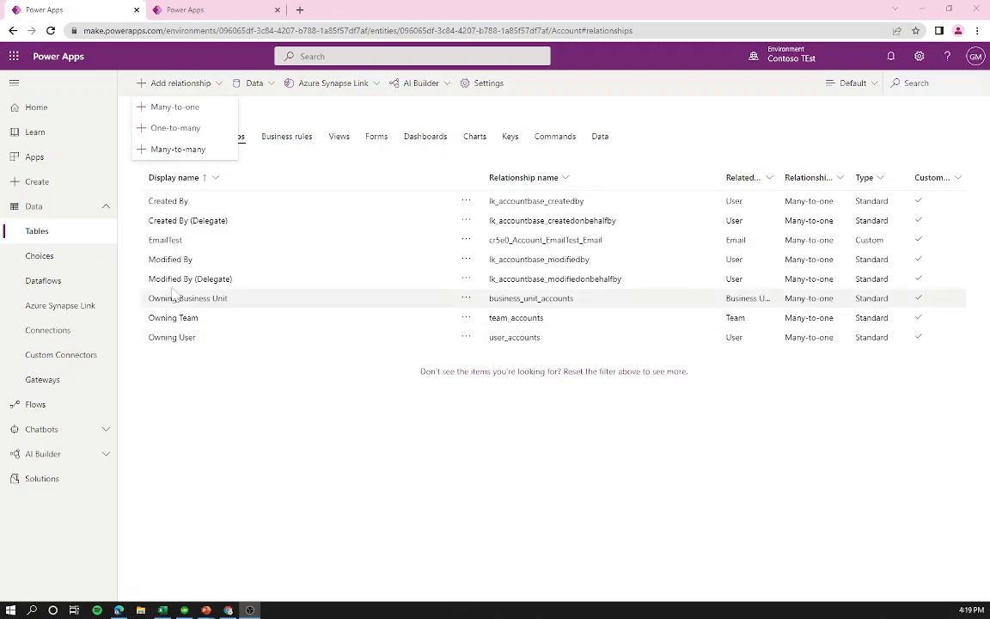
Step: Dismiss the relationship-type list and inspect the Created By relationship's schema name and Many-to-one type
click(293, 111)
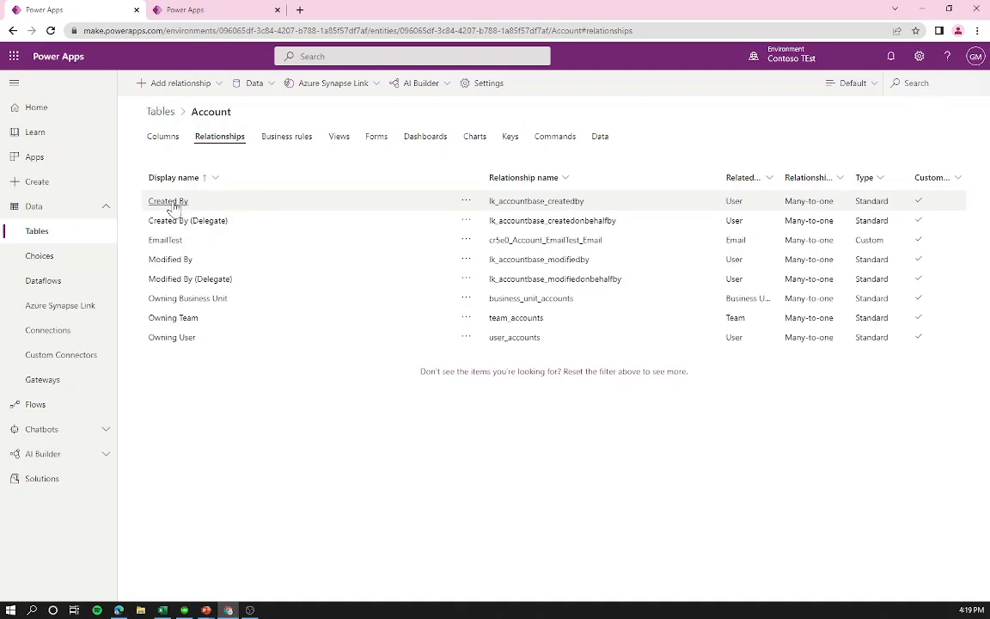
drag(610, 201, 467, 198)
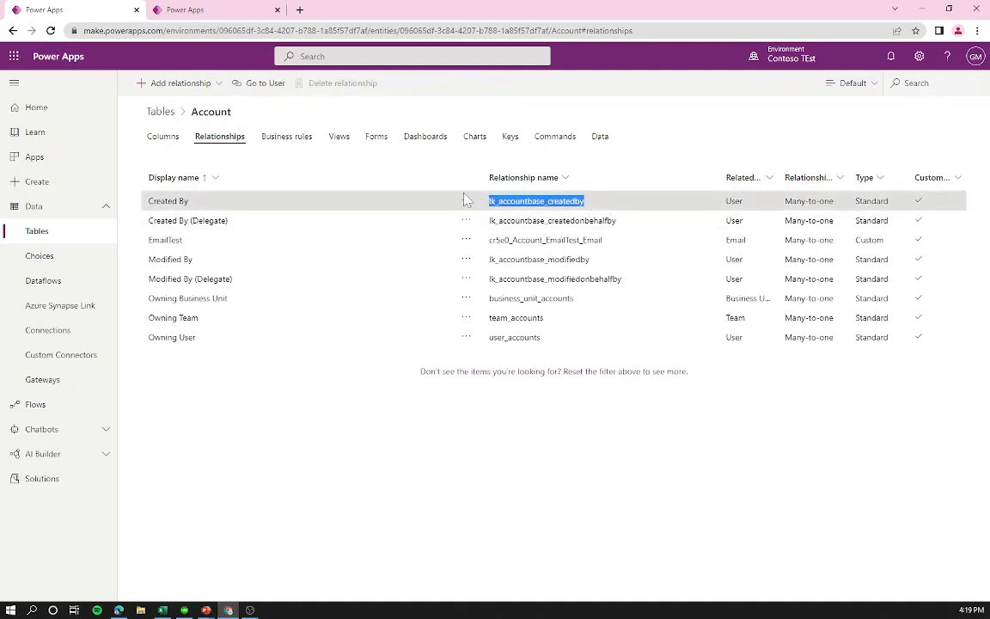
click(534, 201)
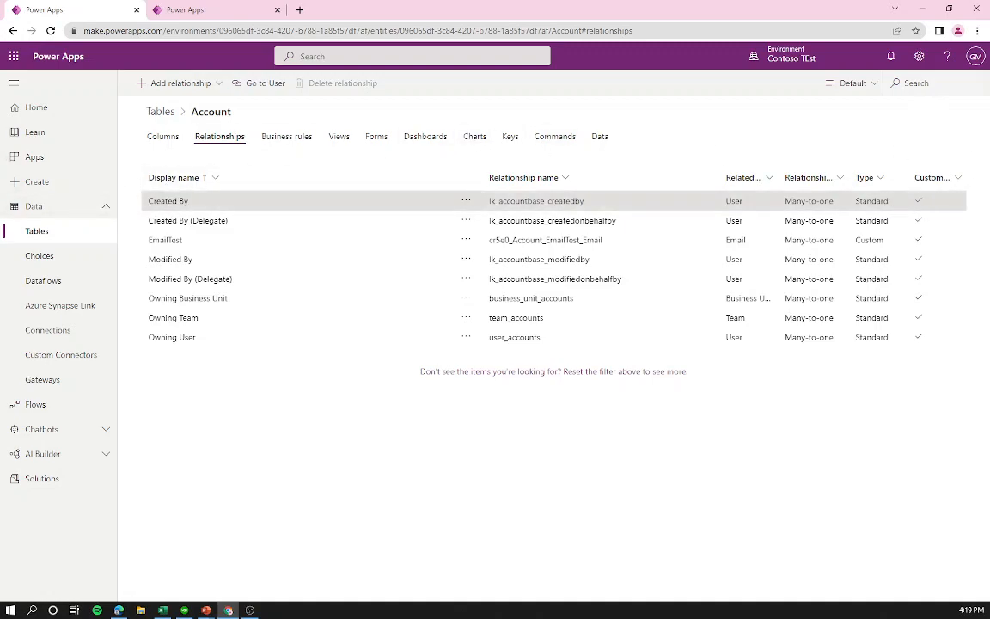
drag(778, 203, 833, 203)
click(831, 203)
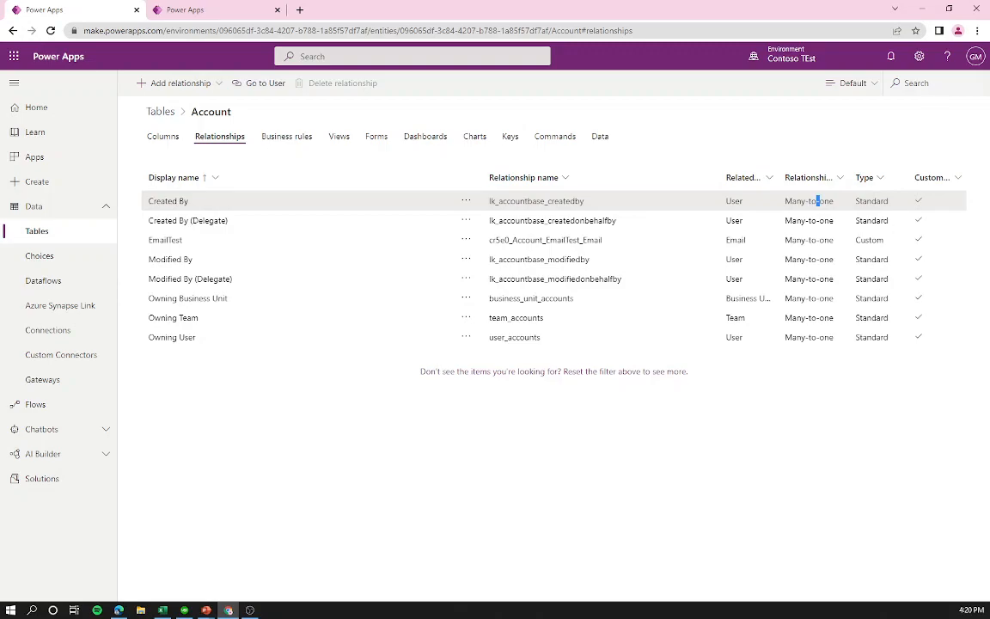
key(alt+Tab)
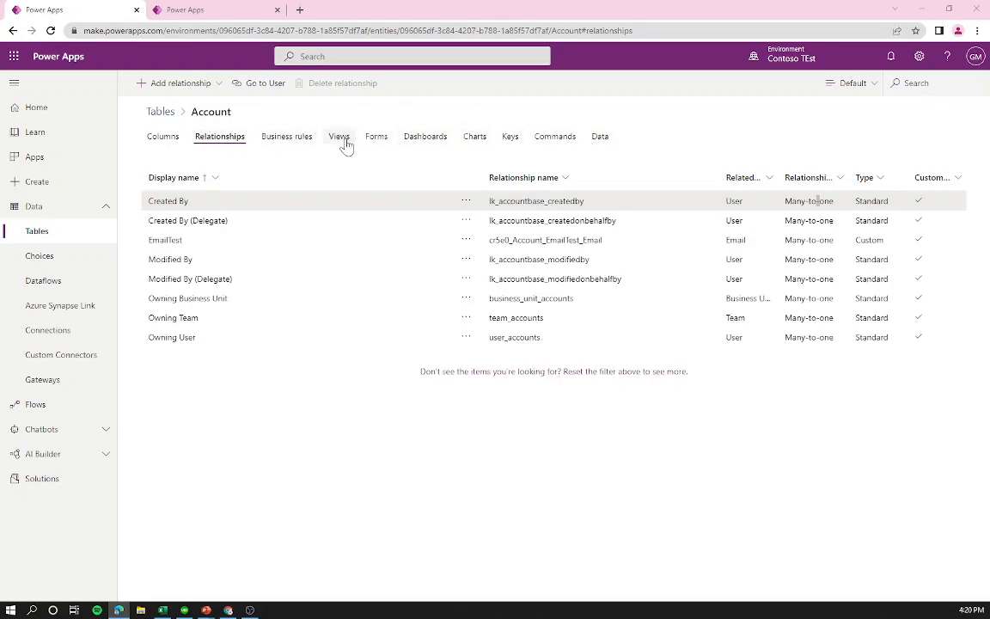
Step: Open the Account table's Business rules, confirming that no rules exist yet
click(273, 138)
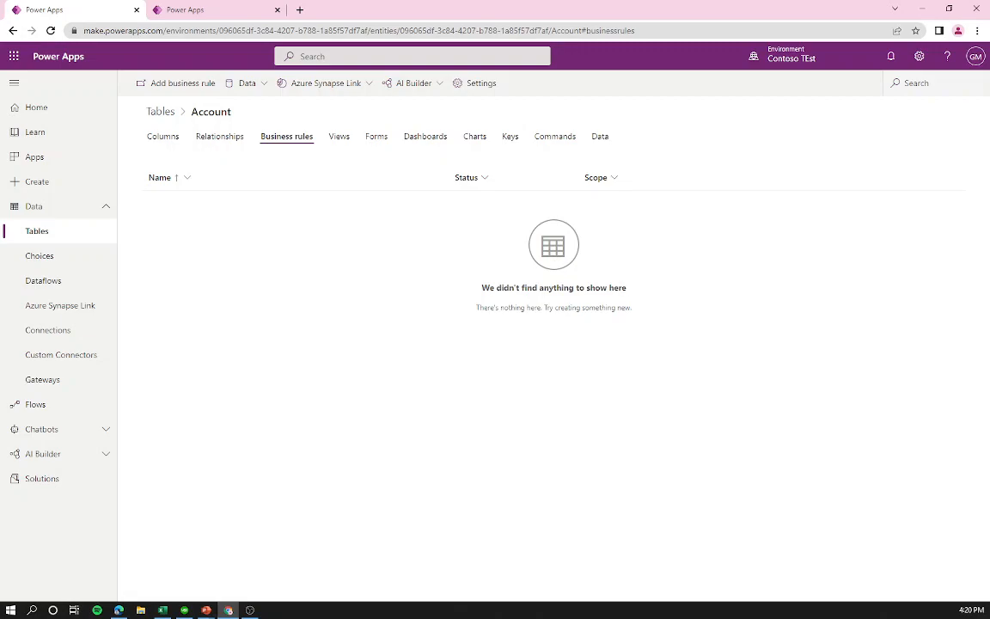
key(alt+Tab)
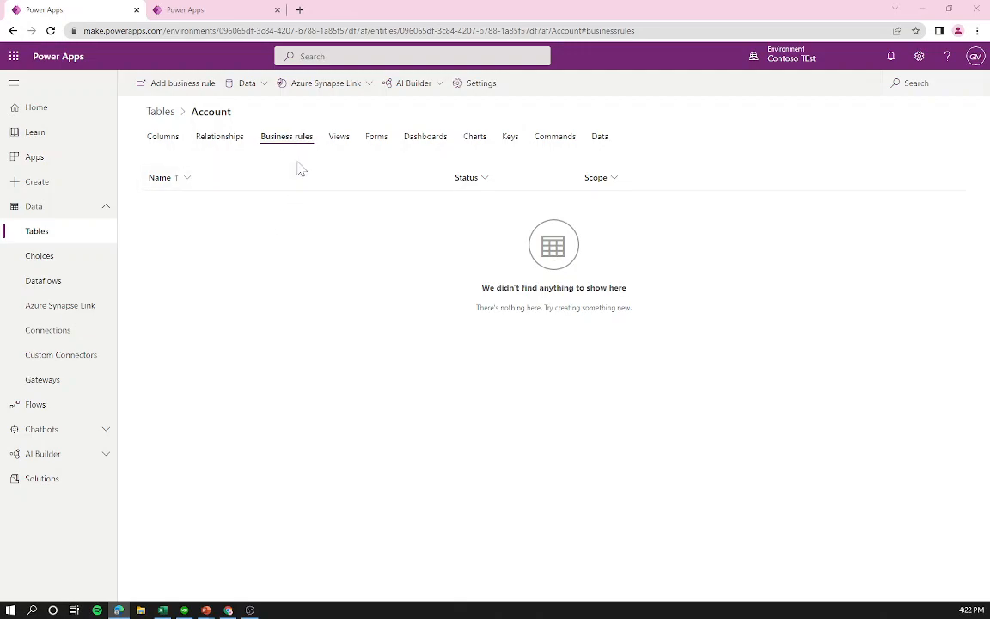
Step: Display the Account table's 15 views, such as Active Accounts and Quick Find Active Accounts
click(259, 137)
click(340, 145)
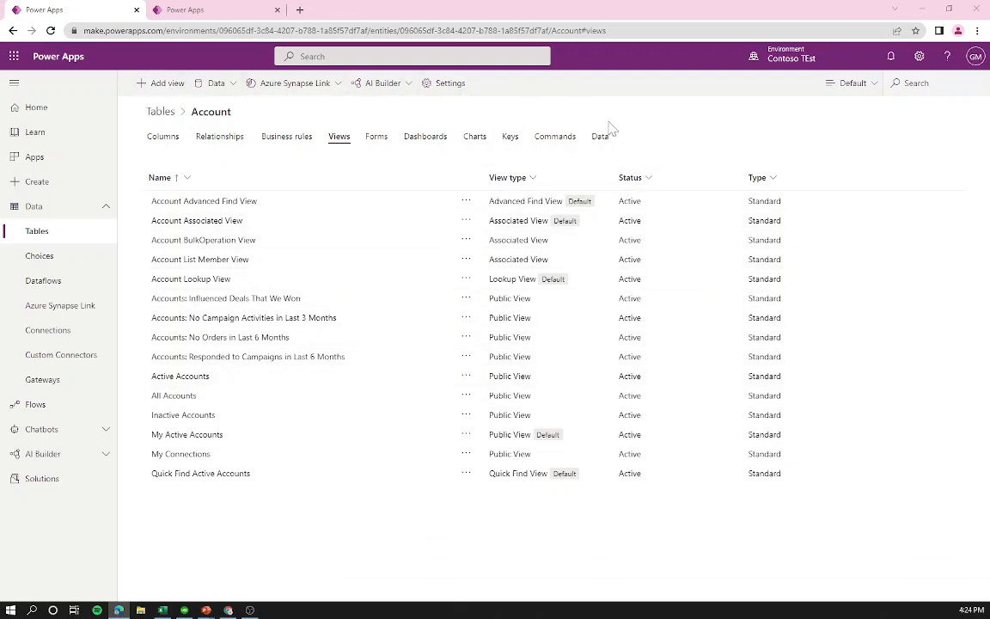
Step: Review the Account table's nine forms, then show its empty Dashboards list
click(375, 137)
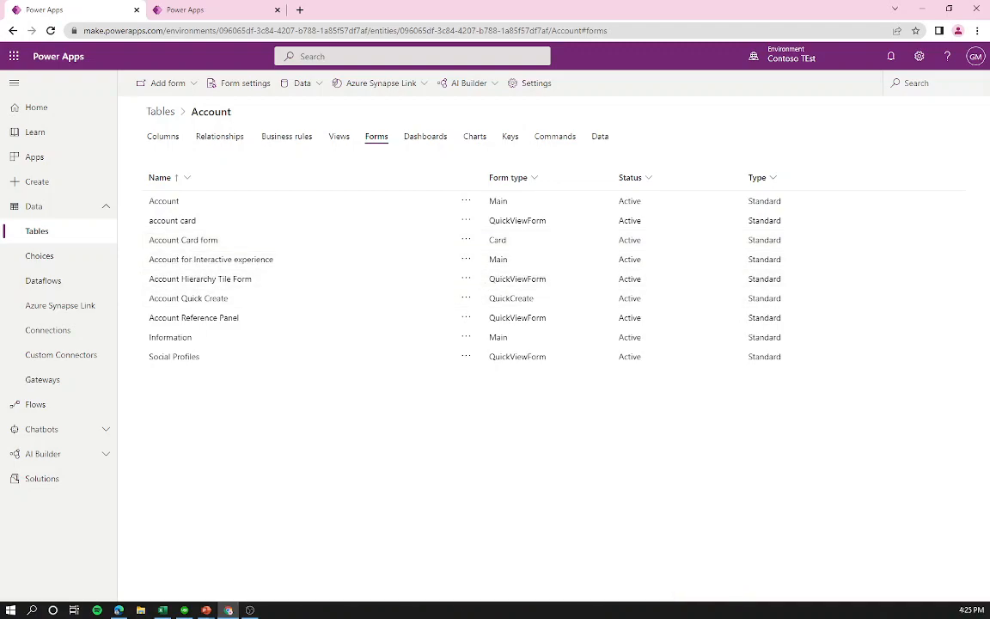
click(425, 140)
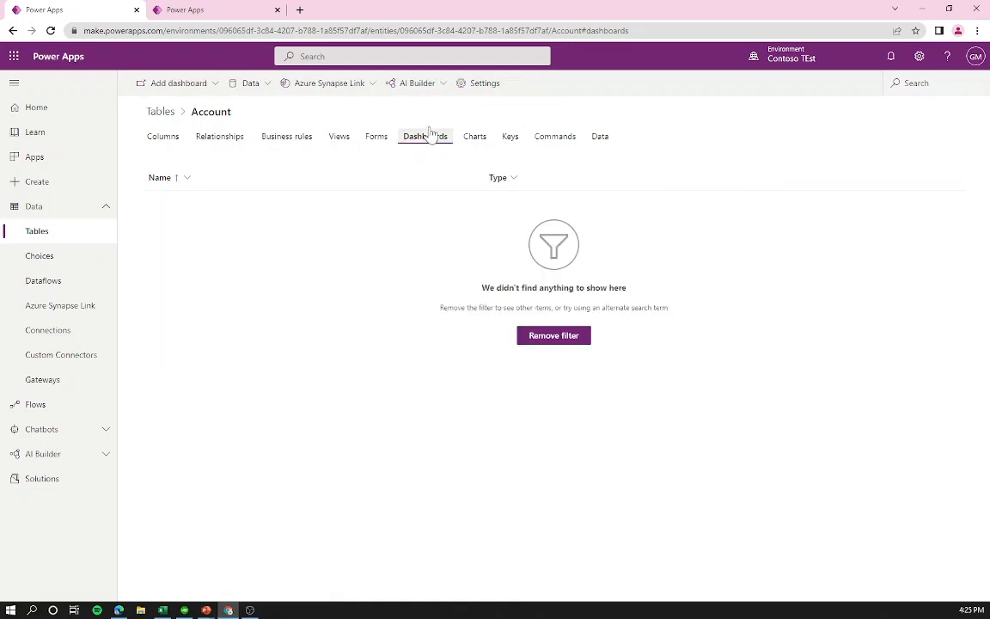
Step: Display the Account table's four charts, including Accounts by Industry and New Accounts By Month
click(474, 143)
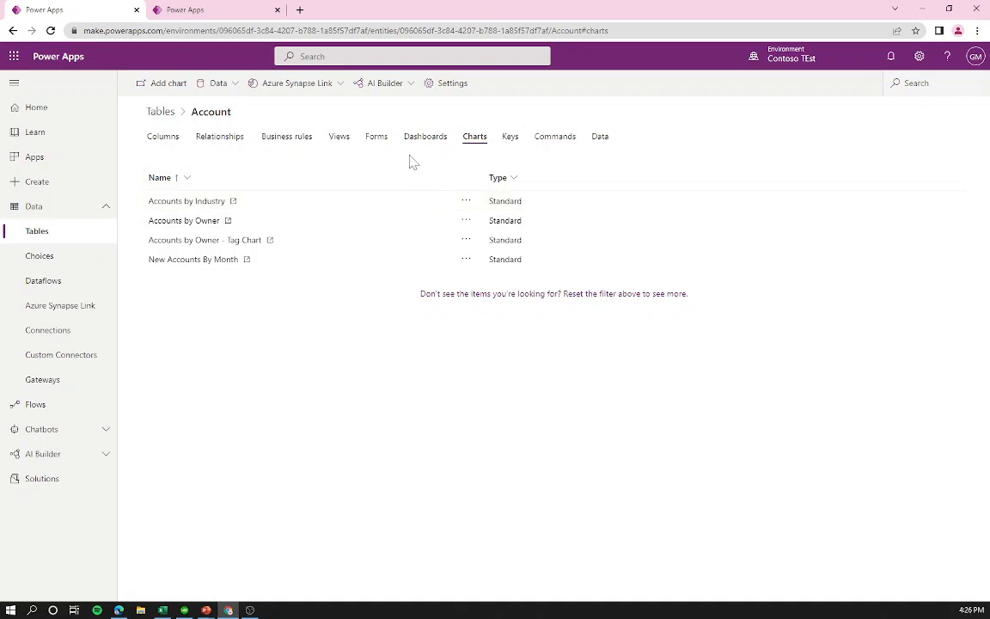
Step: Show the Account table's Keys list, which has no keys defined
click(503, 146)
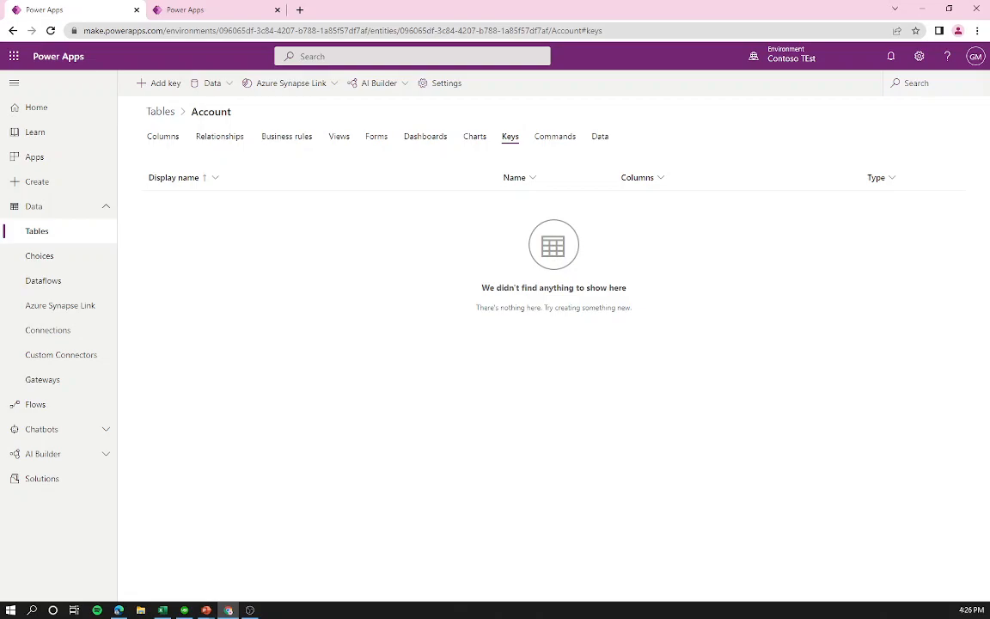
Step: Flip between the Account table's Columns and Keys, then show its empty Commands list
click(160, 139)
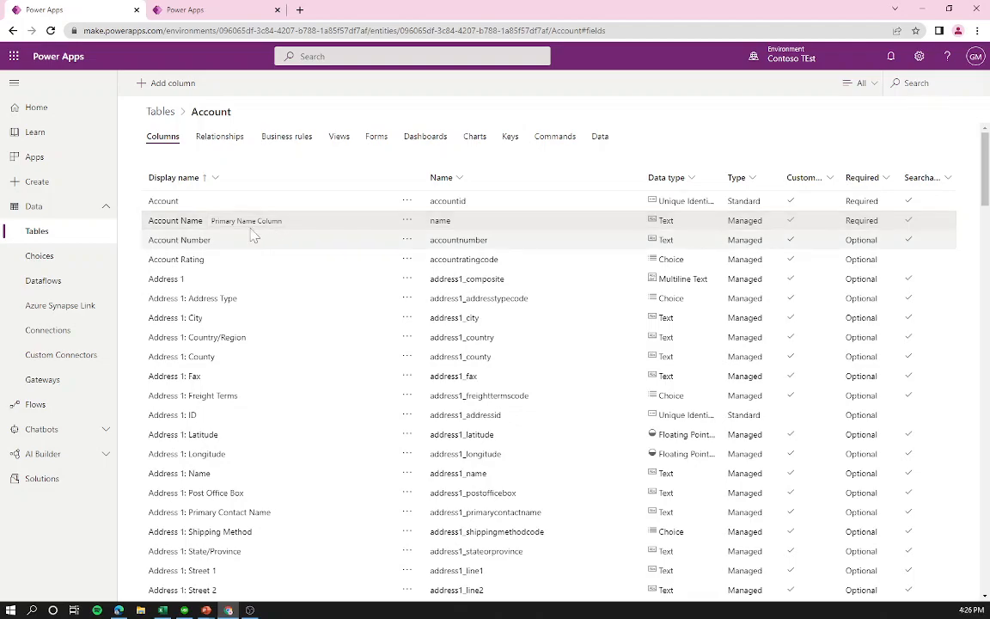
click(518, 140)
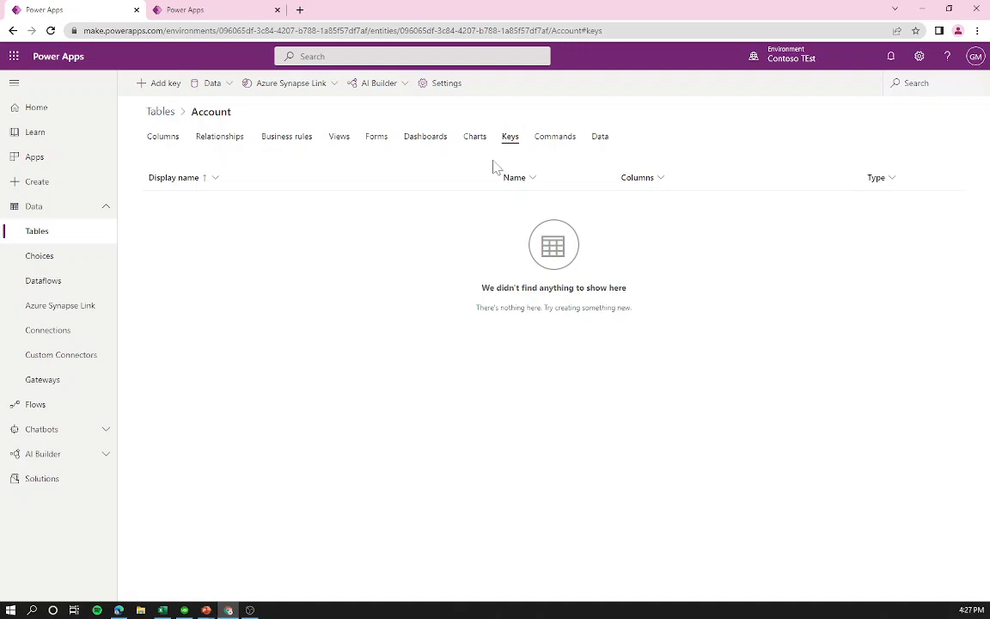
click(159, 137)
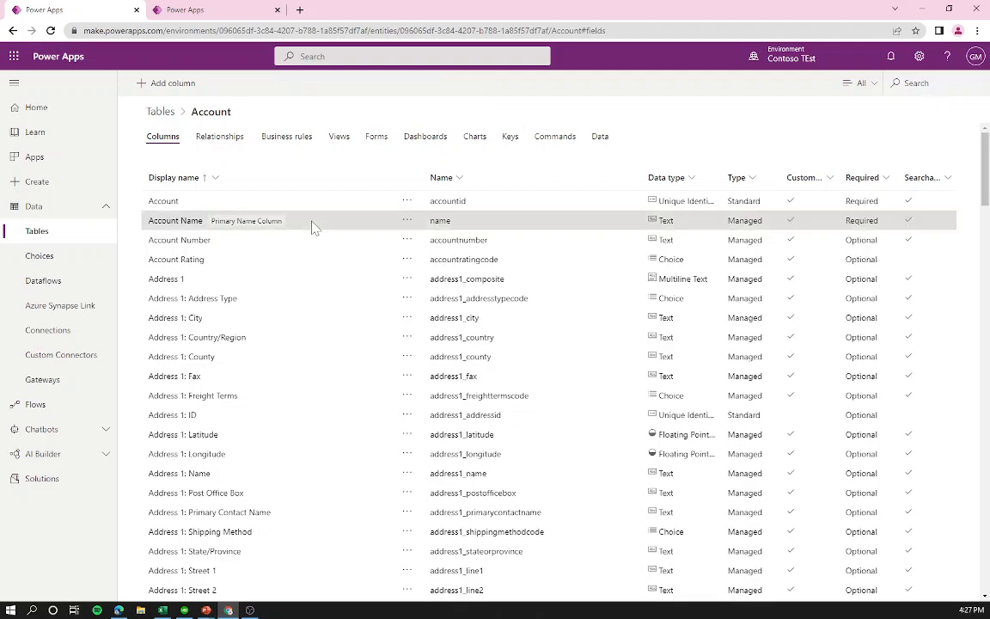
click(503, 139)
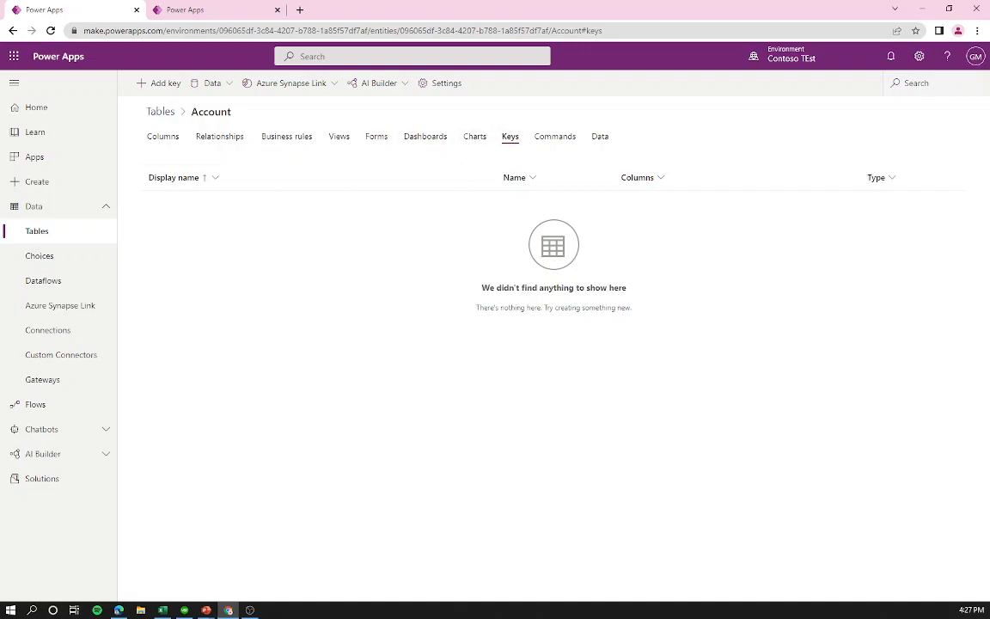
click(551, 142)
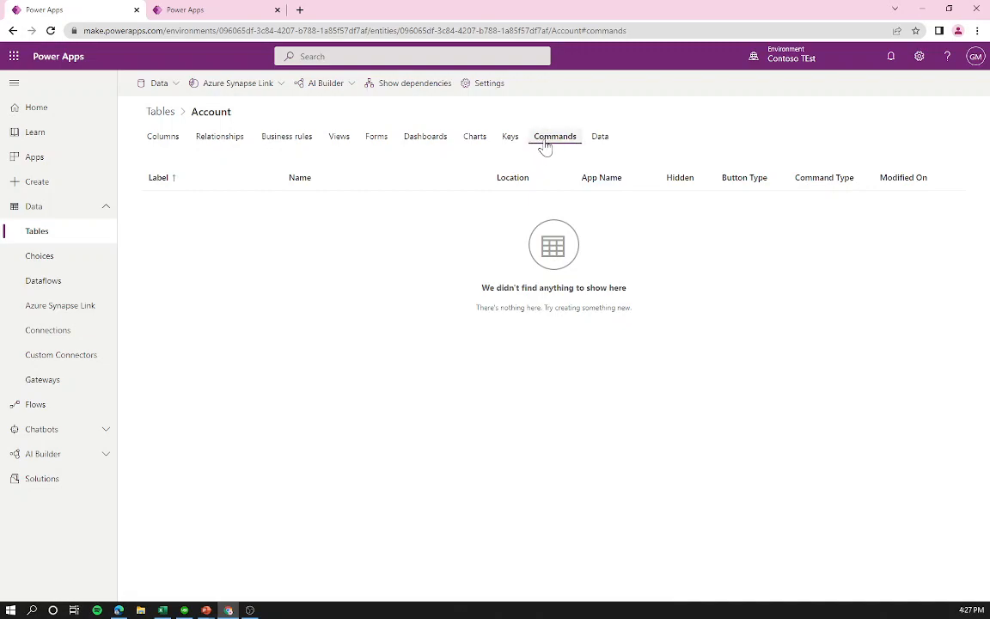
Step: Show the Account table's records, where the My Active Accounts view finds none
click(597, 140)
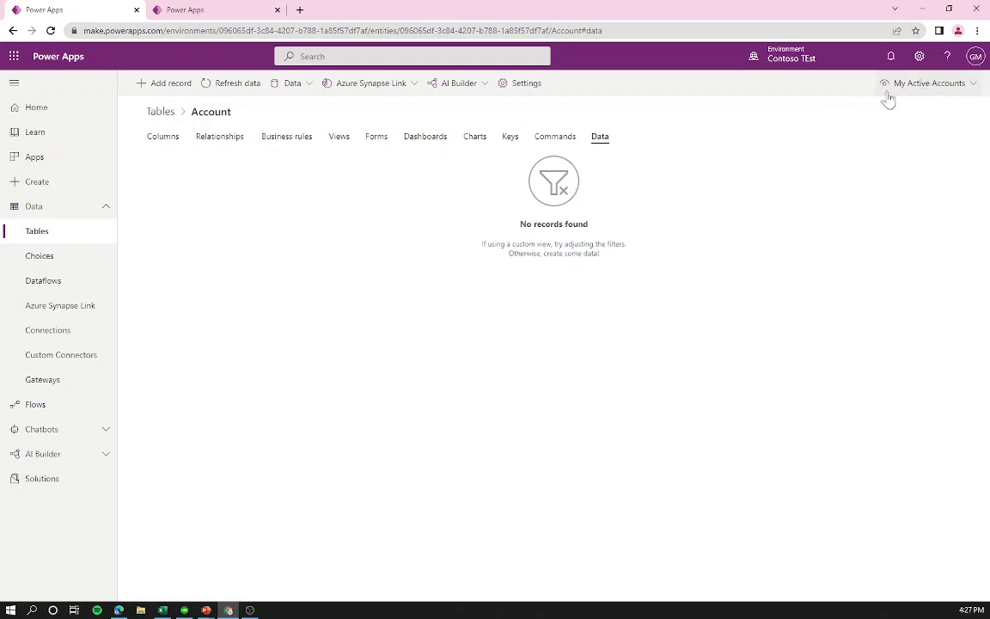
Step: Browse the Account data views without changing the view, then return to the Tables list
click(930, 84)
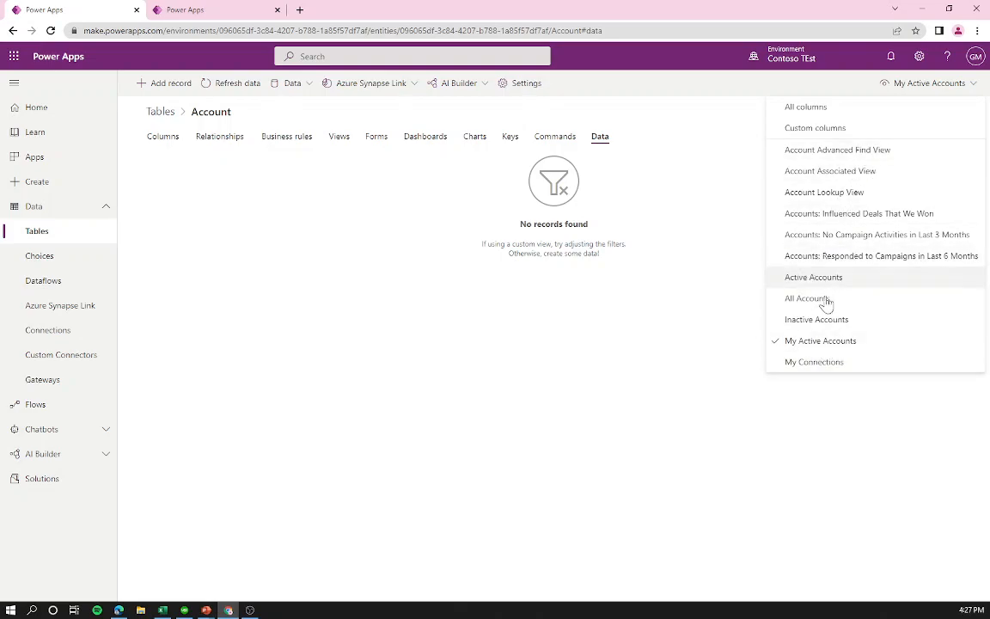
click(340, 139)
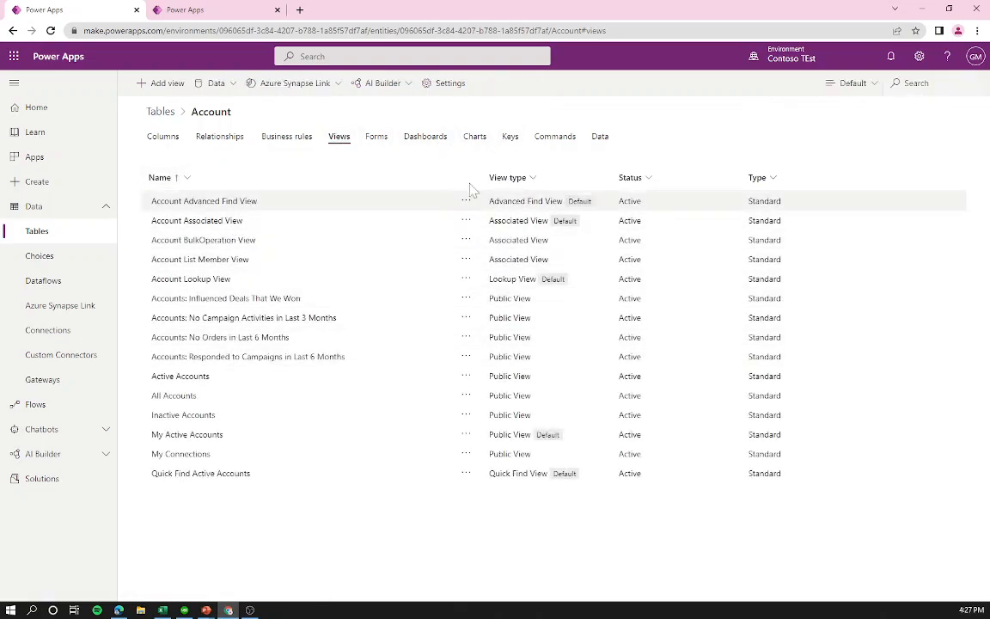
click(599, 137)
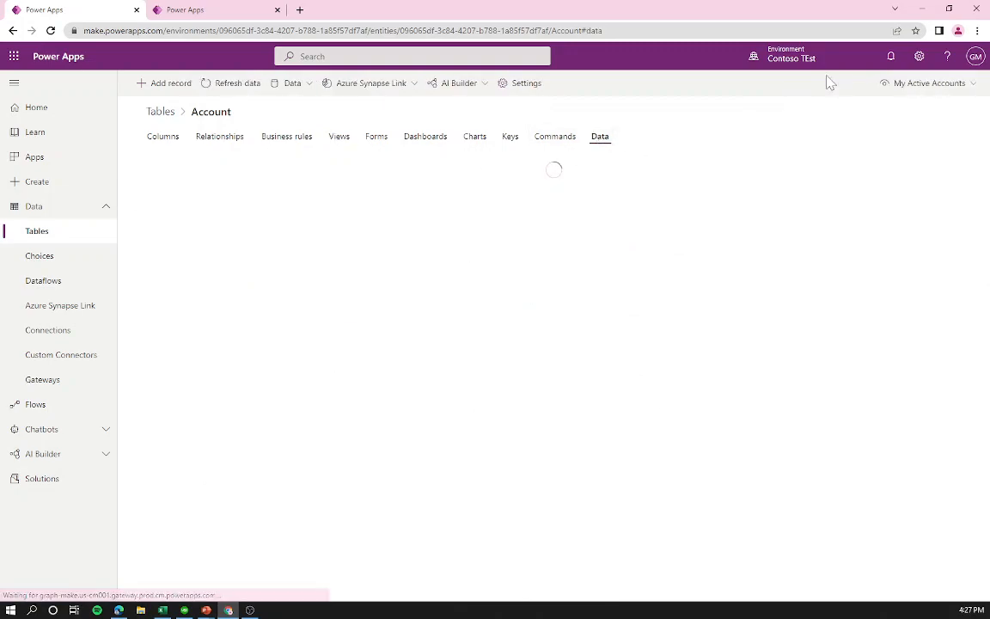
click(905, 85)
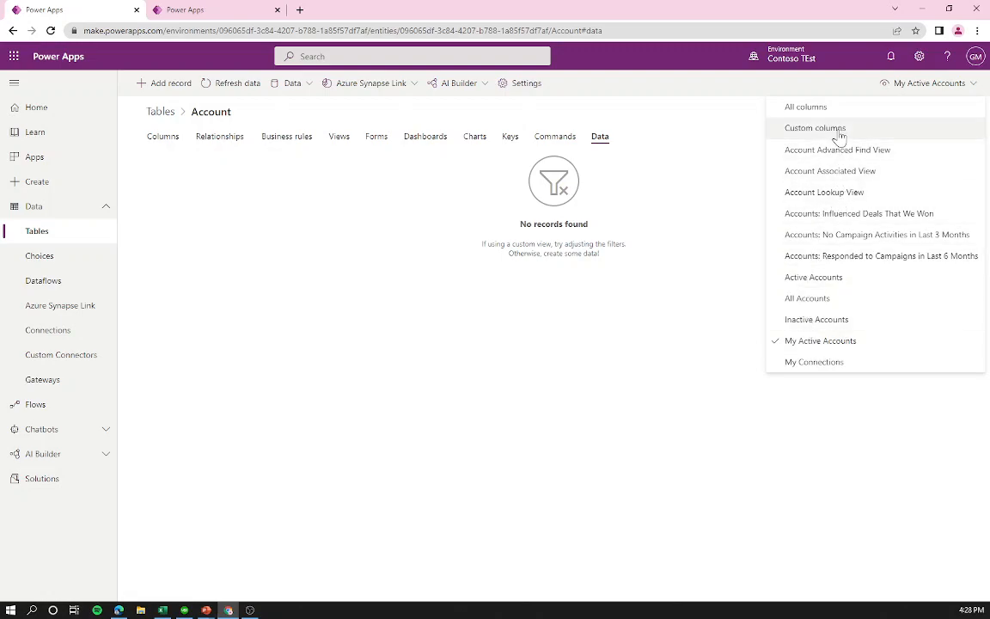
click(674, 225)
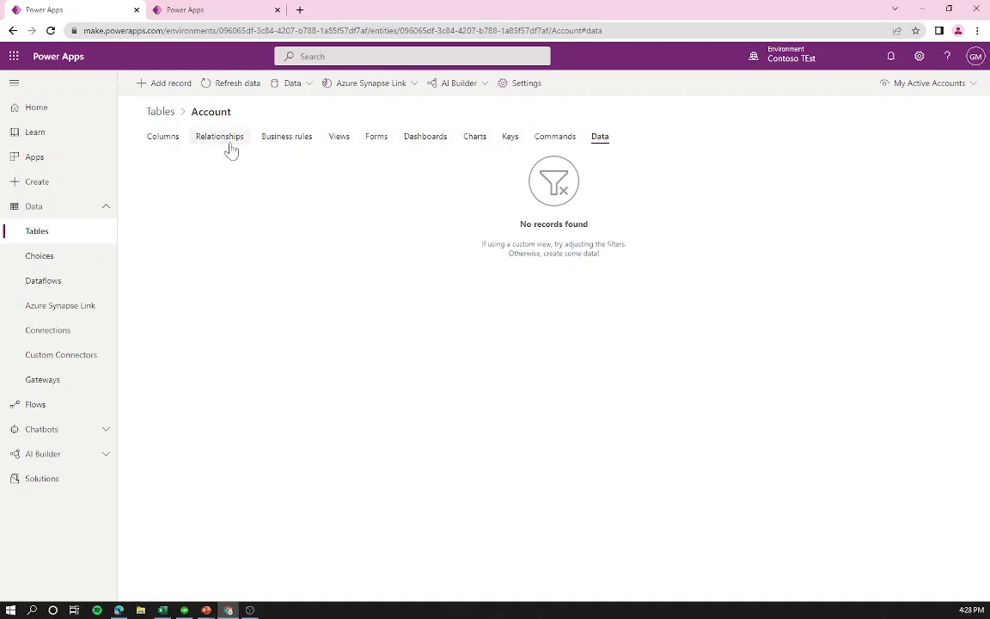
click(161, 114)
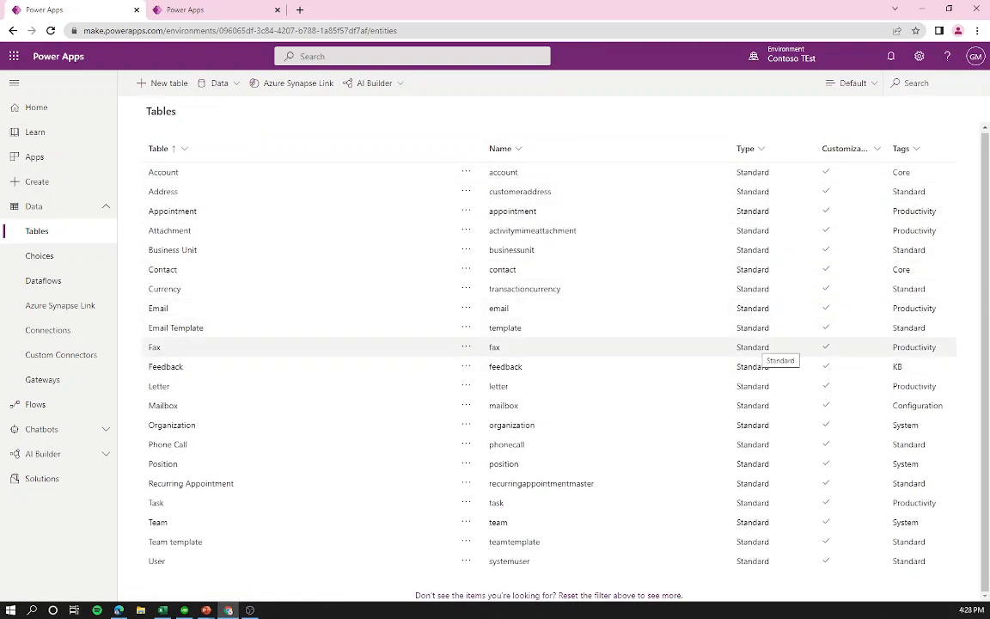
Step: Go to the User table's columns and begin a new column, defaulting to Text and Optional
click(761, 344)
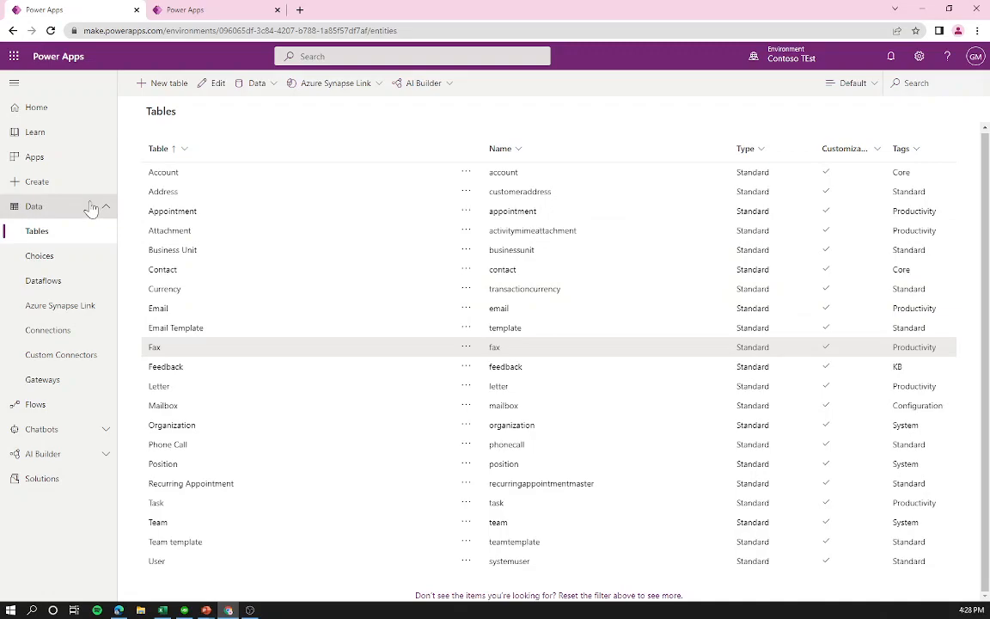
click(80, 267)
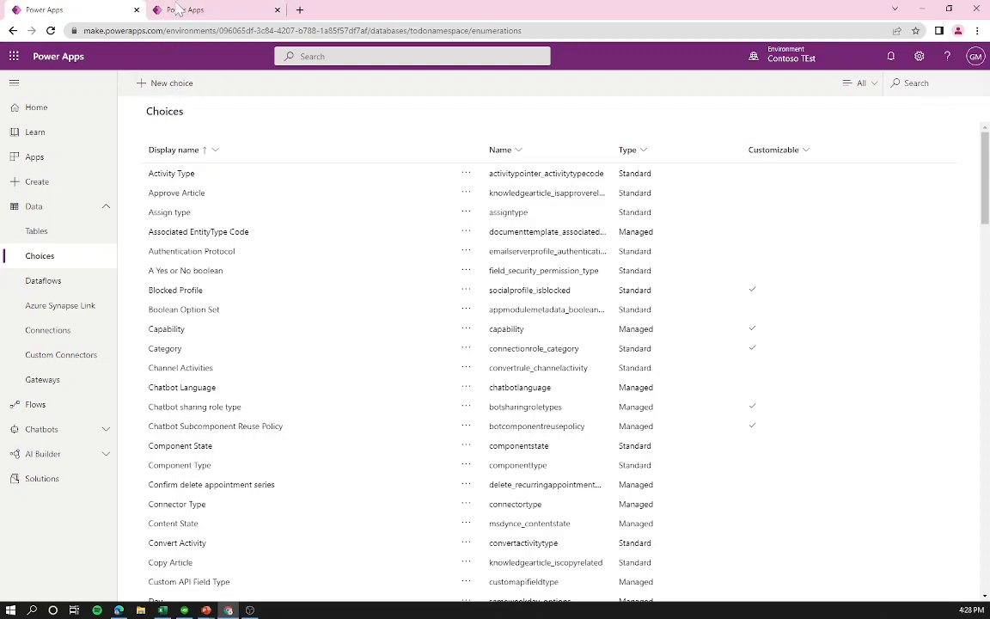
click(182, 10)
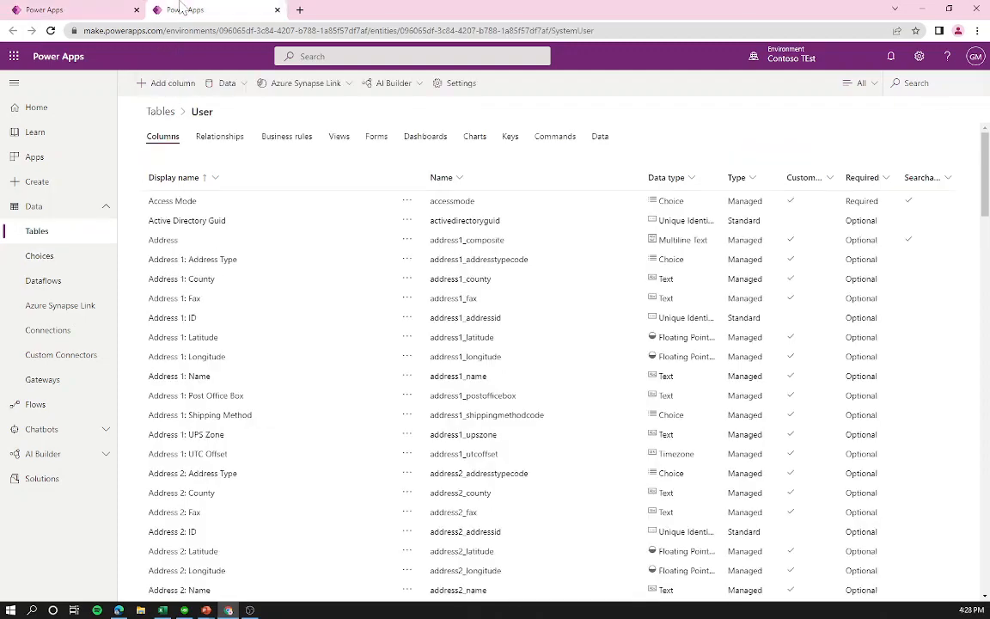
click(180, 86)
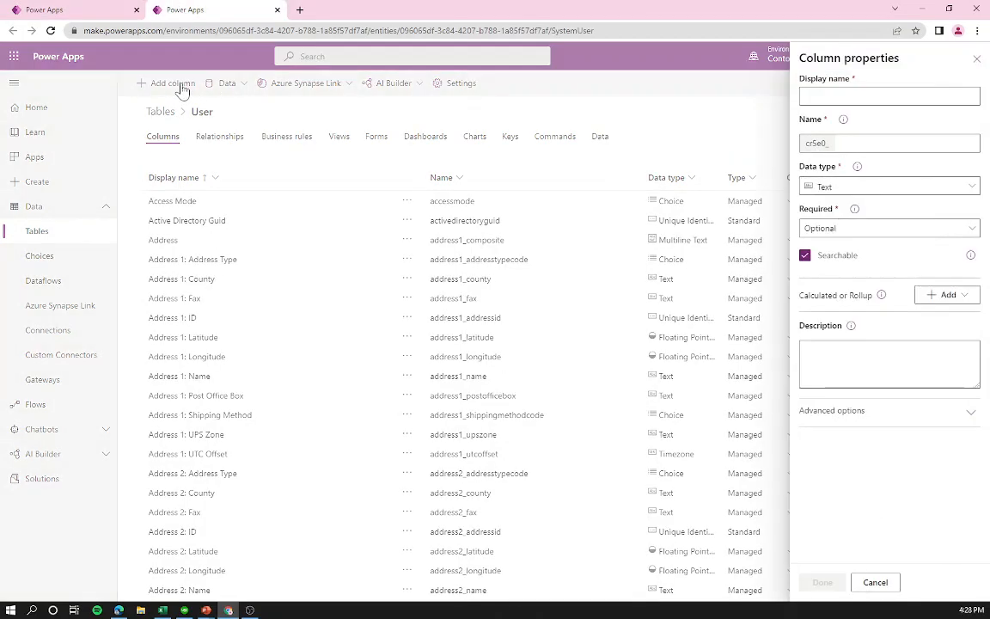
Step: Set the new User column's data type to Choice and browse the existing choices
click(863, 188)
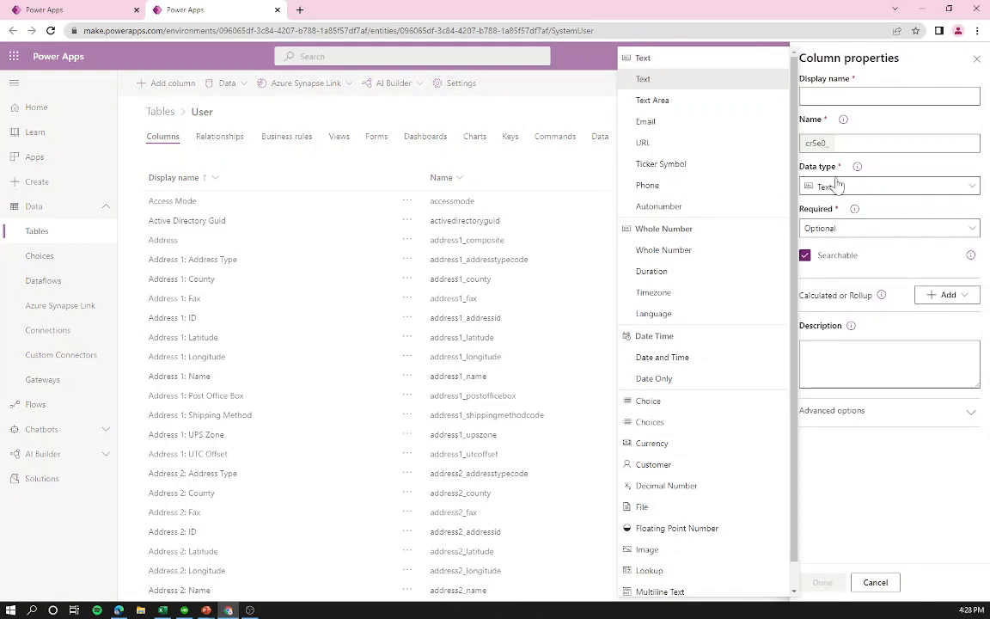
click(656, 407)
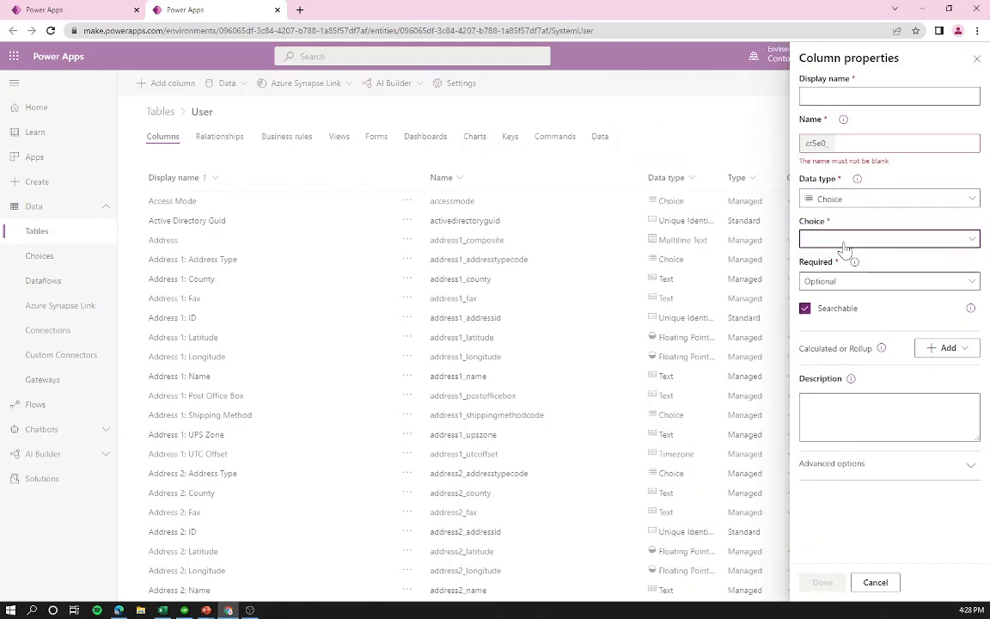
click(844, 242)
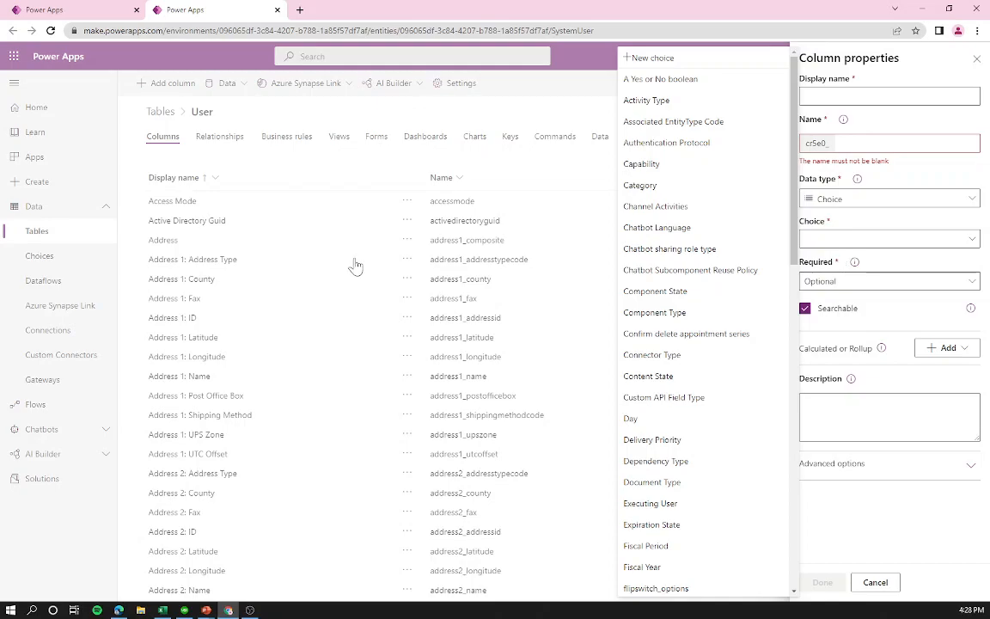
scroll(712, 368, down, 4)
scroll(711, 368, down, 6)
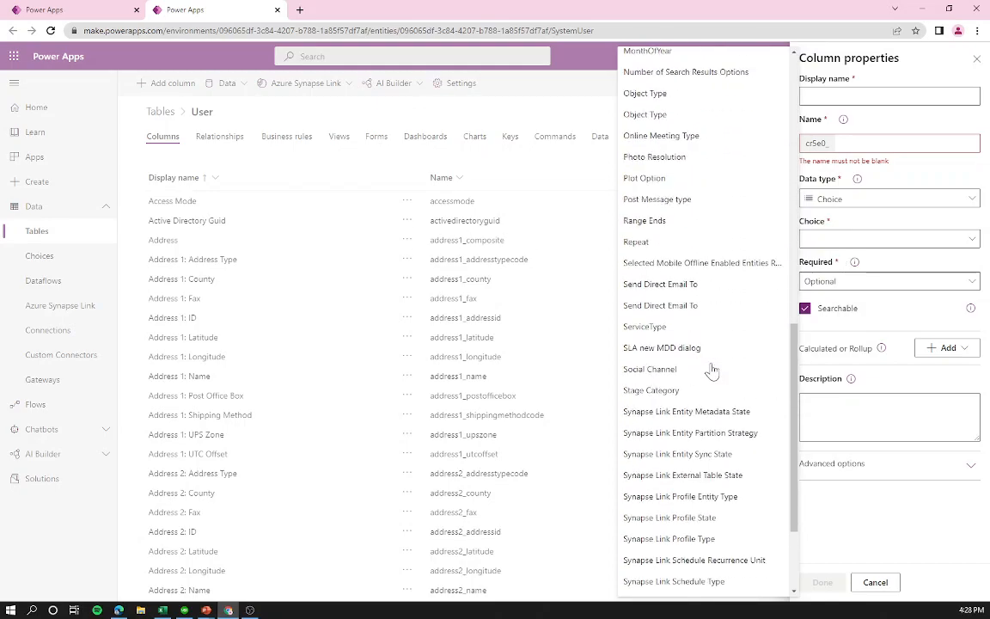
scroll(697, 393, up, 3)
scroll(698, 393, down, 3)
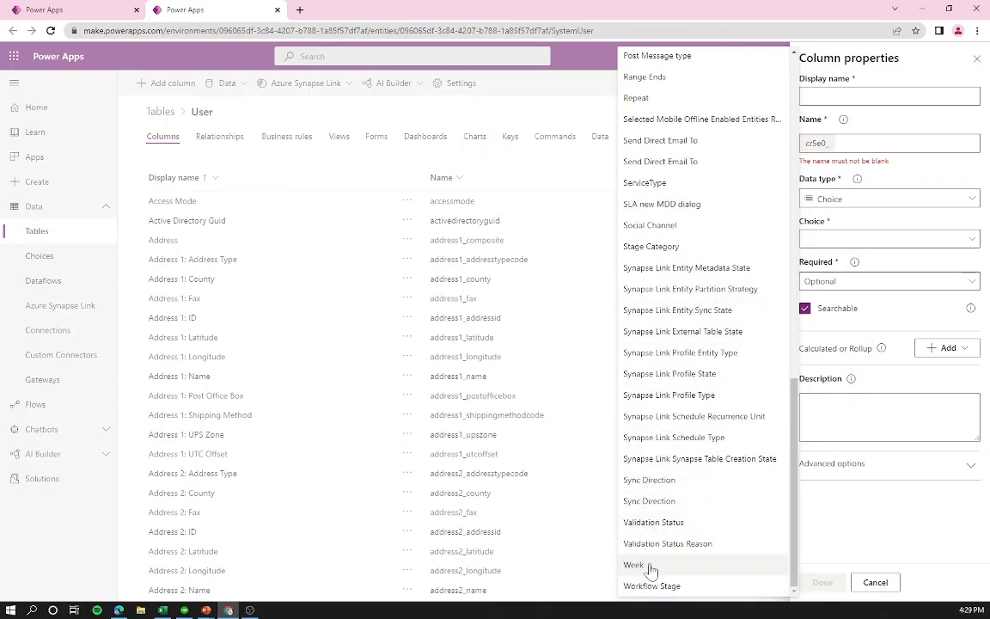
scroll(703, 341, up, 3)
scroll(701, 338, up, 1)
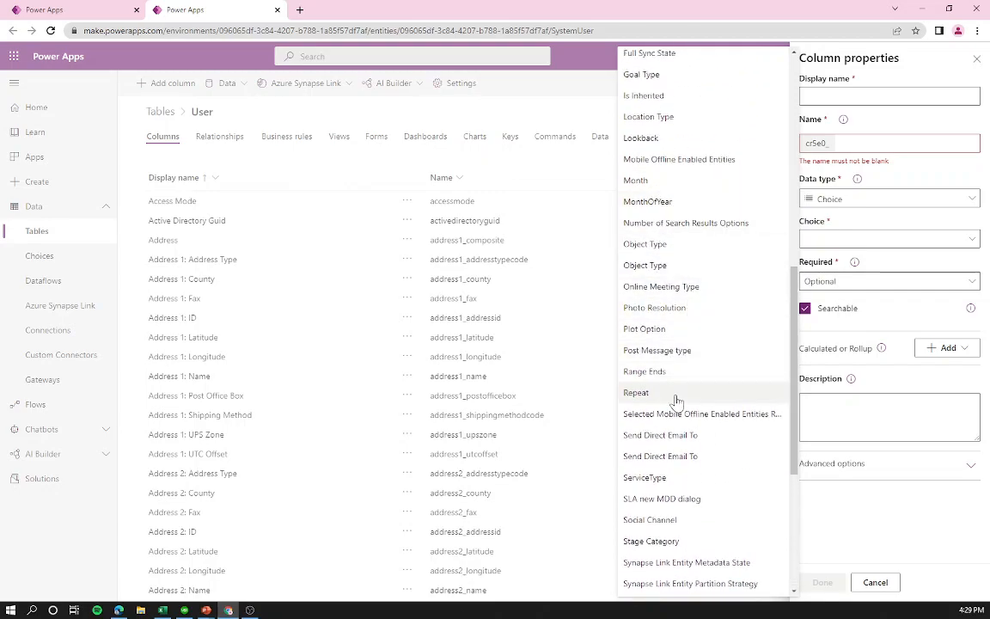
scroll(683, 176, up, 3)
scroll(677, 193, up, 2)
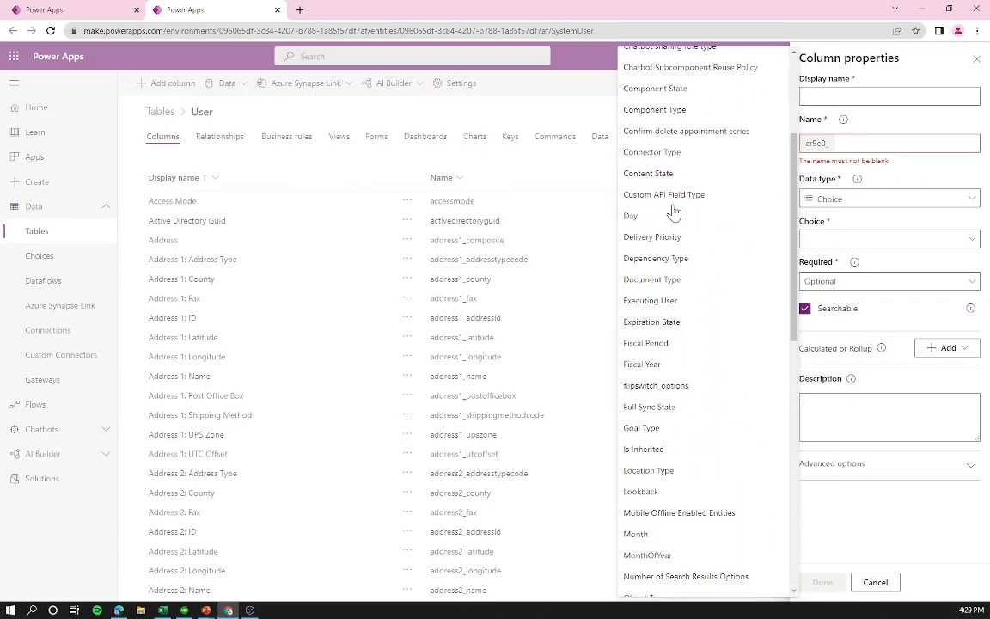
scroll(688, 225, up, 3)
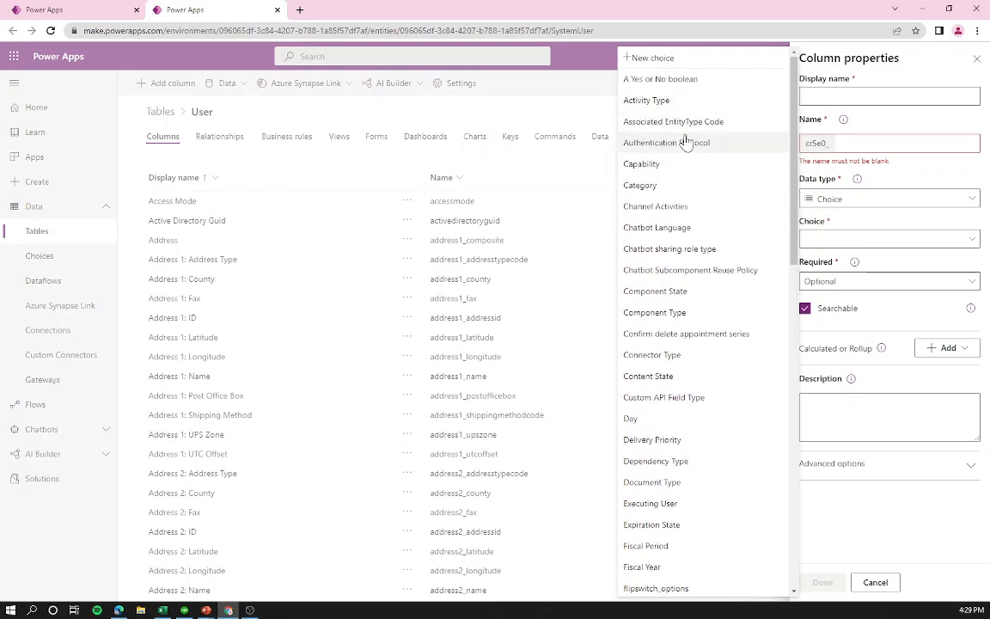
scroll(718, 253, down, 6)
scroll(718, 249, down, 5)
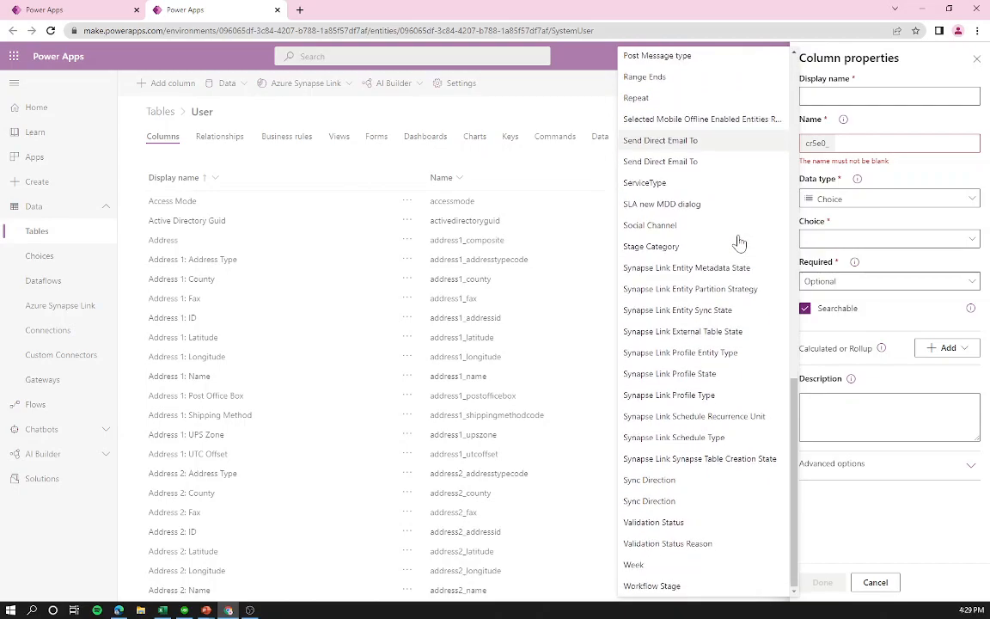
Step: Close the choices list without picking one and discard the unfinished column
click(896, 525)
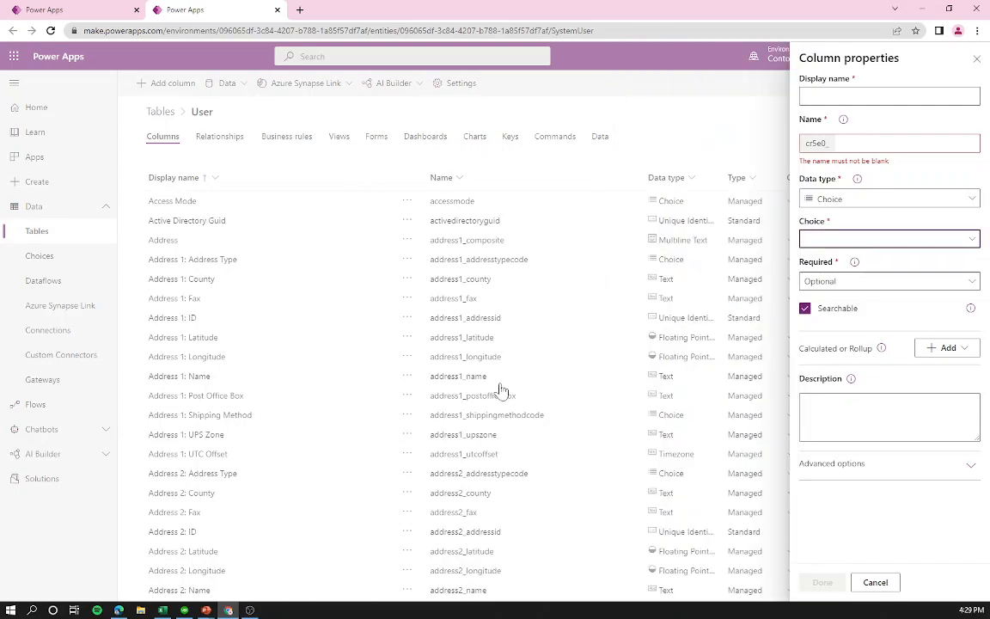
click(423, 164)
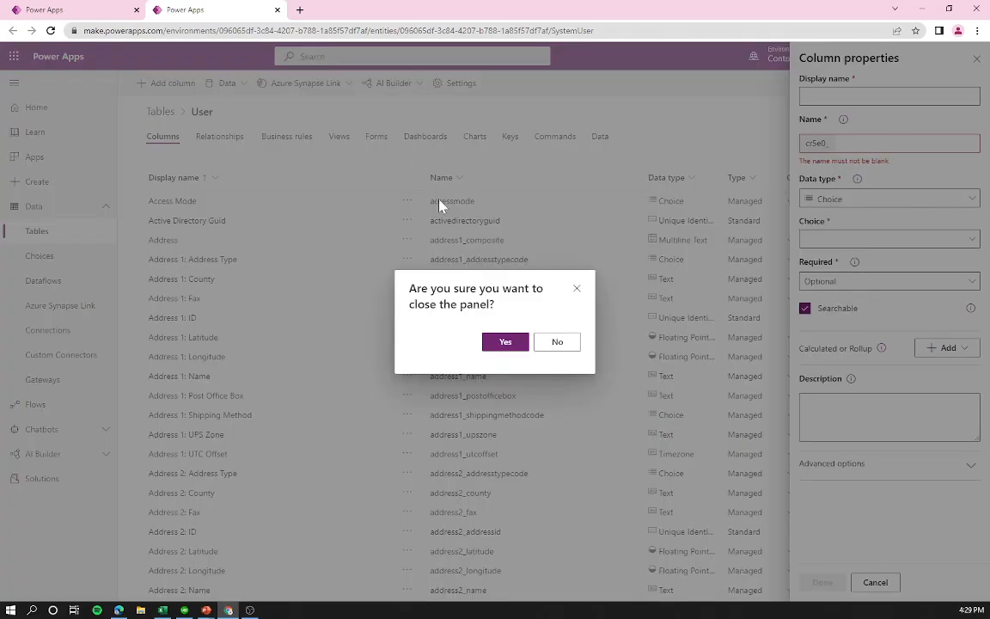
click(486, 341)
click(117, 8)
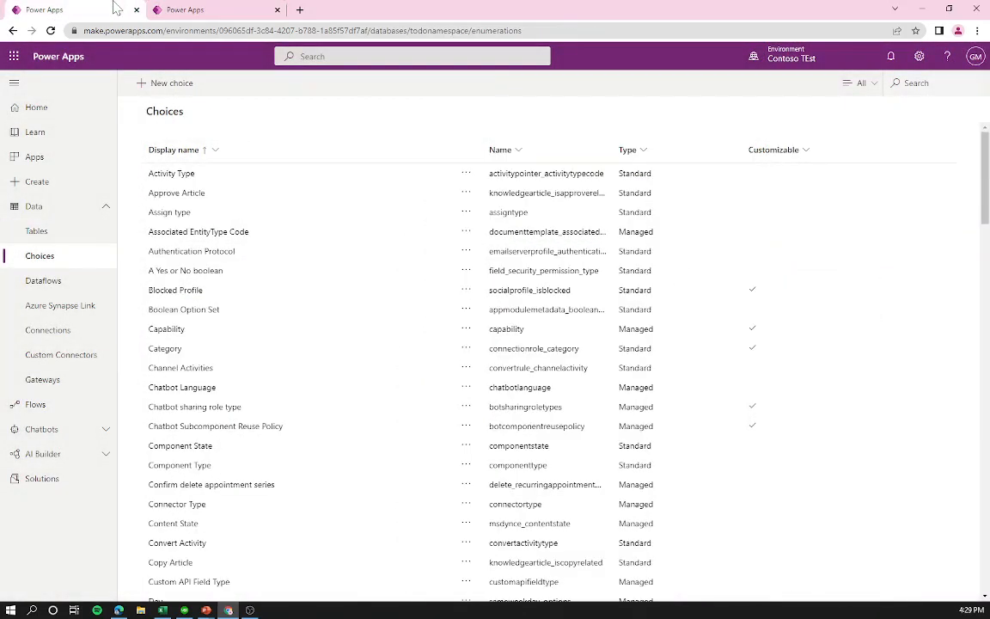
scroll(362, 260, down, 20)
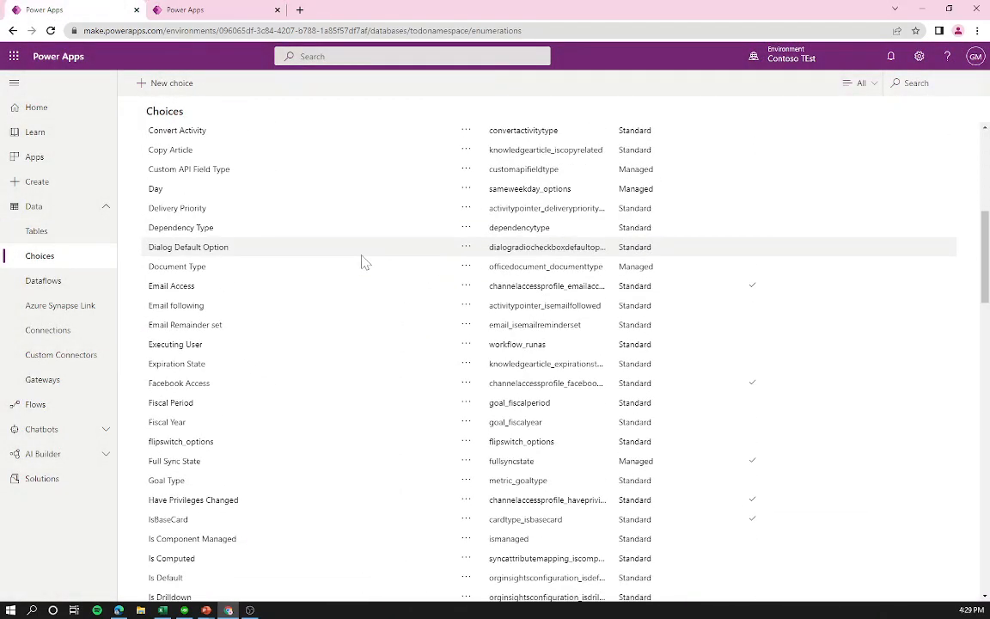
scroll(370, 262, down, 2)
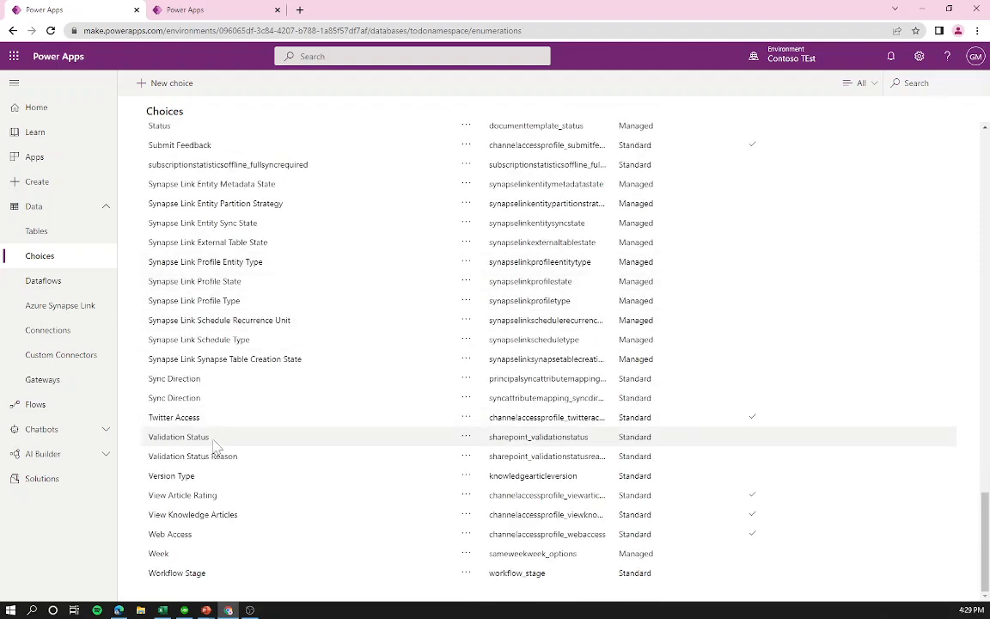
scroll(331, 415, up, 20)
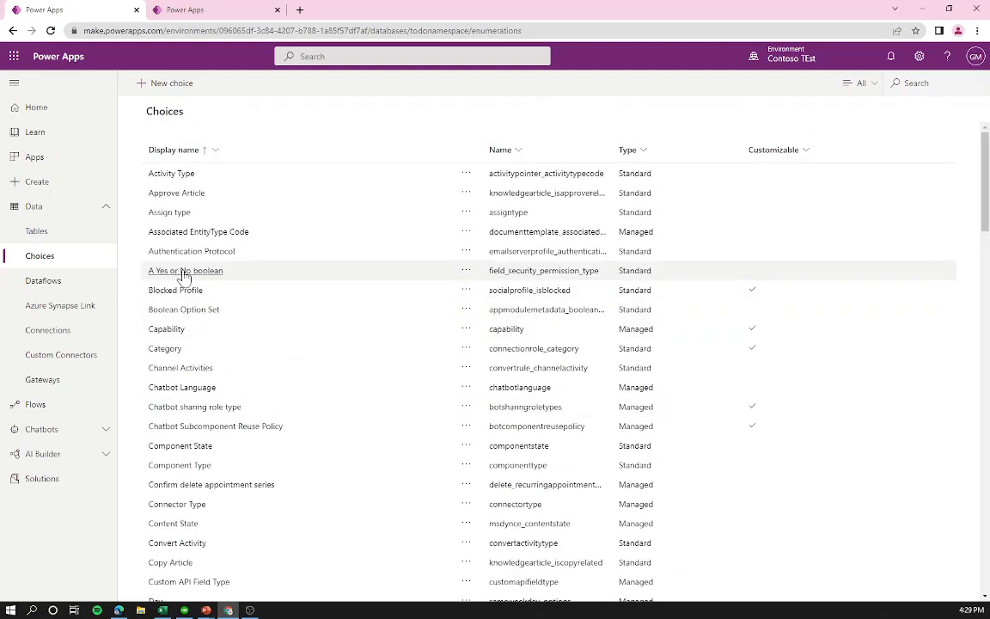
click(186, 271)
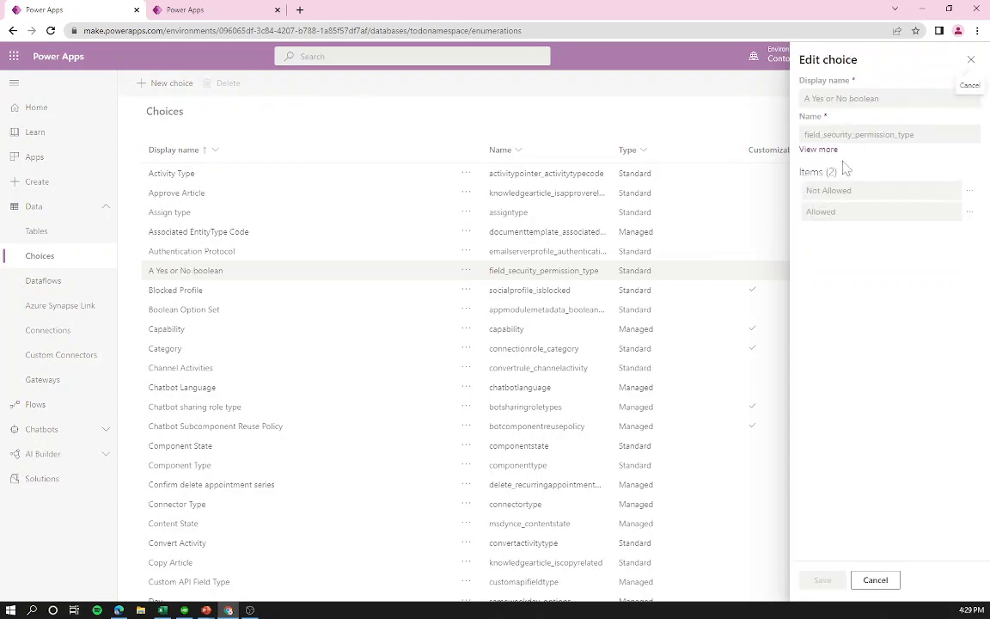
click(821, 151)
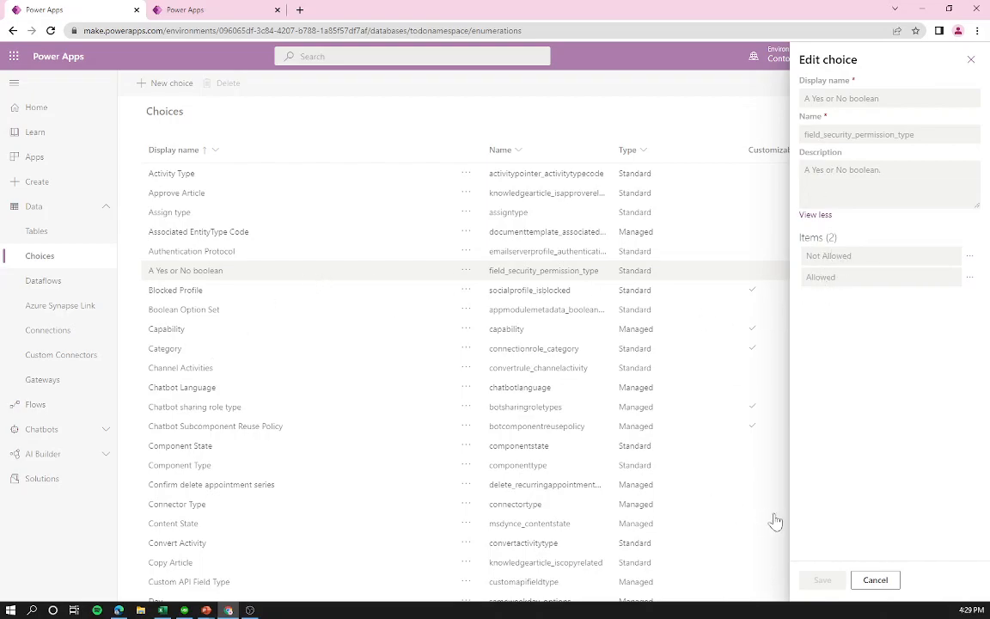
click(875, 580)
scroll(258, 520, down, 3)
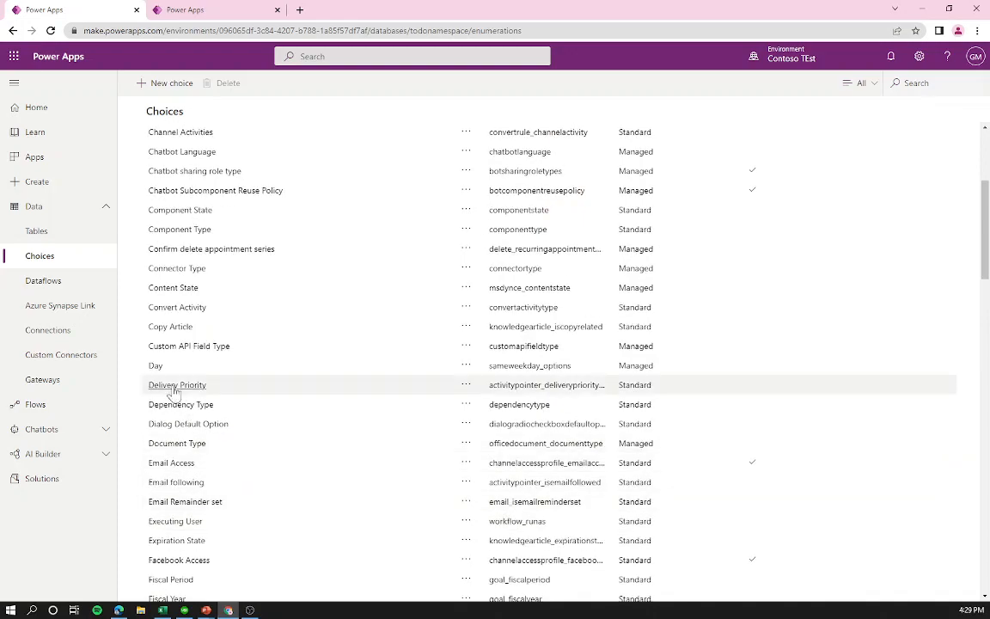
click(154, 370)
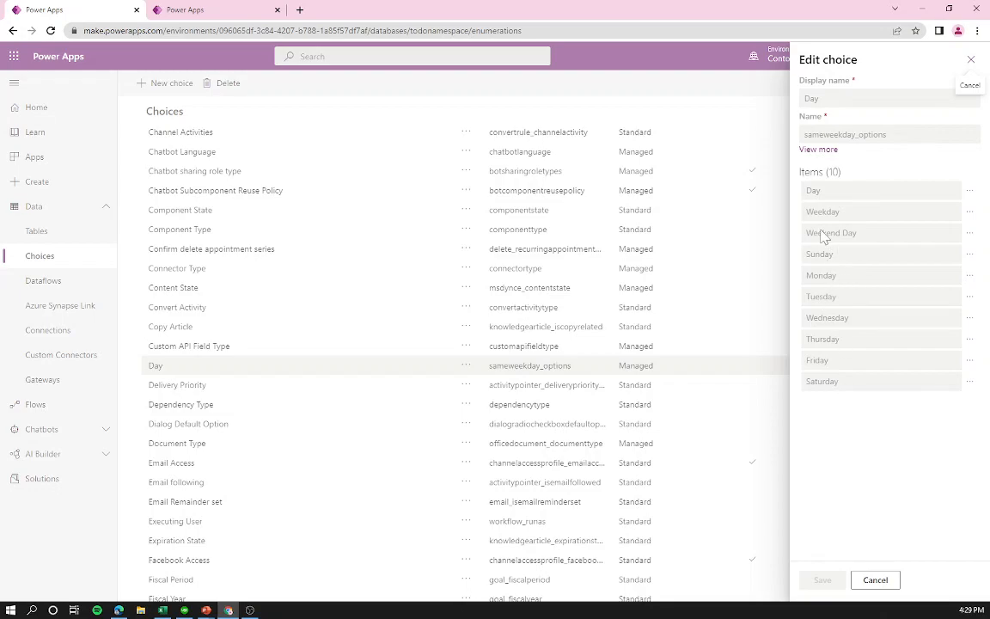
click(968, 190)
click(937, 212)
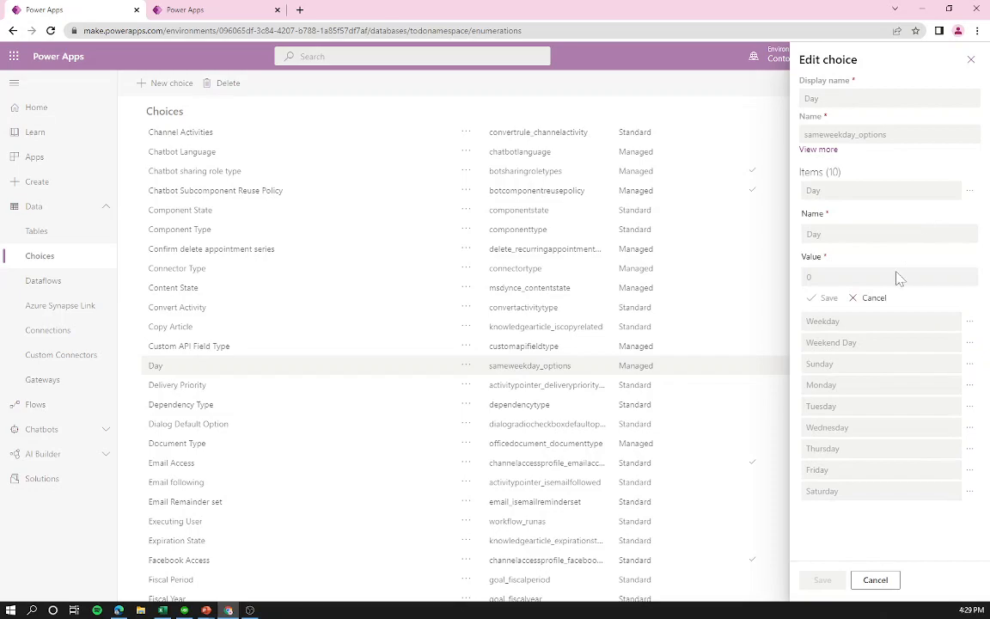
click(969, 343)
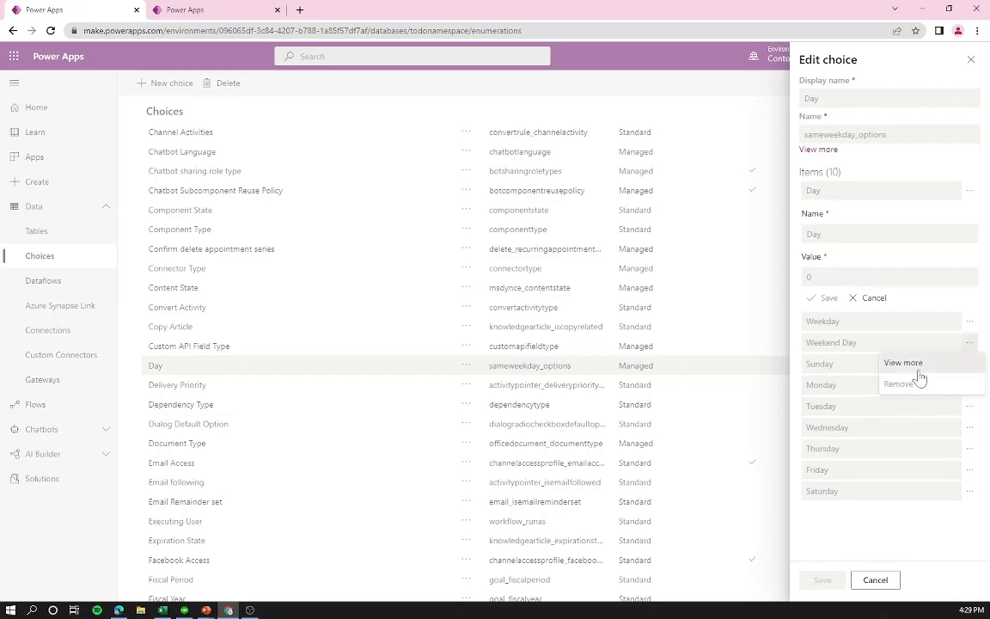
click(904, 364)
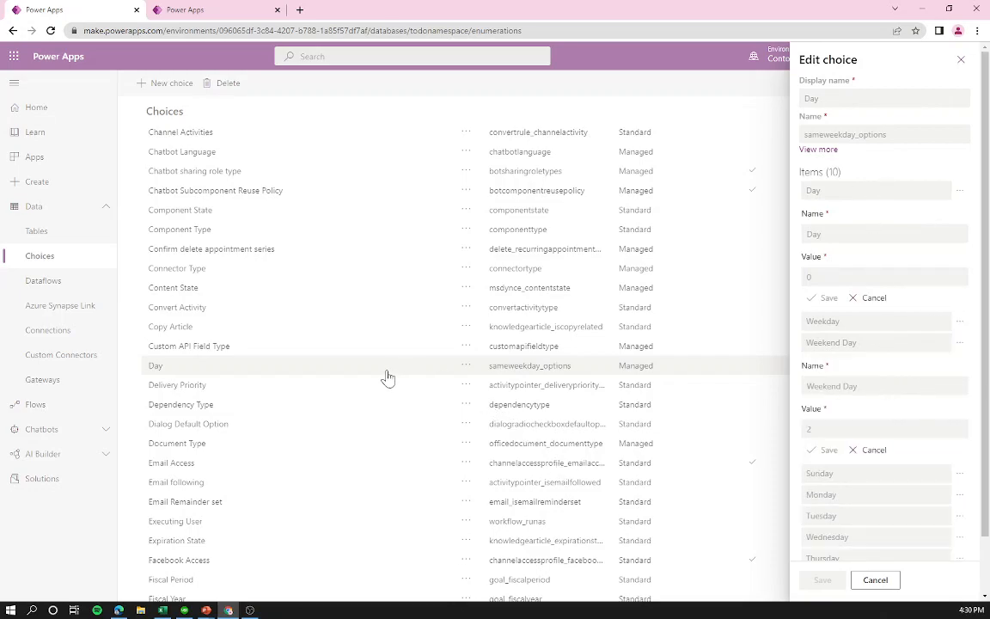
click(960, 62)
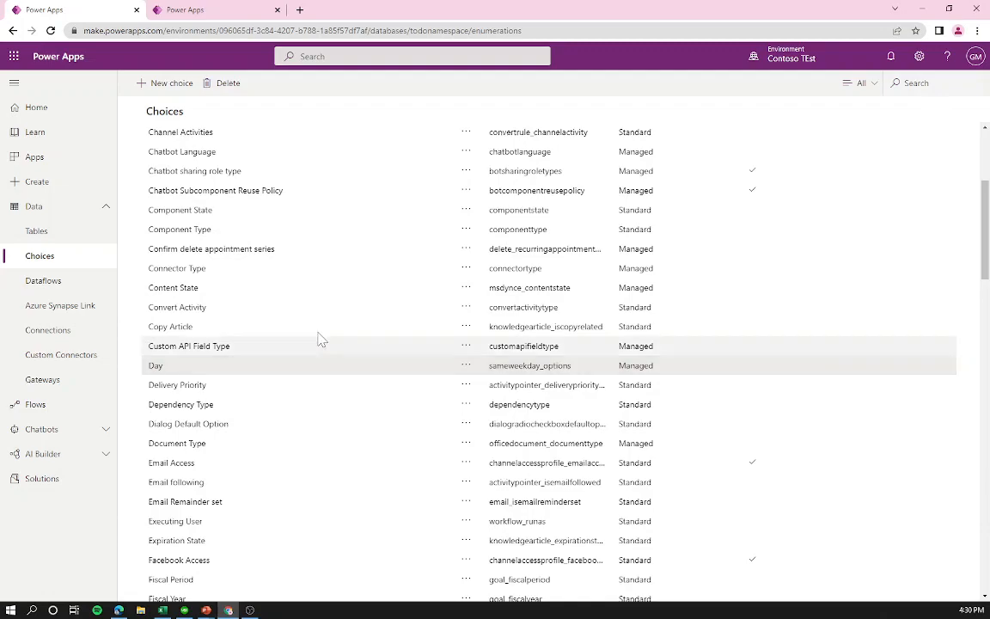
scroll(263, 202, up, 2)
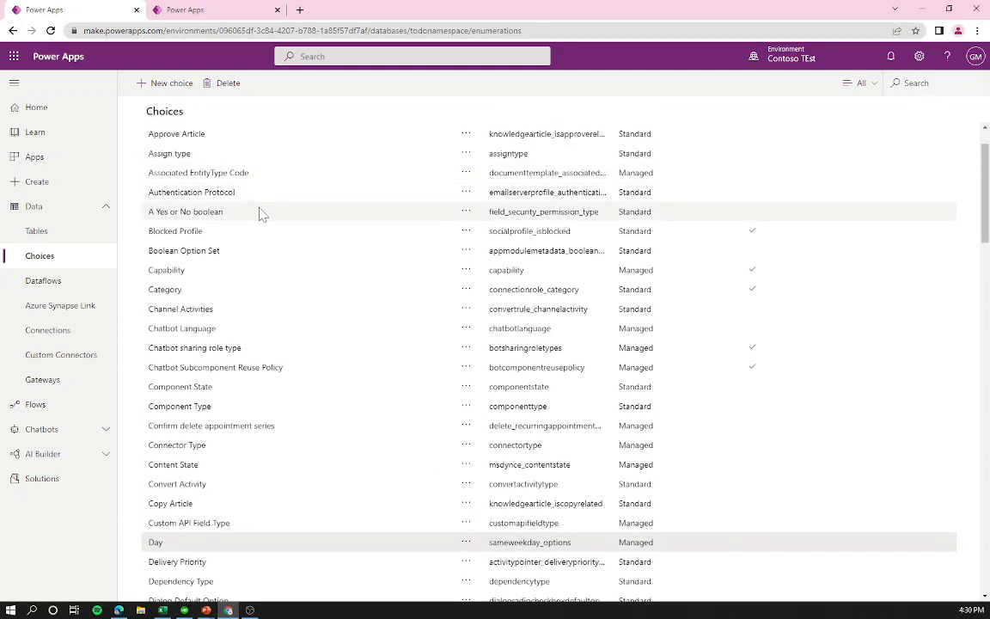
click(262, 214)
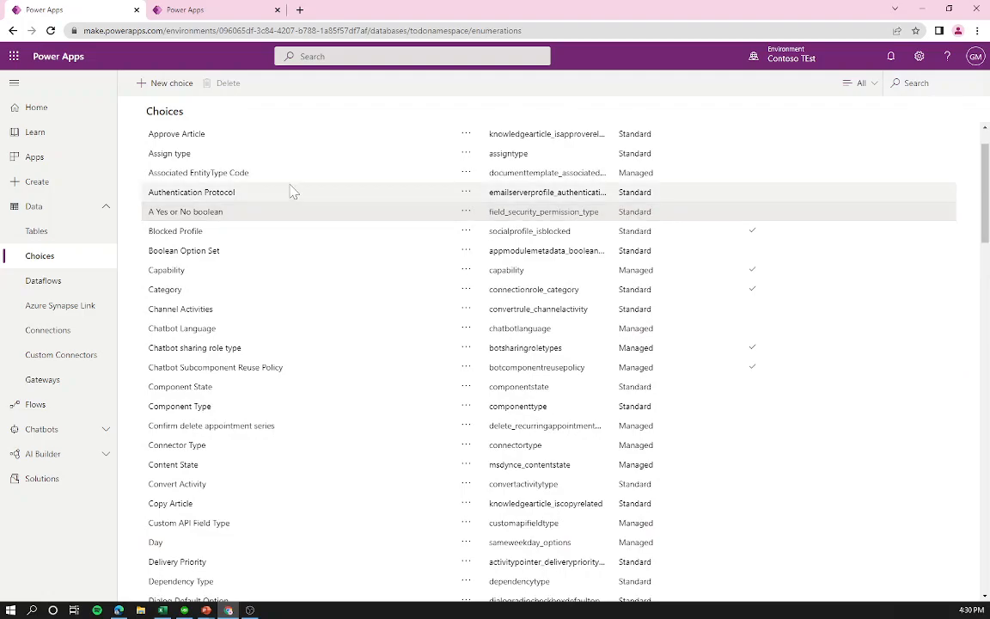
scroll(372, 347, down, 15)
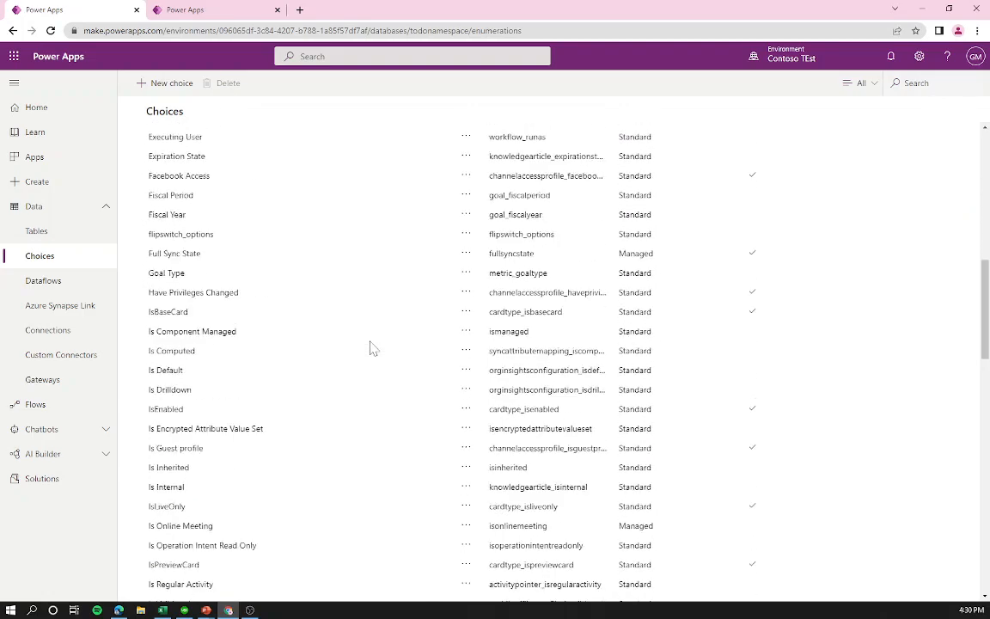
scroll(372, 347, down, 5)
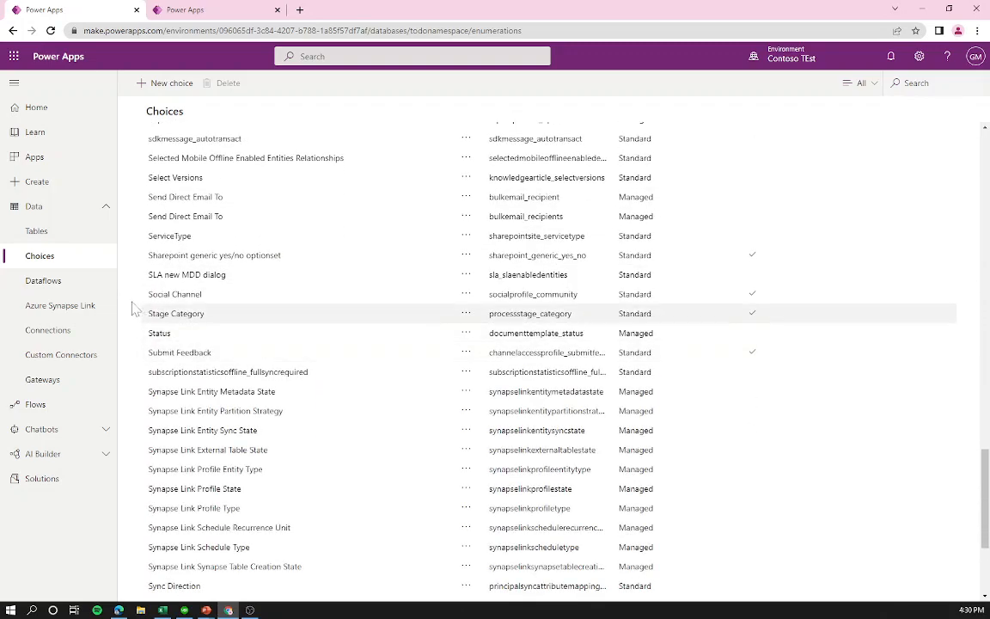
click(163, 340)
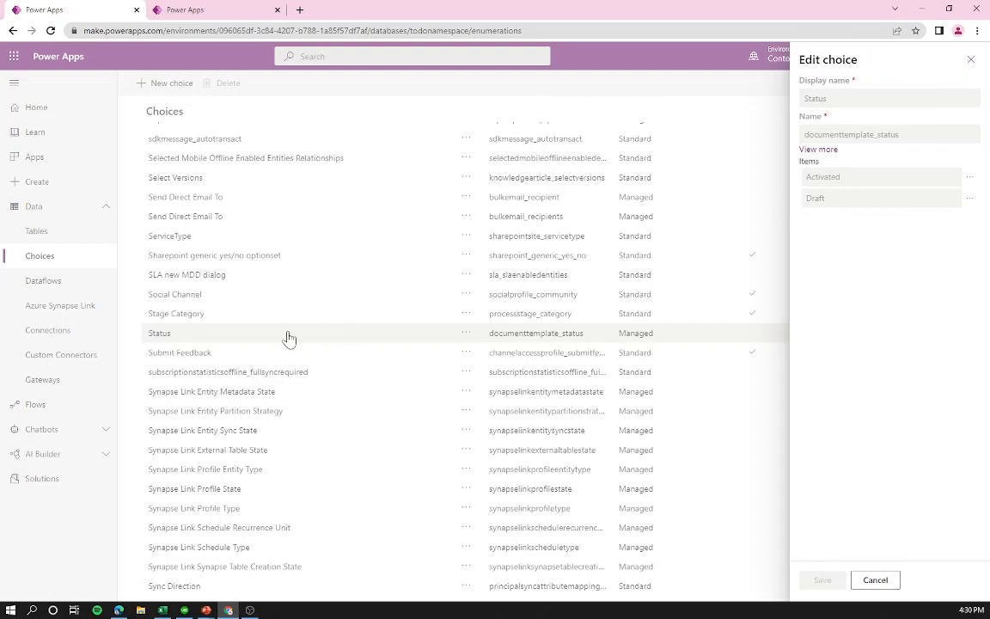
click(874, 581)
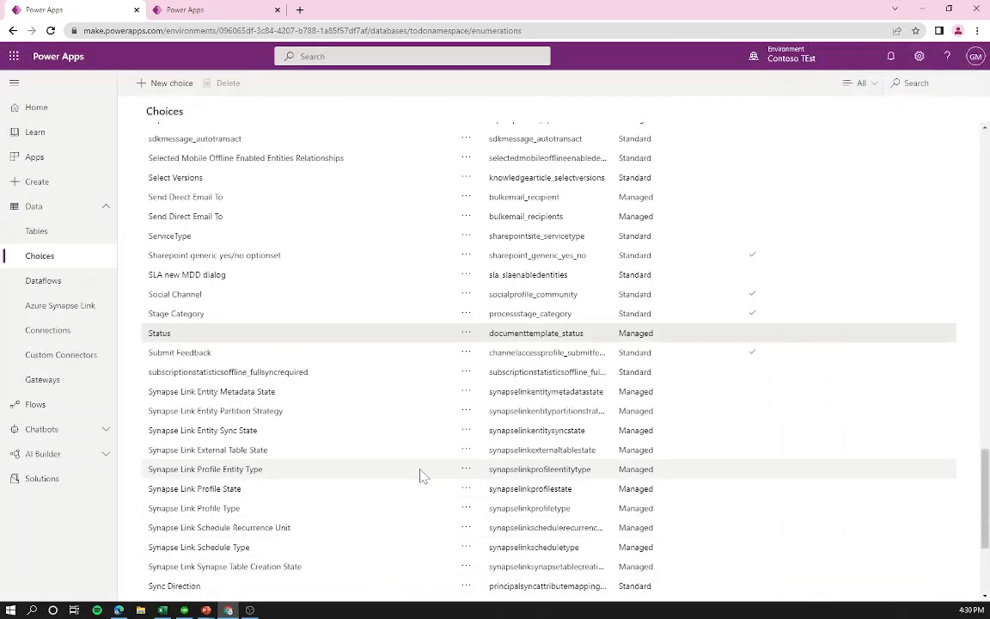
scroll(417, 475, down, 3)
scroll(412, 475, up, 20)
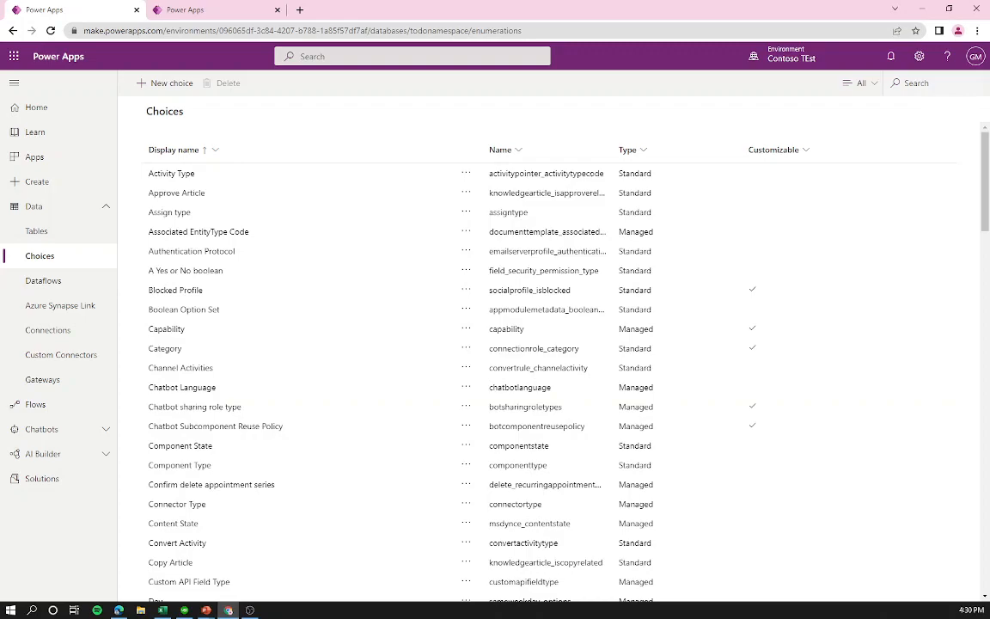
Step: Start a new choice on the Choices page, then cancel it
click(172, 83)
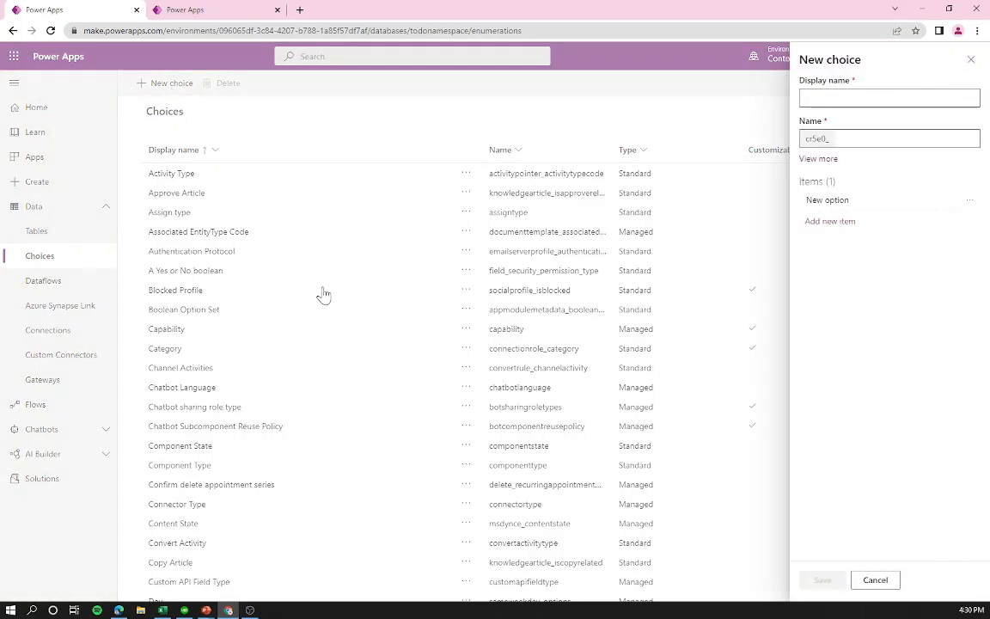
click(861, 580)
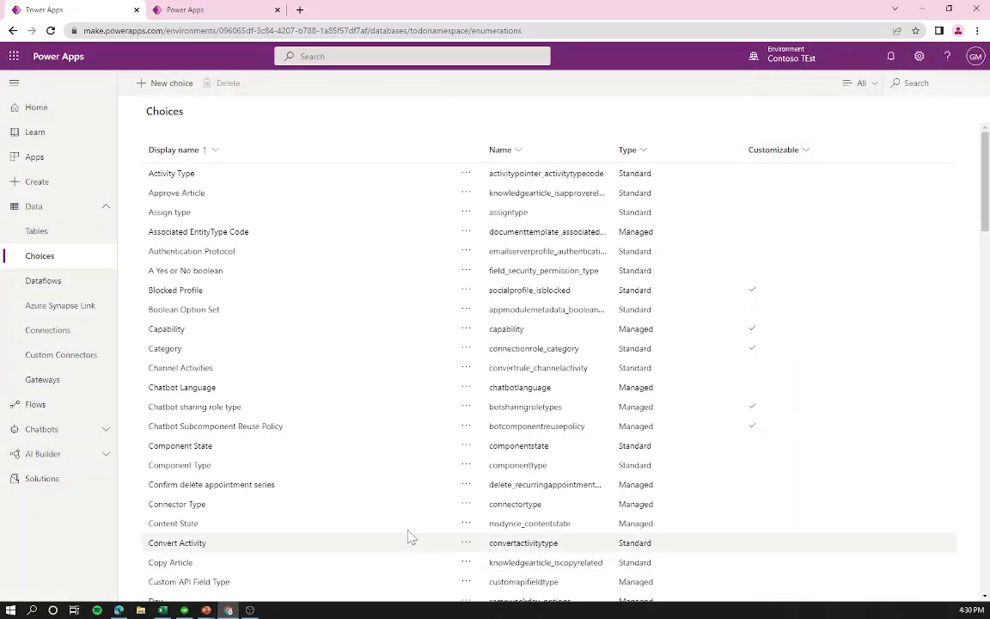
scroll(411, 537, down, 6)
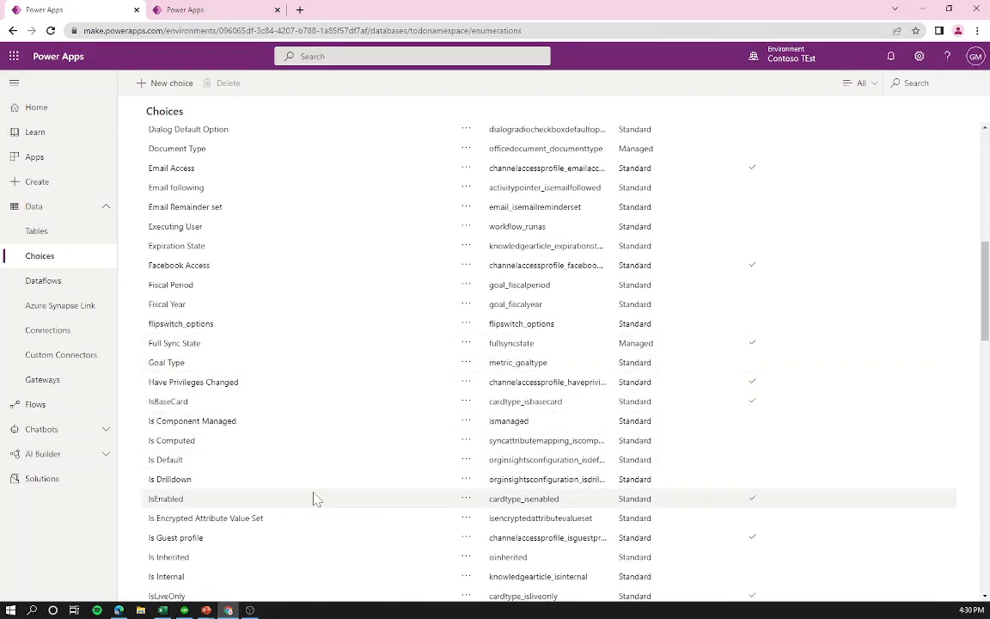
scroll(315, 500, down, 3)
scroll(240, 369, up, 6)
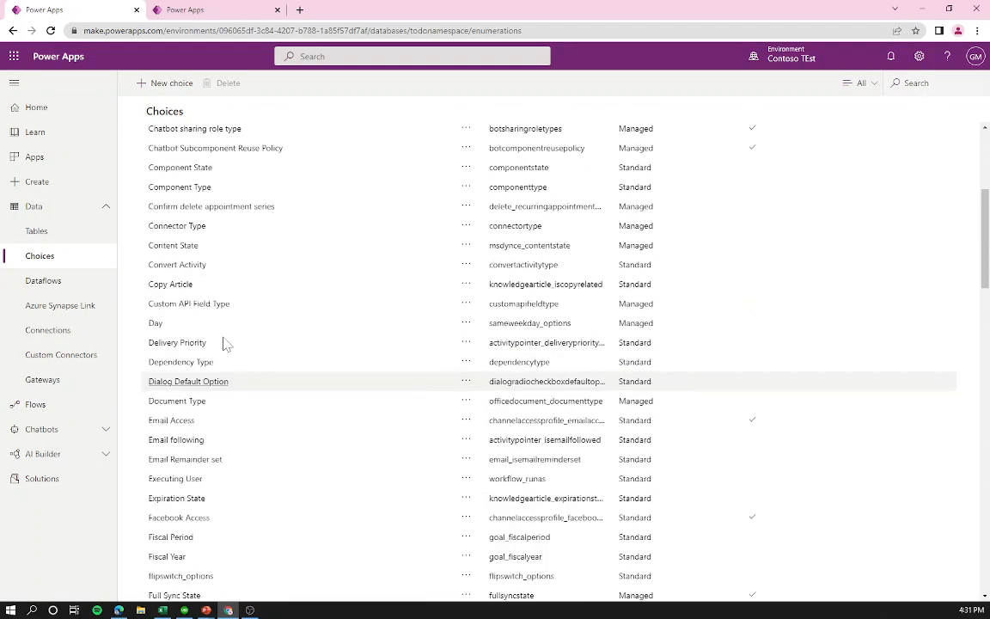
scroll(226, 343, up, 5)
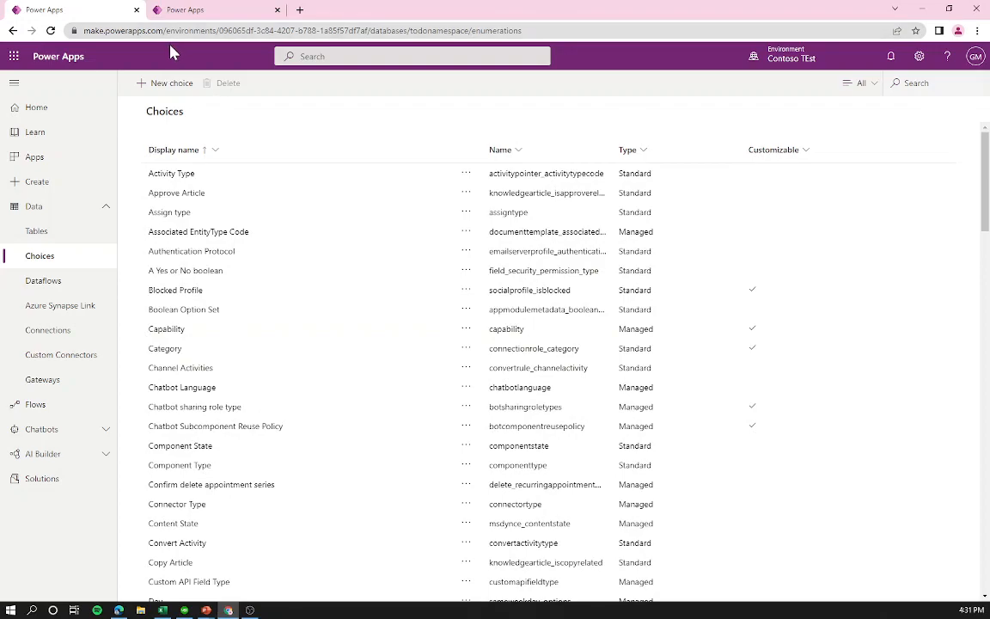
Step: Reopen New choice, then switch to the User table tab and start a new column
click(169, 84)
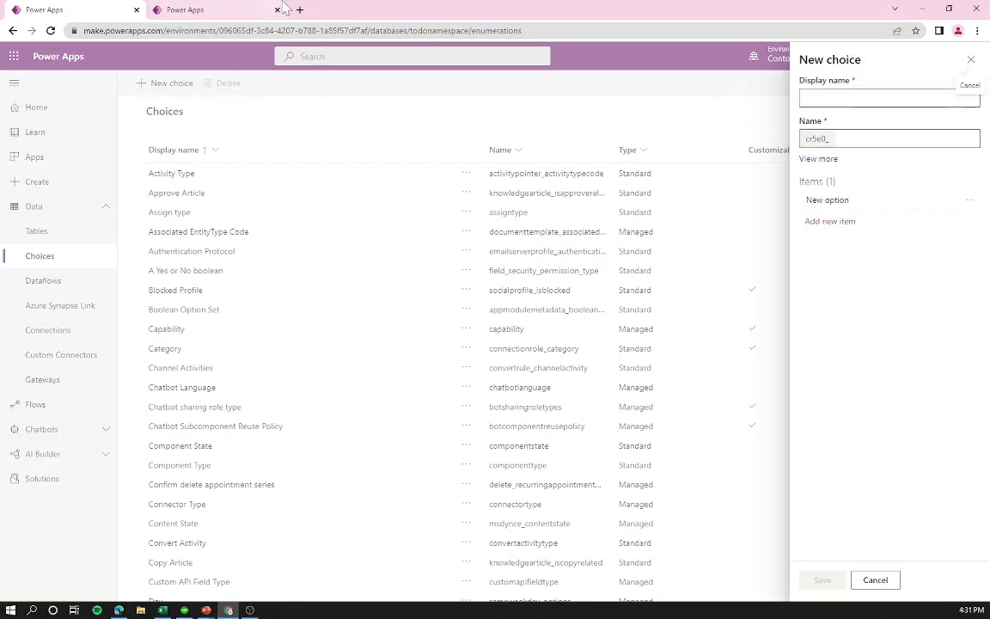
click(254, 9)
click(183, 87)
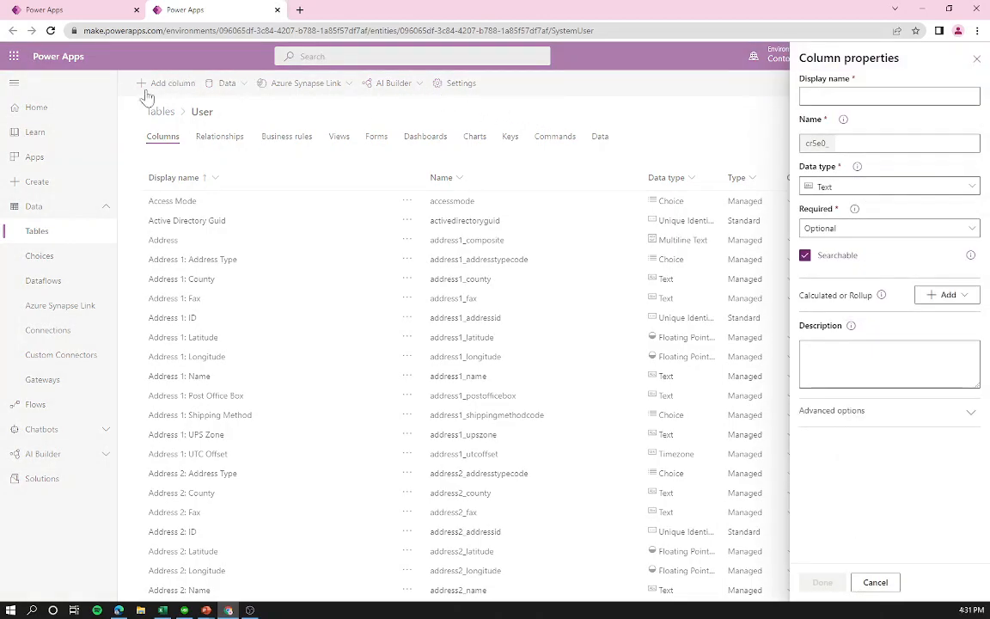
Step: Make the new User column a Choice type linked to a brand-new choice
click(840, 188)
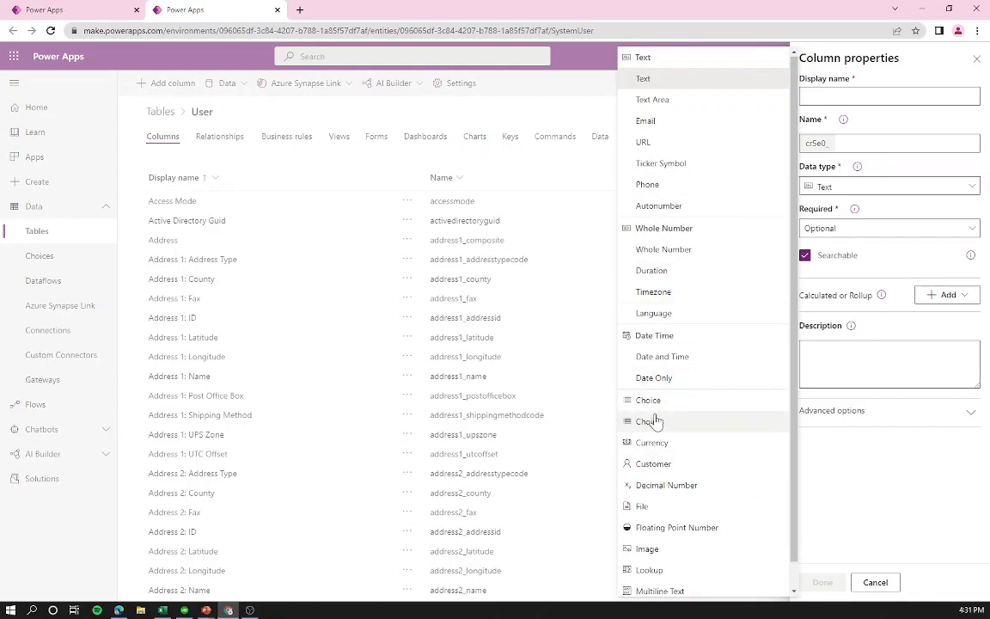
click(651, 401)
click(855, 242)
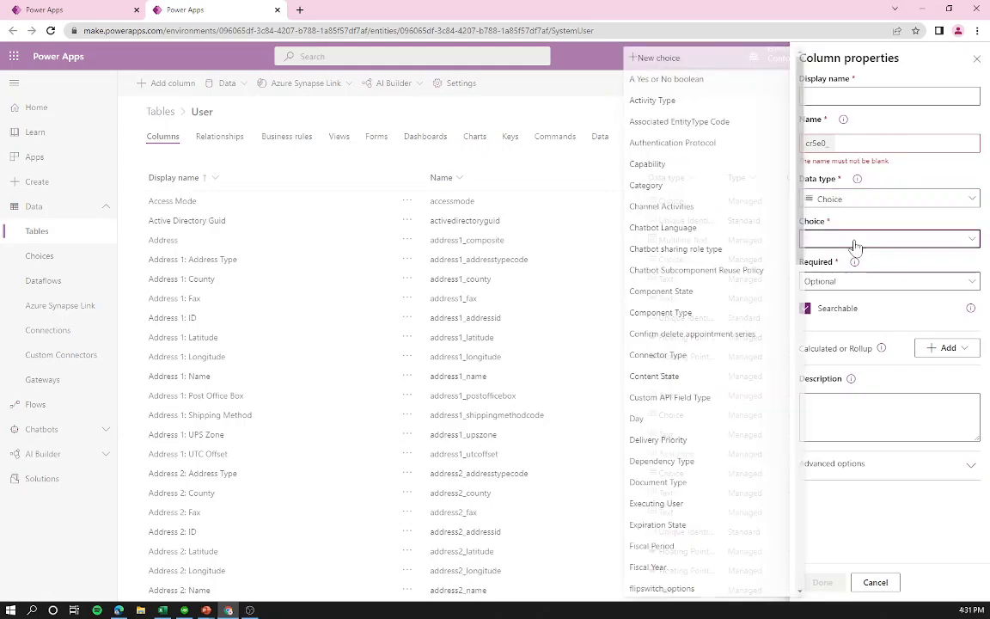
scroll(698, 382, down, 10)
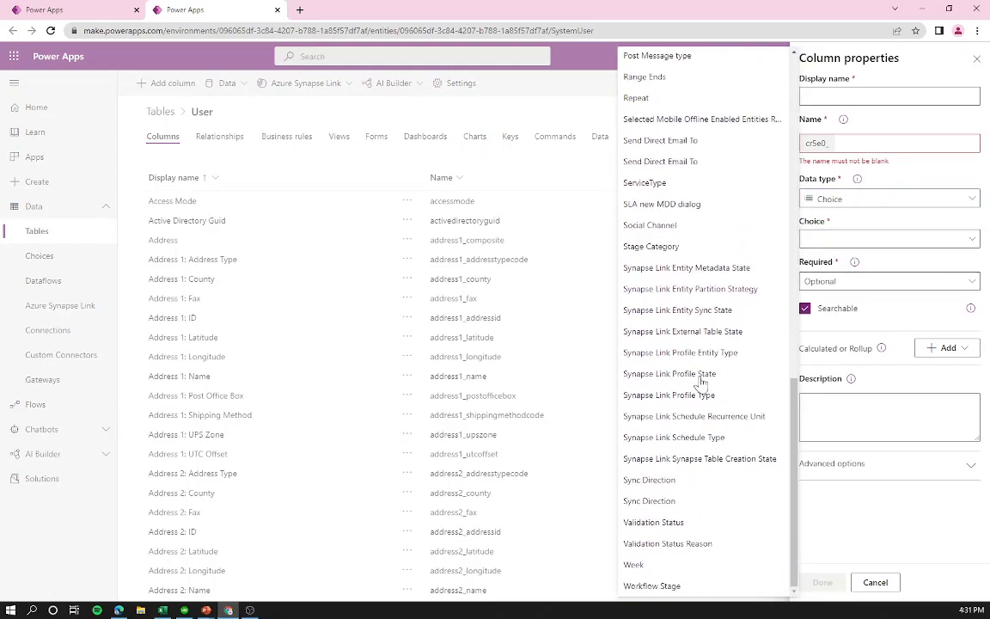
scroll(702, 378, up, 10)
click(670, 62)
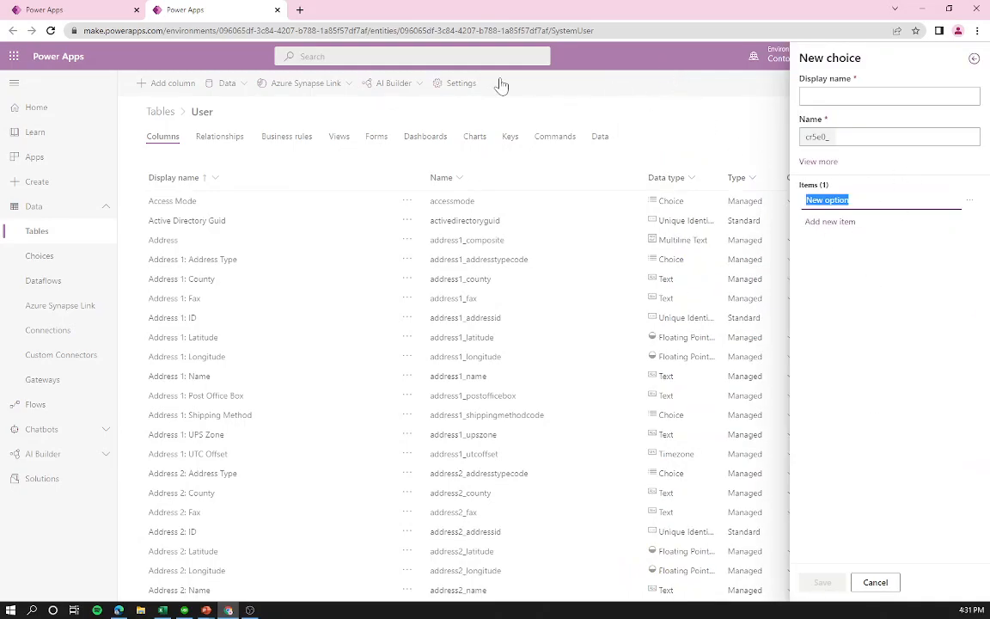
Step: Return to the Choices tab and cancel the blank new-choice form
click(101, 10)
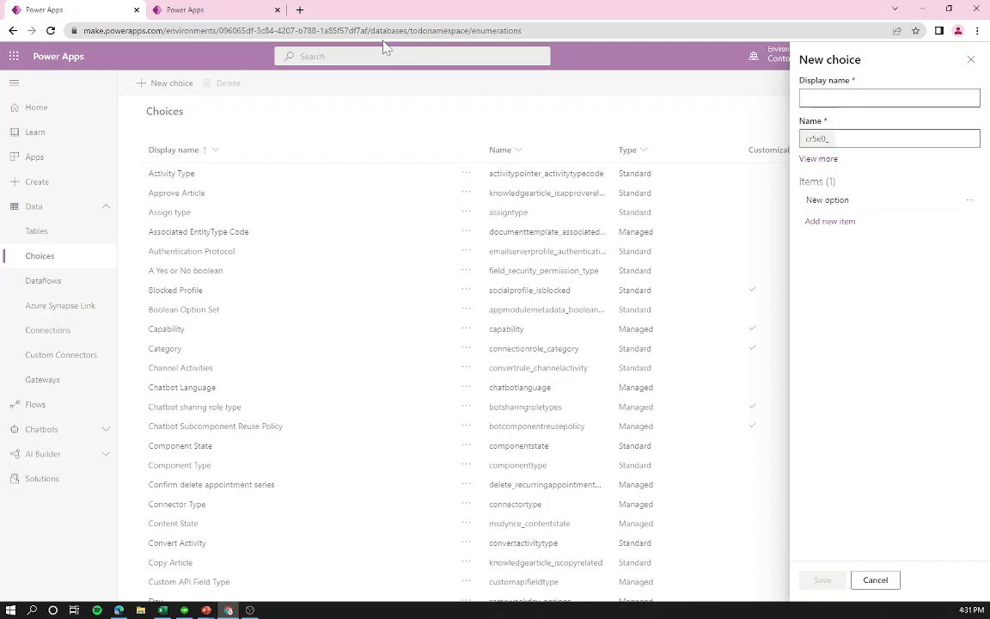
click(219, 9)
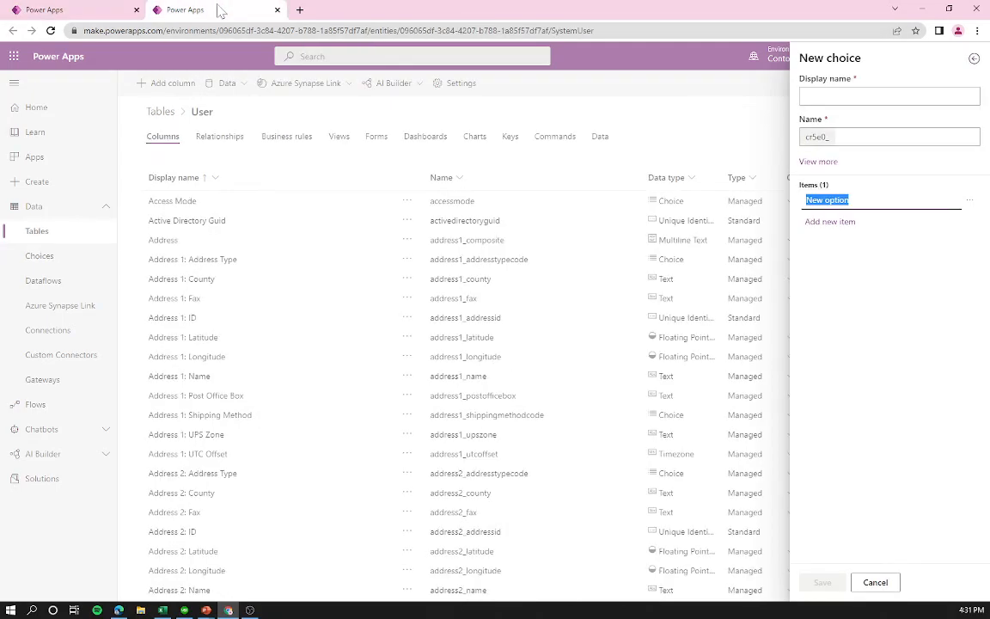
click(98, 9)
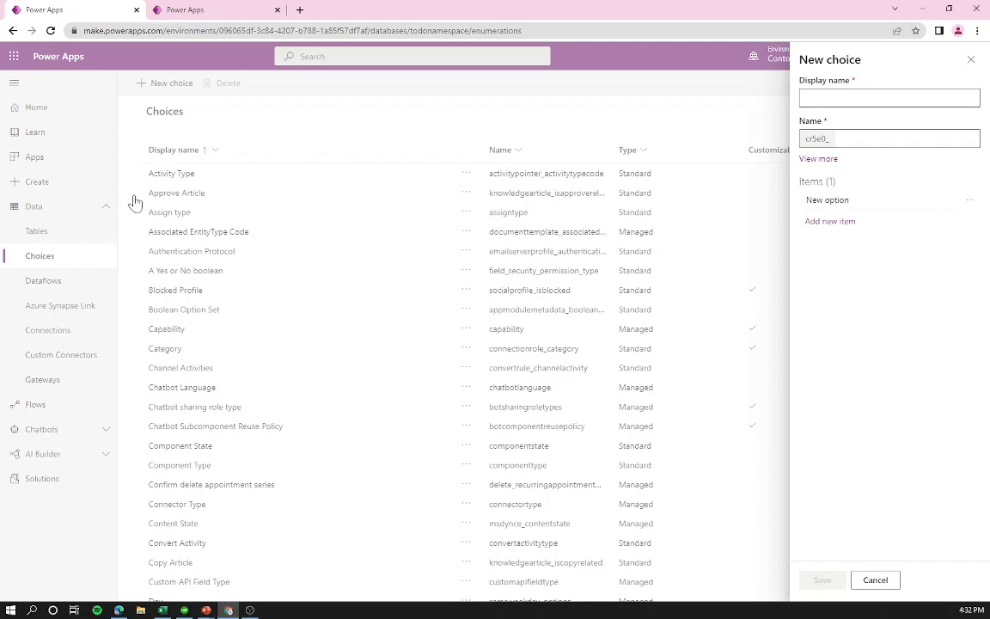
click(874, 581)
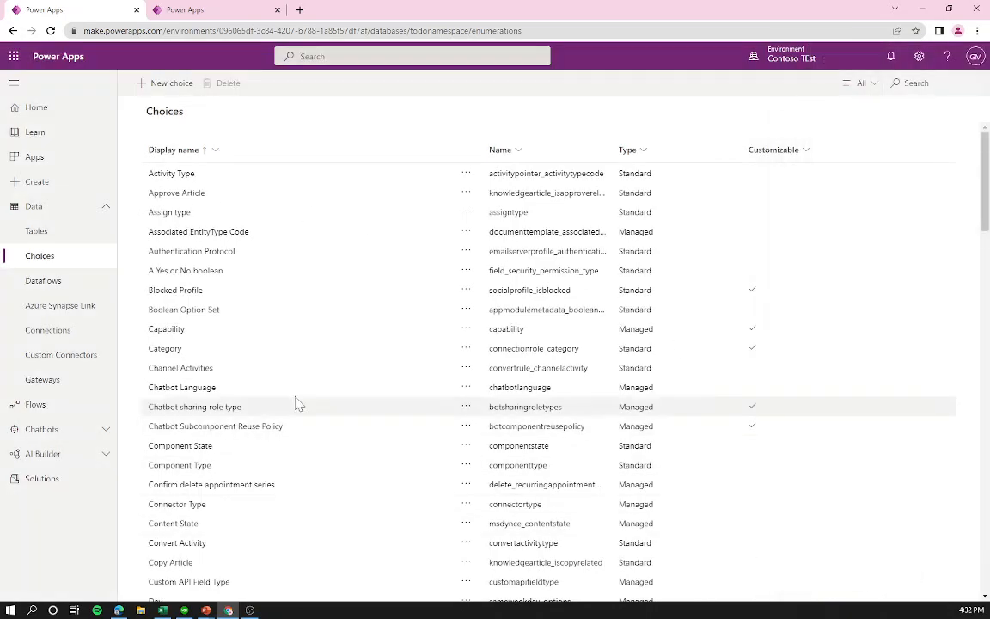
Step: Open Tables from the Data section of the left navigation
click(68, 234)
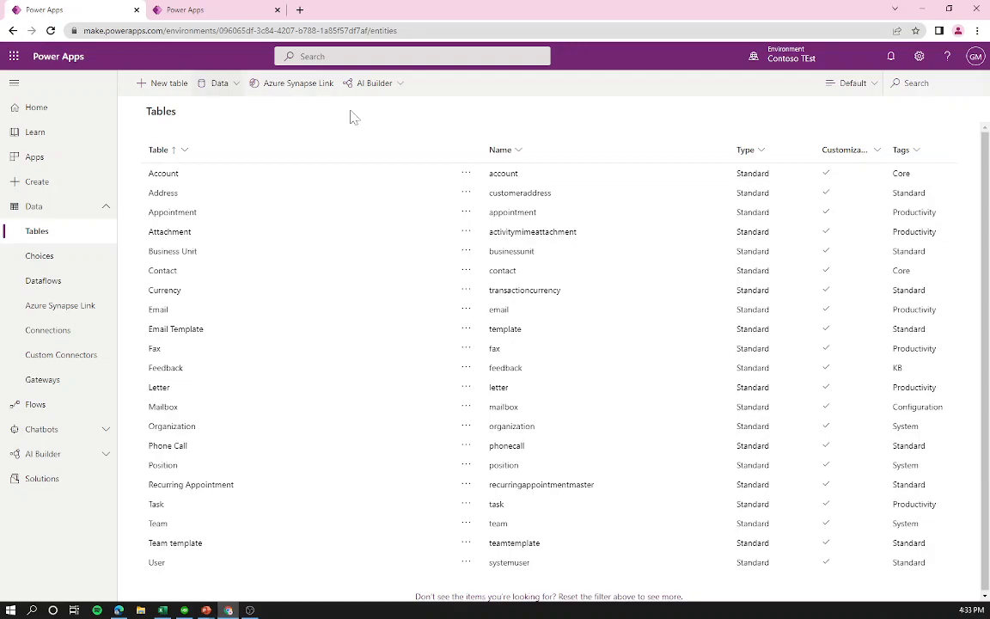
Step: Start a new table with the display name 'Device Order'
click(157, 89)
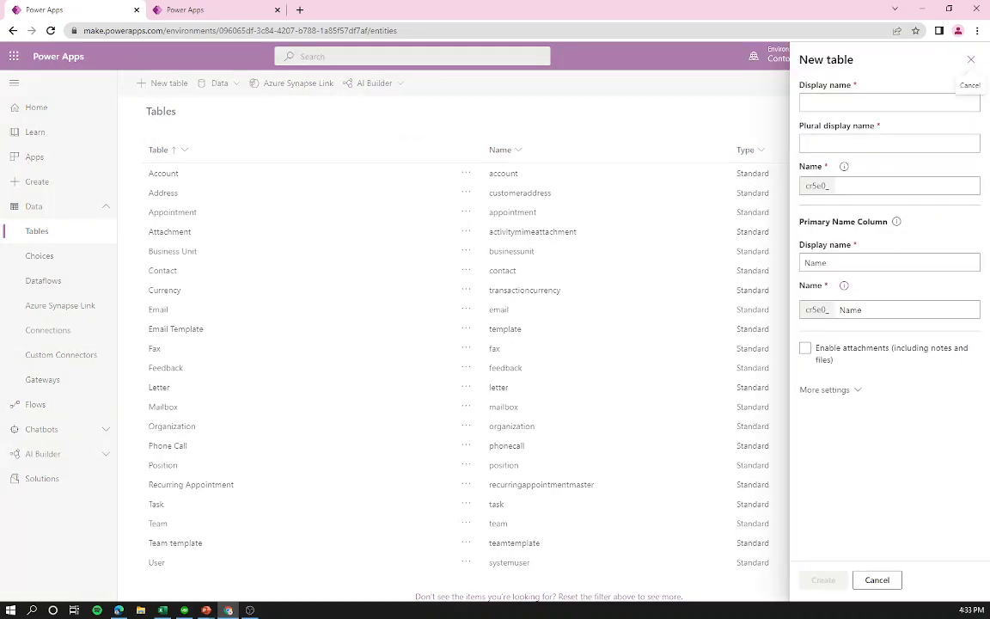
click(812, 104)
text(Devi)
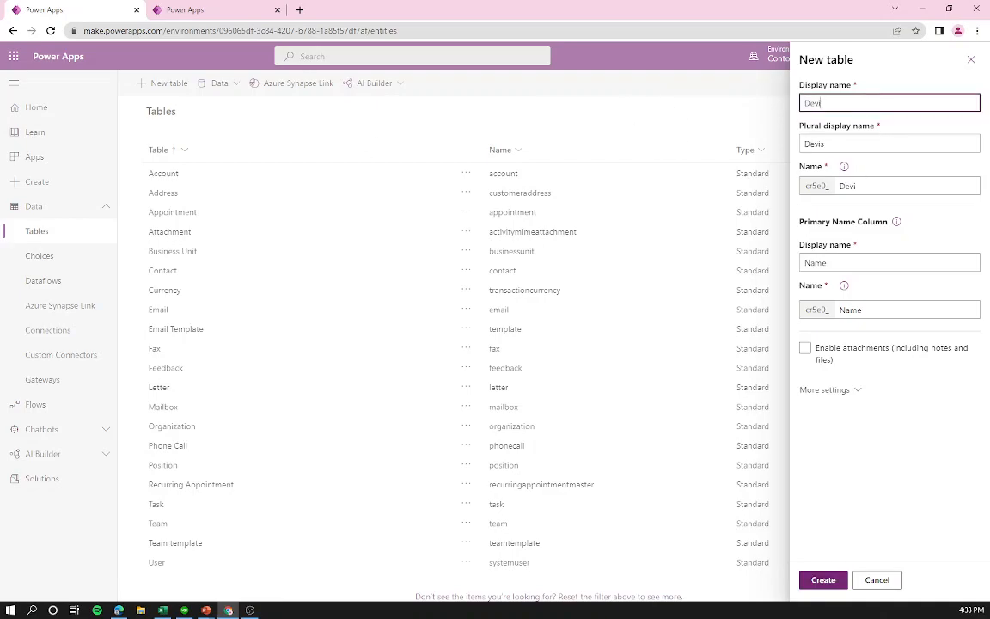
text(ce Order)
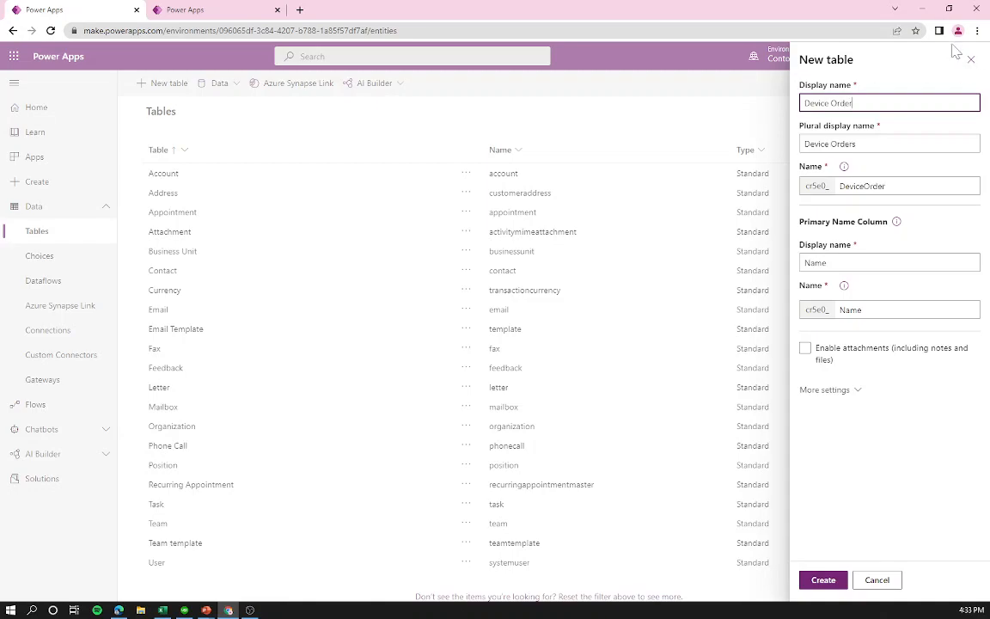
click(868, 140)
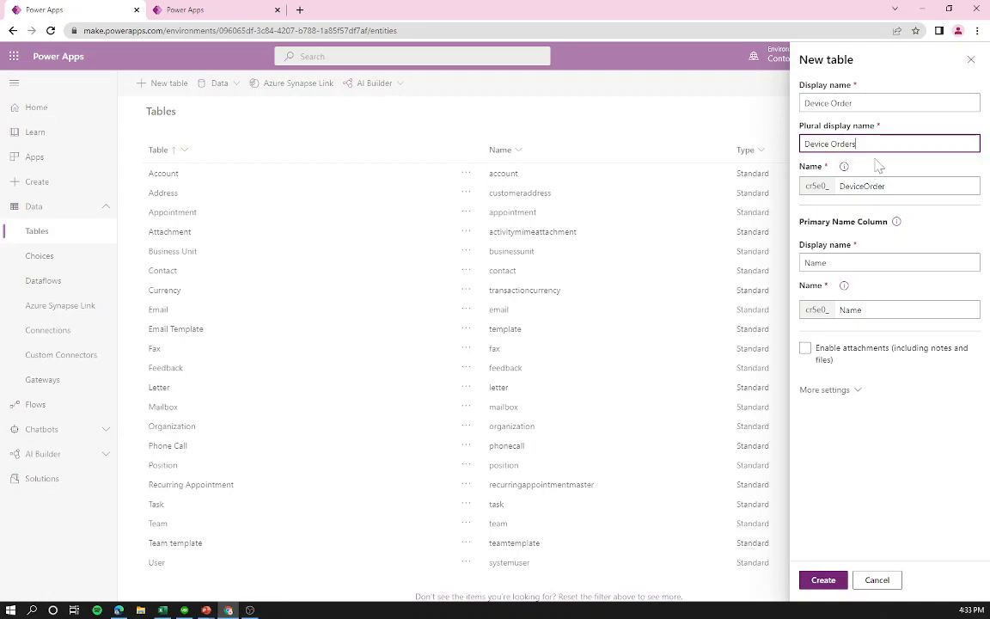
click(862, 185)
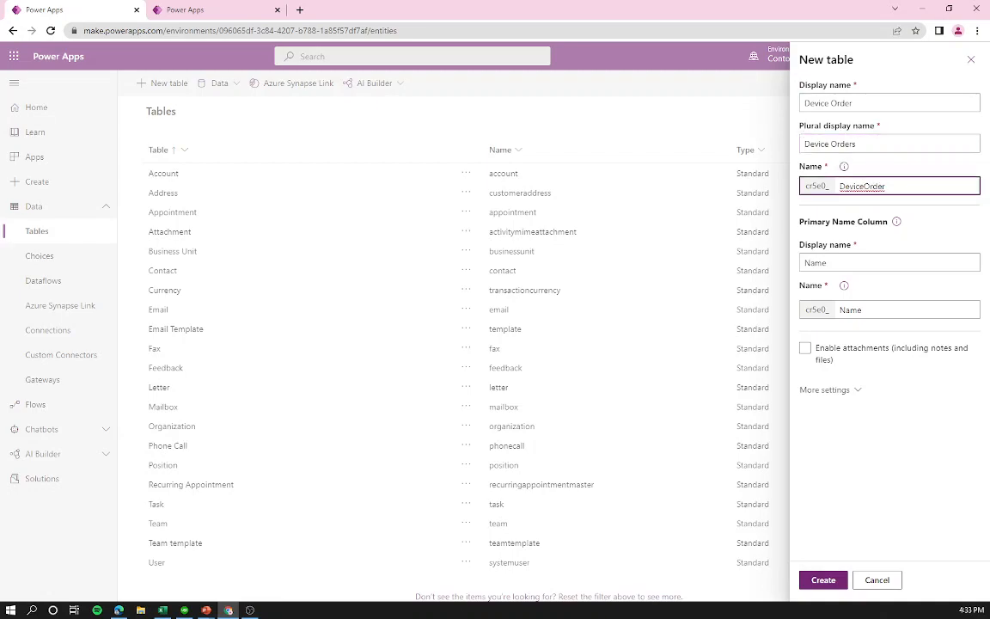
double_click(817, 185)
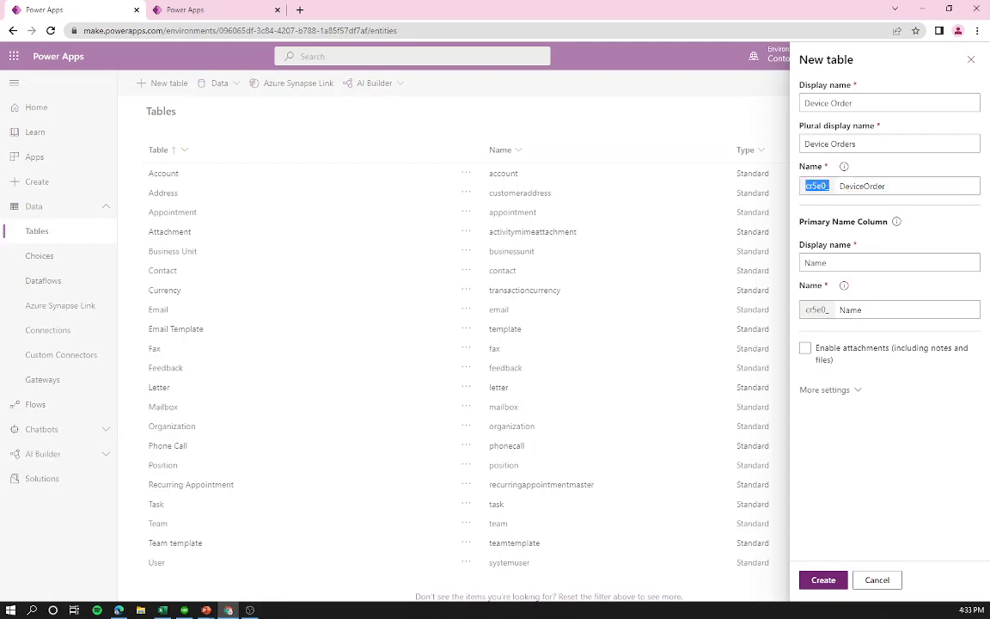
click(816, 185)
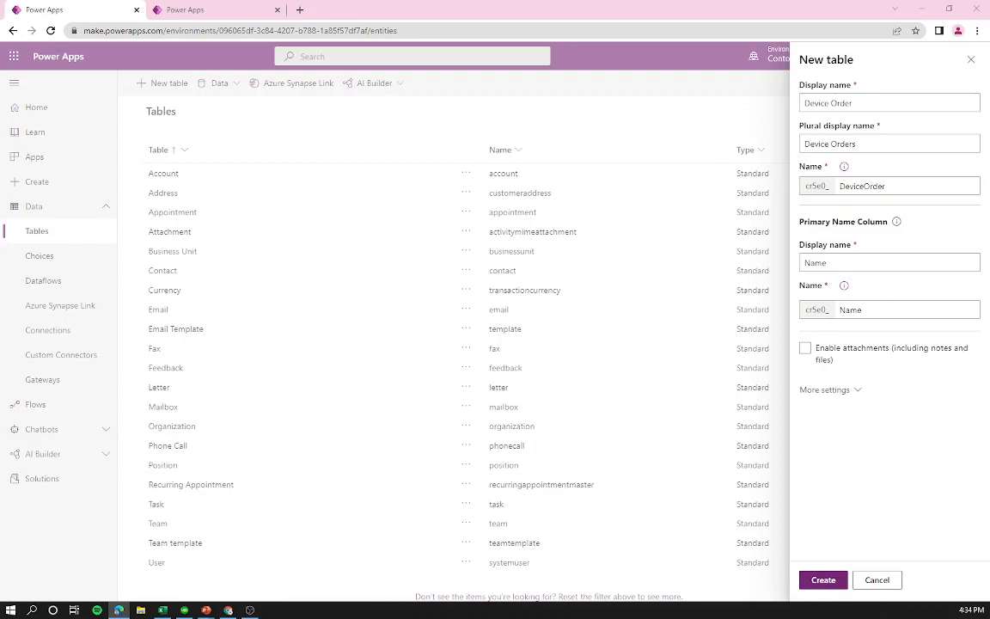
Step: Rename the primary column to Device Name, enable attachments, and create the table
double_click(817, 263)
text(Device Name)
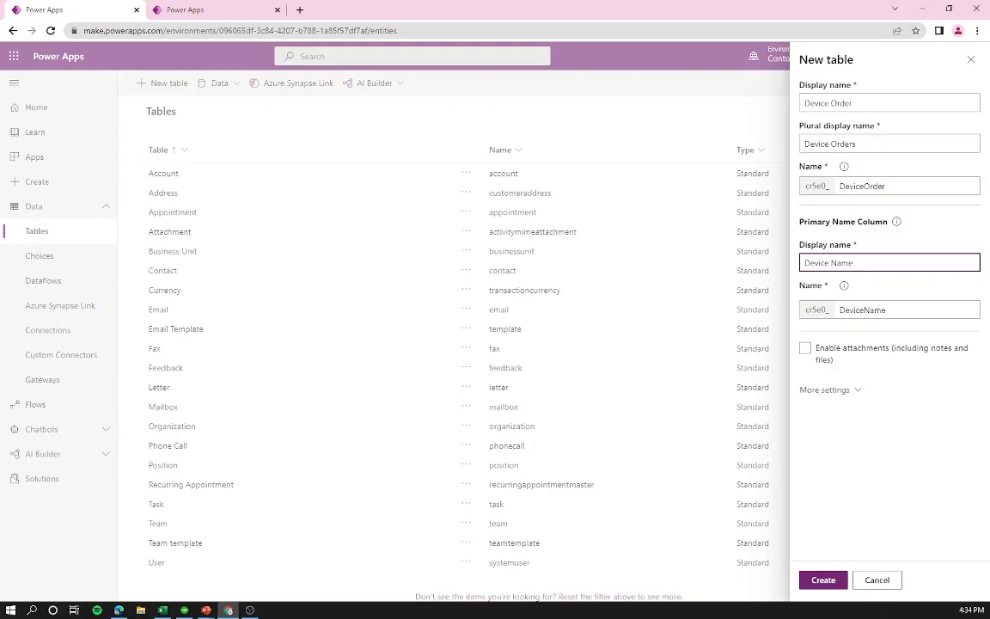
click(833, 395)
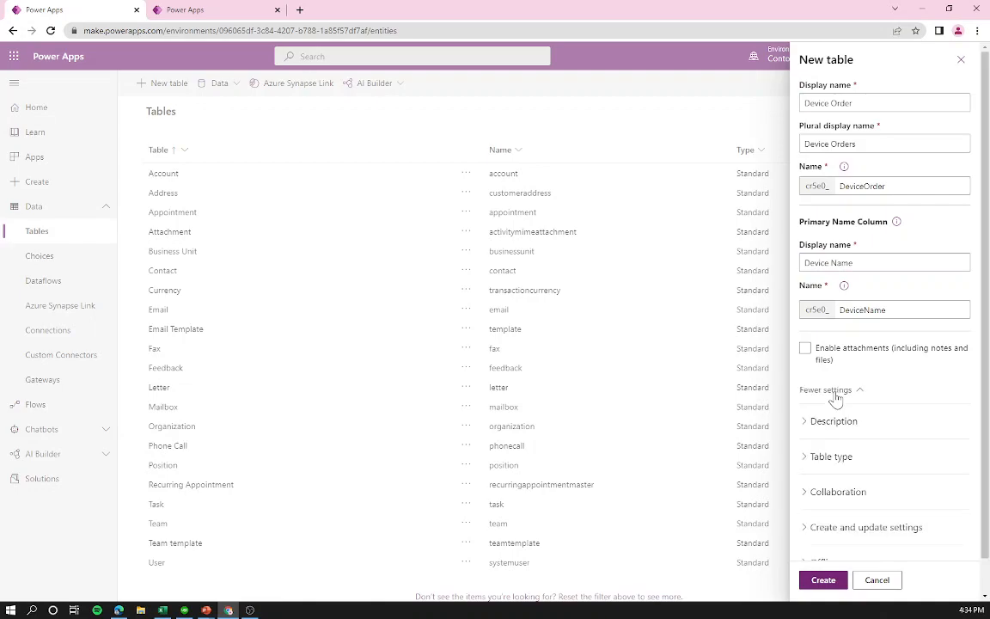
click(805, 351)
click(822, 581)
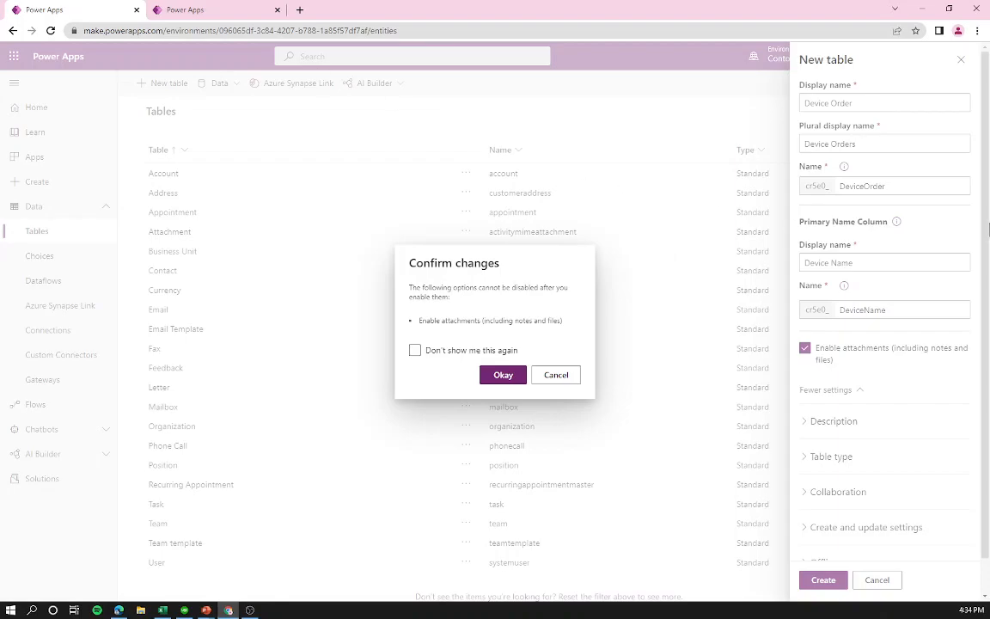
click(503, 376)
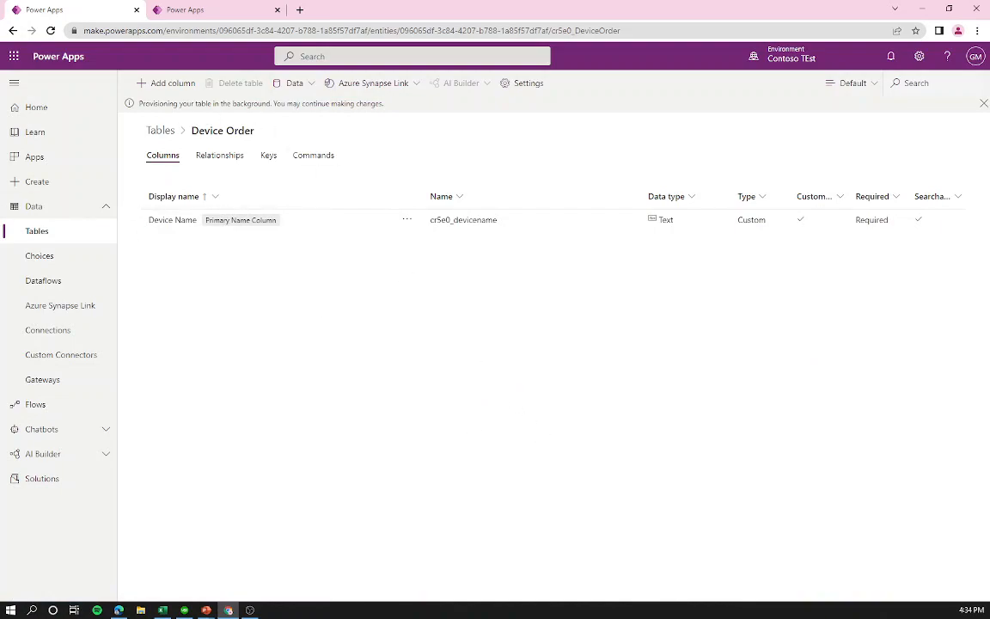
Step: Add a required Currency column named Price (typed 'Piice') to Device Order
drag(139, 103, 404, 116)
click(404, 115)
click(181, 88)
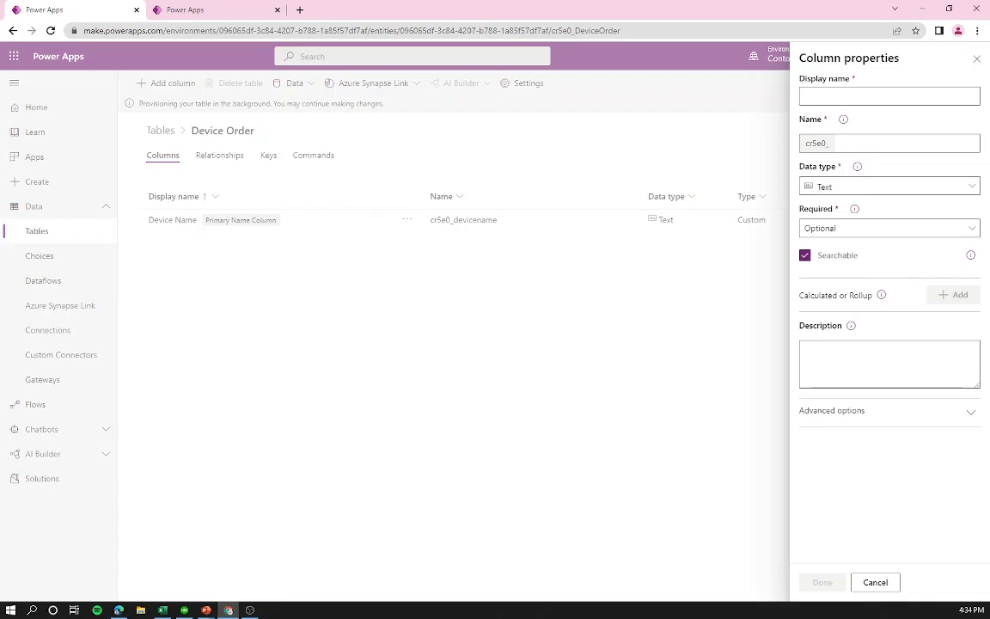
click(851, 96)
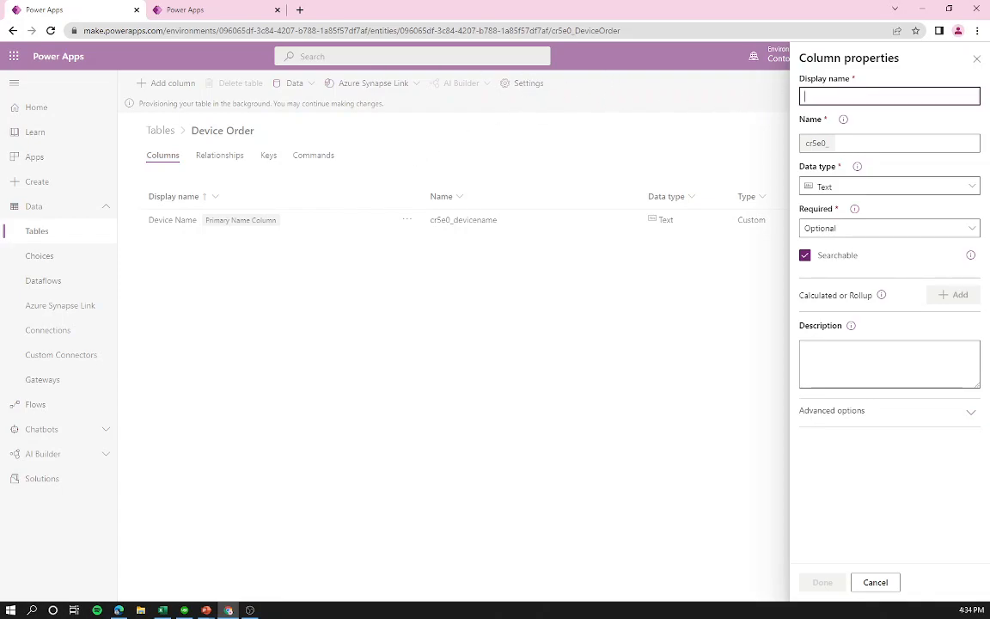
text(Pi)
text(ice)
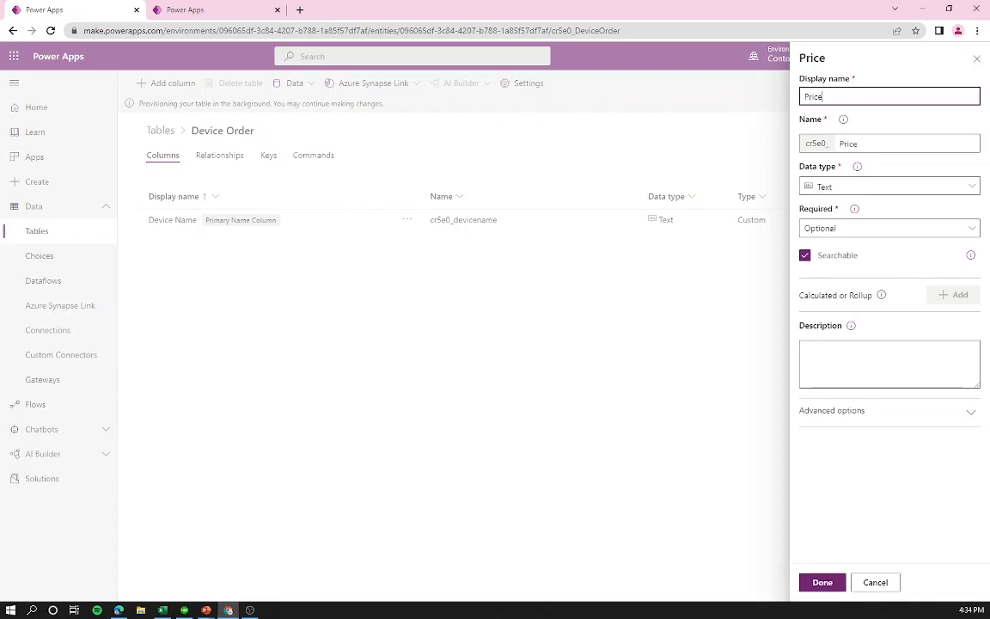
click(851, 186)
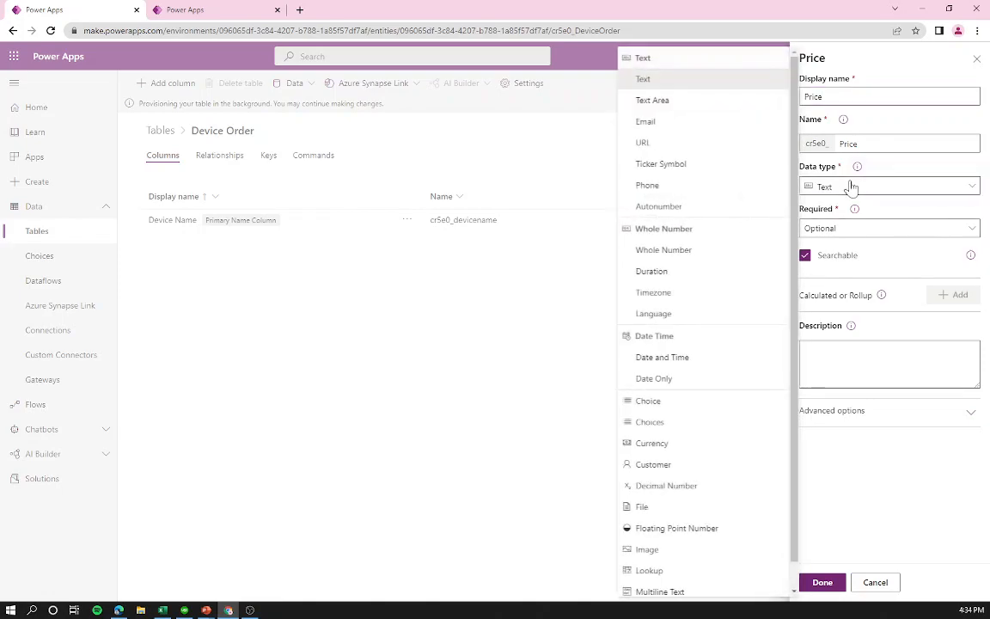
click(660, 442)
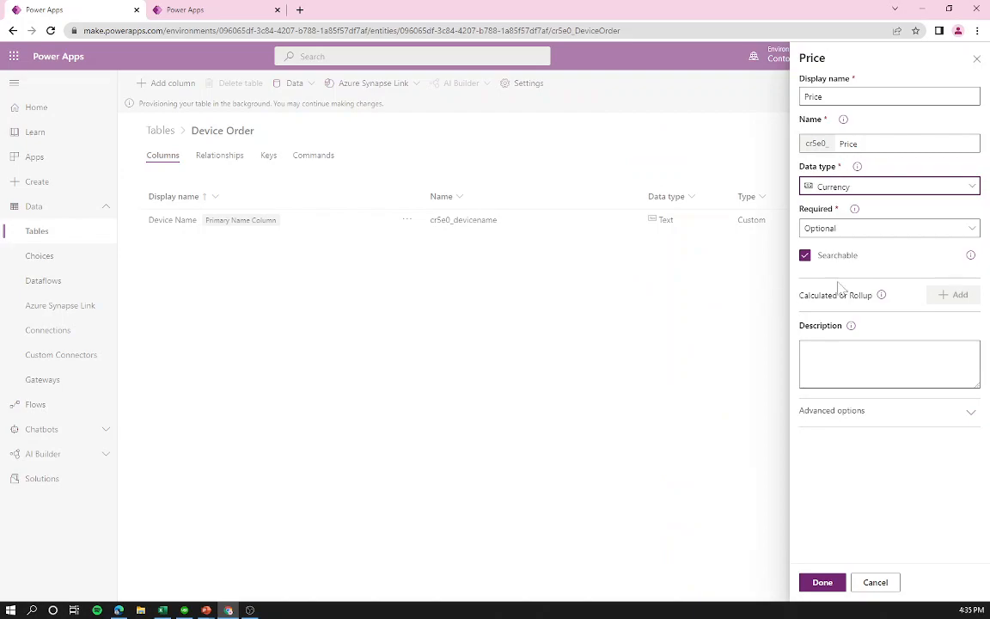
click(820, 228)
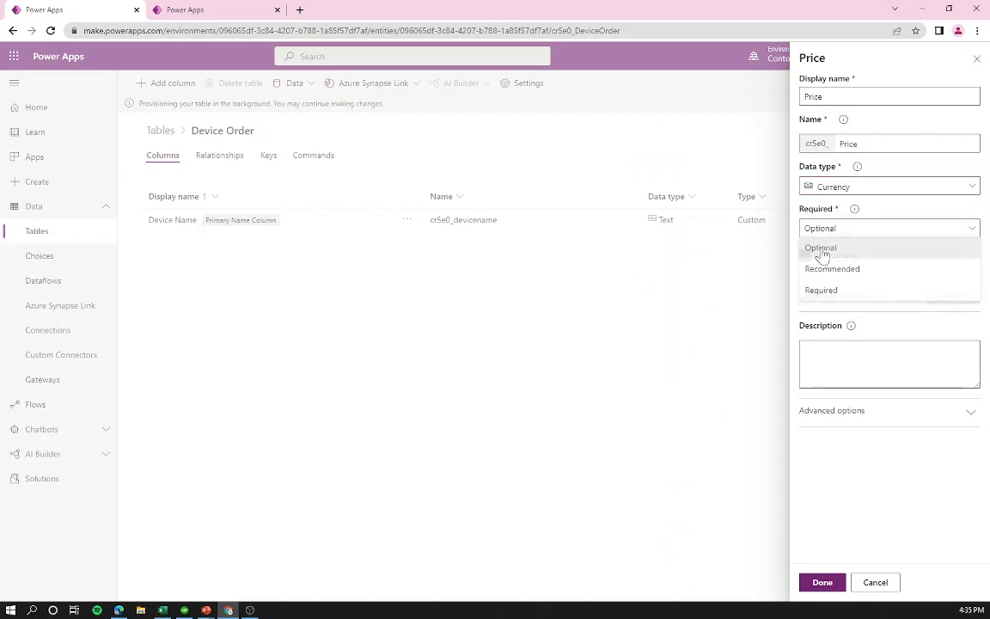
click(821, 291)
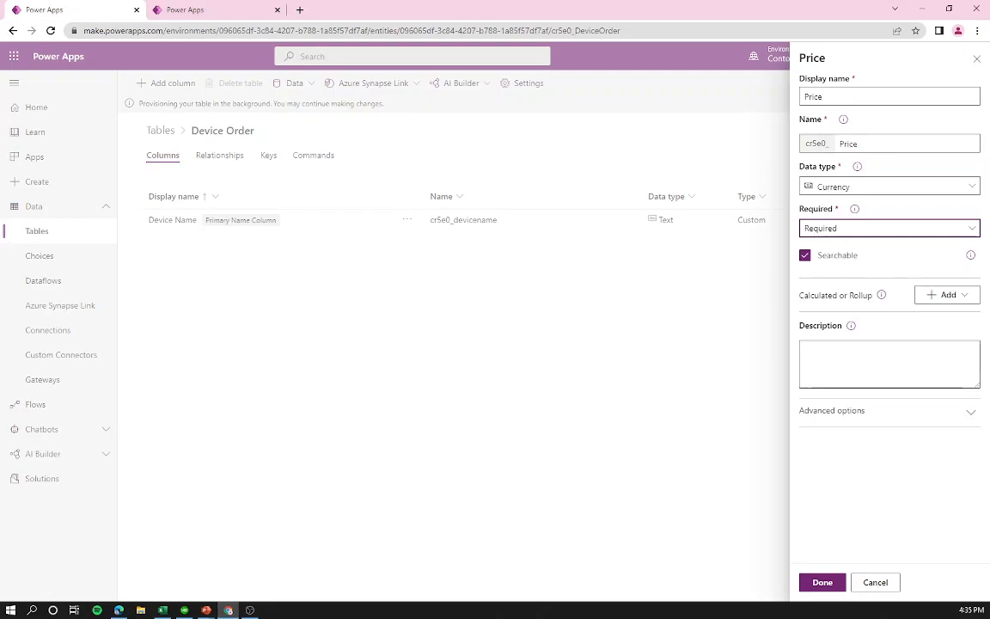
Step: In advanced options, set the Price minimum value to 0 and maximum to 5000
click(969, 412)
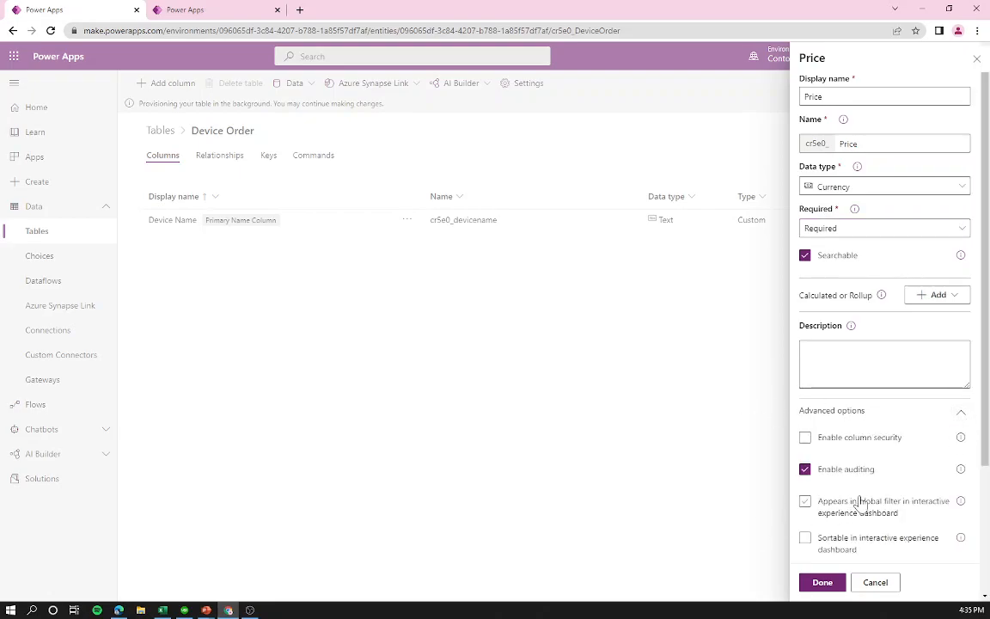
scroll(857, 506, down, 3)
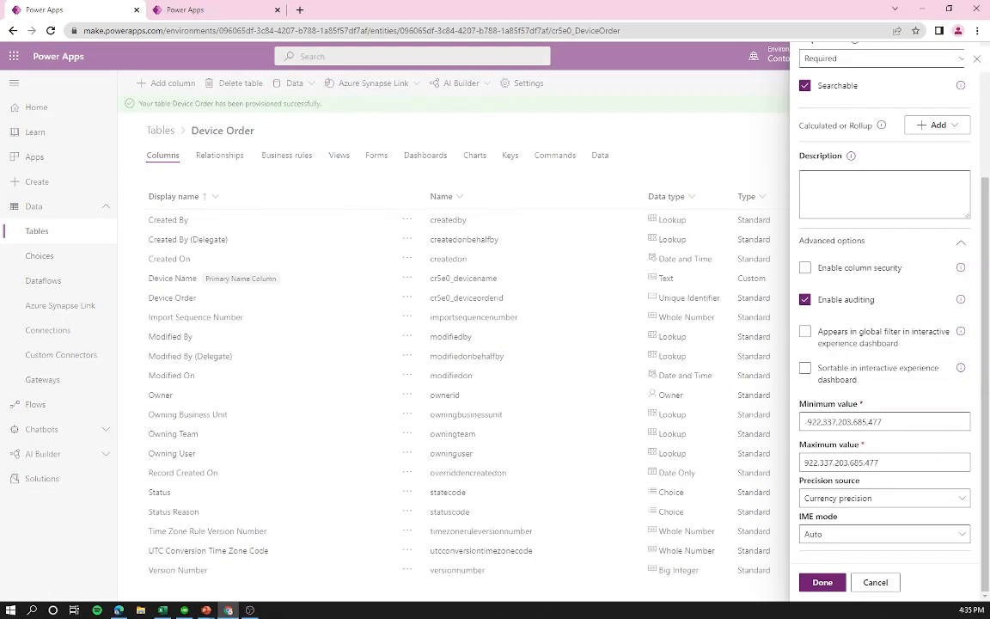
drag(892, 422, 789, 419)
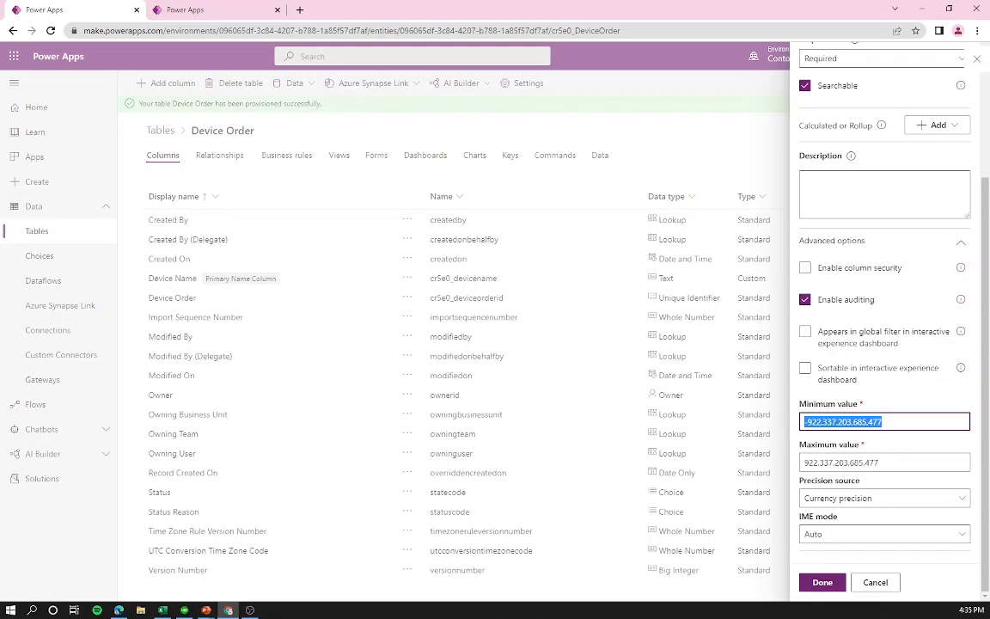
text(0)
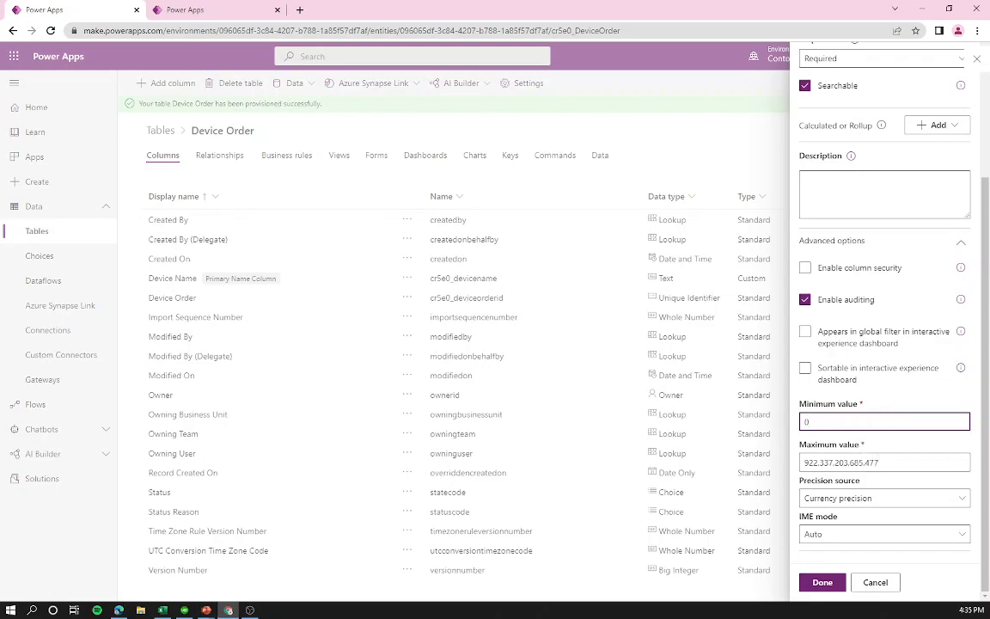
key(Tab)
text(500)
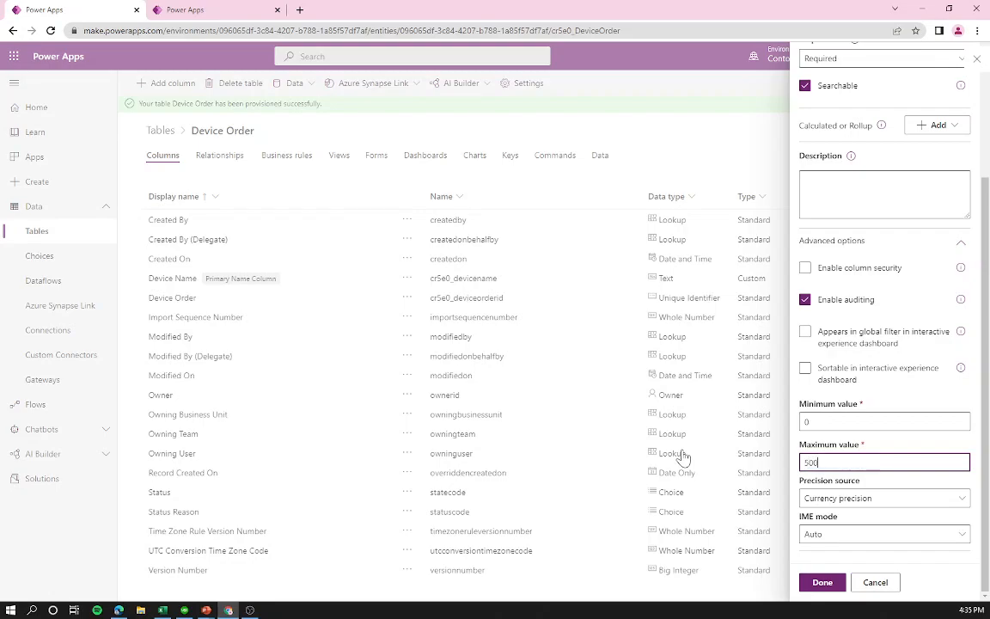
text(0)
Step: Finish the Price column and save the Device Order table, then check the column list
click(827, 584)
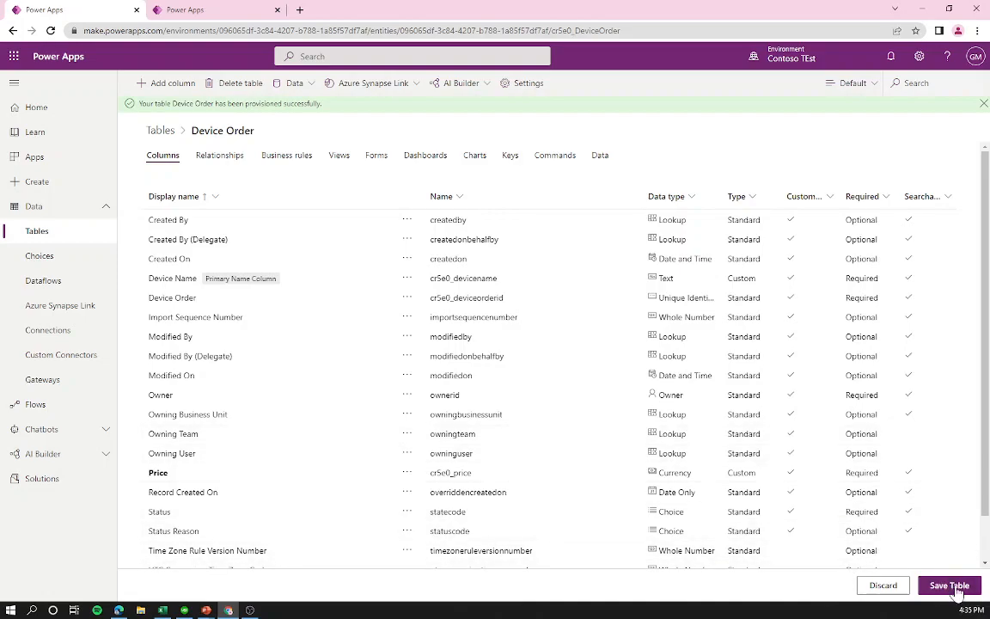
click(950, 588)
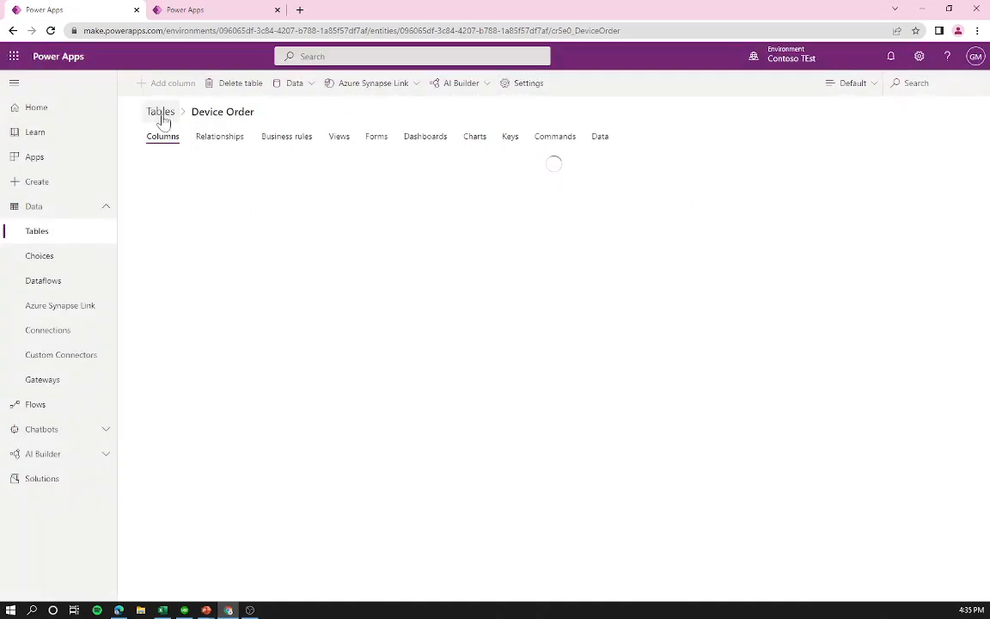
scroll(324, 501, down, 2)
scroll(409, 552, up, 2)
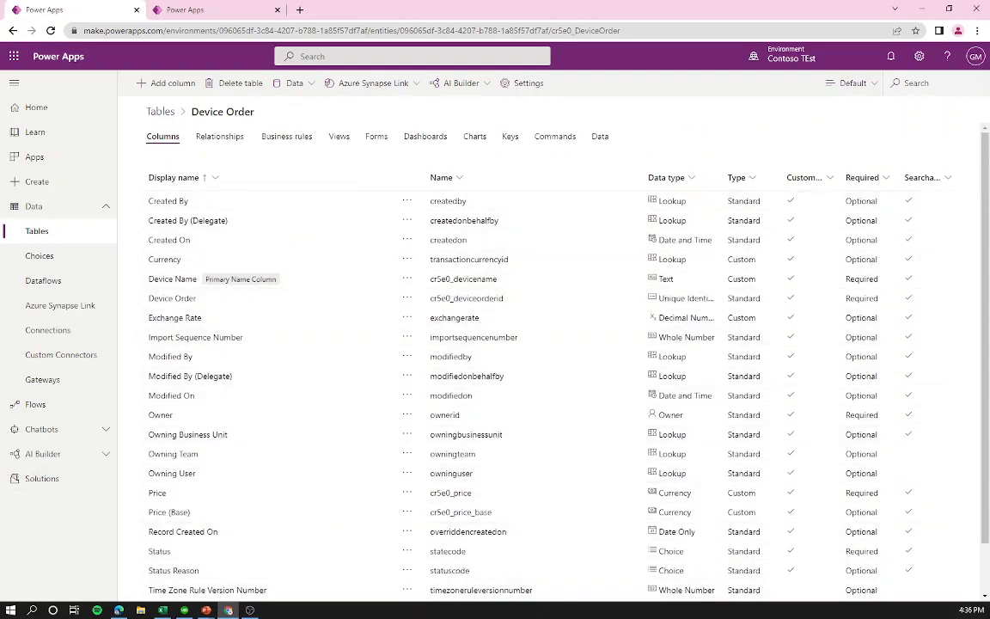
key(alt+Tab)
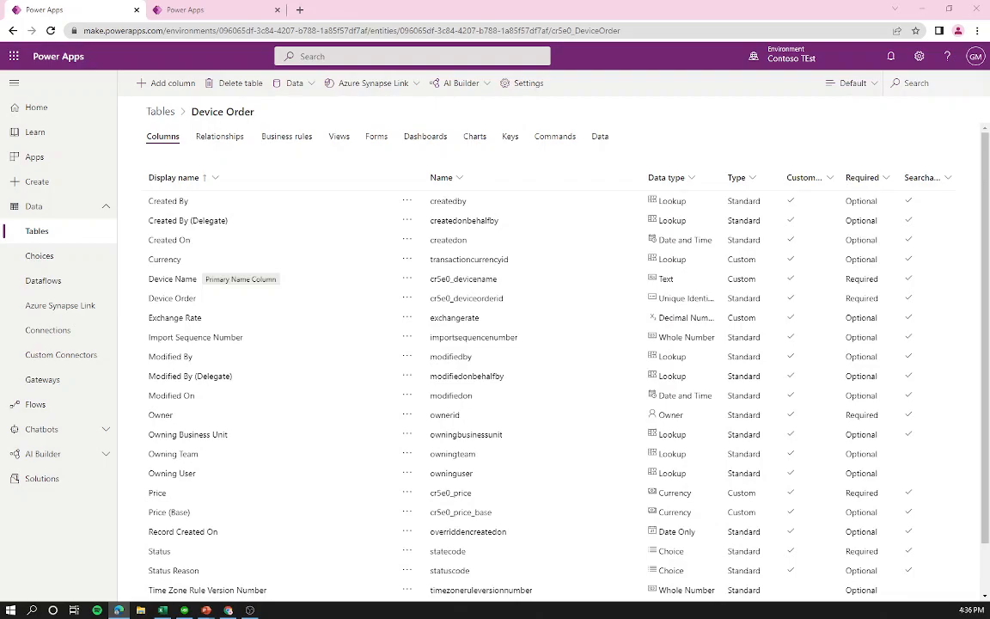
Step: Add an optional 'Requested By' column with the Email data type
click(166, 82)
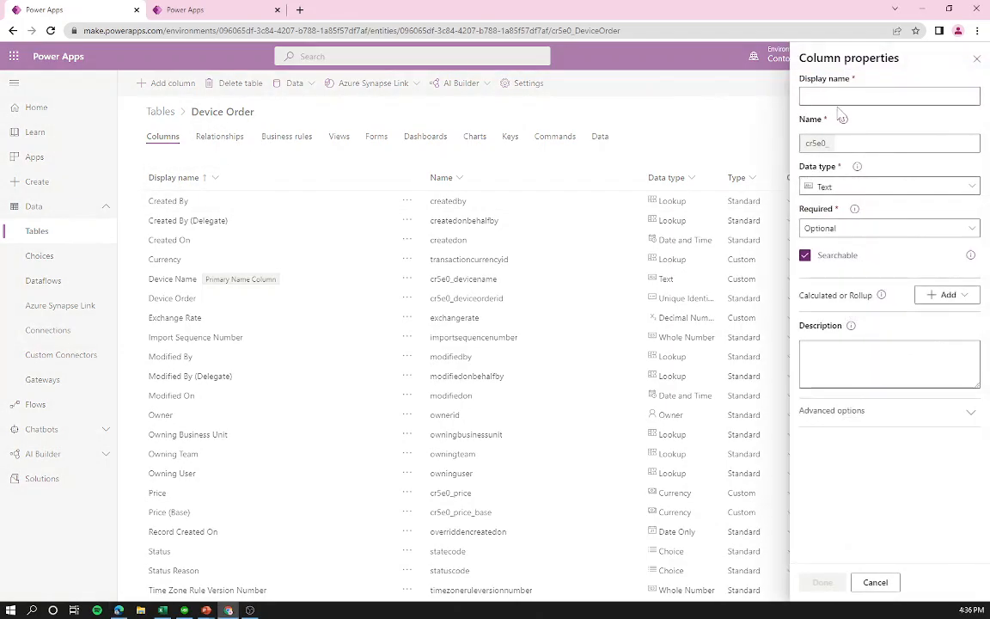
text(Requested By)
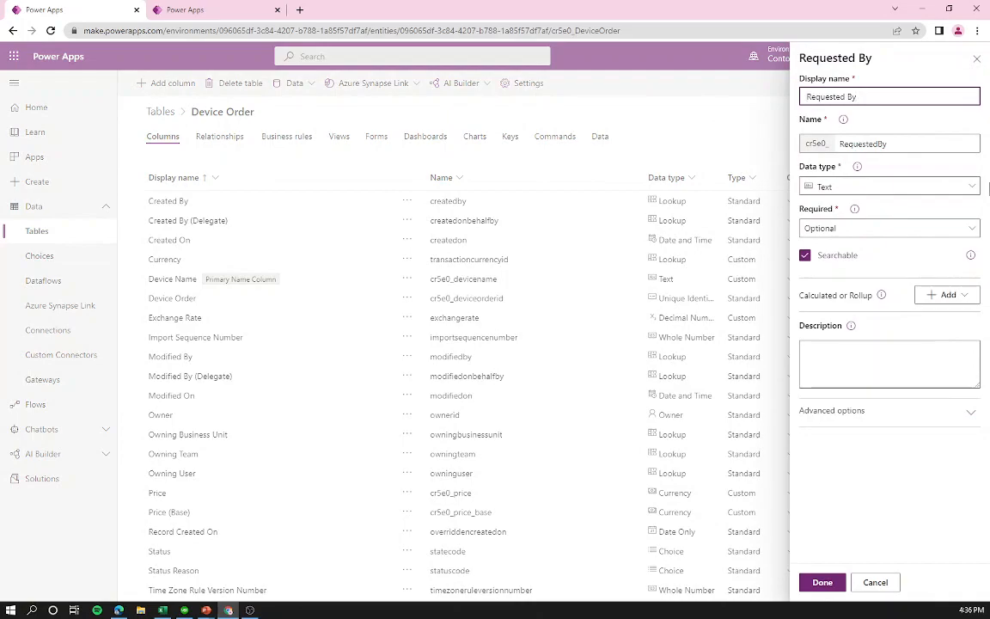
click(907, 197)
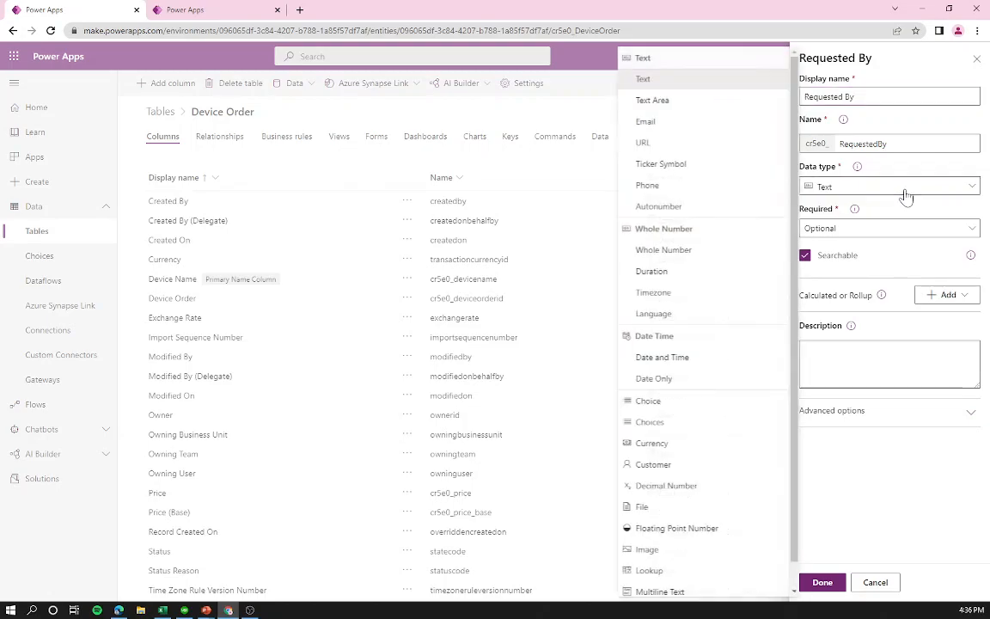
scroll(717, 395, down, 1)
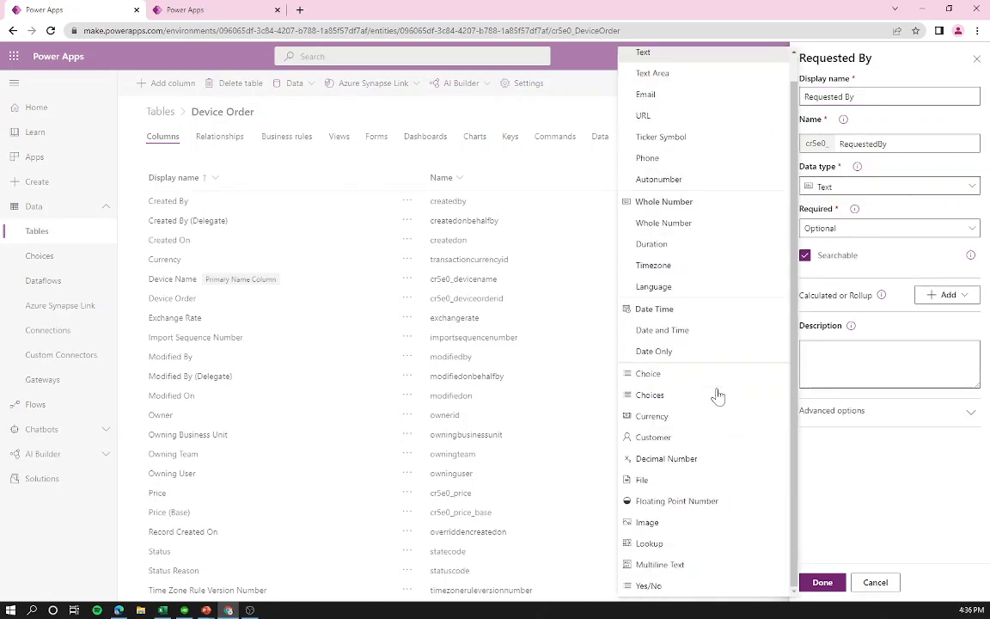
scroll(716, 393, up, 1)
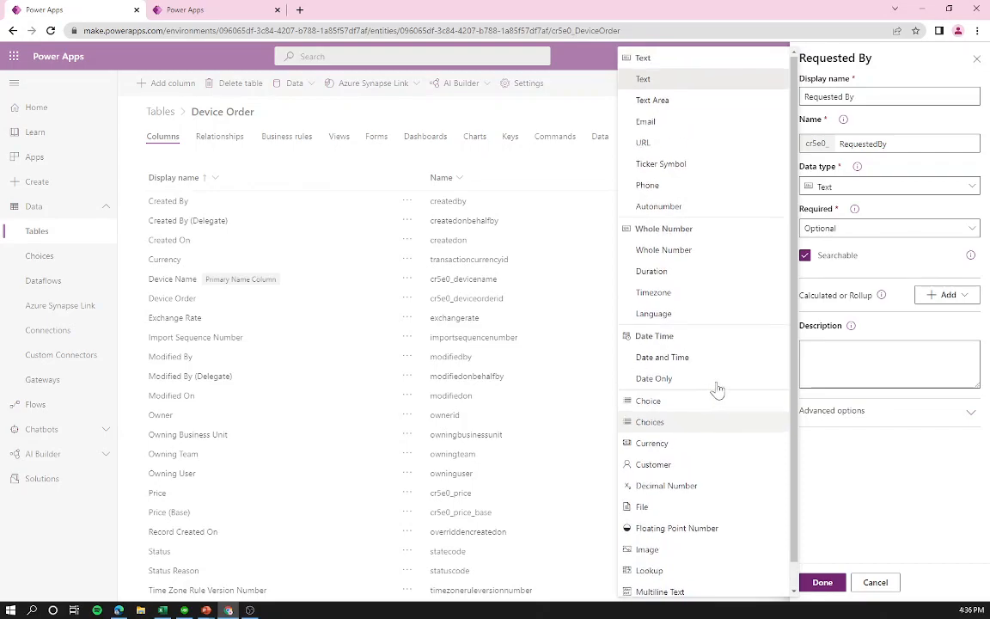
click(673, 122)
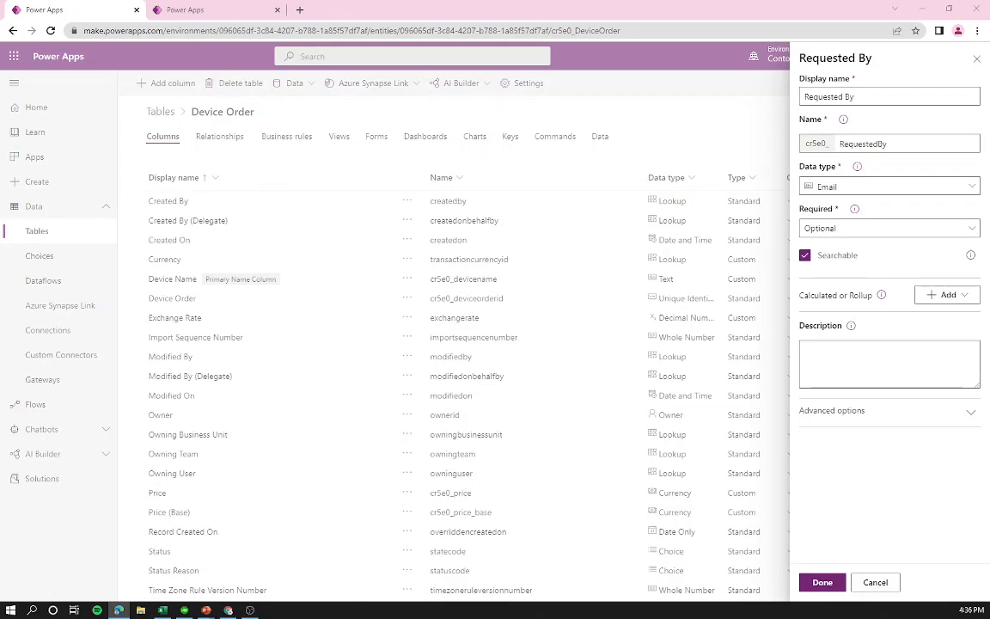
click(821, 582)
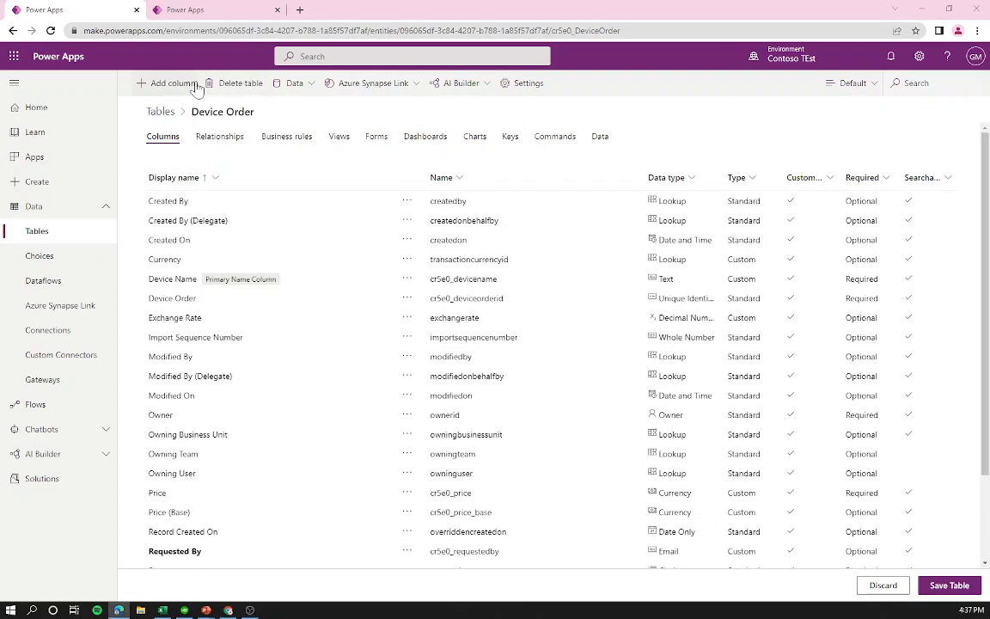
Step: Add a 'Request Date' column of type Date Only
click(159, 83)
text(Request Date)
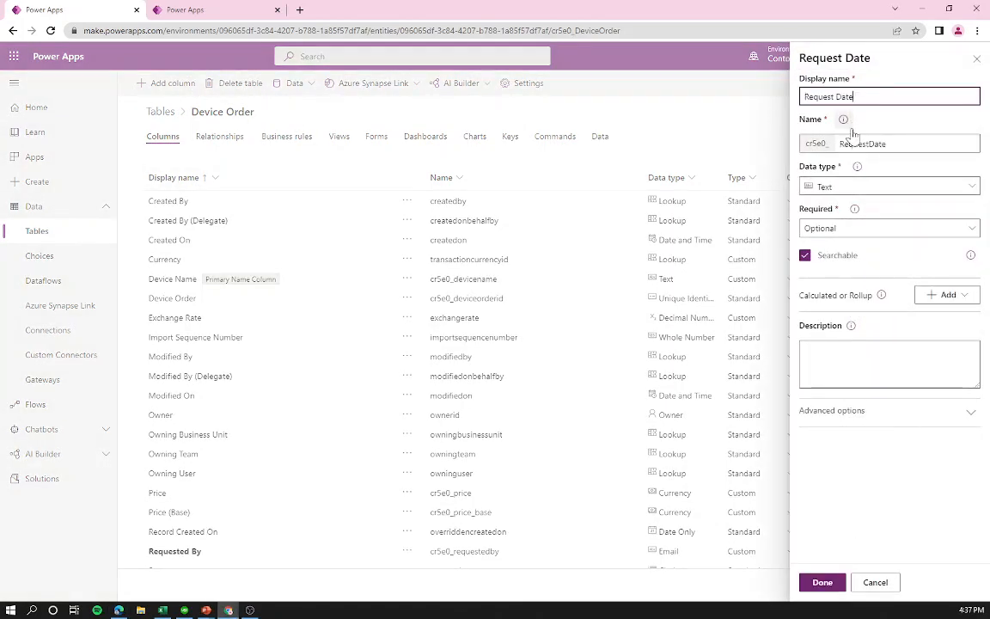
click(846, 187)
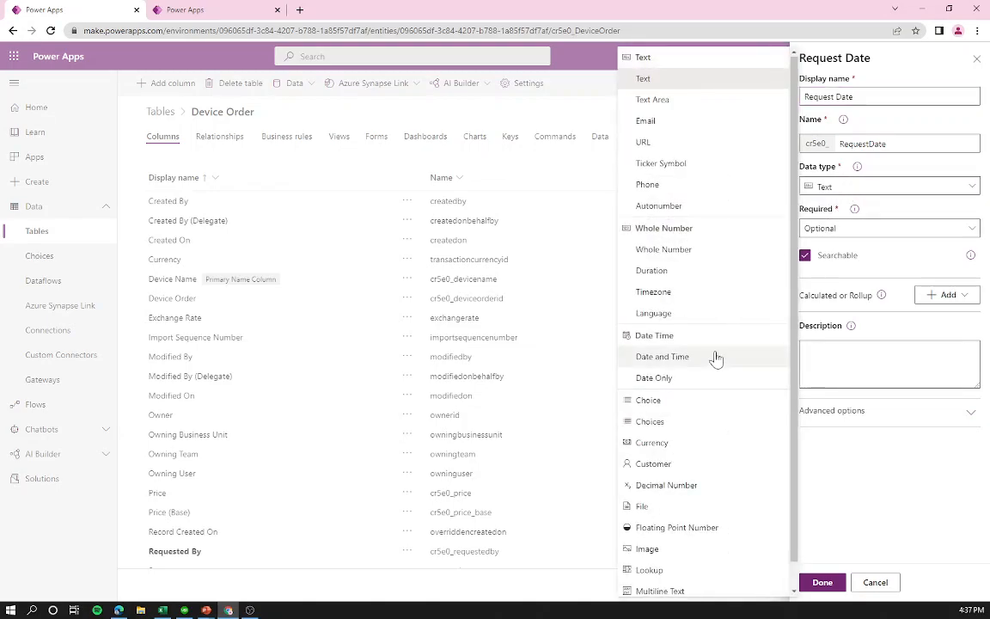
click(679, 378)
click(823, 582)
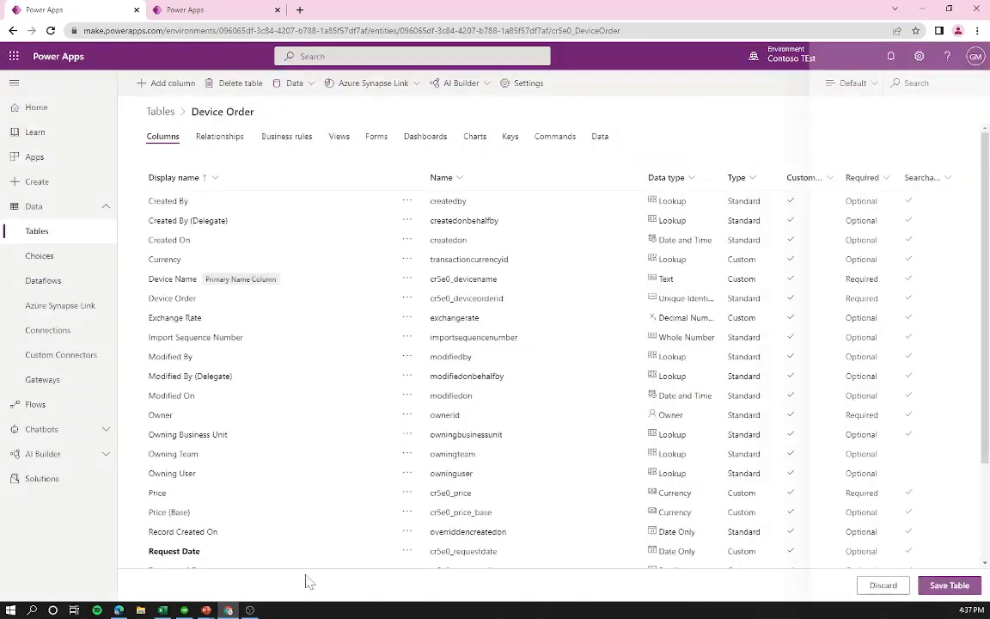
key(alt+Tab)
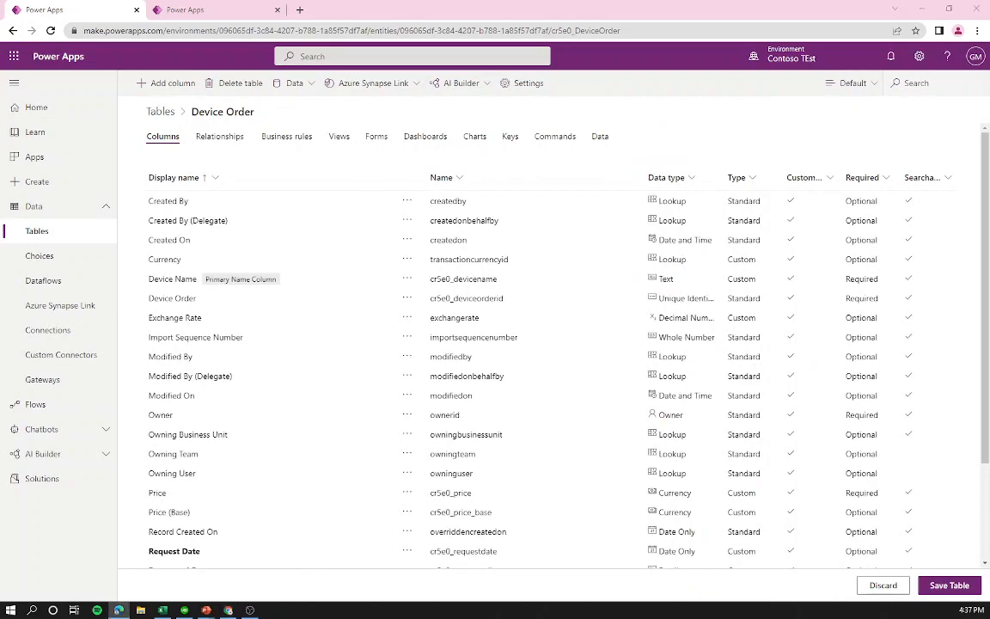
Step: Add an 'Approver' column with the Email data type
click(160, 83)
text(Approver)
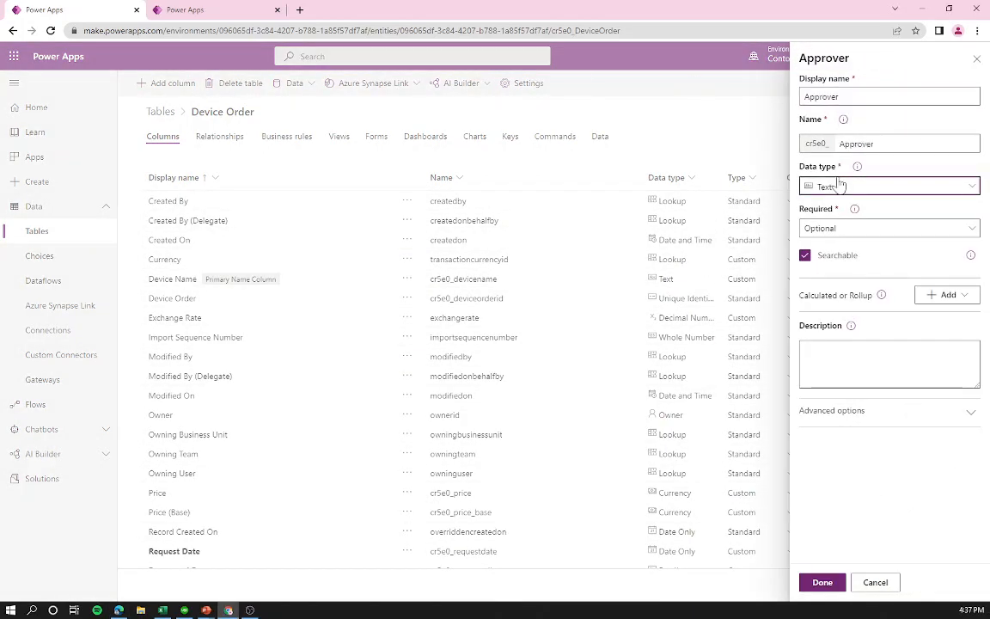
click(841, 186)
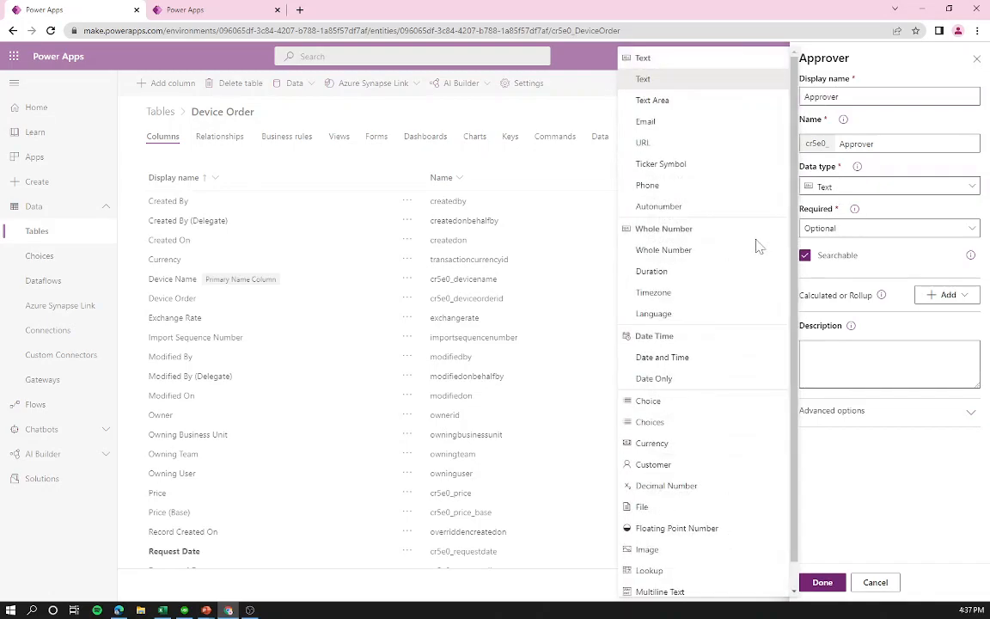
click(646, 121)
click(822, 582)
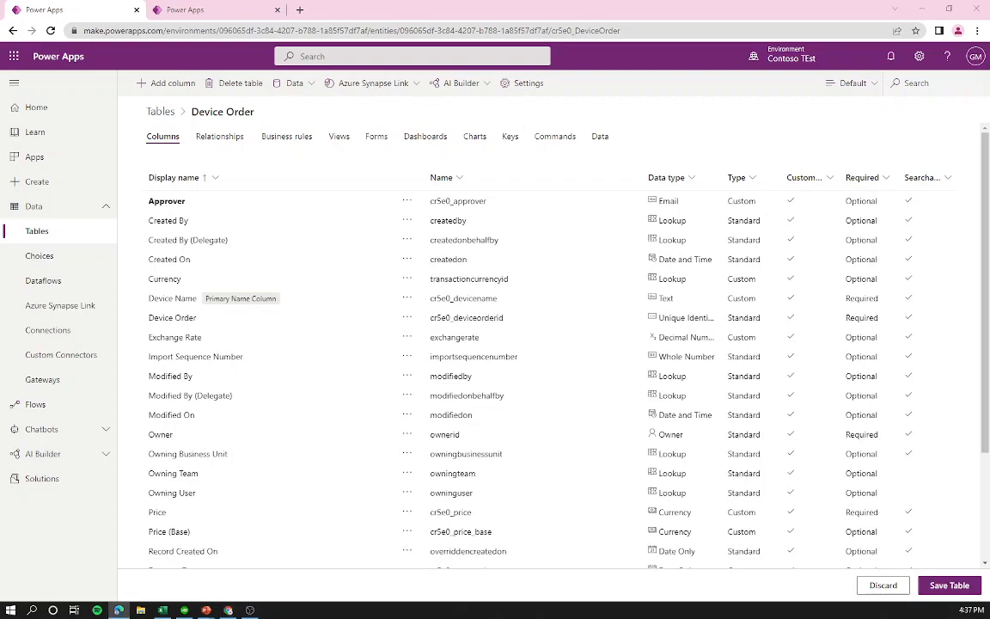
click(162, 83)
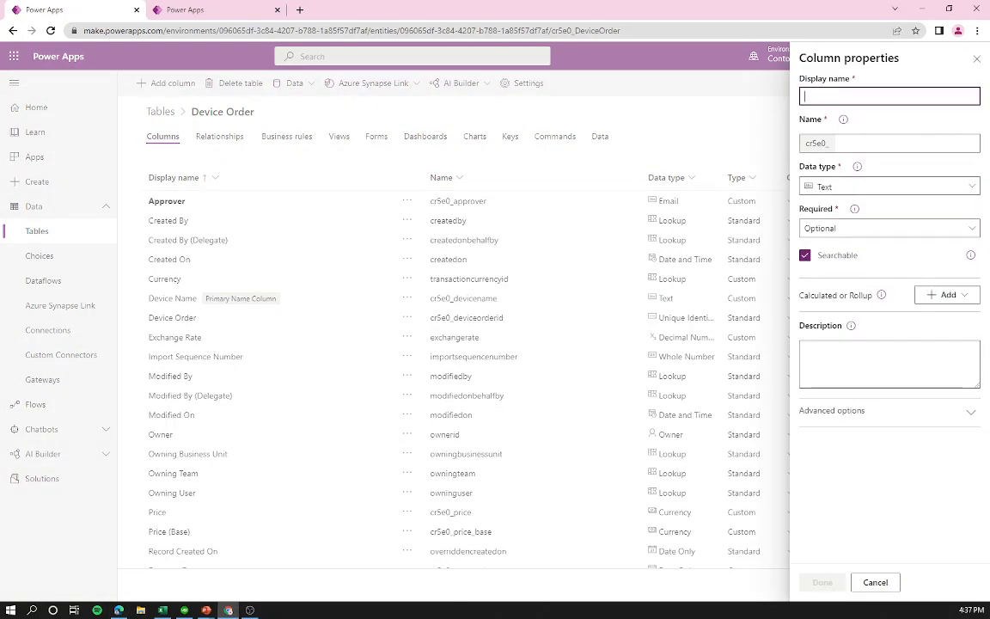
Step: Name the new column 'Comments' and make it Multiline Text
text(Comments)
click(885, 186)
scroll(700, 533, down, 1)
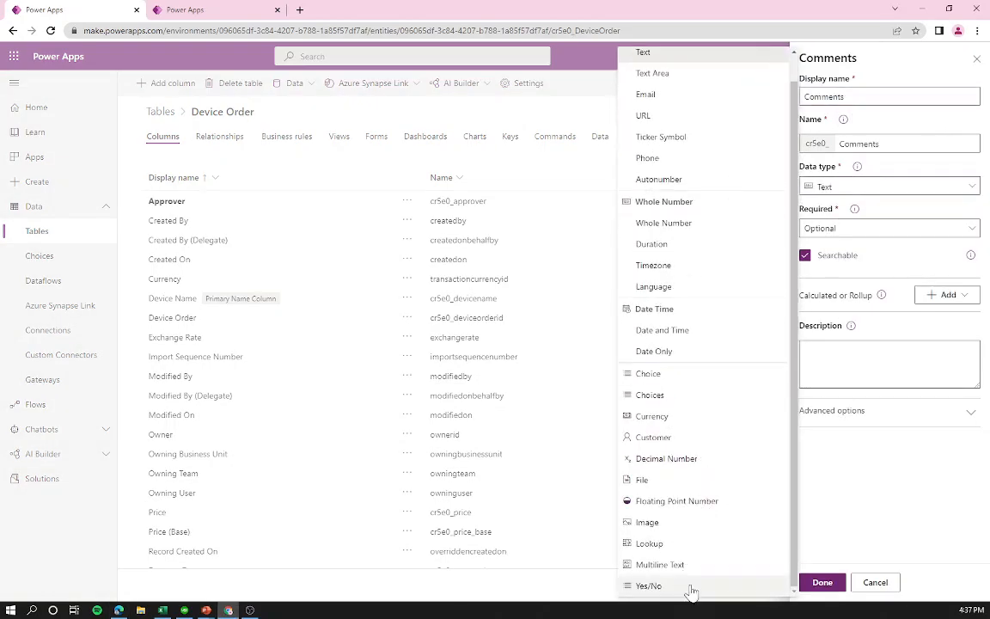
click(692, 578)
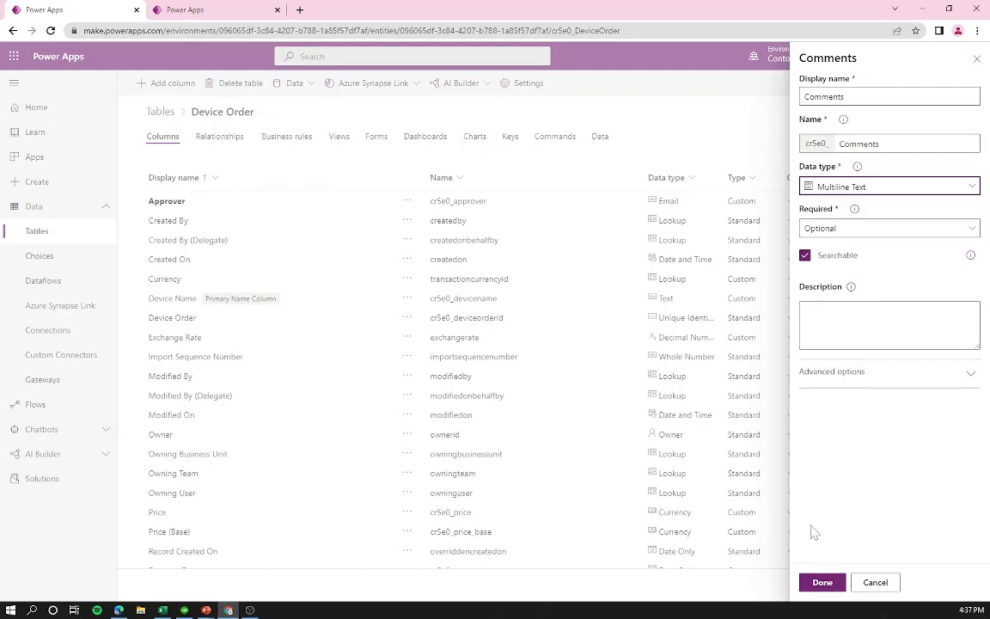
click(823, 584)
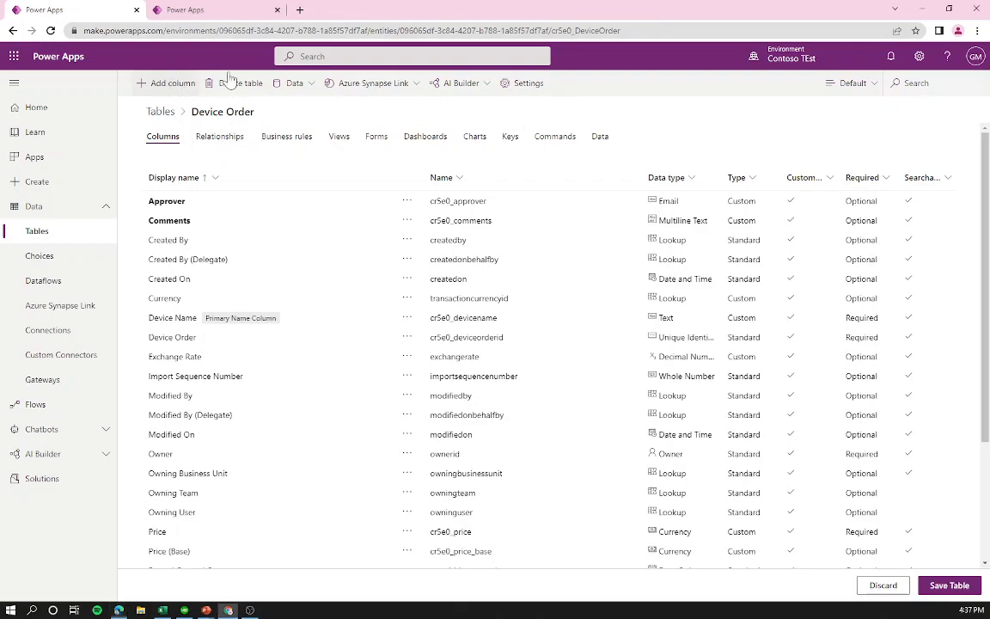
Step: Add an 'Estimated Ship Date' column with the Date Only data type
click(159, 82)
text(Estimated Ship Date)
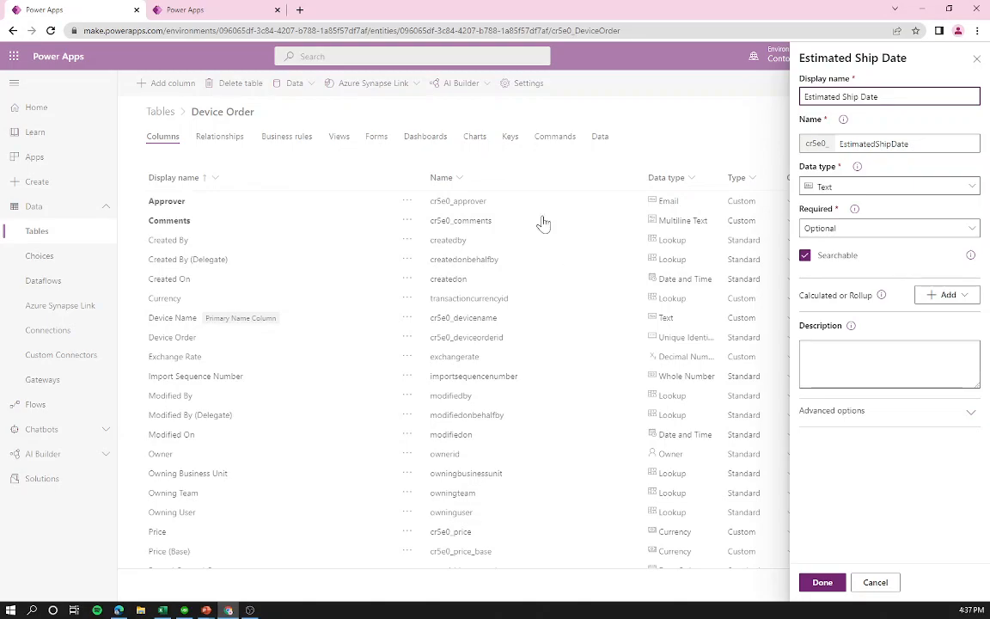
click(842, 186)
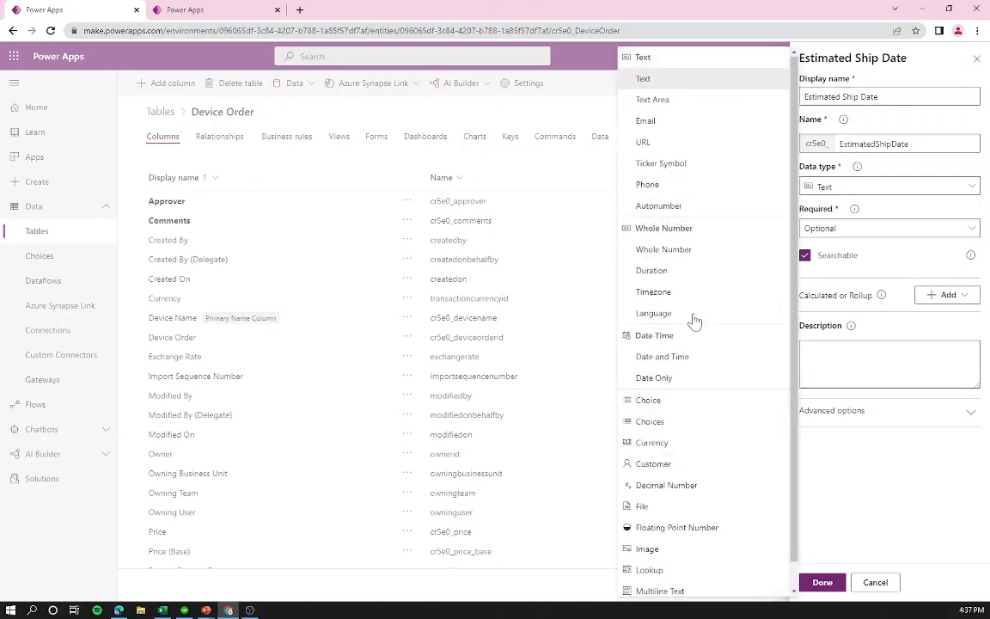
click(655, 377)
click(818, 582)
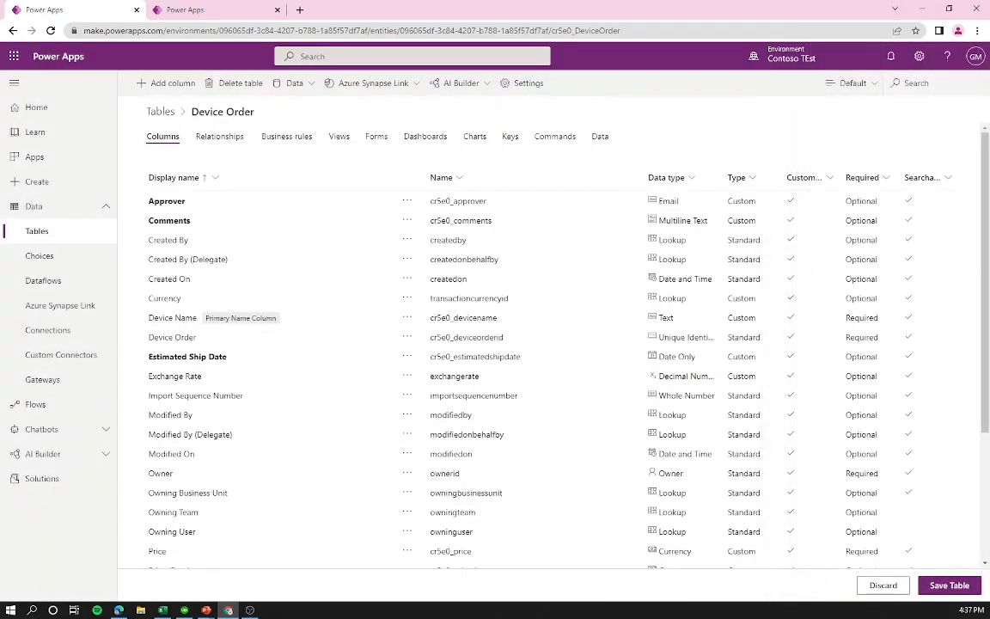
Step: Add an 'Approved Date' column, also Date Only, and check both appear in the list
click(185, 84)
text(Approved Date)
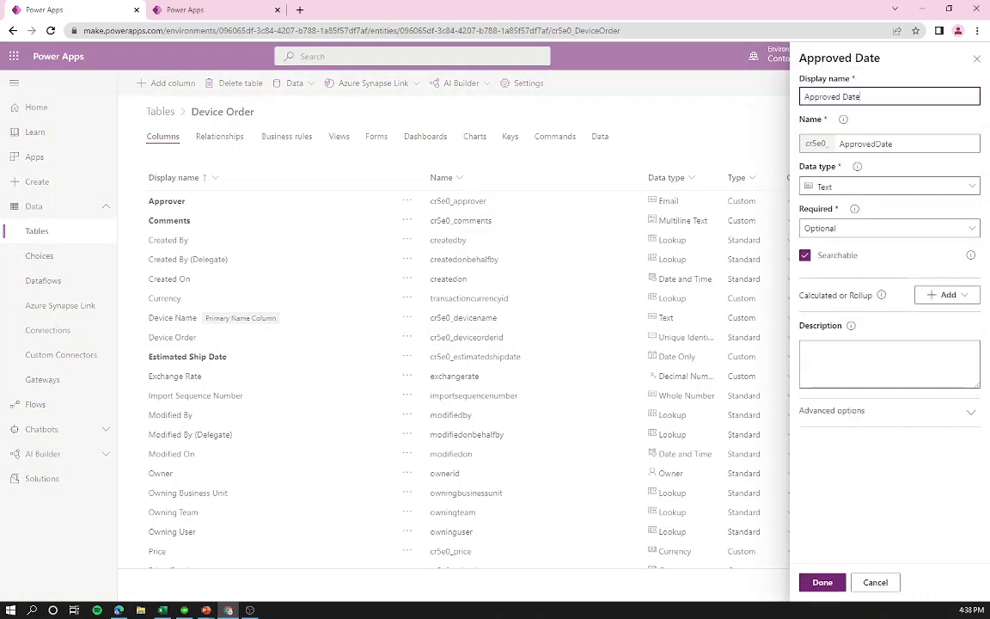
click(885, 188)
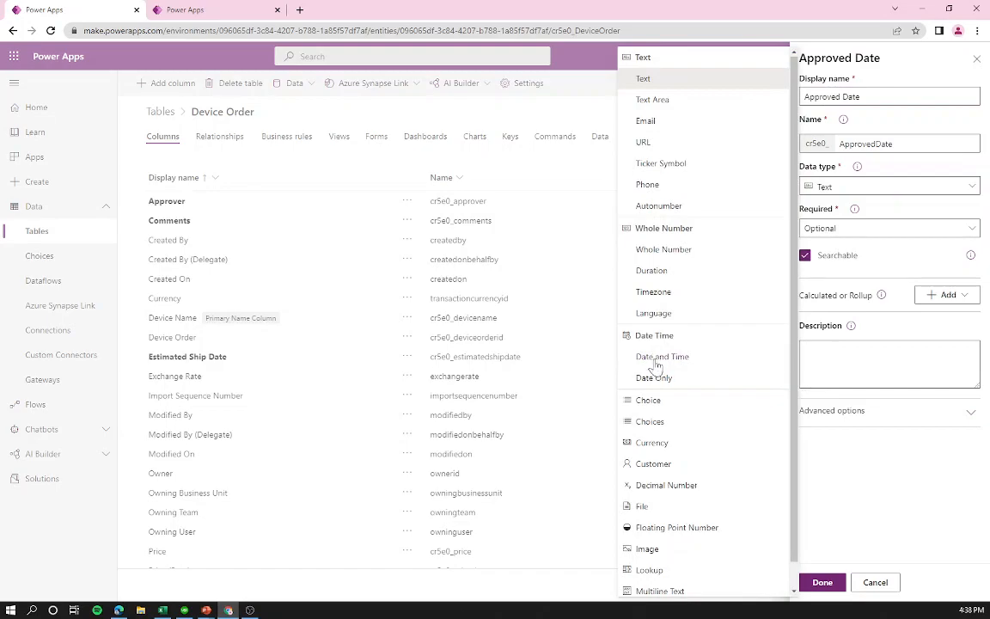
click(658, 379)
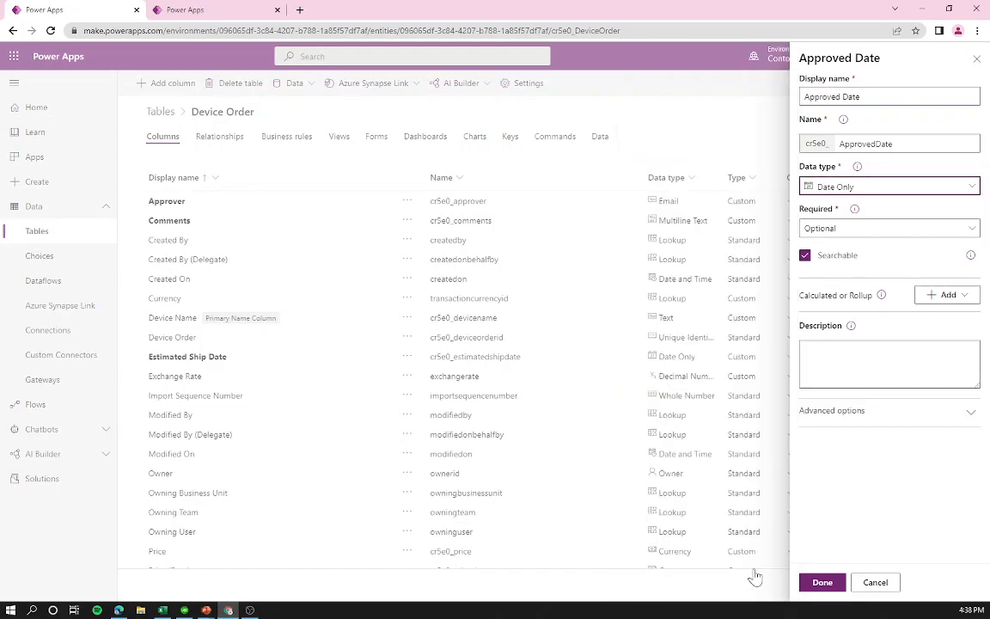
click(811, 583)
scroll(641, 513, down, 3)
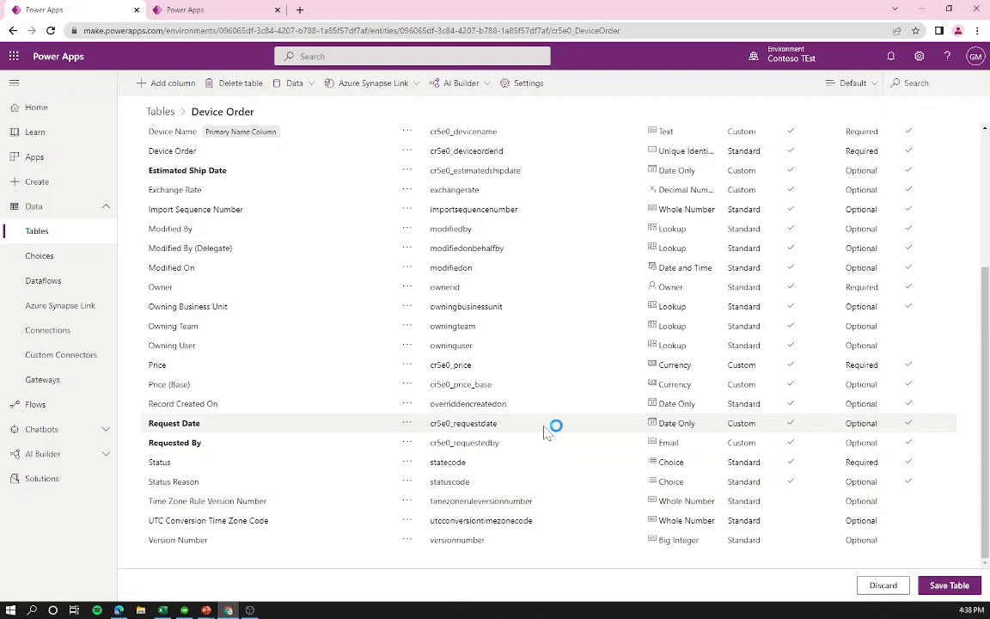
scroll(615, 297, up, 3)
scroll(369, 240, up, 1)
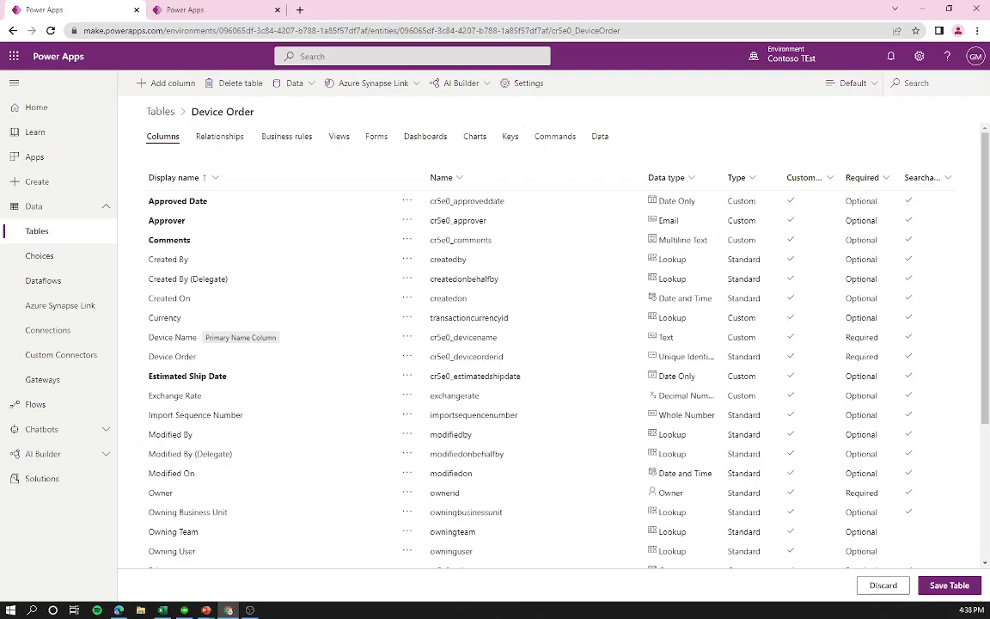
Step: Start a new column named 'Approval Status' with the Choice data type
click(146, 83)
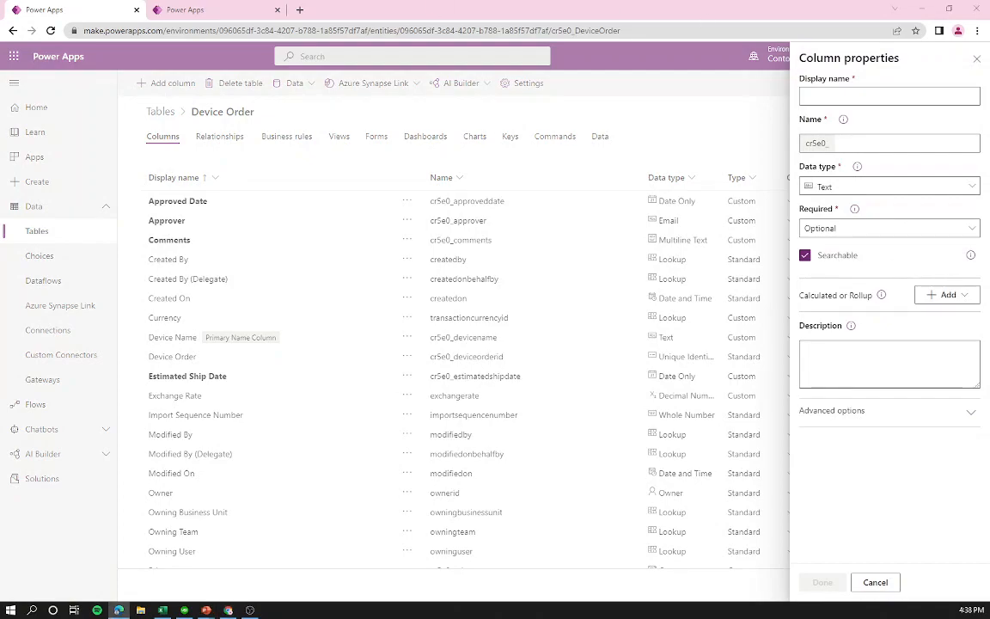
text(Approval Status)
key(BackSpace)
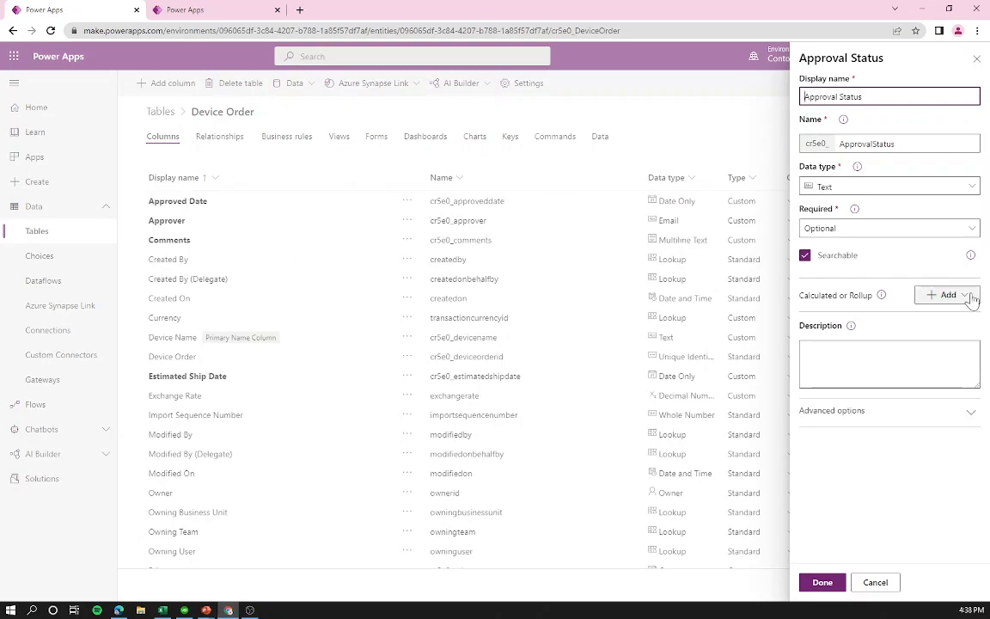
click(842, 187)
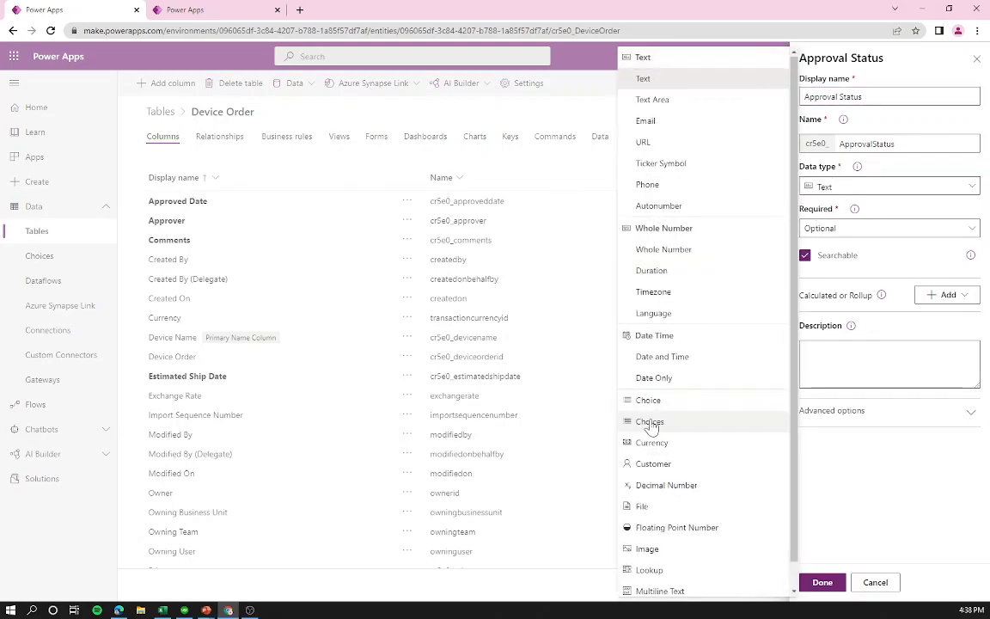
click(664, 404)
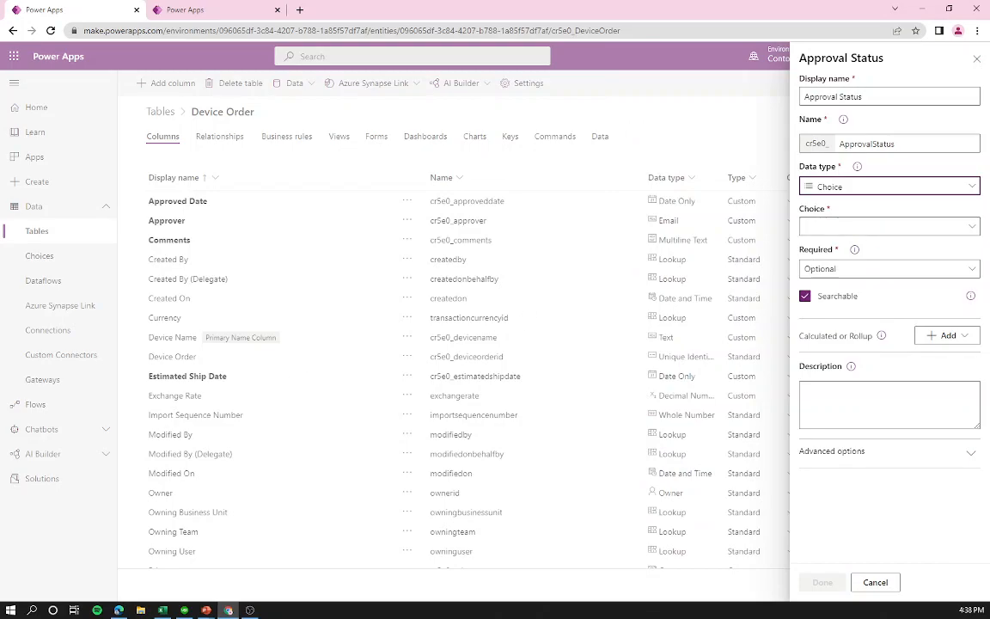
Step: Browse the existing choice sets and tentatively pick Chatbot Language for the column
click(868, 194)
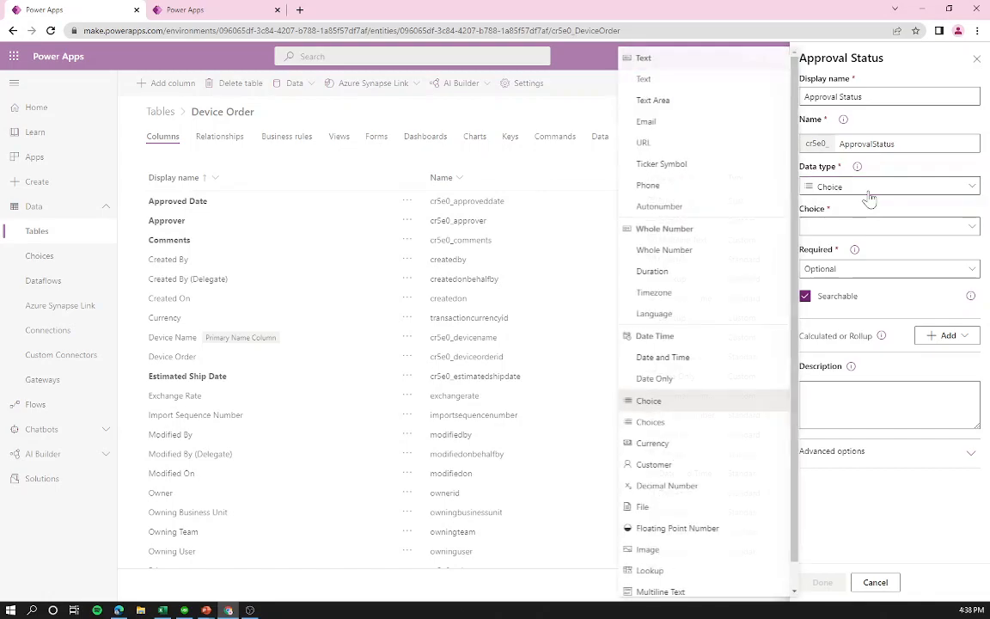
click(870, 197)
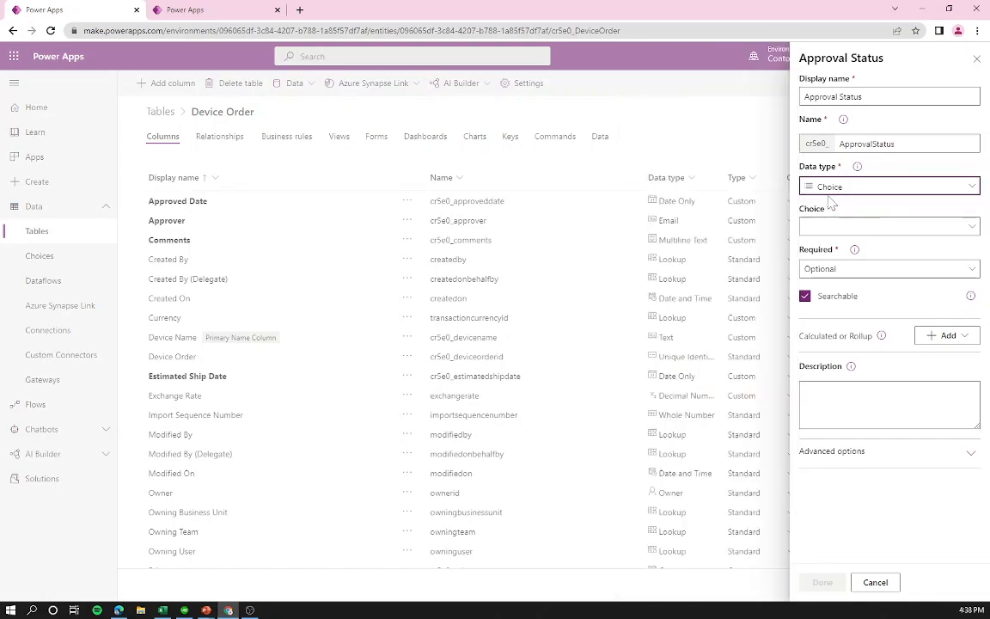
click(819, 226)
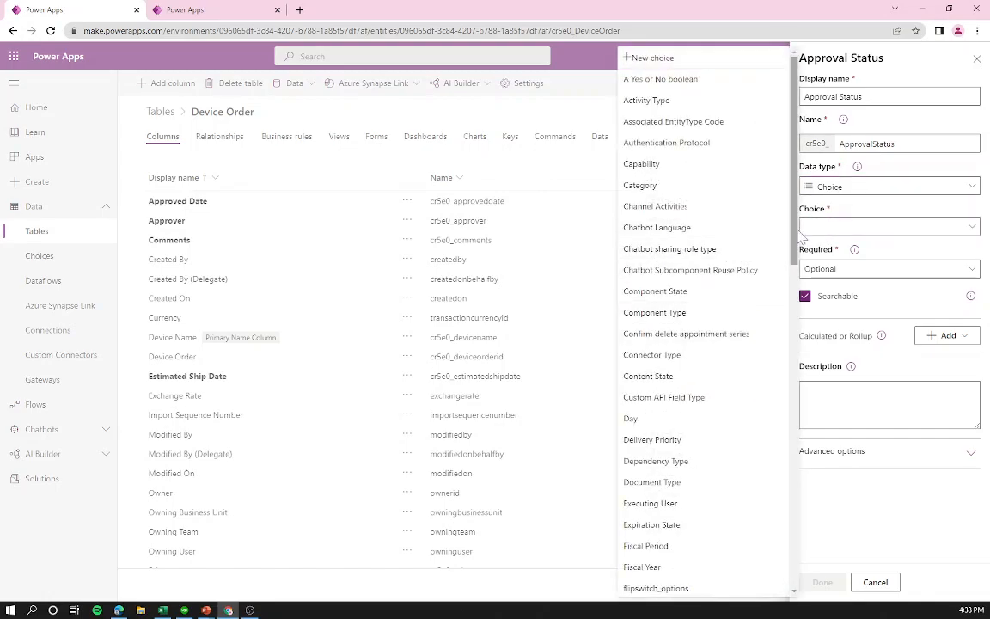
scroll(774, 481, down, 10)
scroll(742, 539, down, 1)
scroll(735, 512, up, 6)
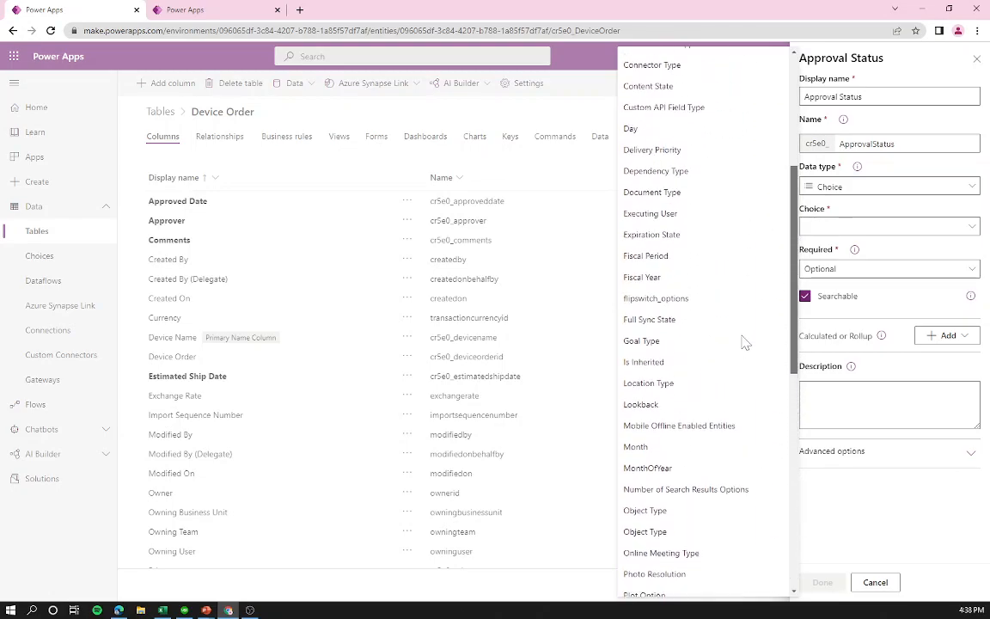
scroll(754, 243, up, 4)
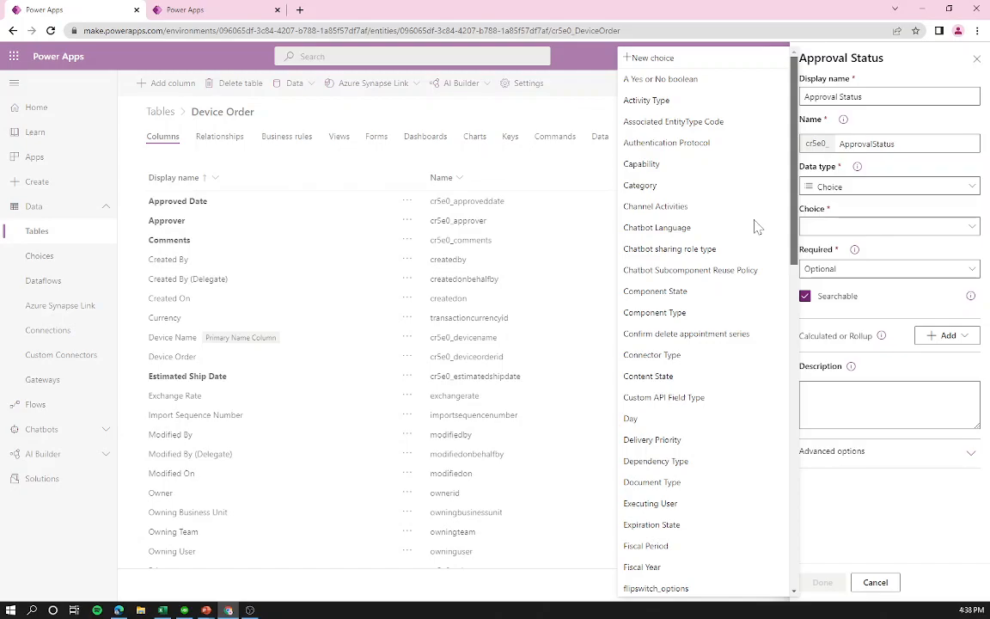
click(755, 226)
click(824, 226)
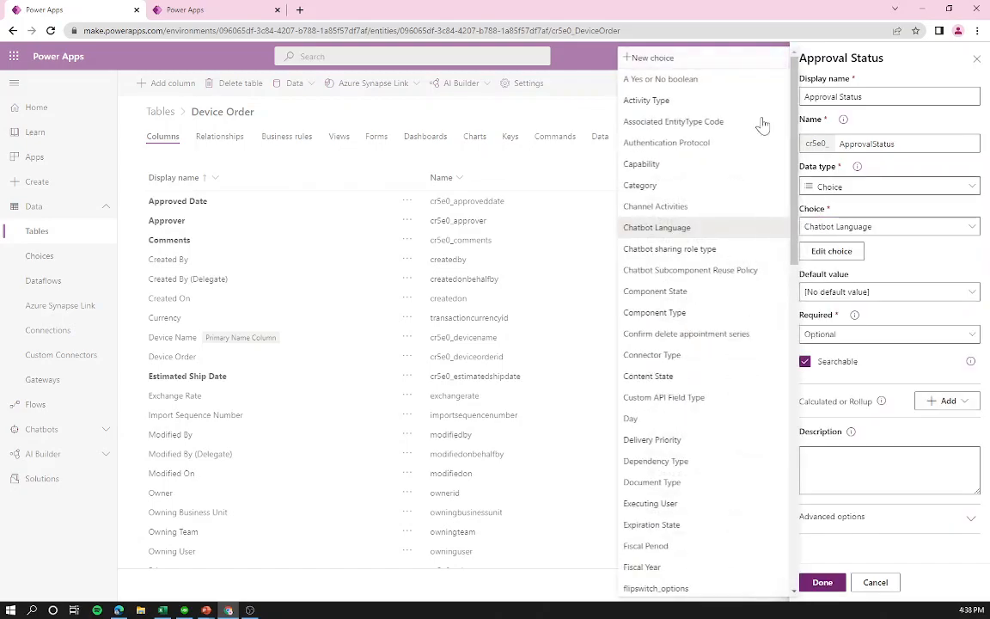
Step: Create a new Approval Status choice with options Approve and Reject, and link it to the column
click(678, 60)
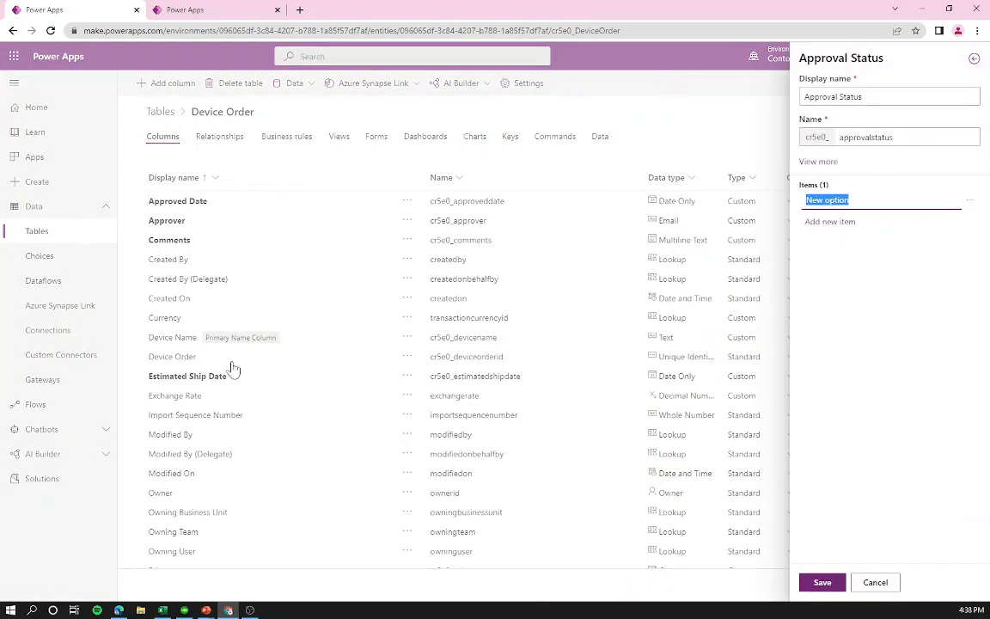
click(852, 200)
key(ctrl+a)
text(A)
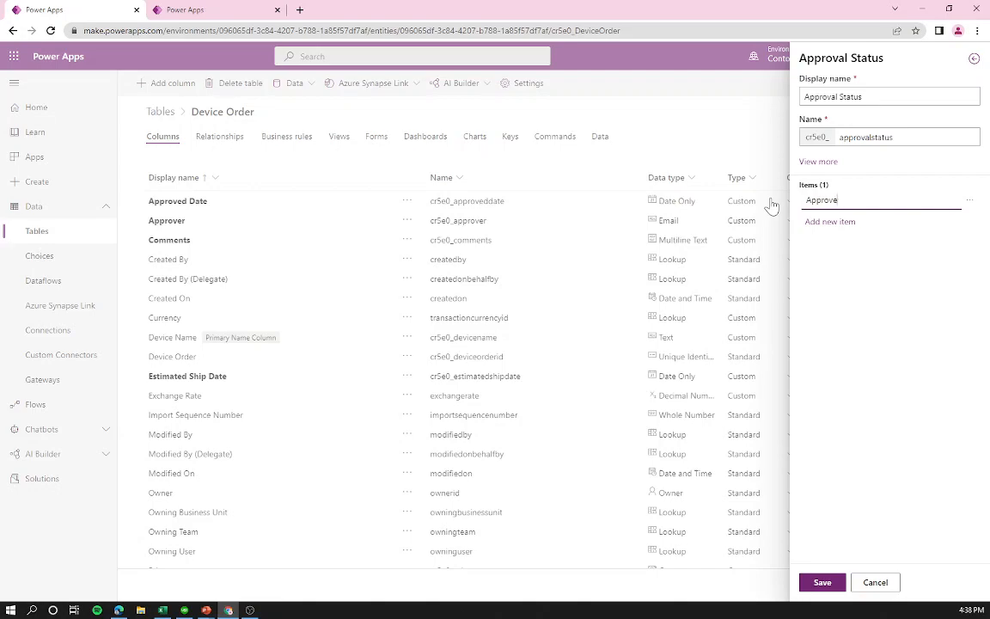
key(Return)
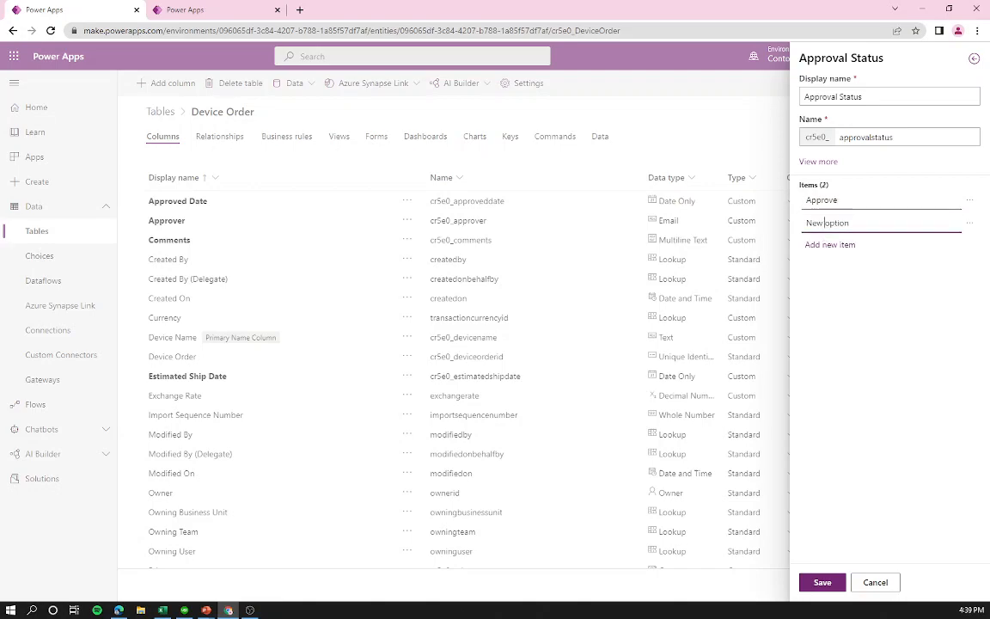
text(Reje)
click(822, 583)
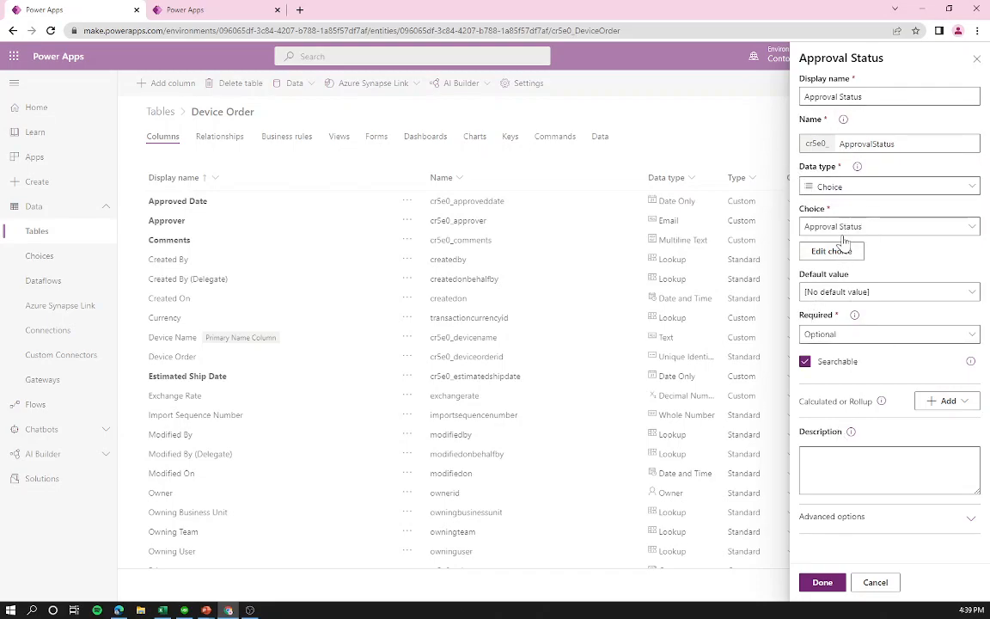
click(818, 585)
Step: Save the Device Order table and confirm Approval Status is listed as a Choice column
click(950, 587)
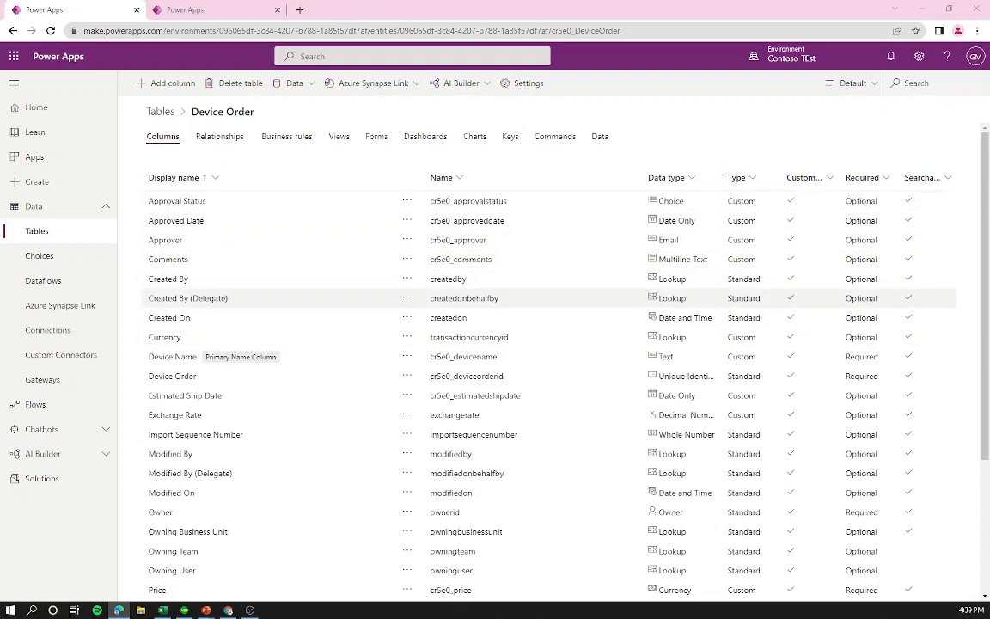
scroll(748, 387, down, 3)
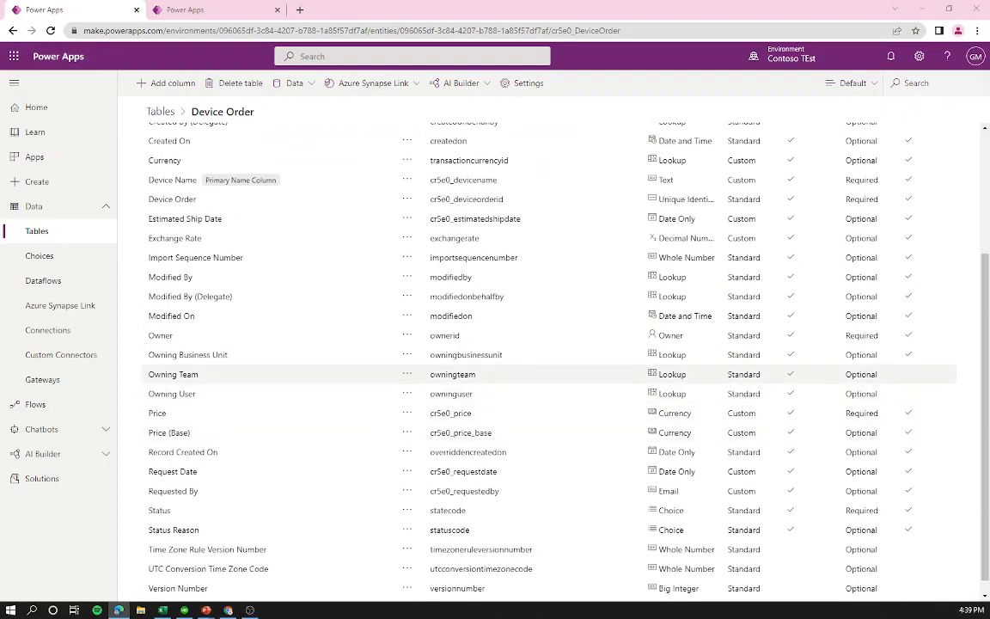
scroll(722, 378, up, 3)
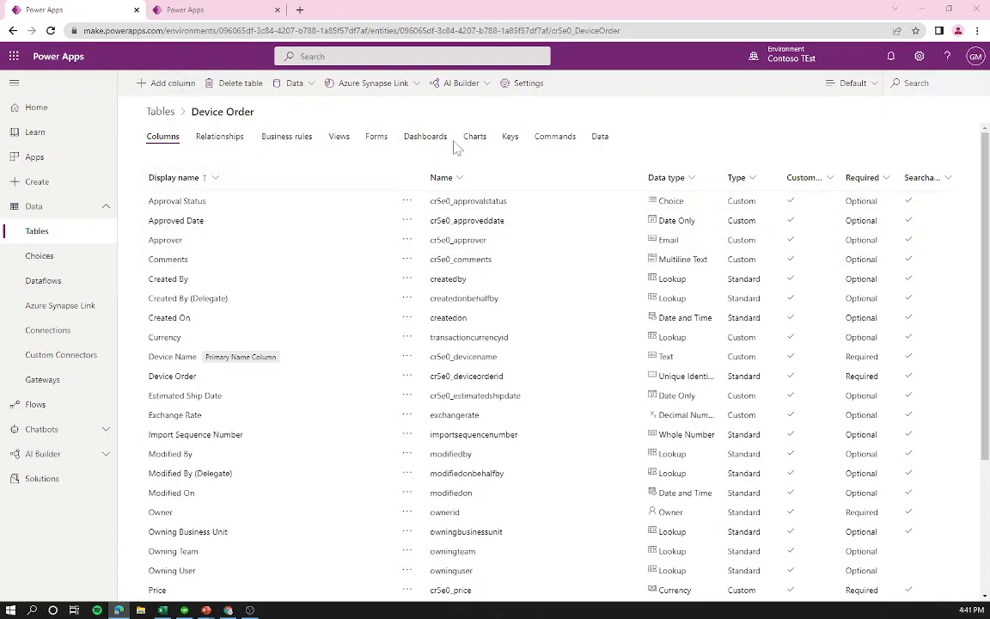
Step: Add a 'Department Contribution' Currency column set as calculated, and save the table
click(170, 84)
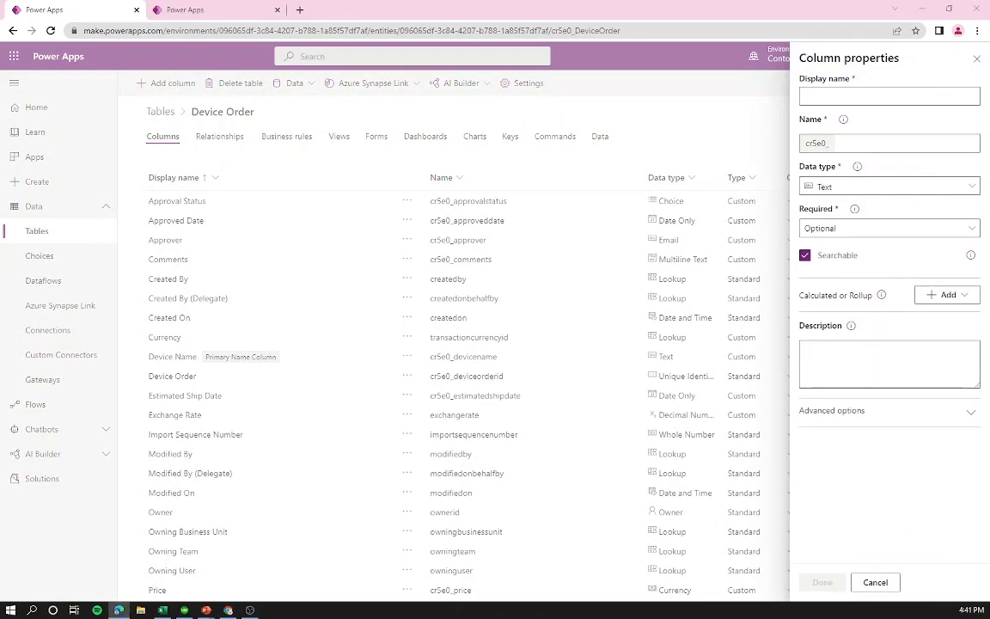
click(844, 96)
text(Department Contribution)
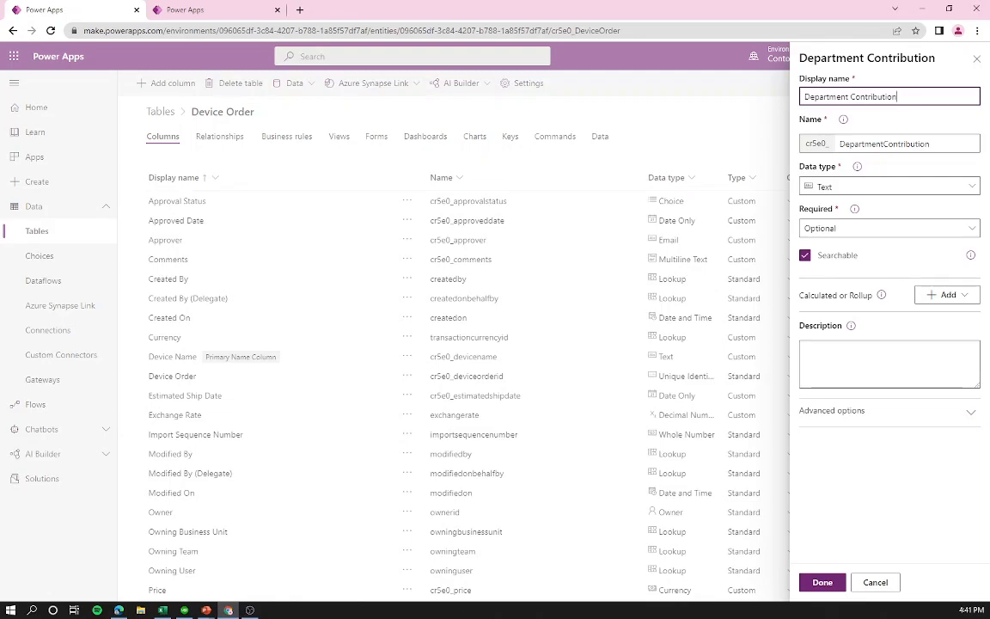
click(872, 188)
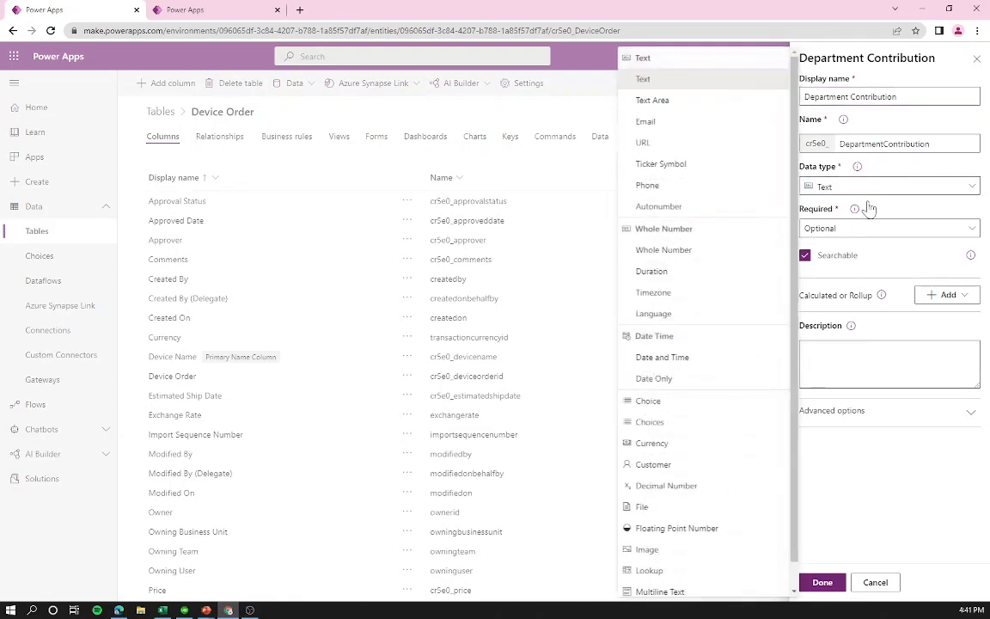
click(667, 442)
click(966, 295)
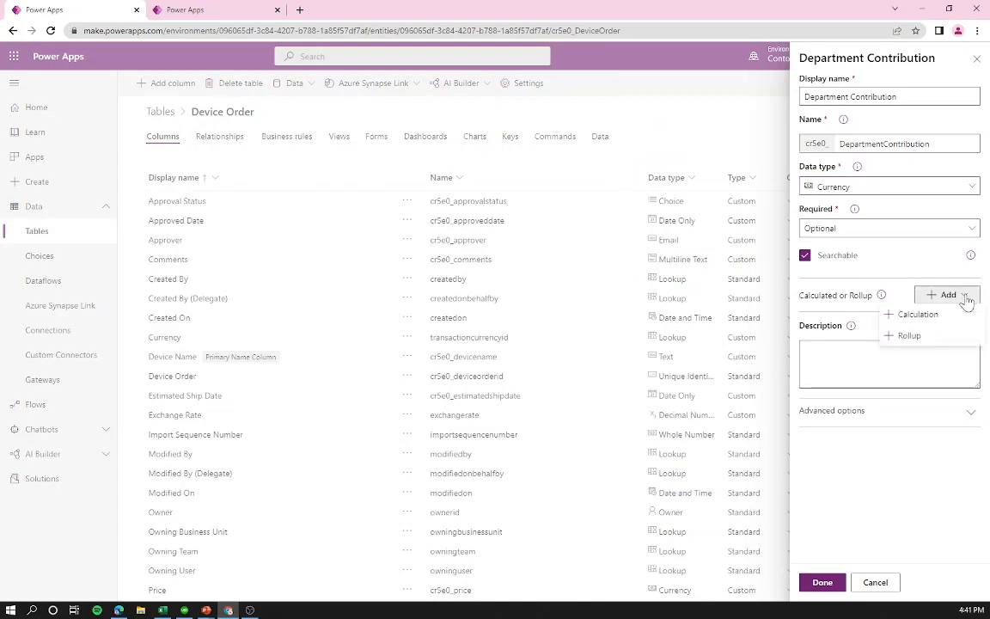
click(922, 316)
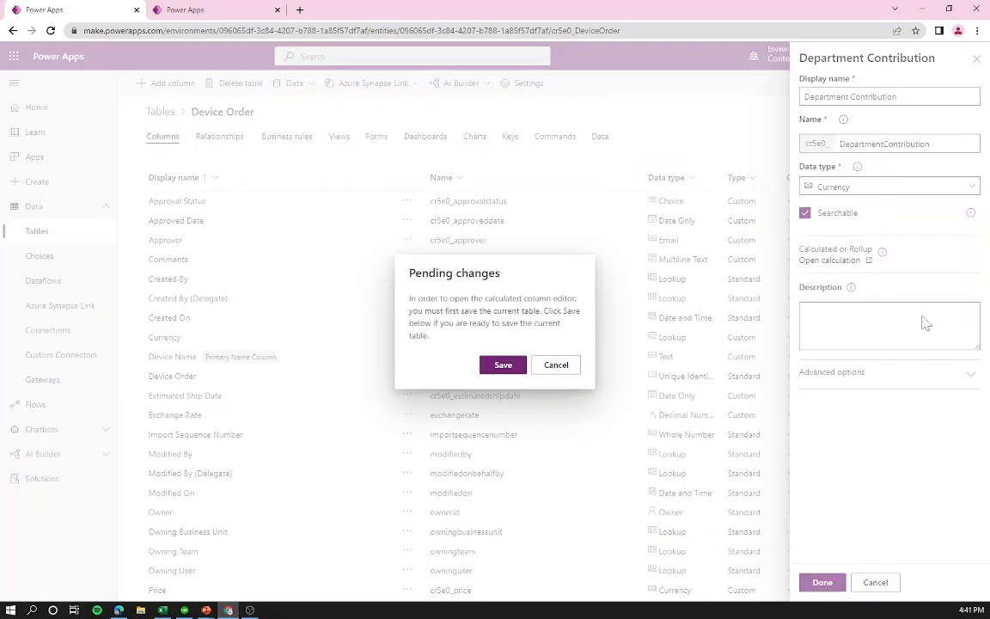
click(488, 364)
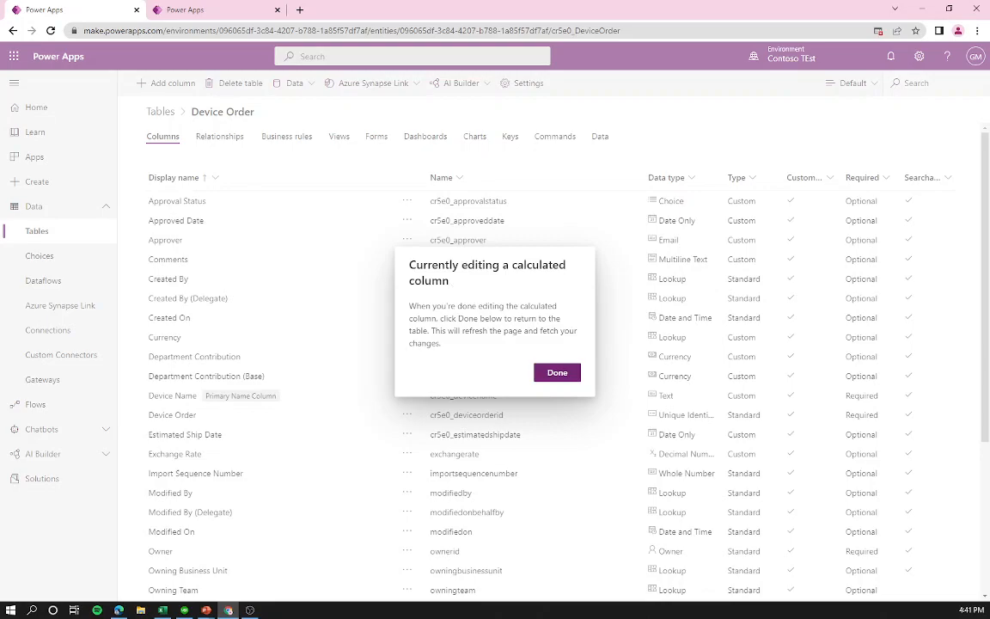
Step: Allow pop-ups from the Power Apps site so the calculation editor can open
drag(410, 264, 442, 281)
click(442, 282)
click(877, 32)
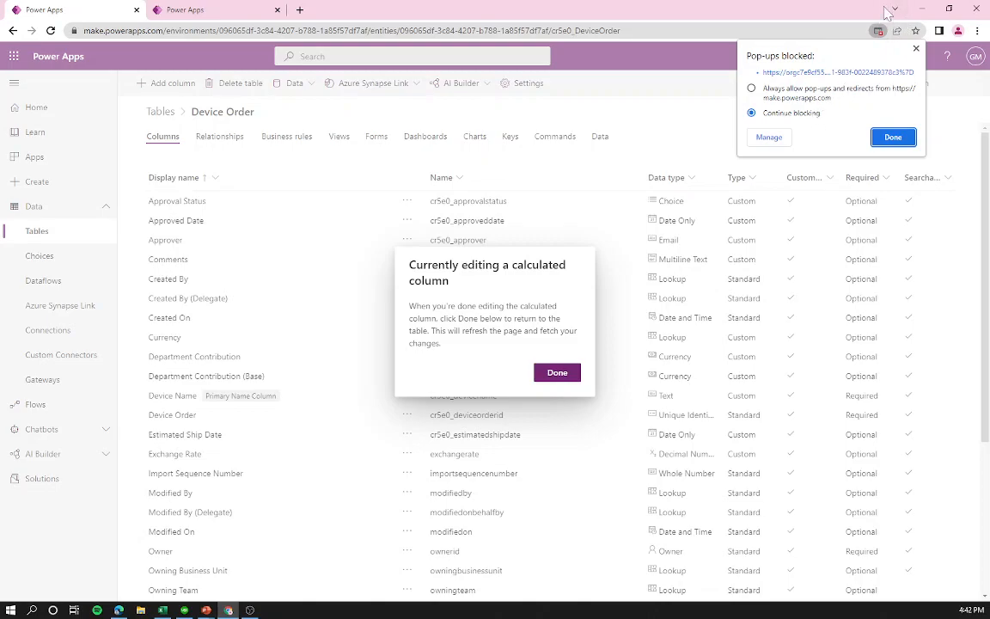
click(751, 88)
click(892, 137)
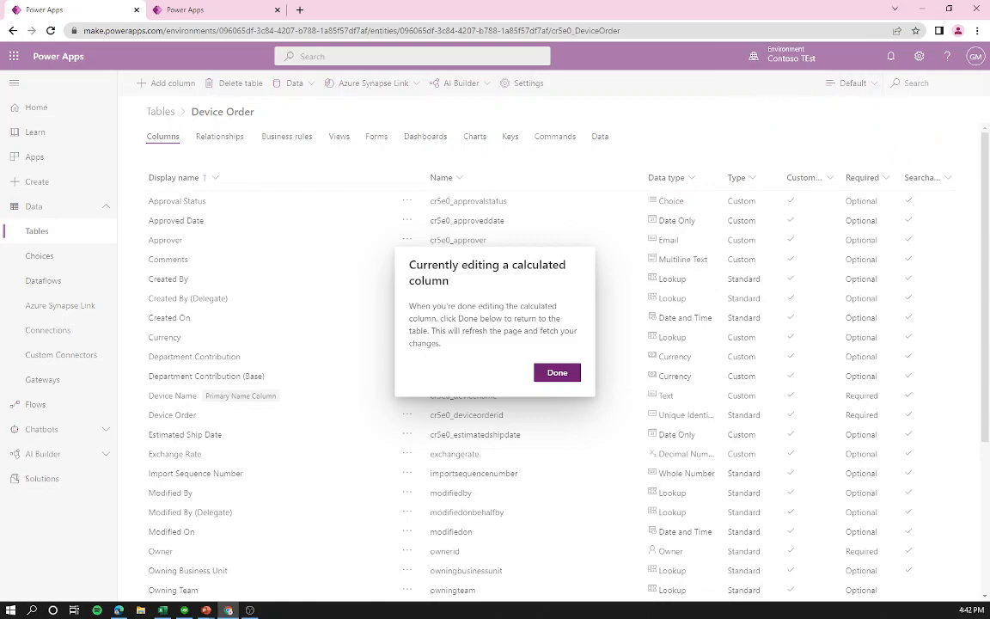
Step: Finish the calculated-column notice and reload Device Order's column list
click(560, 374)
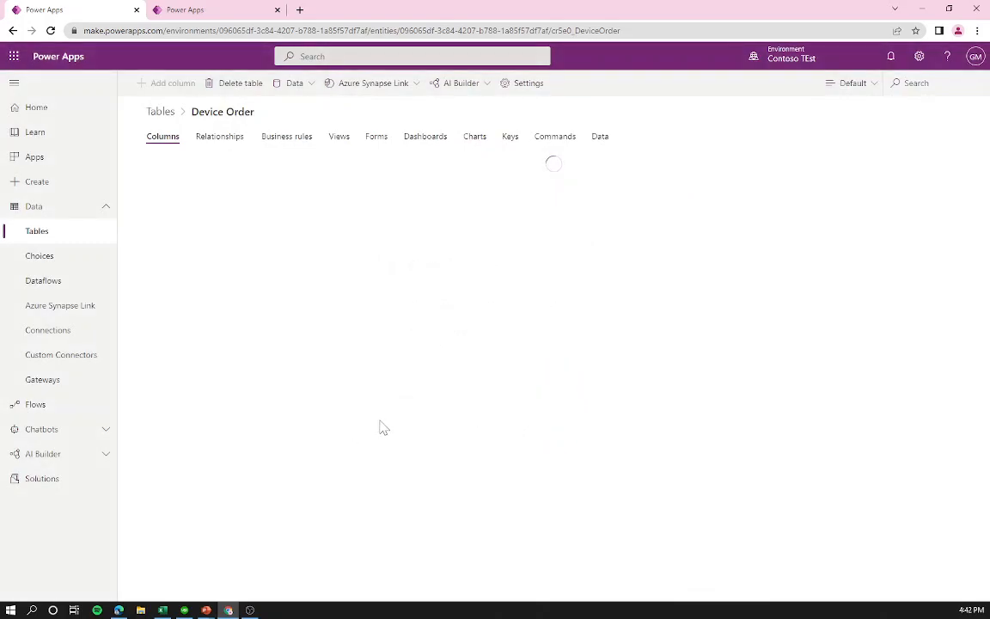
scroll(321, 274, down, 5)
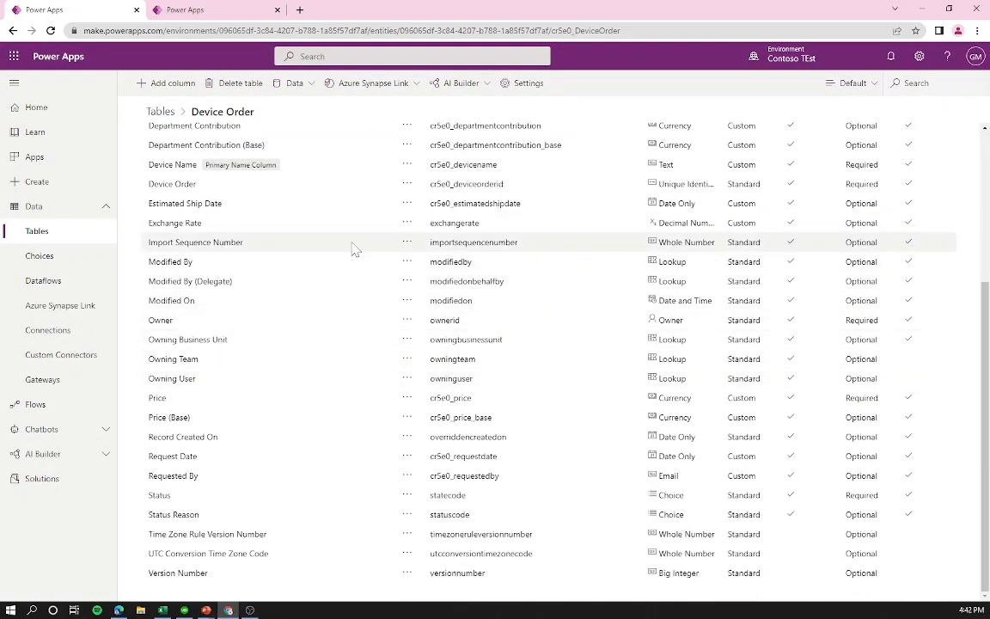
scroll(353, 247, up, 1)
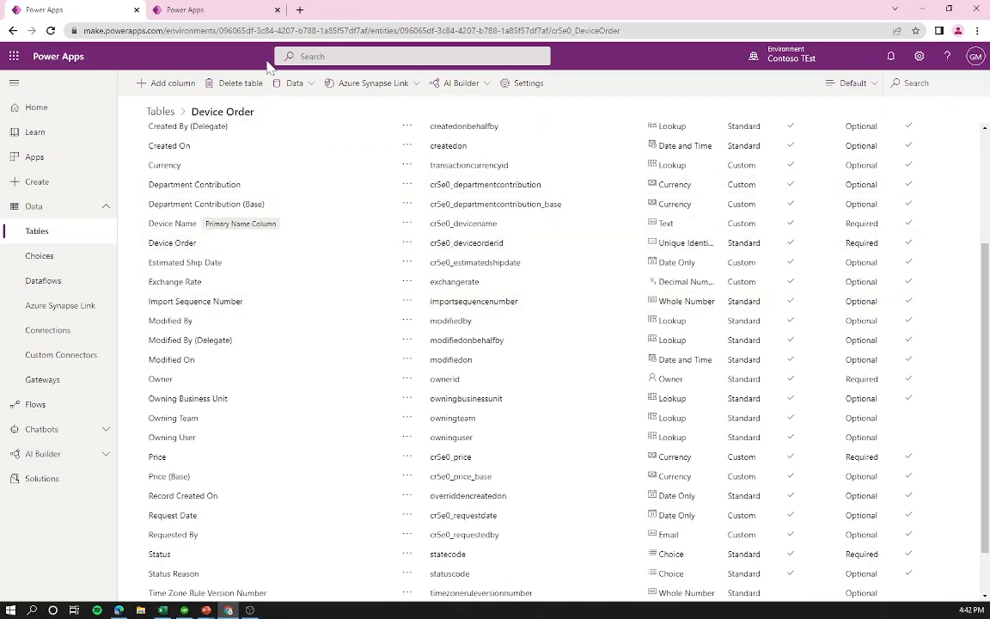
Step: Add a calculated Currency column 'Department Contribution Amount' and save the table
click(193, 82)
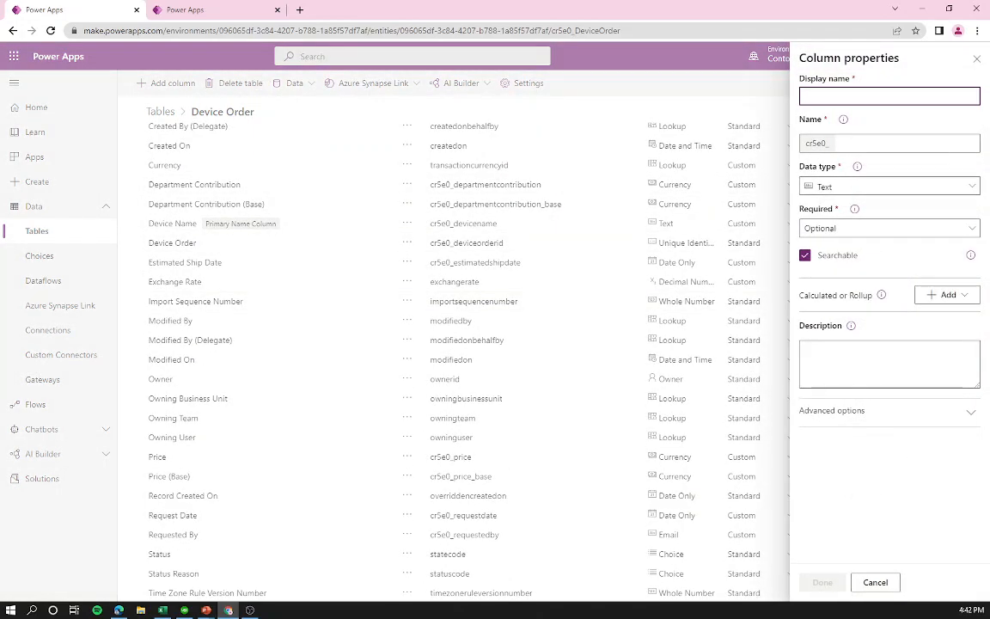
text(Department Contribution)
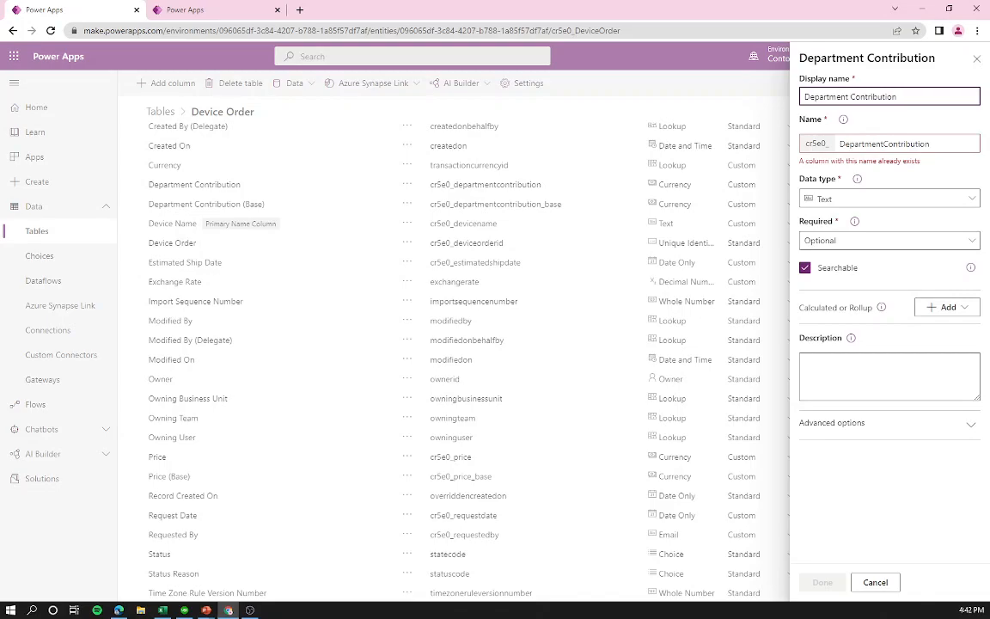
text(Amount)
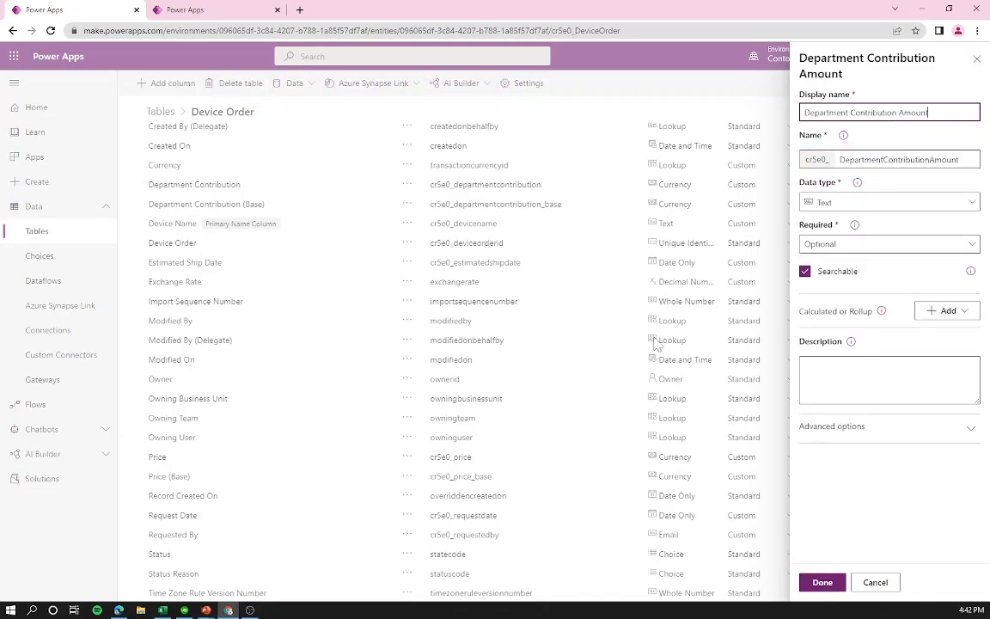
click(842, 202)
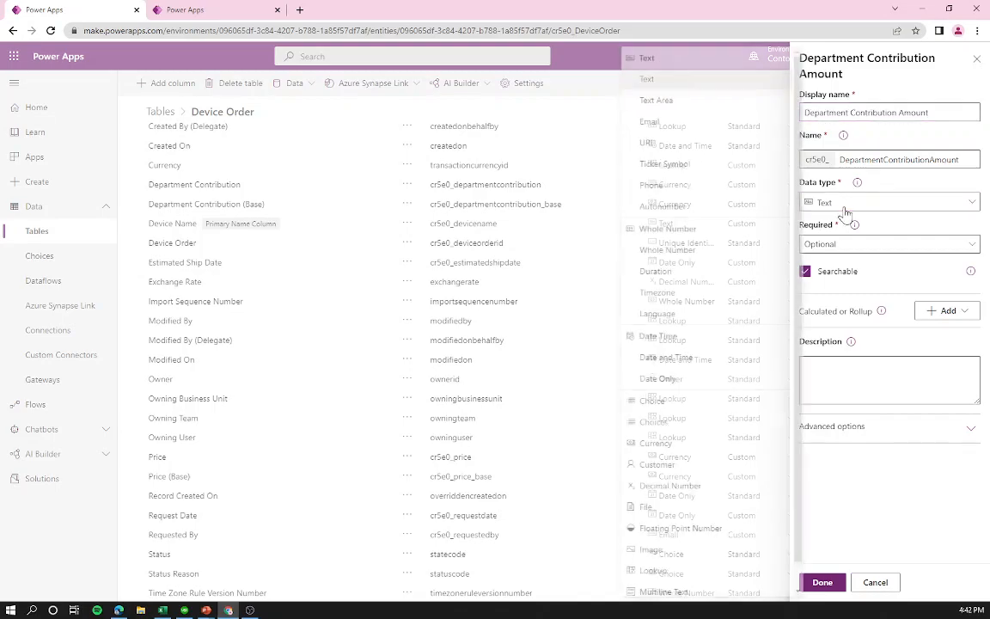
click(694, 445)
click(943, 310)
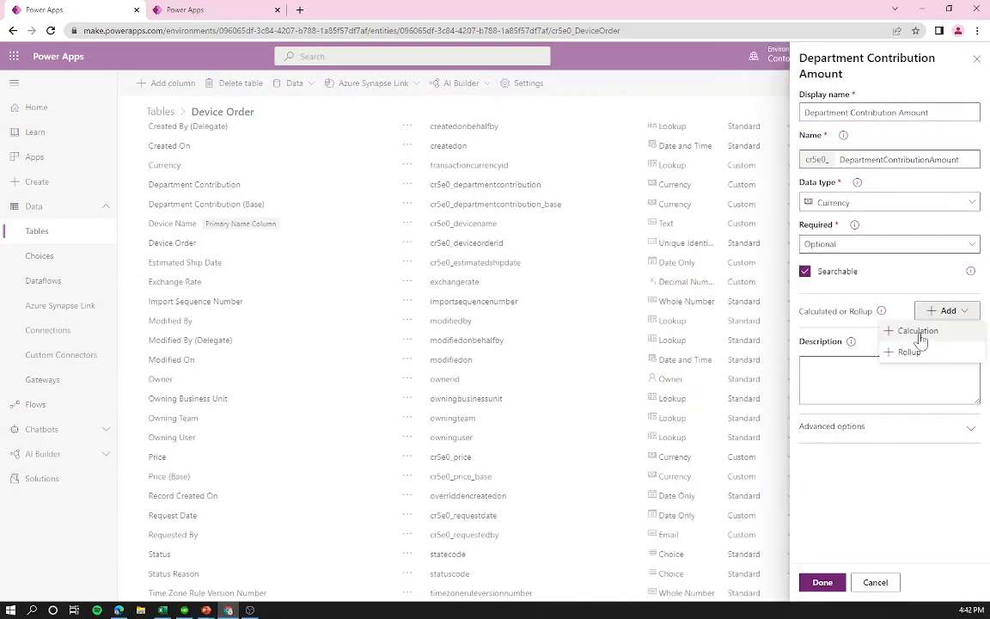
click(921, 333)
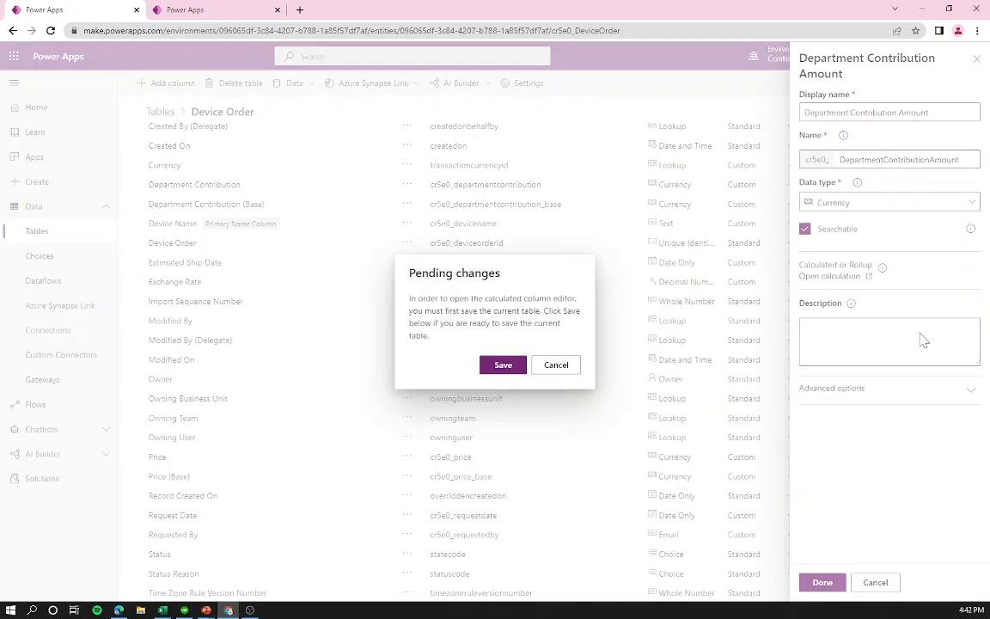
click(515, 365)
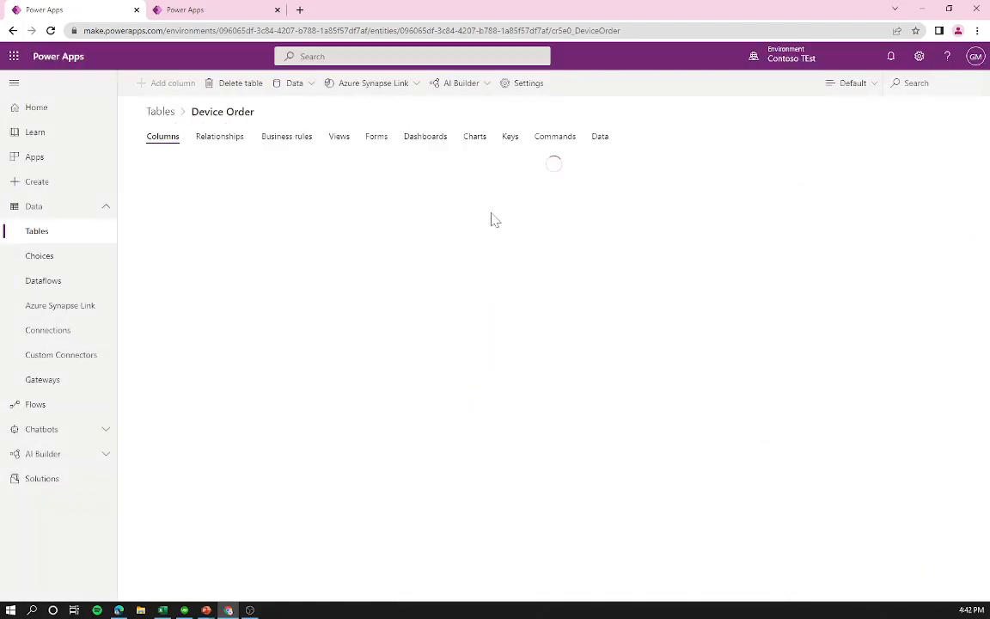
click(231, 612)
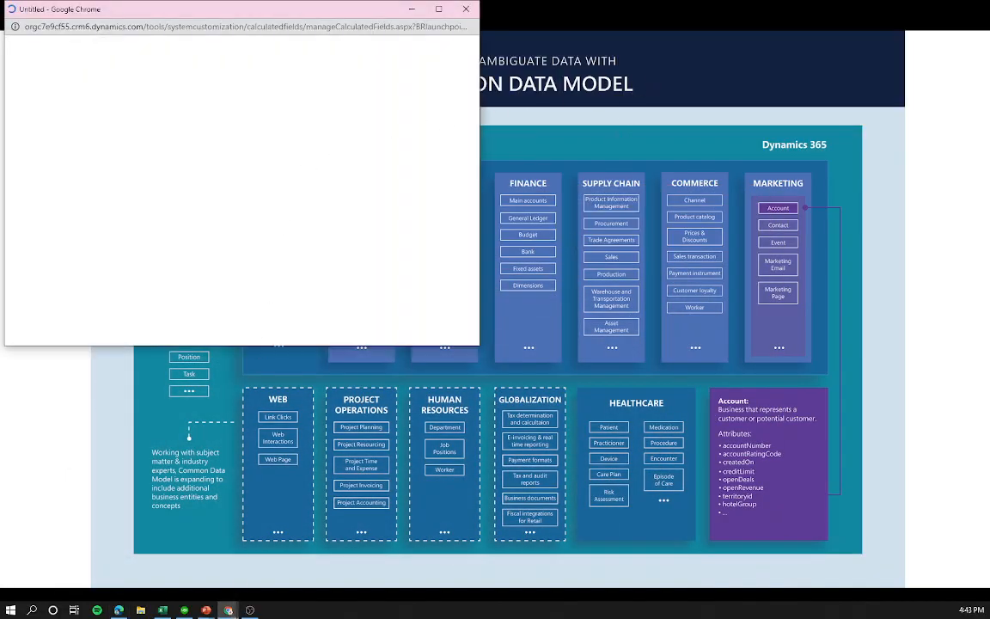
Step: Back in the browser, sign in with the account password and centre the popup window
key(alt+Tab)
key(alt+Tab)
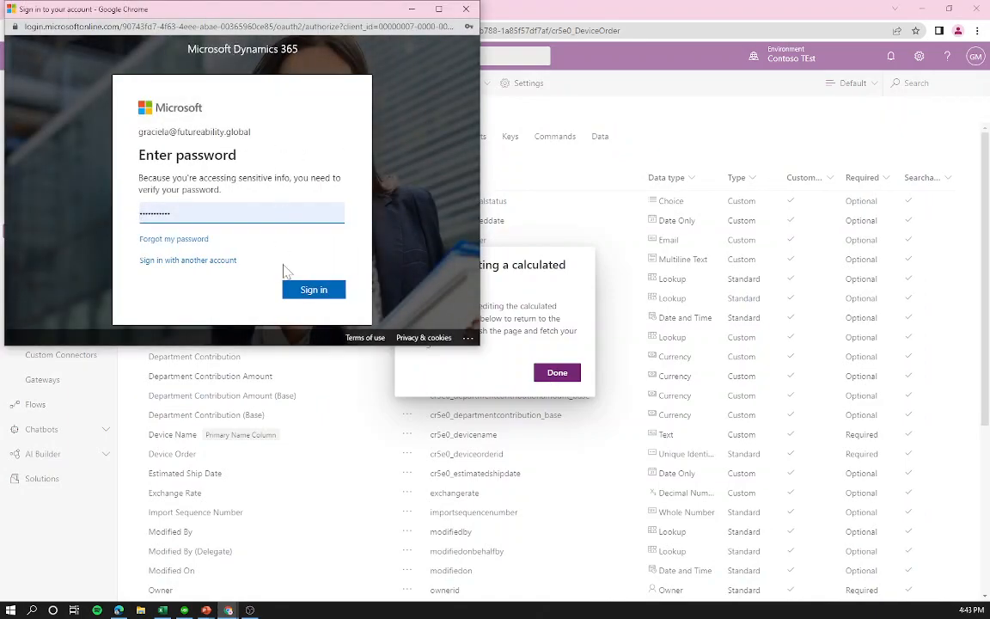
click(306, 292)
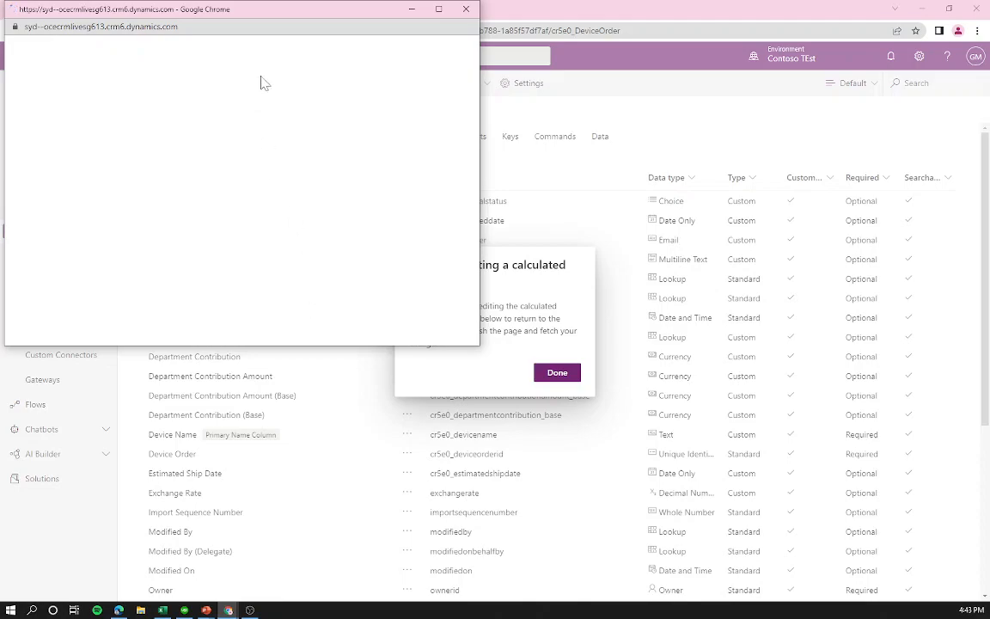
drag(283, 22, 424, 136)
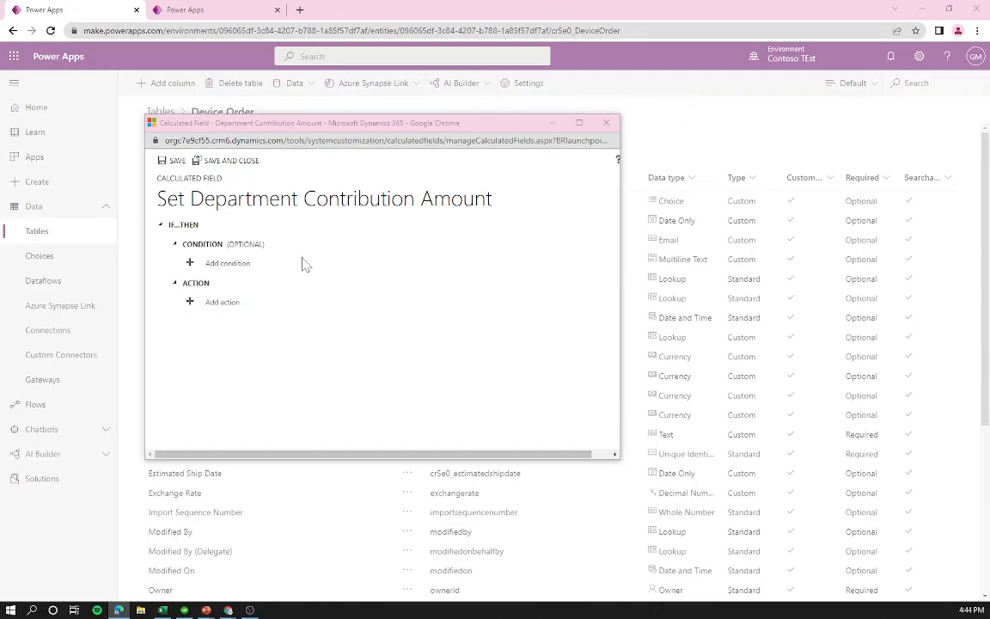
Step: Add an action setting Department Contribution Amount to cr5e0_price * 0.1
click(221, 302)
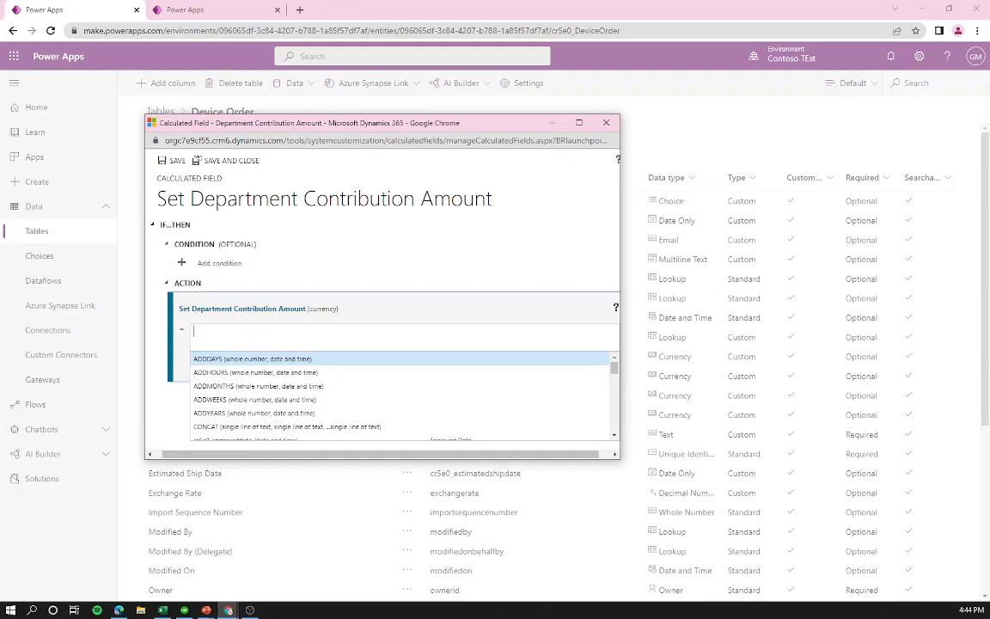
text(price)
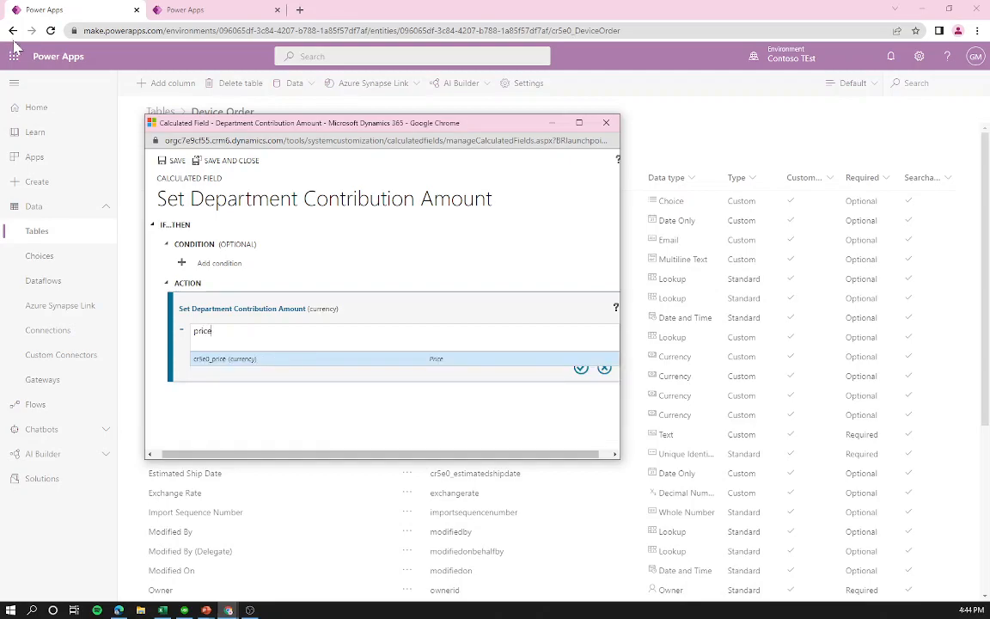
click(271, 361)
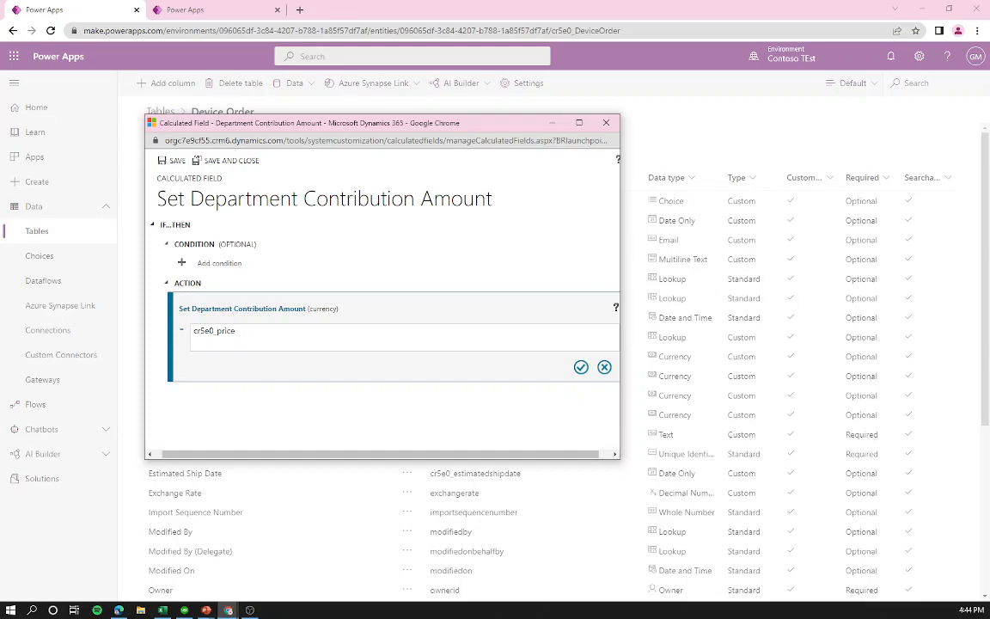
text())
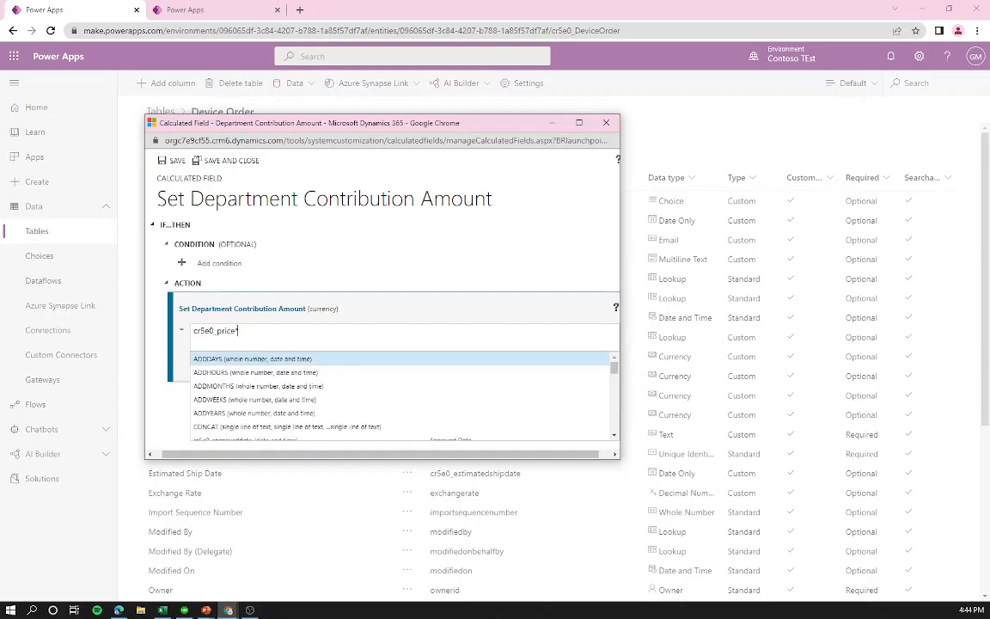
text(0.1)
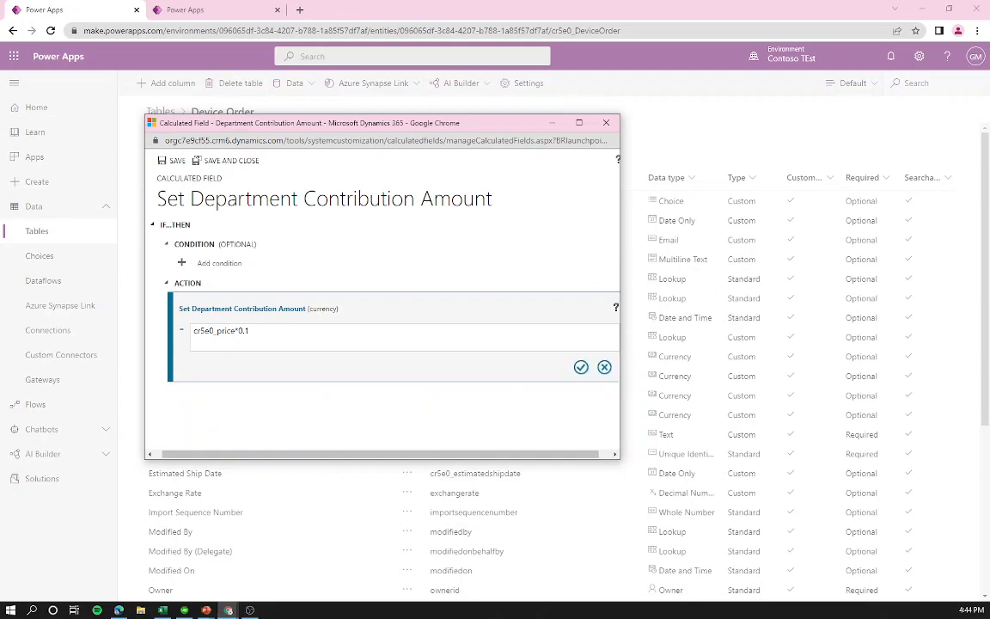
click(581, 366)
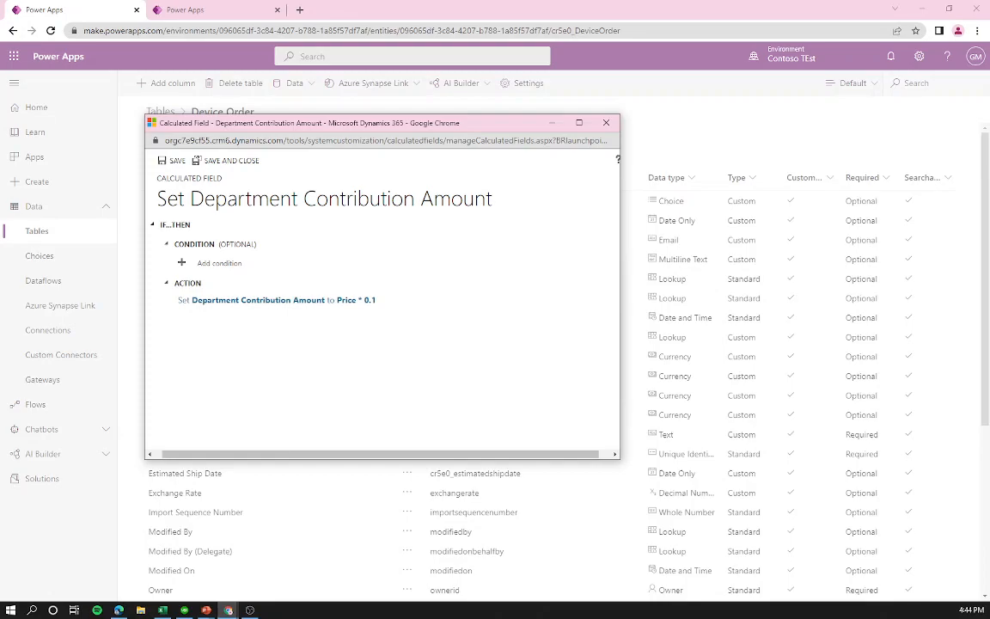
Step: Save the calculated field, close its editor window, and click Done to refresh Device Order's columns
click(175, 161)
drag(451, 122, 489, 165)
click(600, 162)
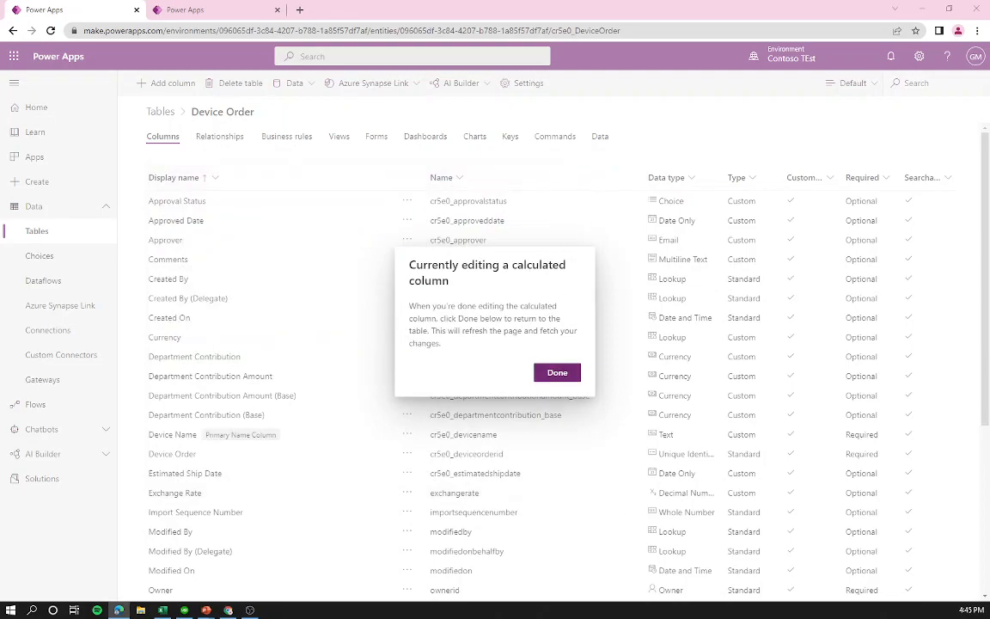
click(557, 372)
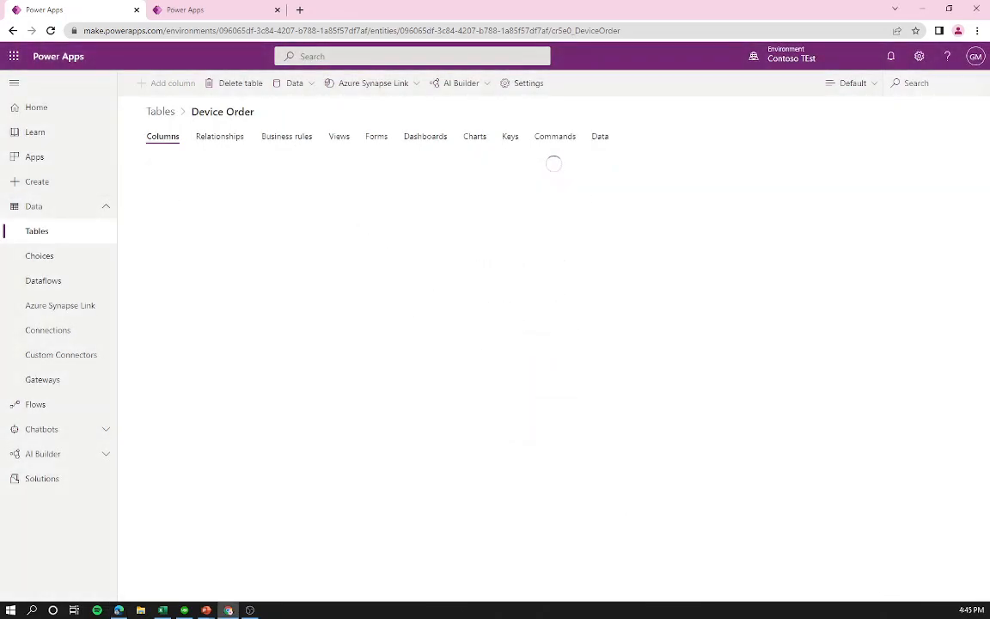
Step: On Device Order's Business rules list, add a new business rule
click(284, 143)
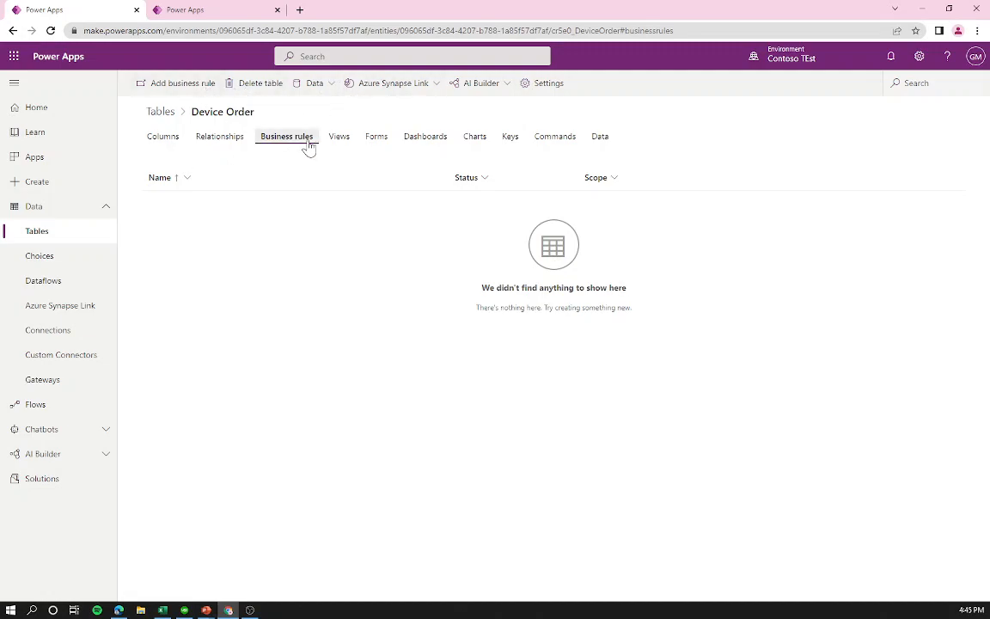
click(194, 89)
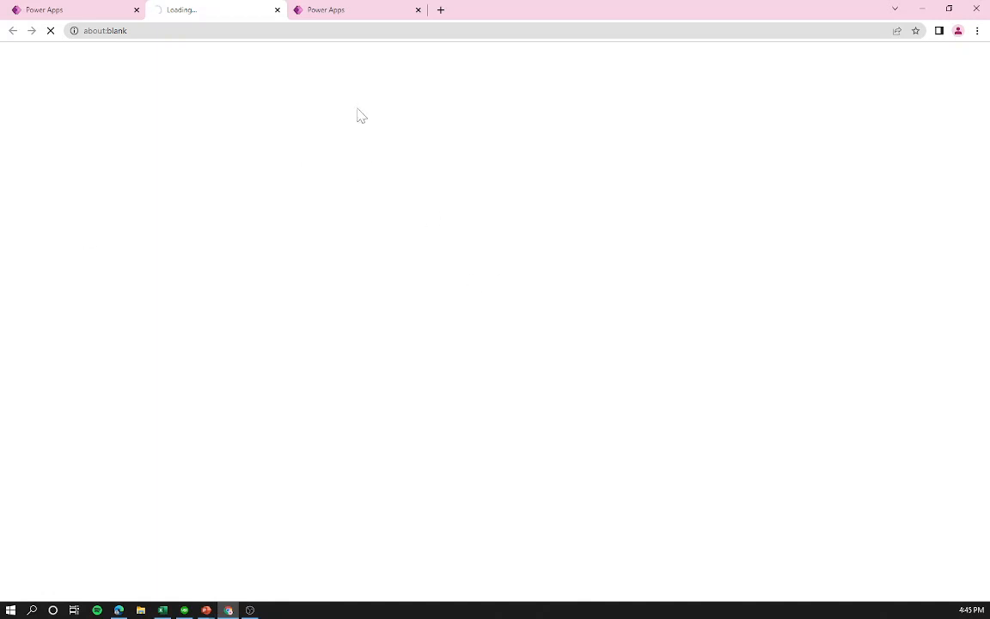
Step: Return to the new business rule and select its Approval Status Equals condition on the canvas
click(119, 7)
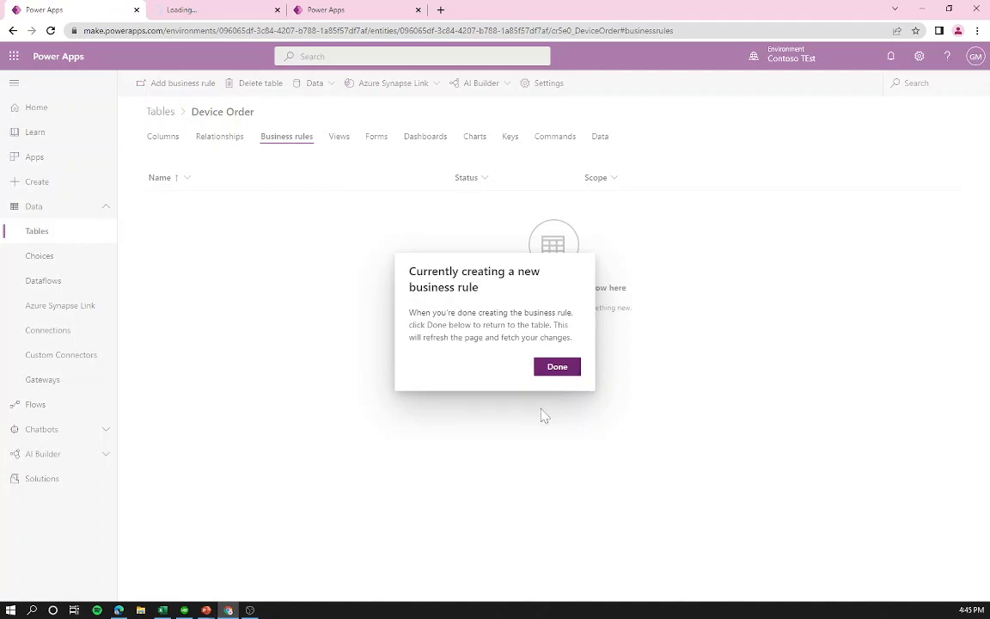
click(187, 9)
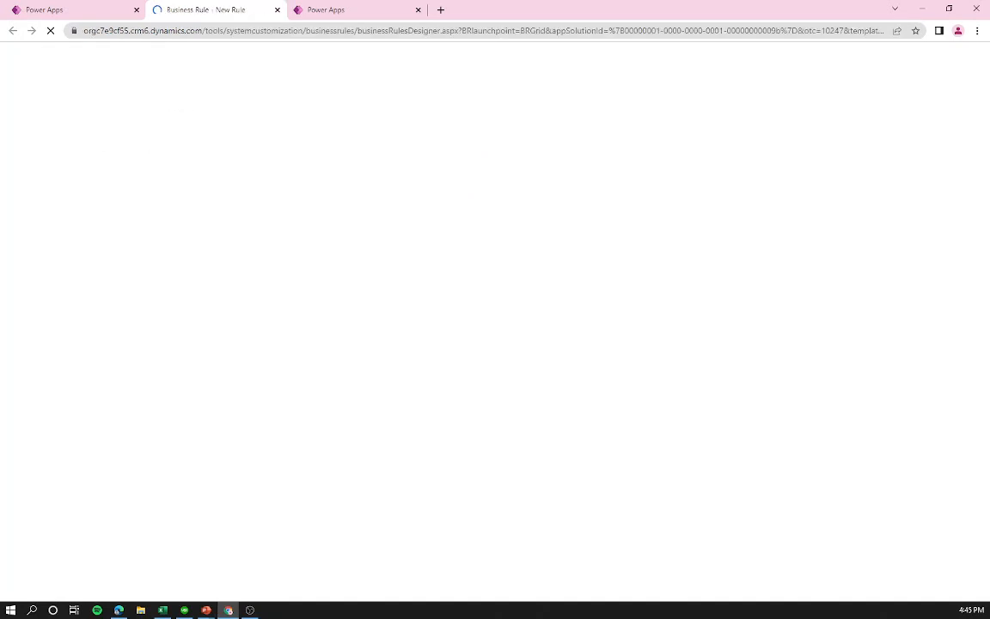
key(alt+Tab)
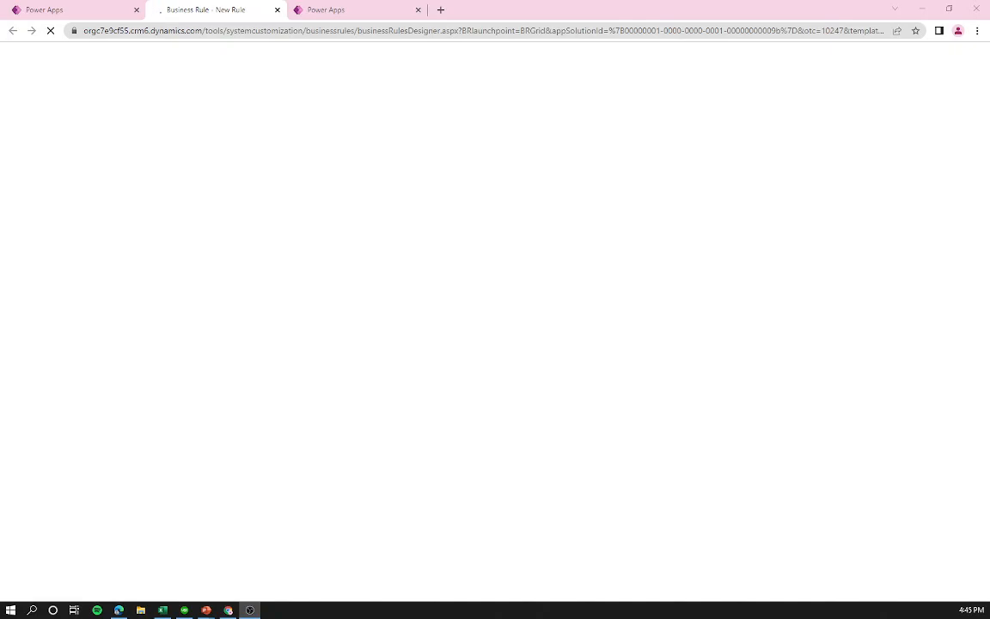
key(alt+Tab)
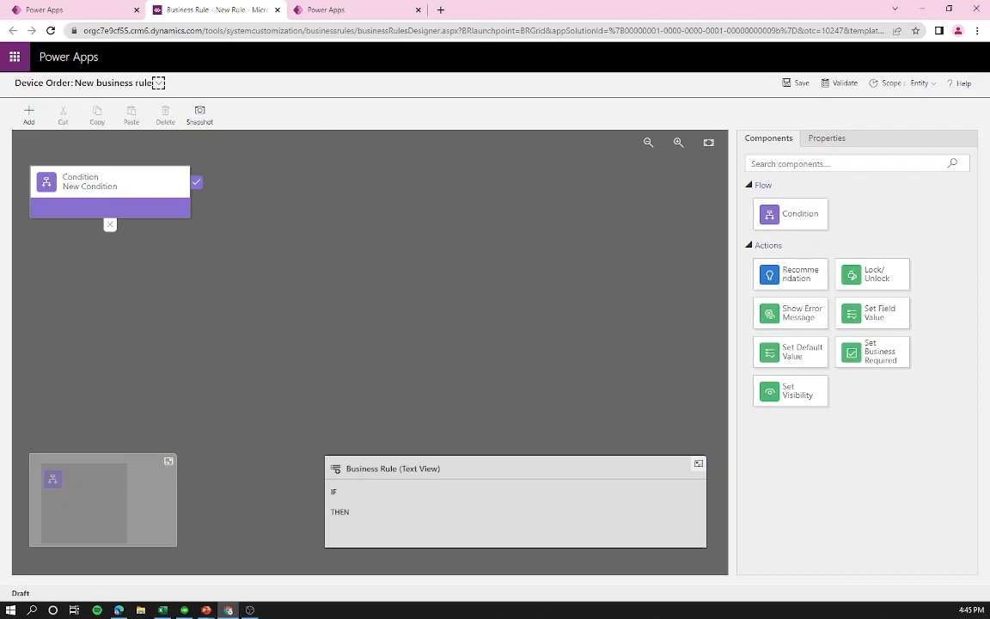
click(116, 186)
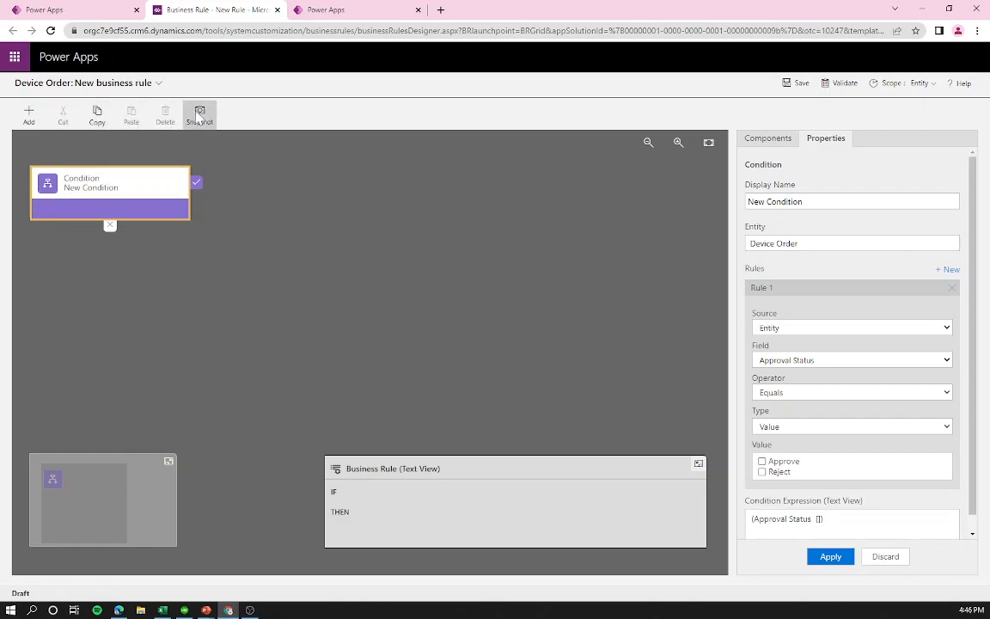
Step: Rename the business rule to 'Calculate Ship Date'
click(159, 83)
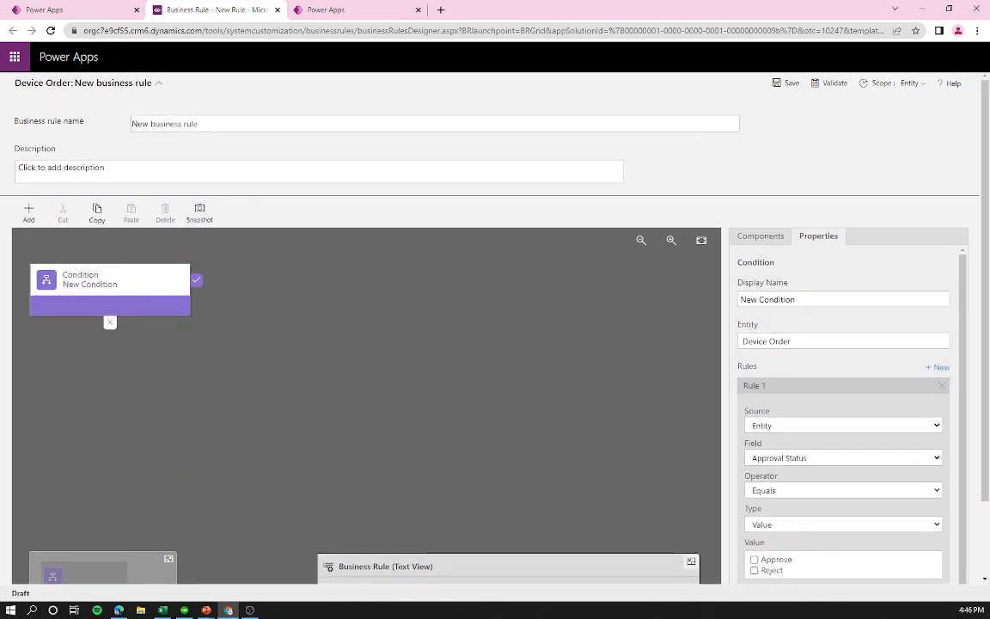
drag(197, 124, 49, 112)
text(Calculate Ship Date)
click(158, 84)
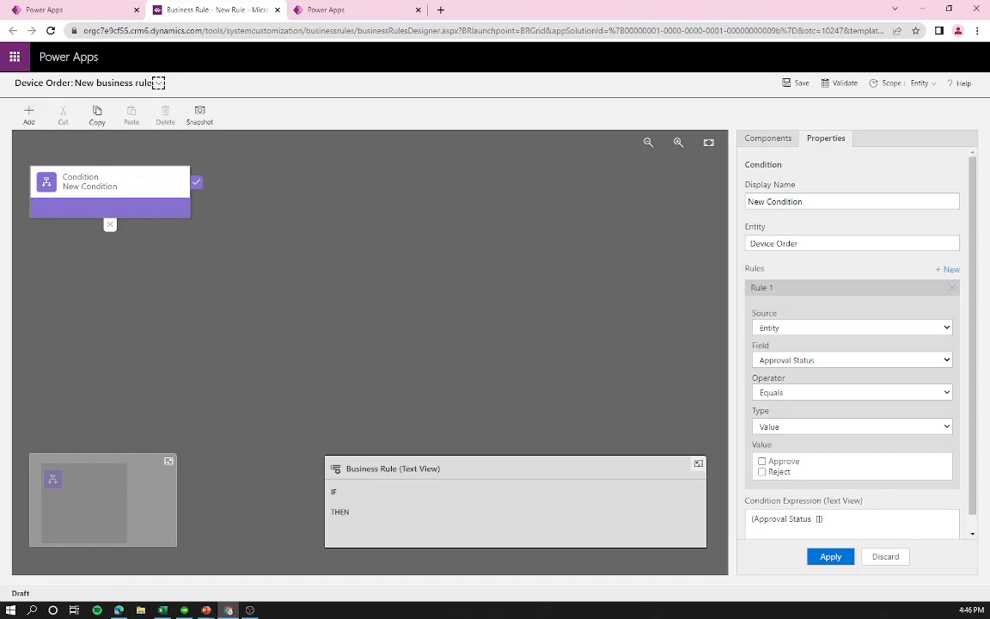
Step: Set the condition to Approved Date with operator Contains data, and apply it
click(106, 179)
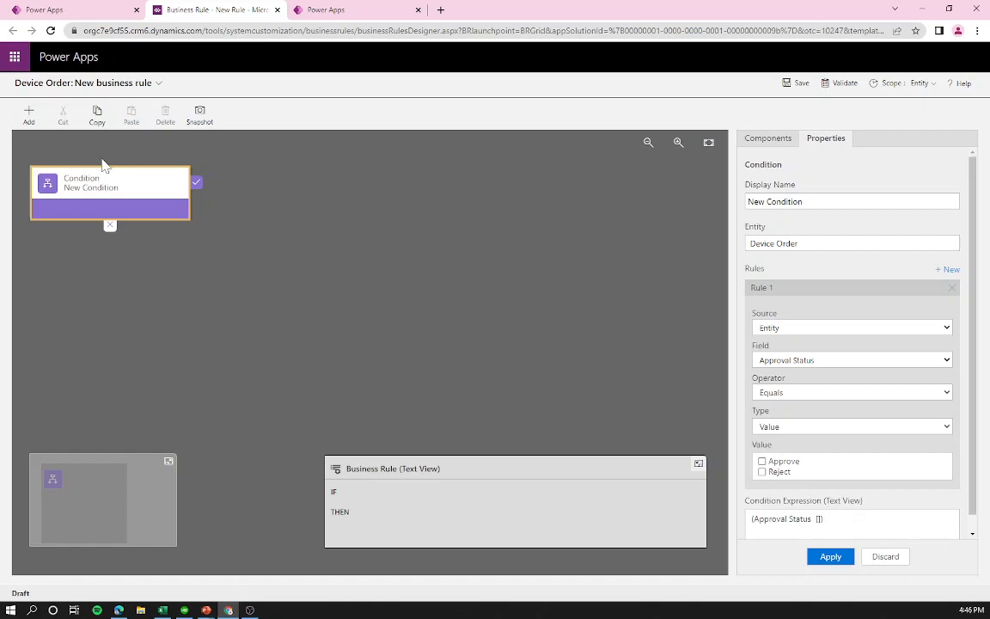
click(785, 362)
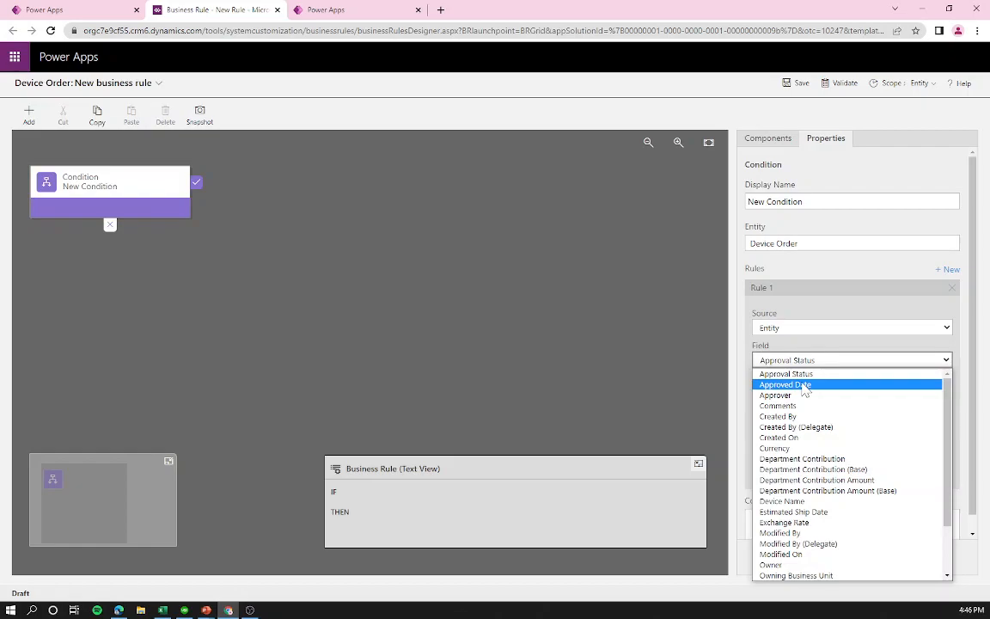
click(805, 386)
click(812, 392)
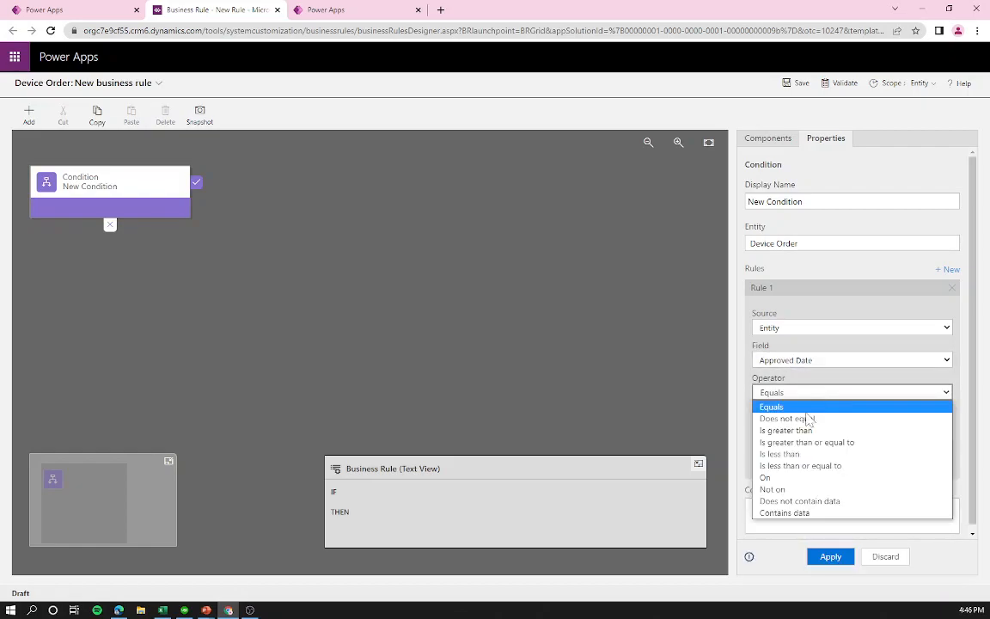
click(792, 361)
click(792, 360)
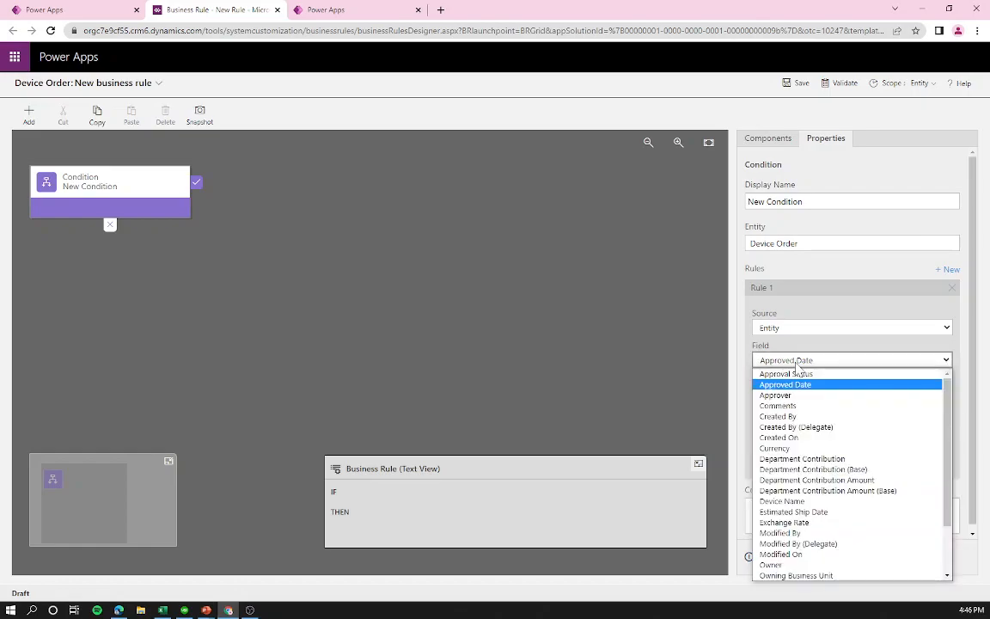
click(787, 386)
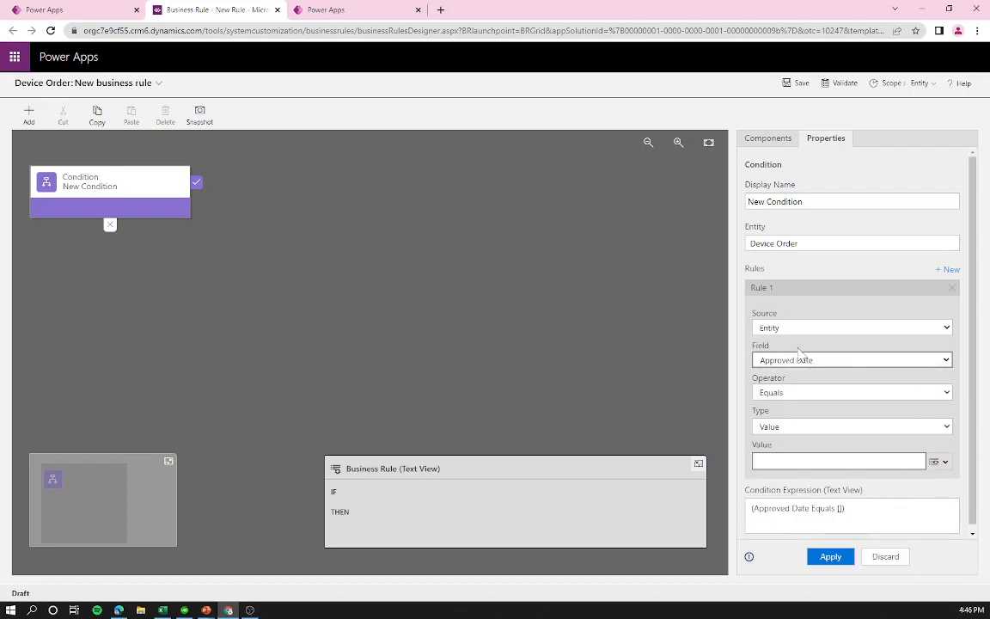
click(787, 393)
click(799, 514)
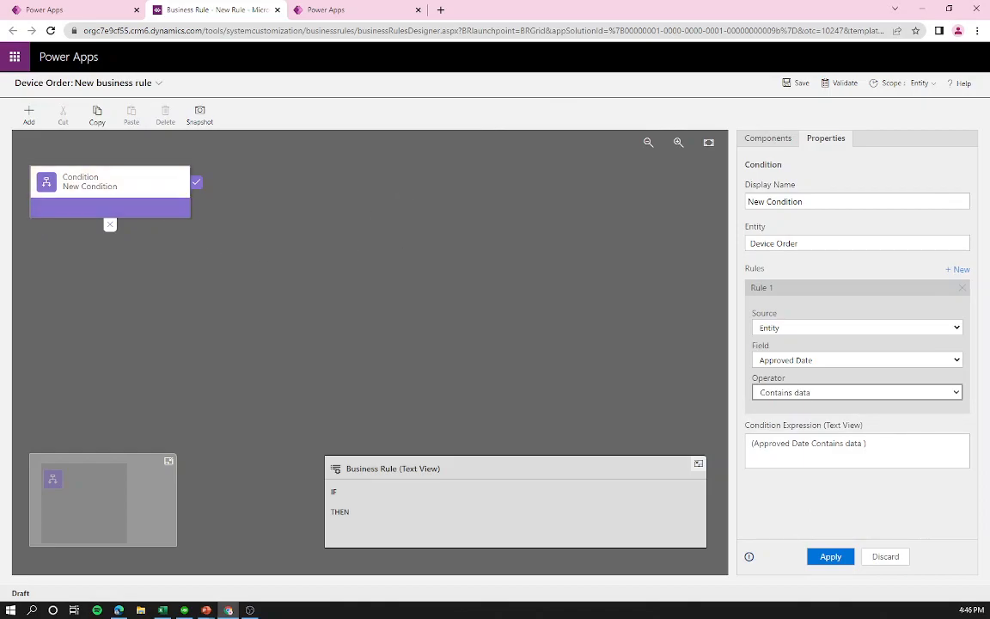
click(845, 558)
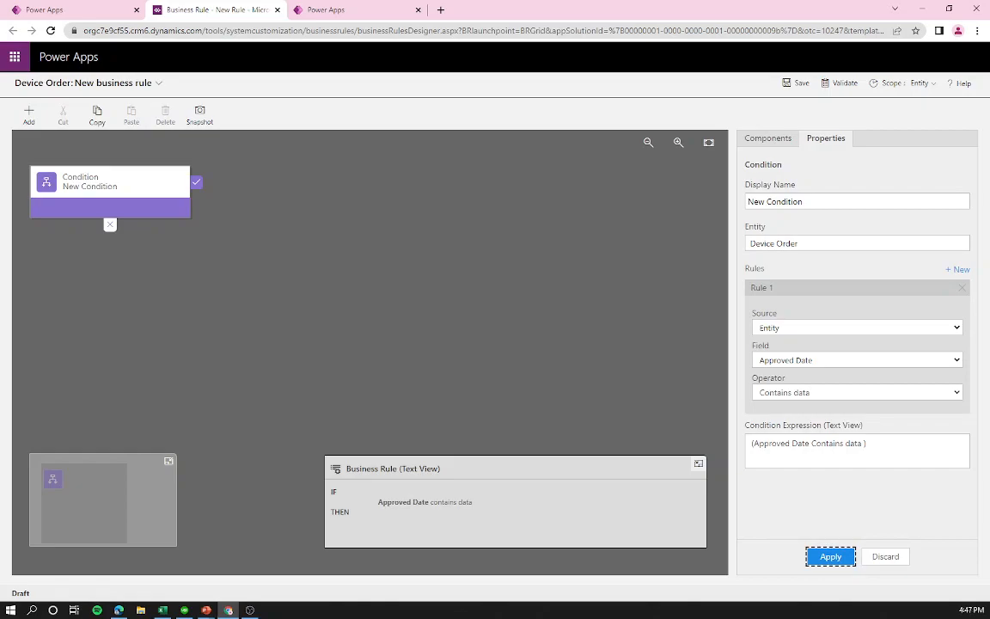
click(198, 186)
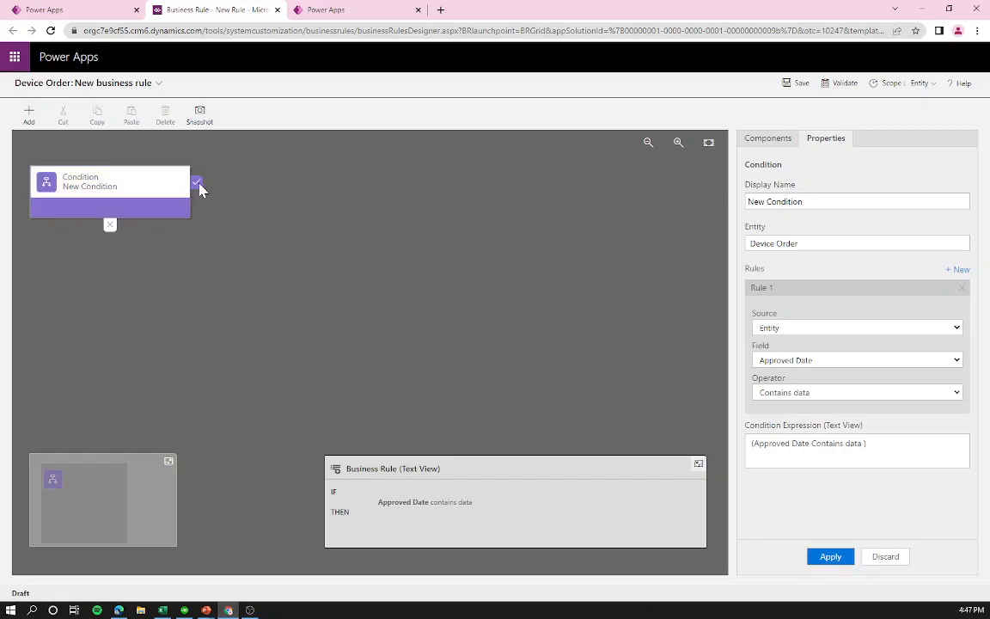
Step: Attach a Set Field Value action, New Action, after the Approved Date condition
click(832, 558)
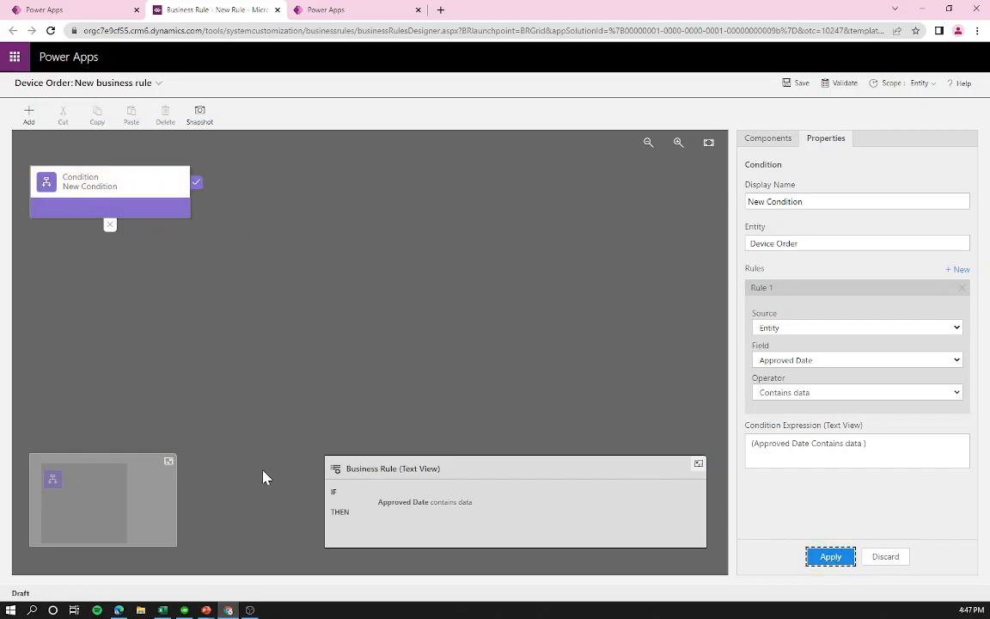
key(alt+Tab)
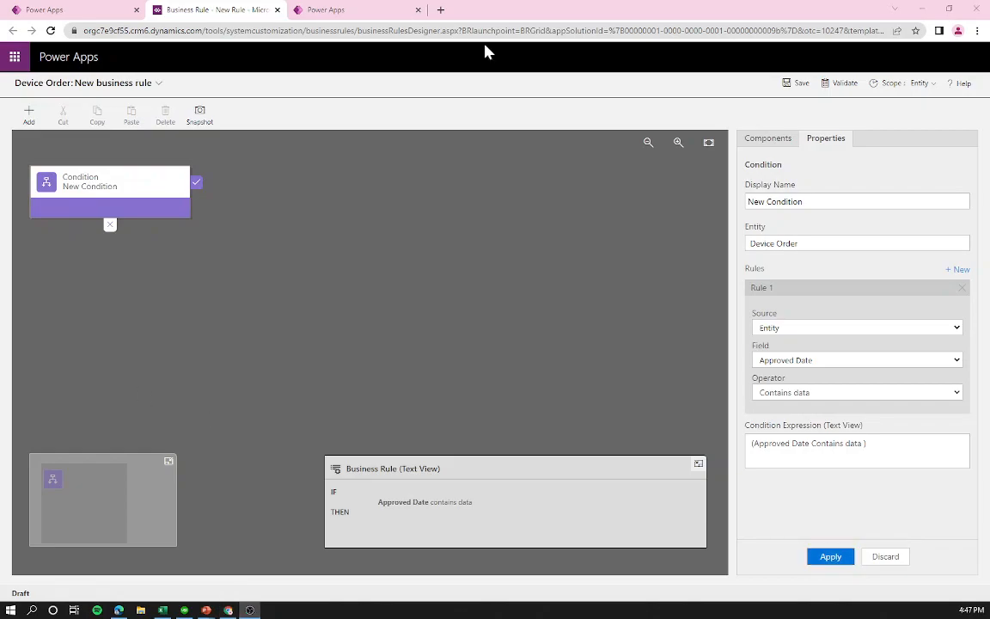
click(206, 211)
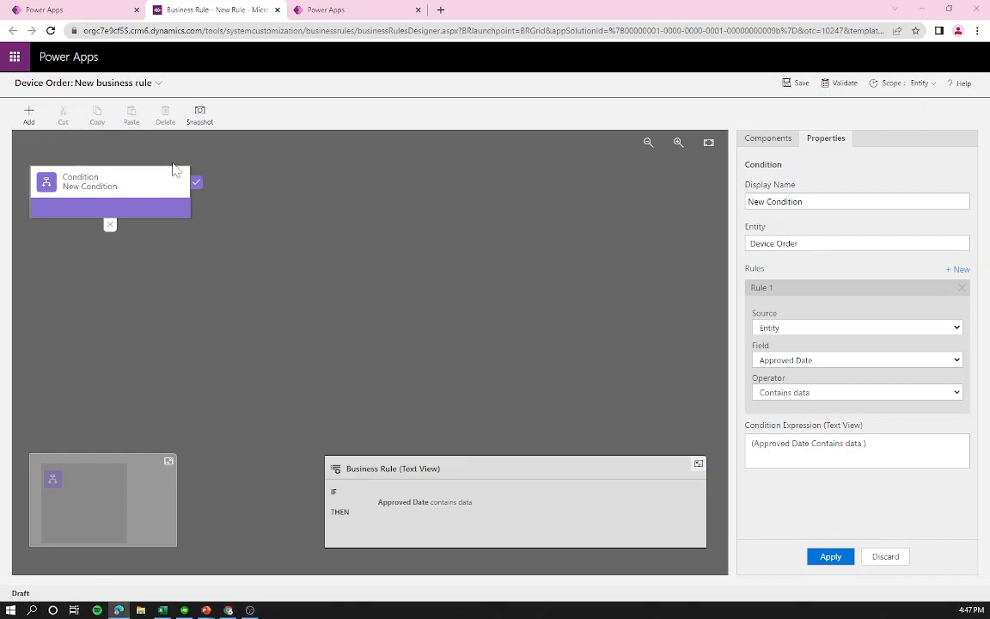
click(34, 121)
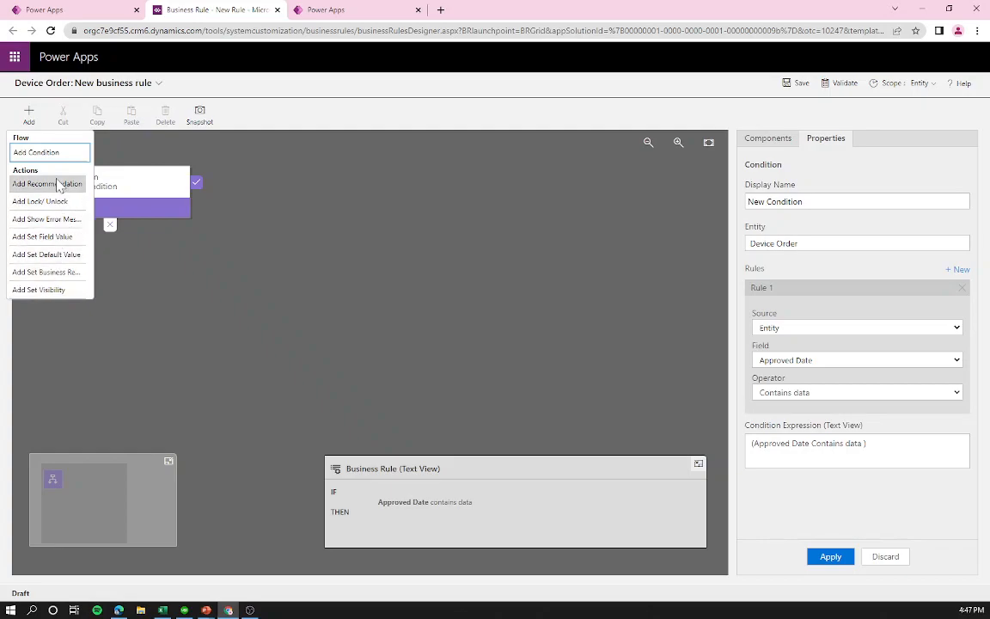
click(29, 116)
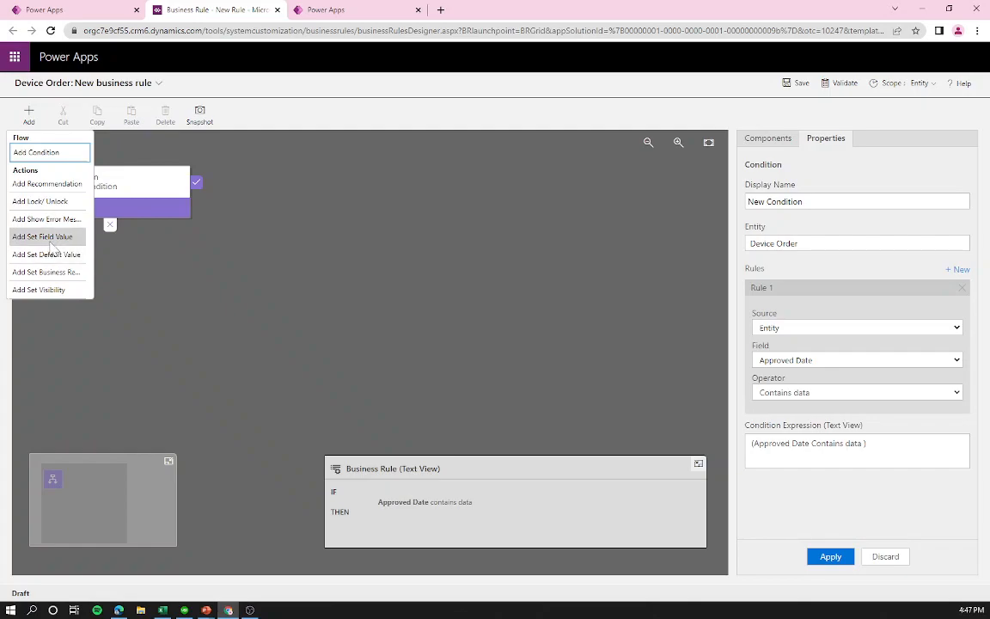
click(52, 248)
click(194, 187)
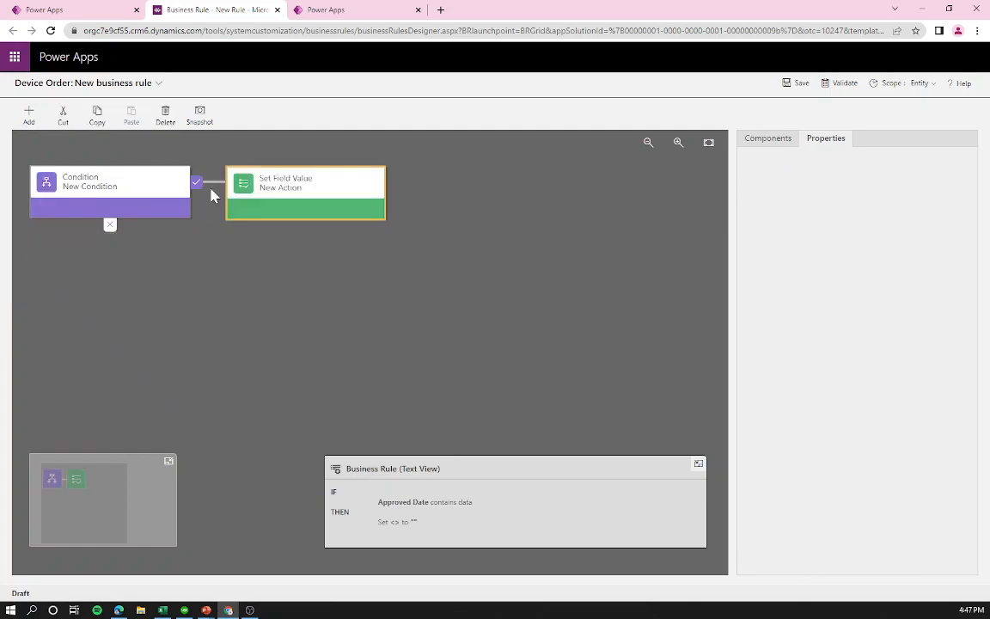
Step: Configure the action as a formula setting Estimated Ship Date to Approved Date + 14 days
click(267, 194)
click(782, 299)
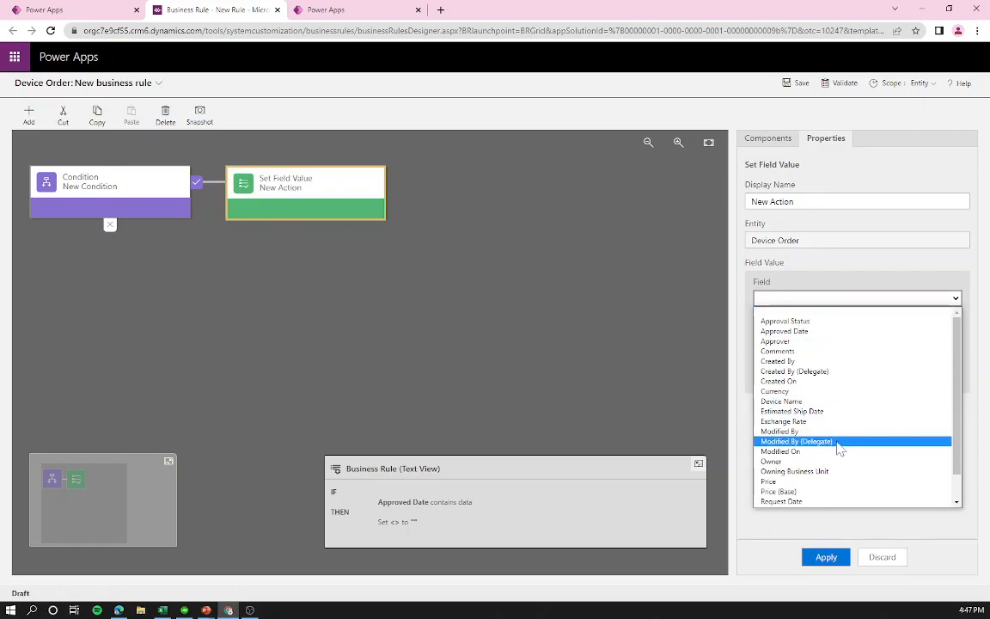
click(814, 411)
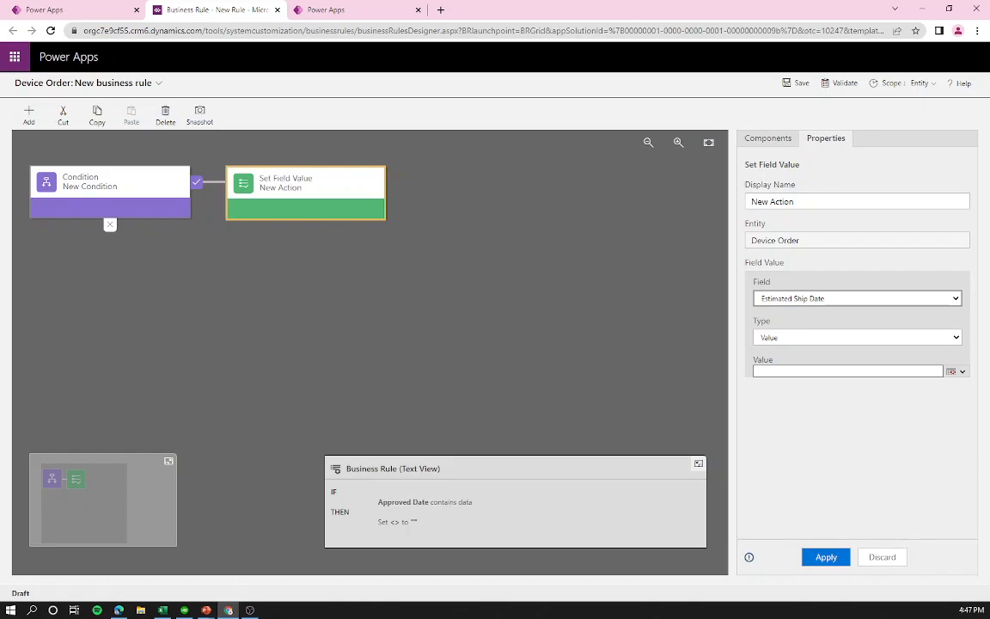
click(789, 338)
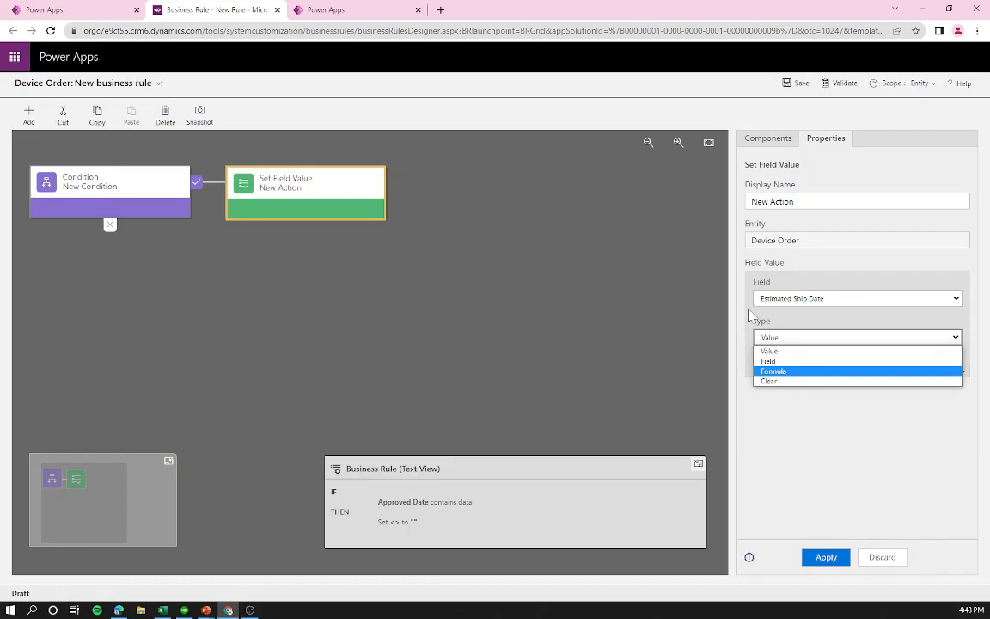
click(789, 371)
click(780, 378)
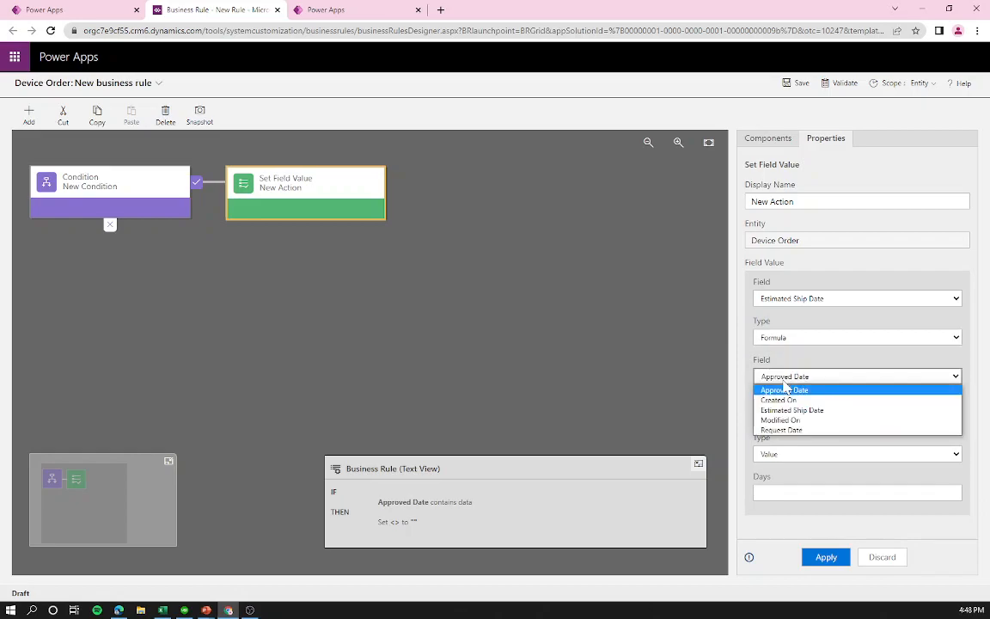
click(777, 388)
click(761, 454)
click(778, 464)
click(761, 492)
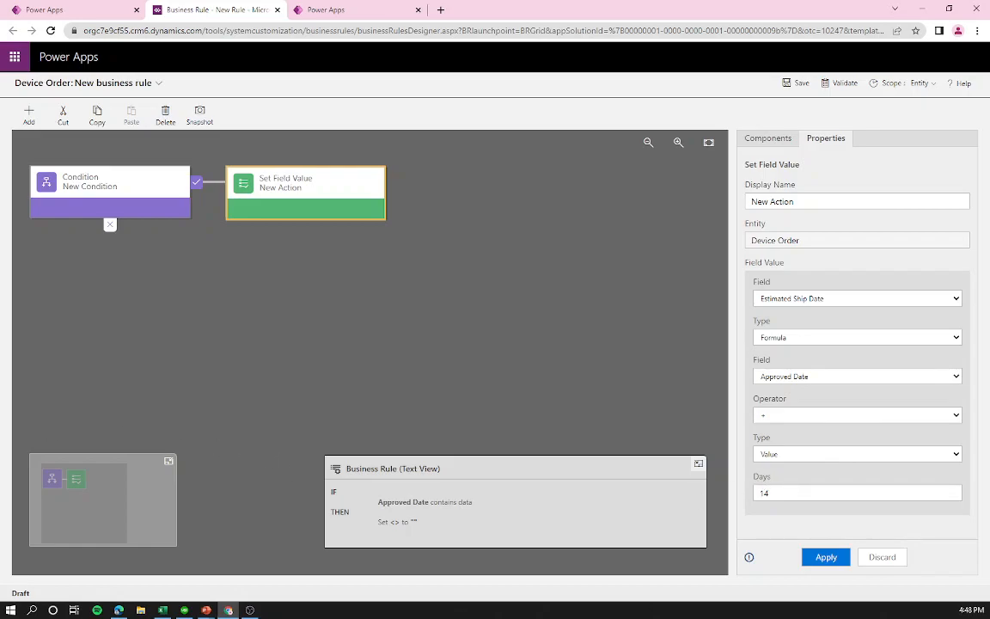
click(826, 557)
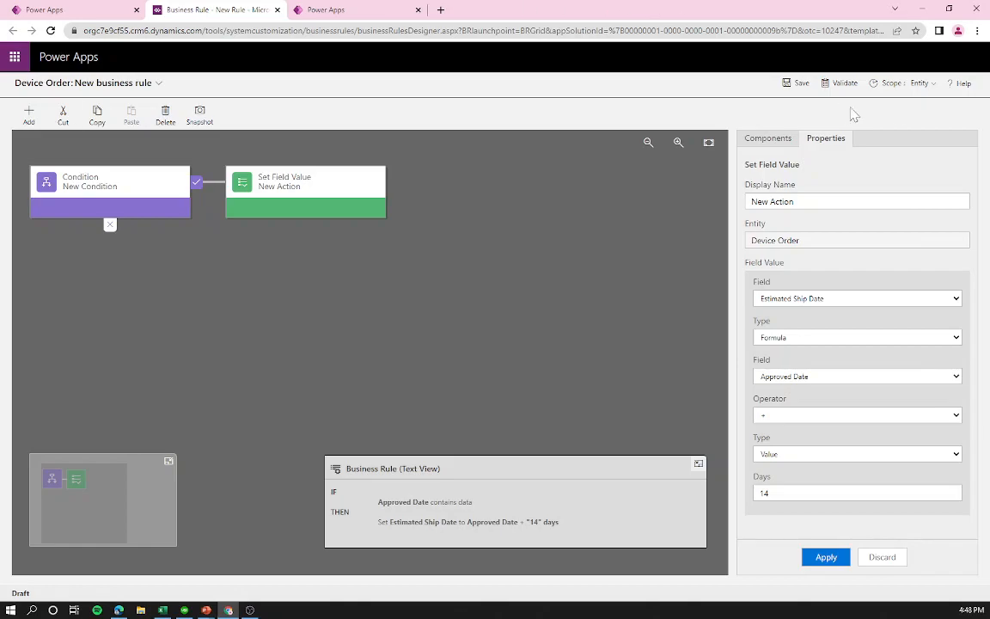
Step: Validate the Calculate Ship Date rule, save it, and activate it
click(840, 83)
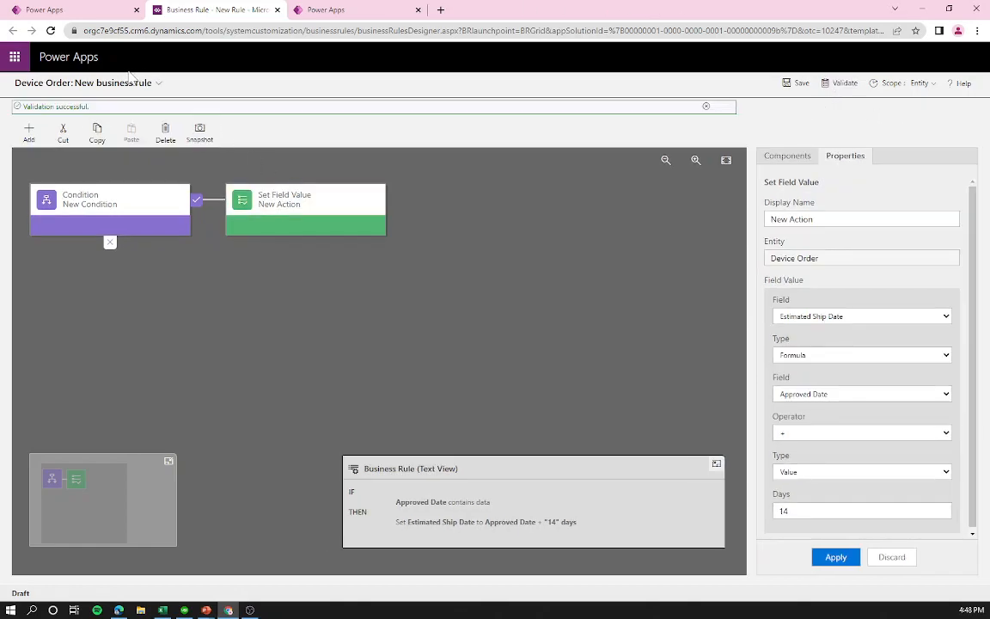
click(797, 83)
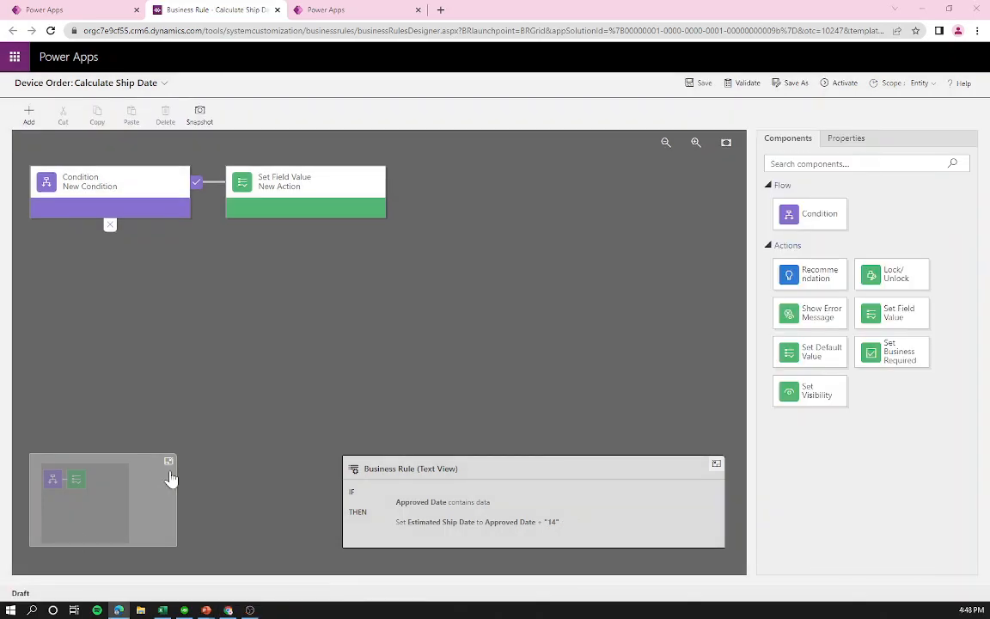
click(843, 86)
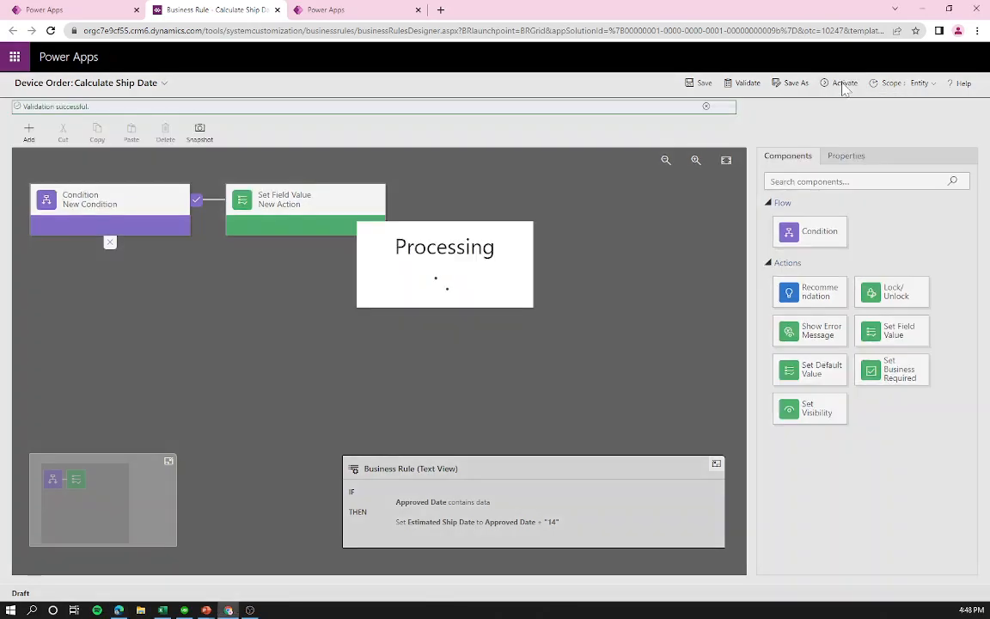
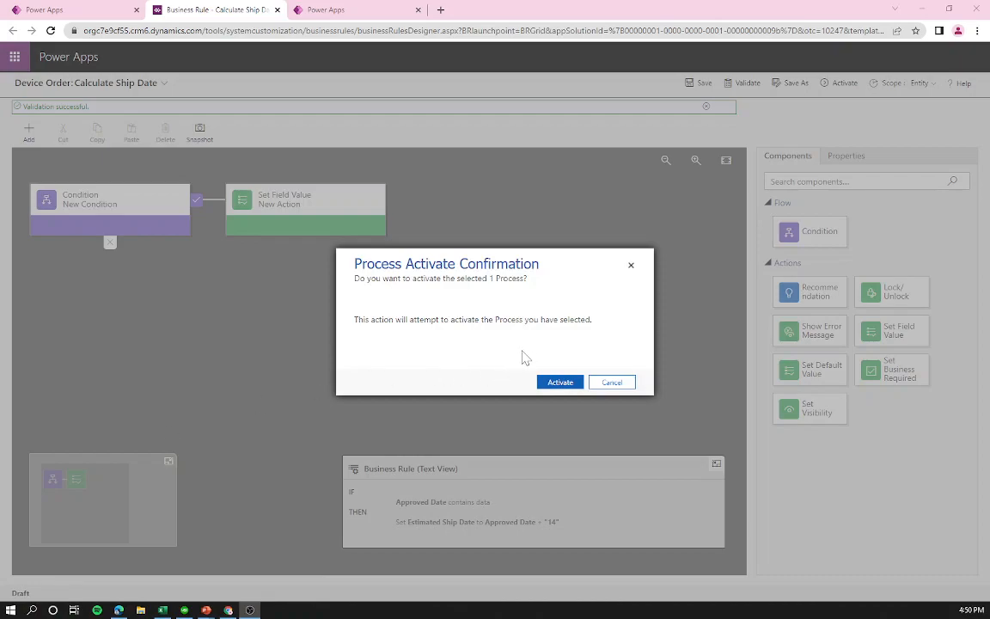
Step: Confirm activation of the Calculate Ship Date rule, which sets Estimated Ship Date to Approved Date + 14
click(560, 383)
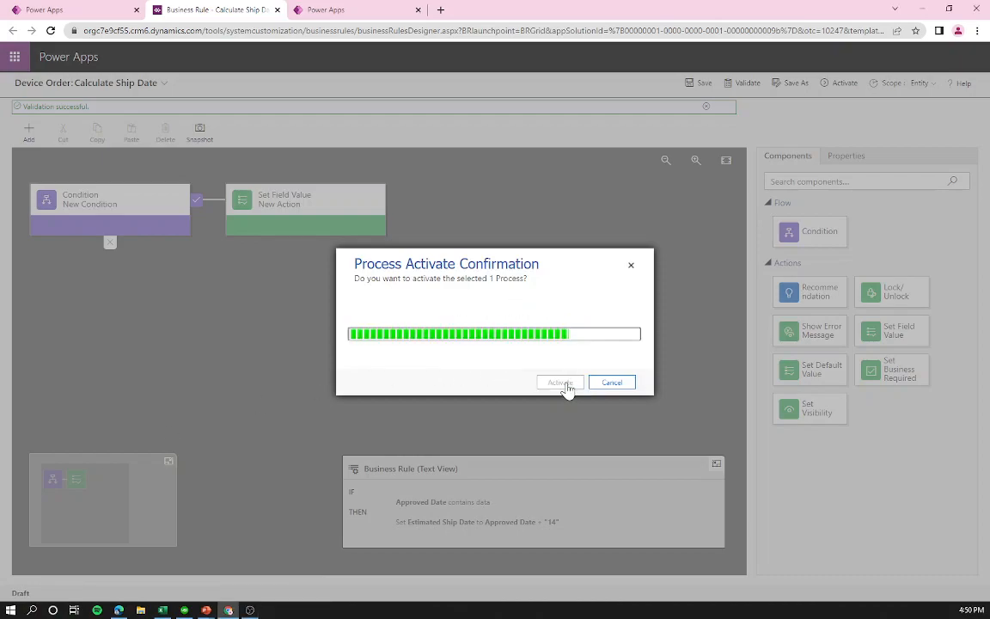
key(alt+Tab)
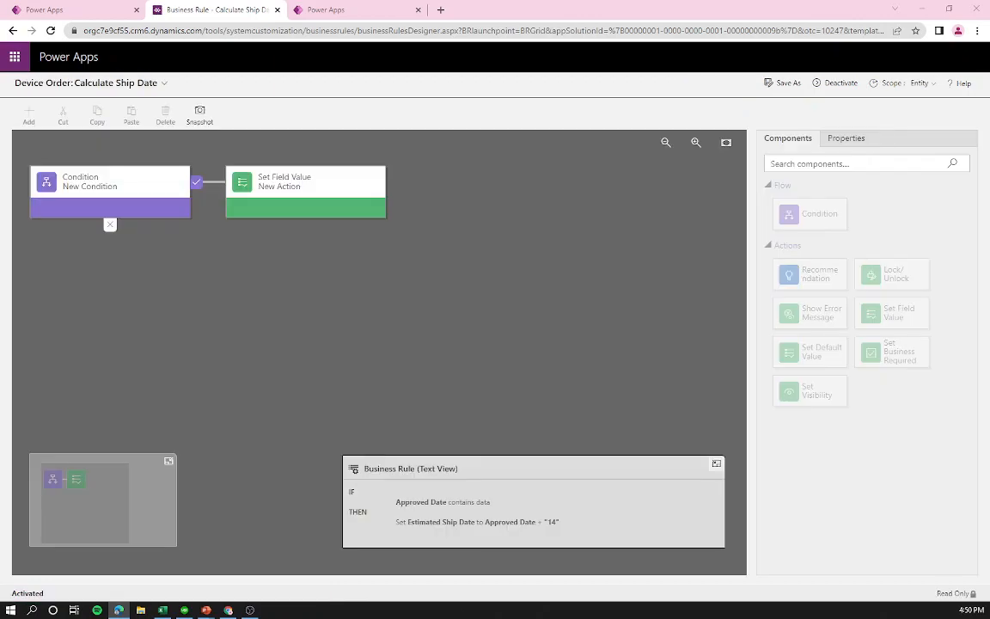
Step: Close the business rule notice and show the Device Order table's columns
click(102, 8)
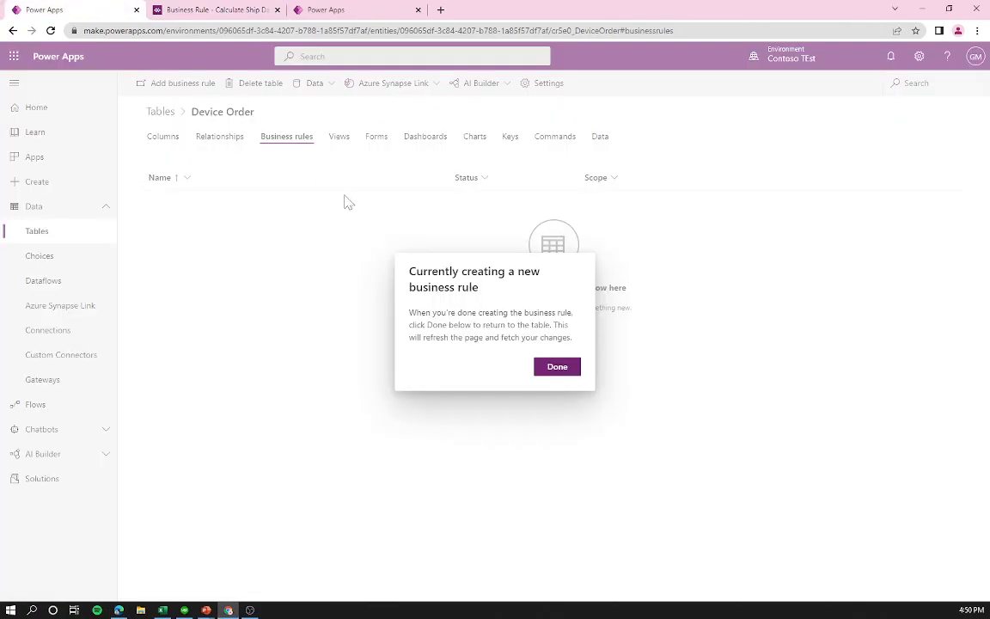
click(542, 367)
click(183, 150)
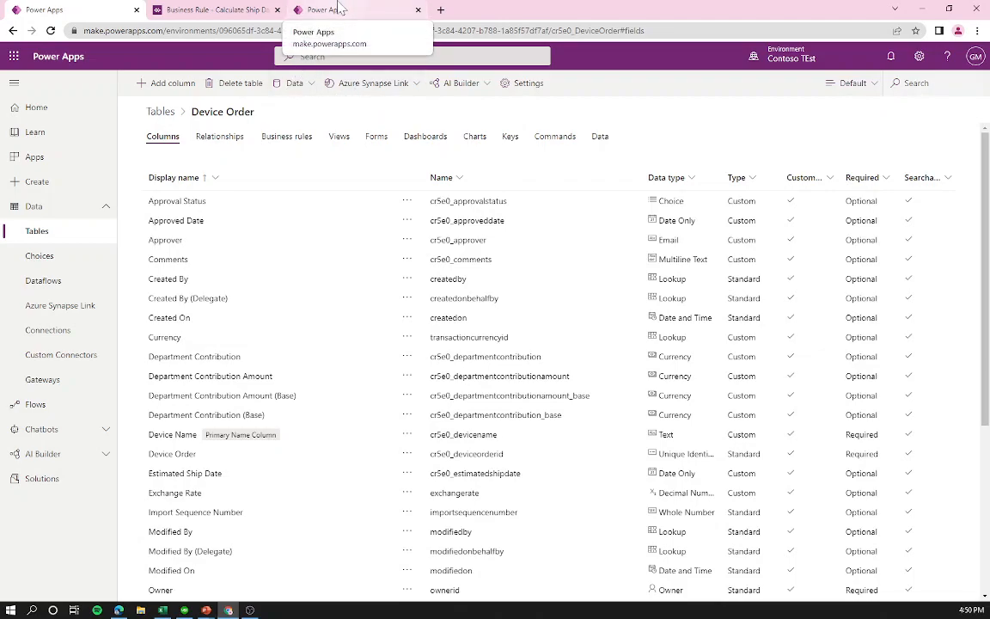
Step: Cancel the unsaved new column on the User table and go to the Apps list
click(339, 7)
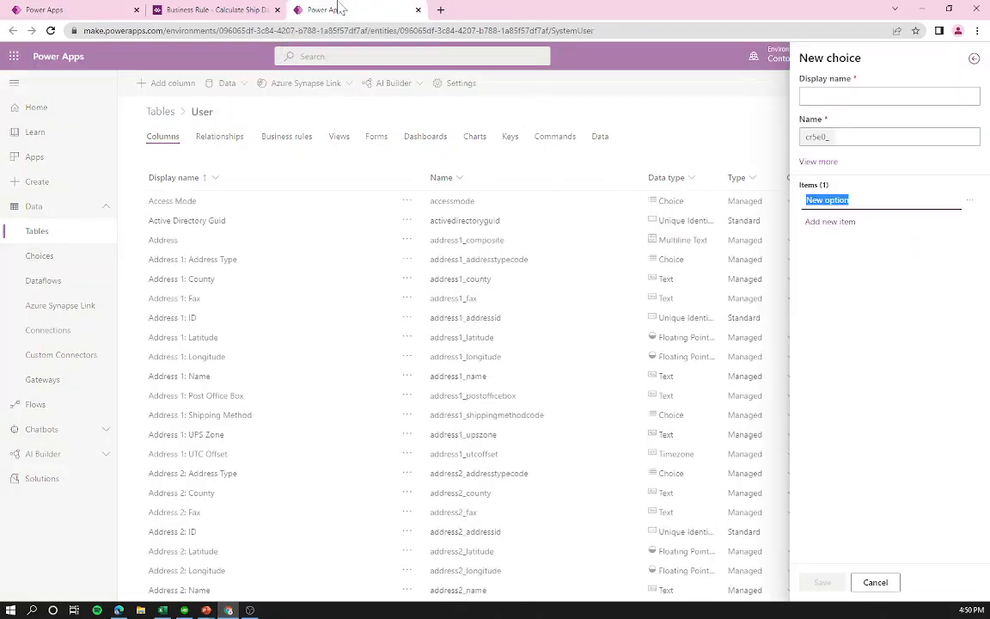
click(276, 9)
click(330, 8)
click(410, 153)
click(896, 586)
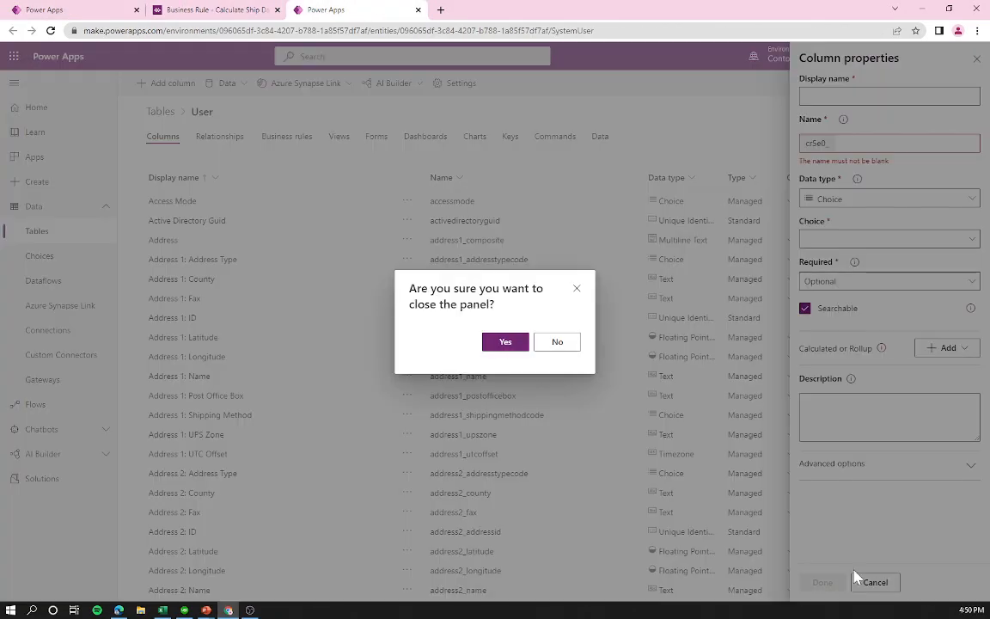
click(506, 346)
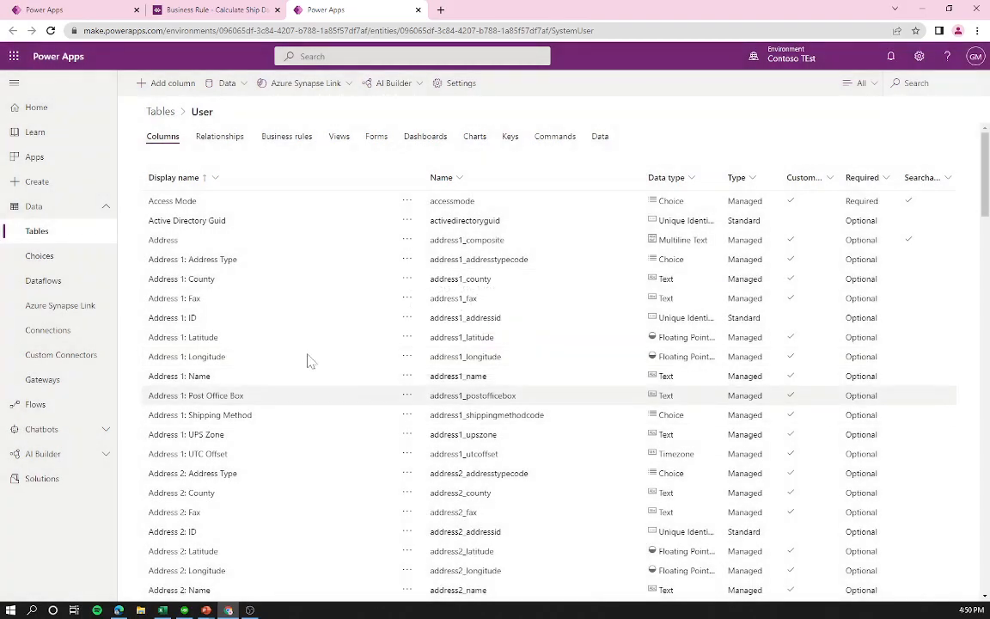
click(38, 156)
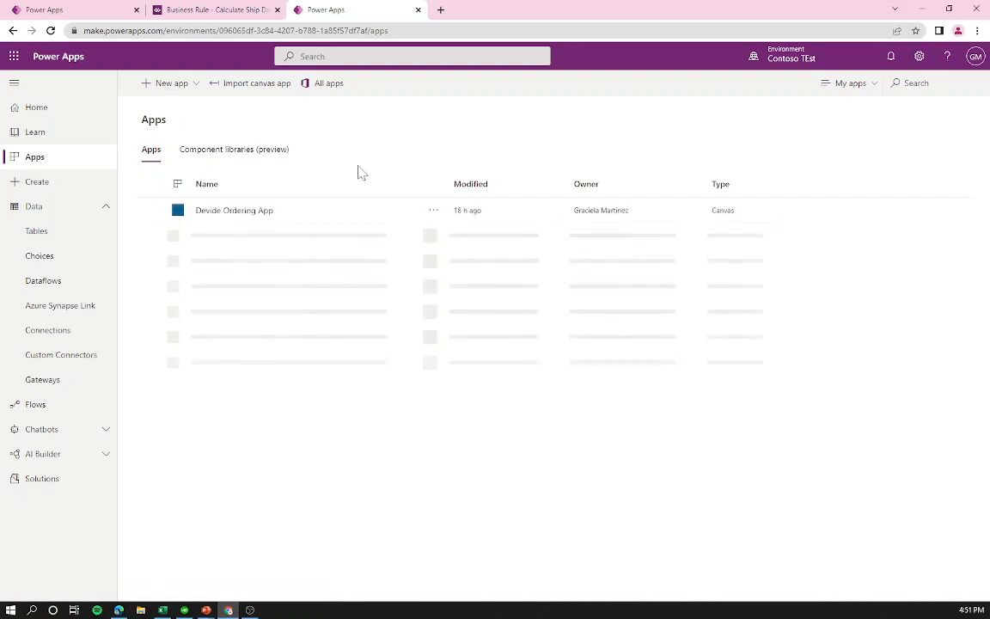
Step: Edit the Devide Ordering App and skip the welcome dialog with 'Don't show me this again' ticked
click(333, 216)
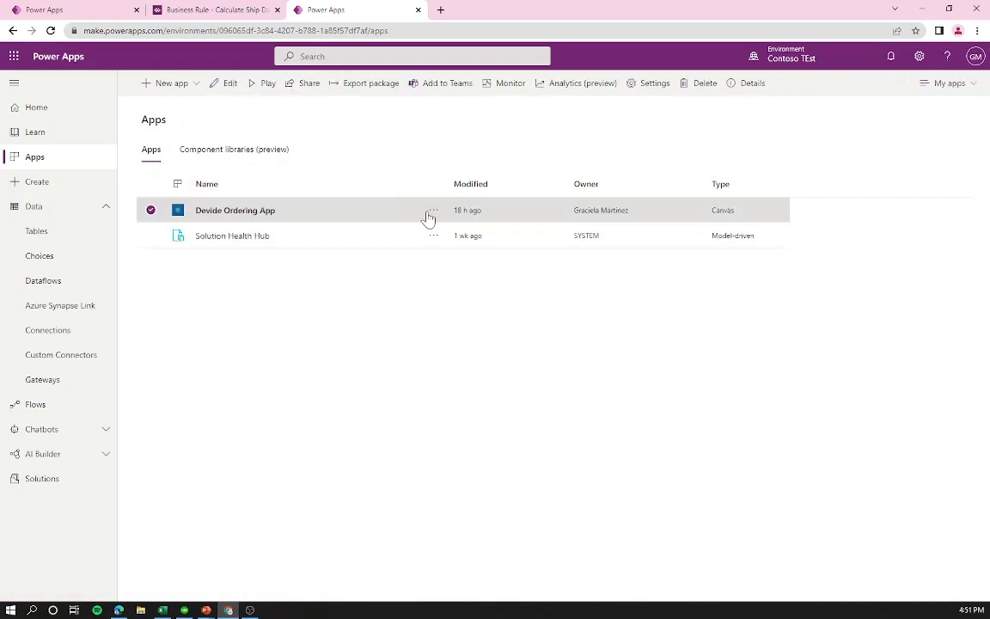
click(433, 210)
click(375, 221)
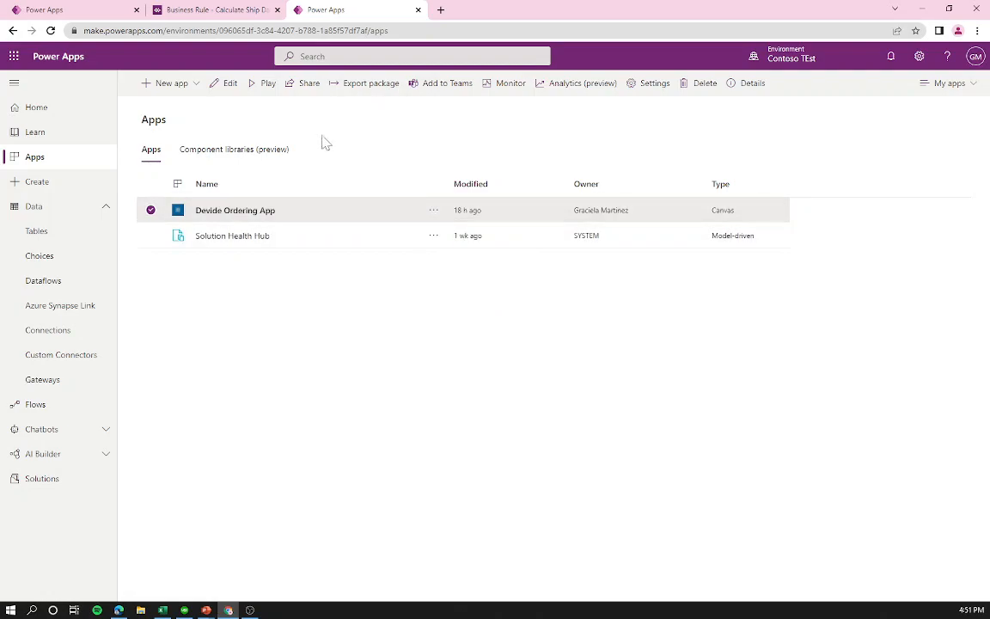
click(225, 83)
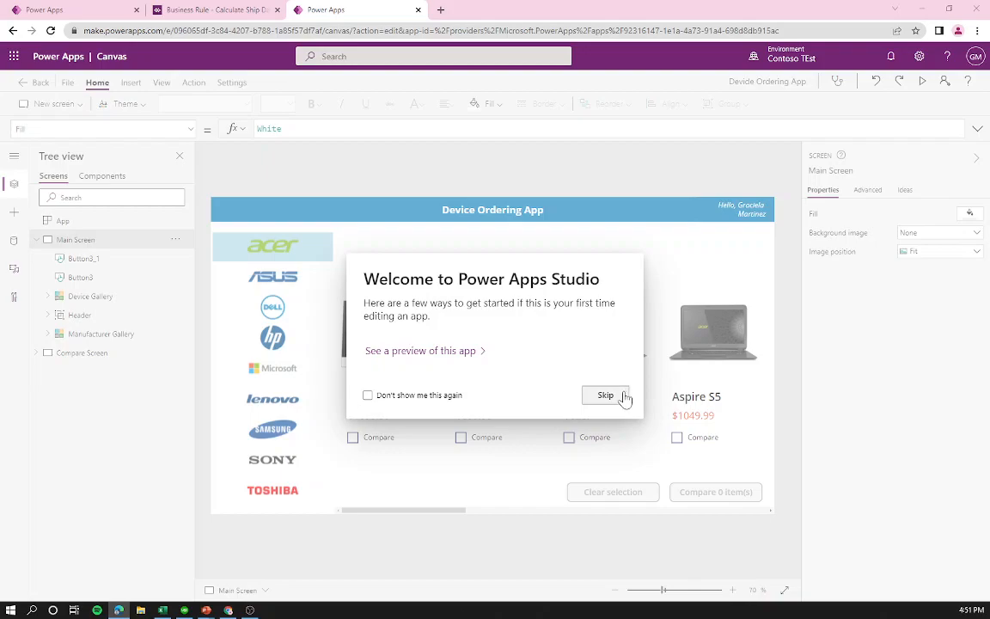
click(369, 396)
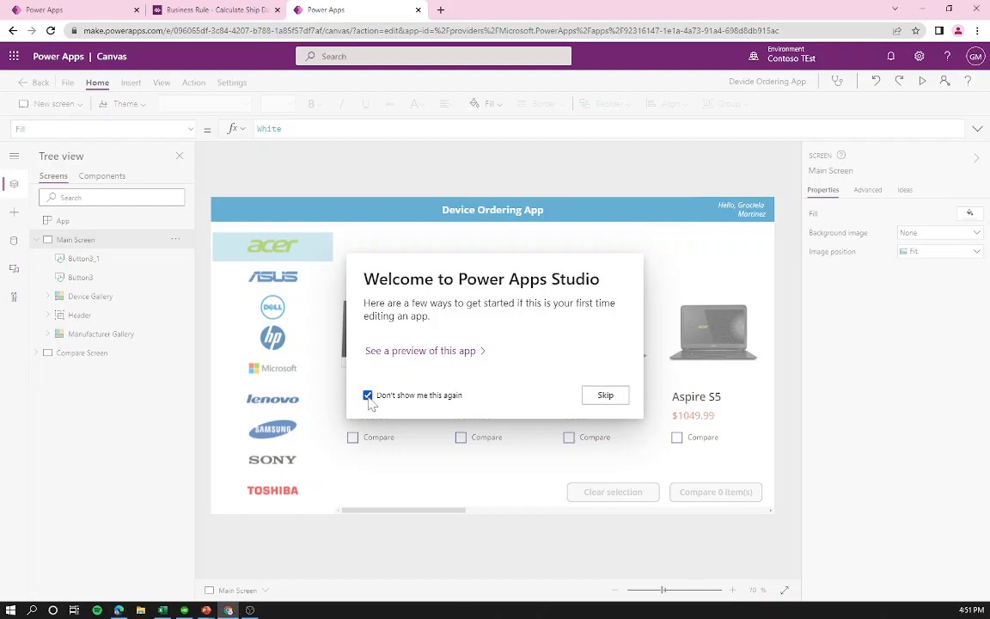
click(599, 400)
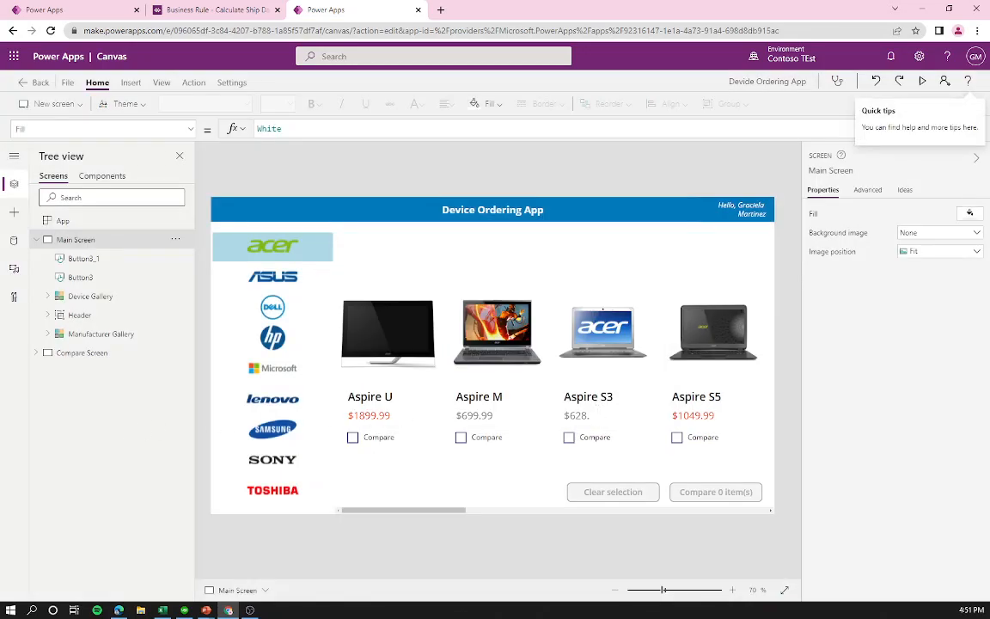
Step: Mark Aspire U and Aspire S5 for comparison and view them on the Compare Screen
click(352, 438)
click(121, 351)
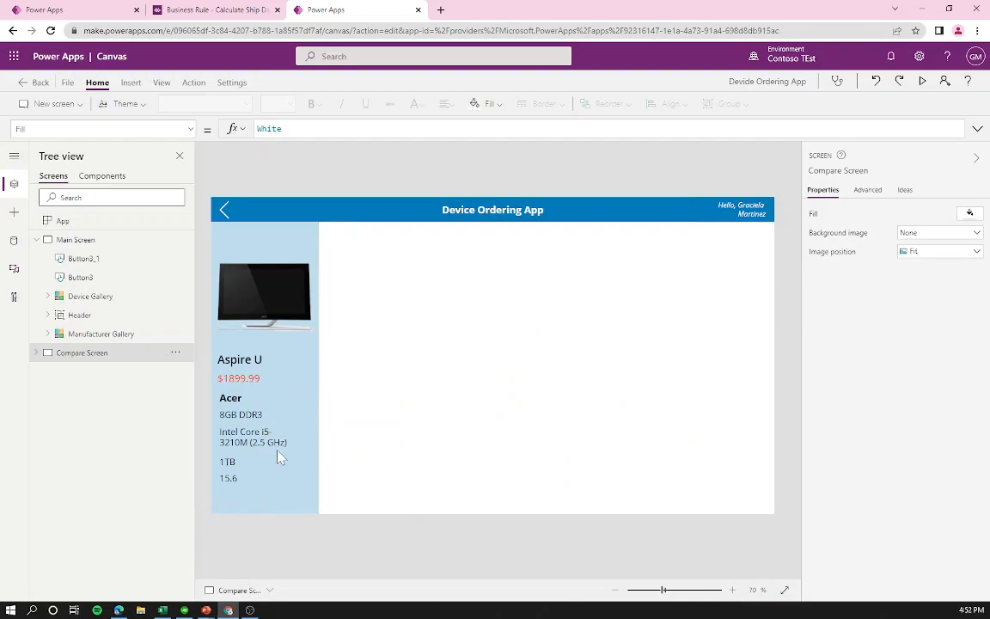
click(131, 241)
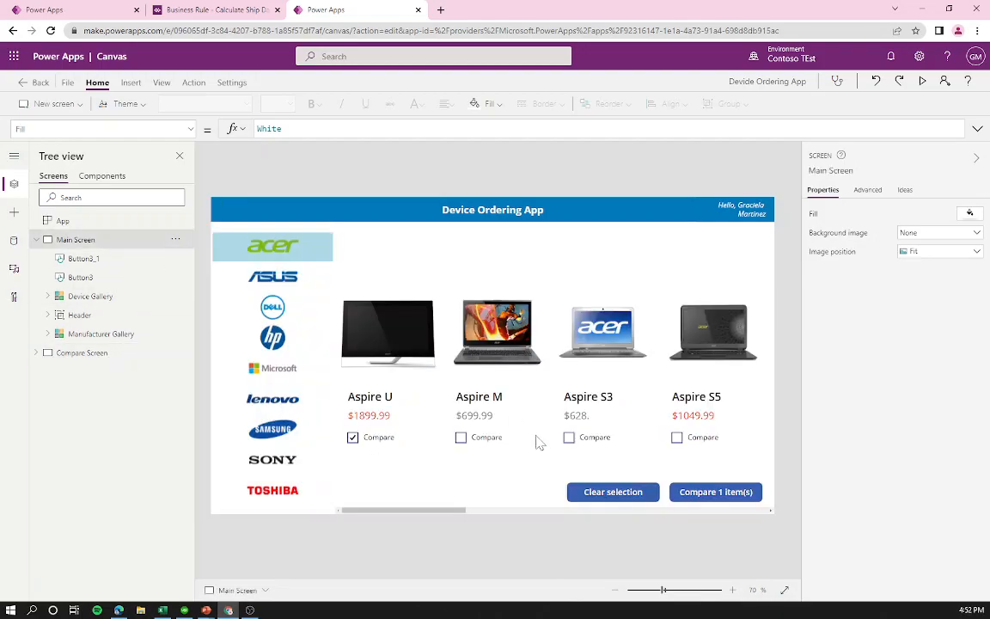
click(676, 437)
click(127, 350)
Step: Show the app's data sources from the View menu
click(44, 10)
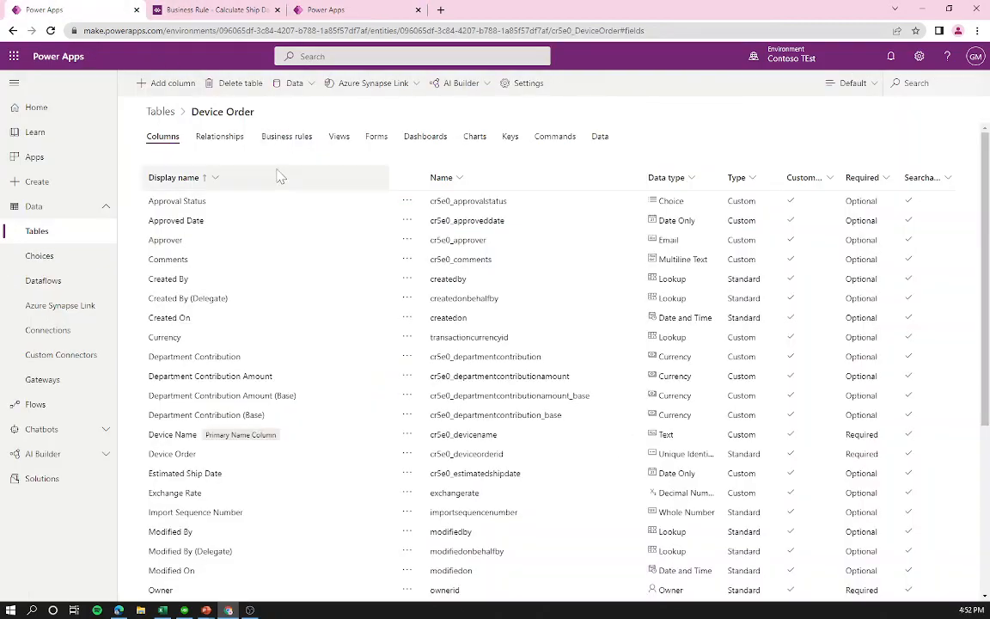
click(328, 9)
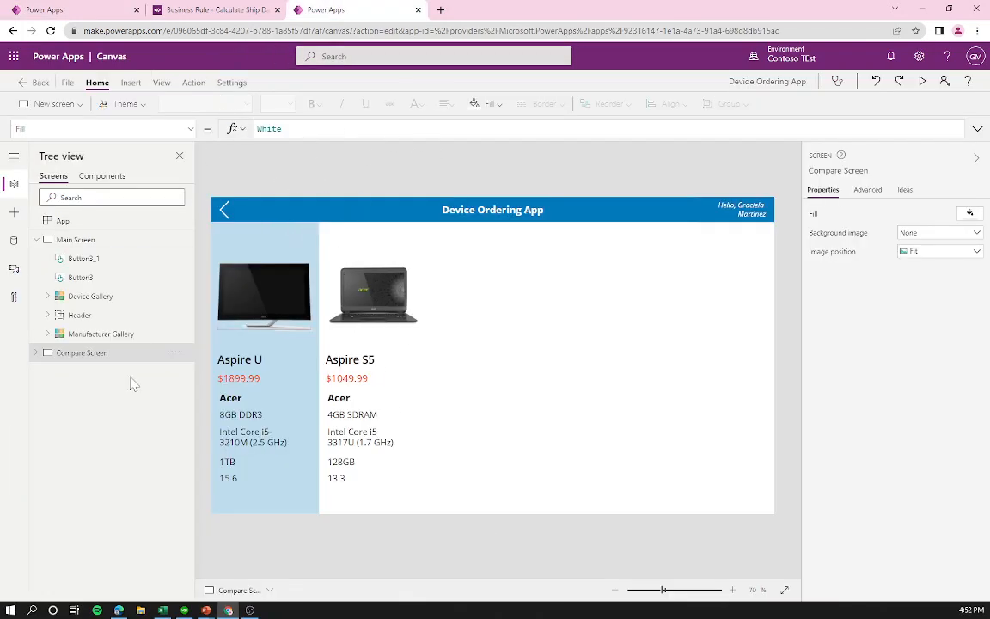
click(160, 83)
click(72, 106)
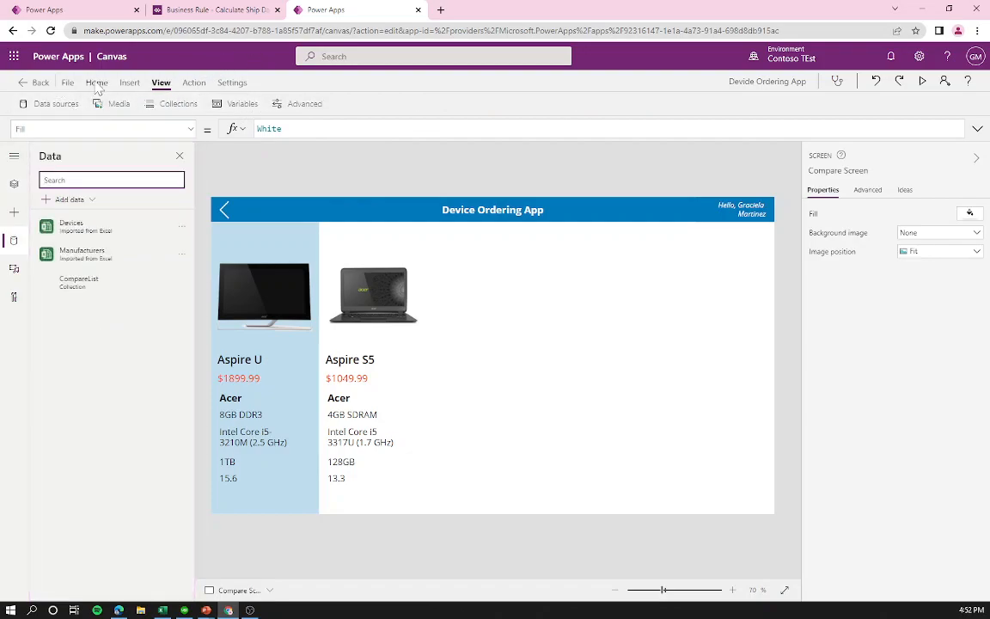
Step: Add the Dataverse Device Orders table as a data source after searching 'devic'
click(97, 82)
click(13, 182)
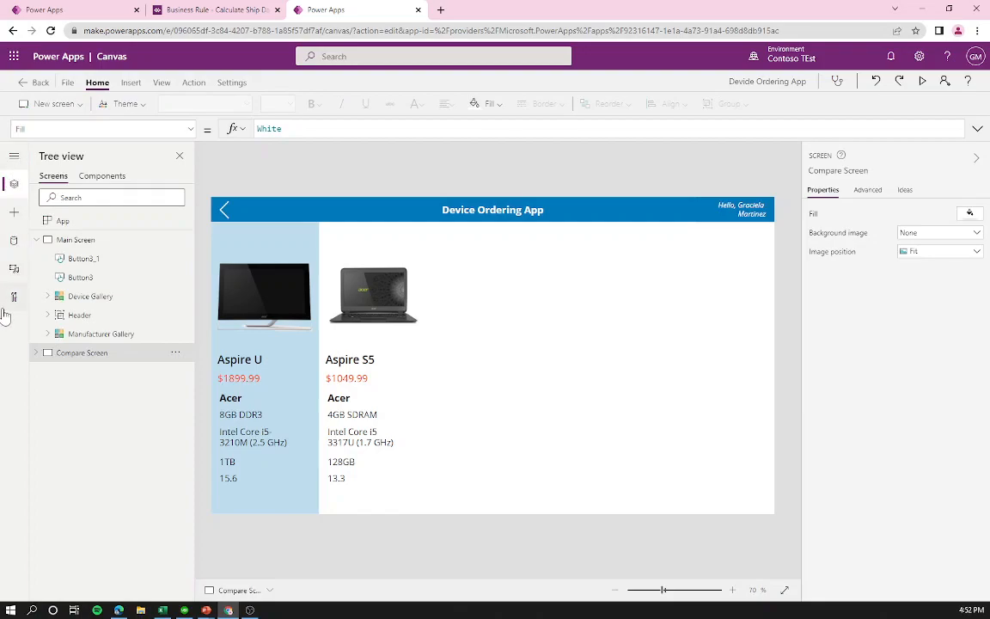
click(13, 244)
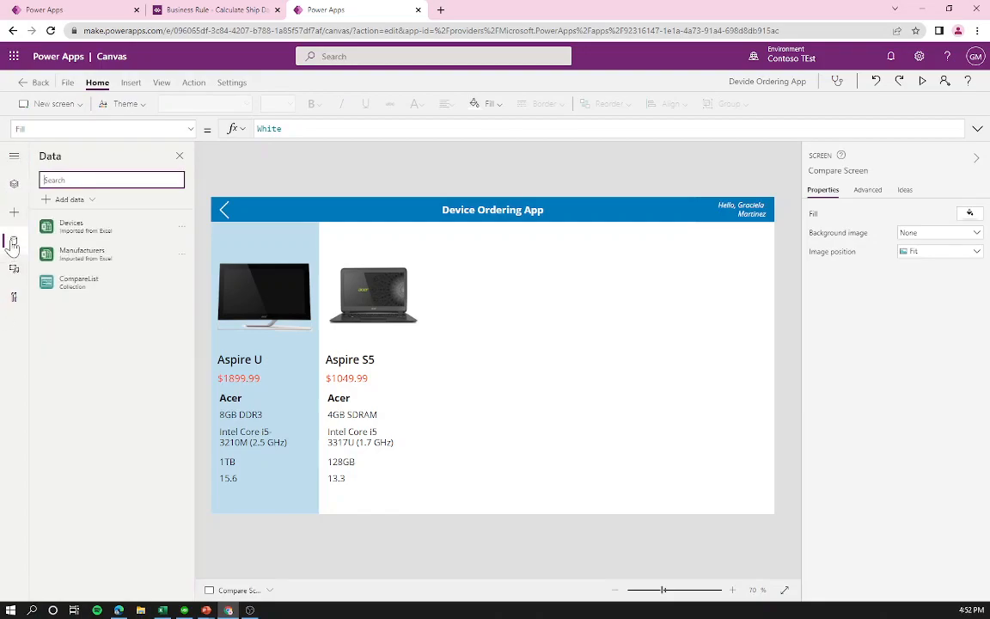
click(69, 200)
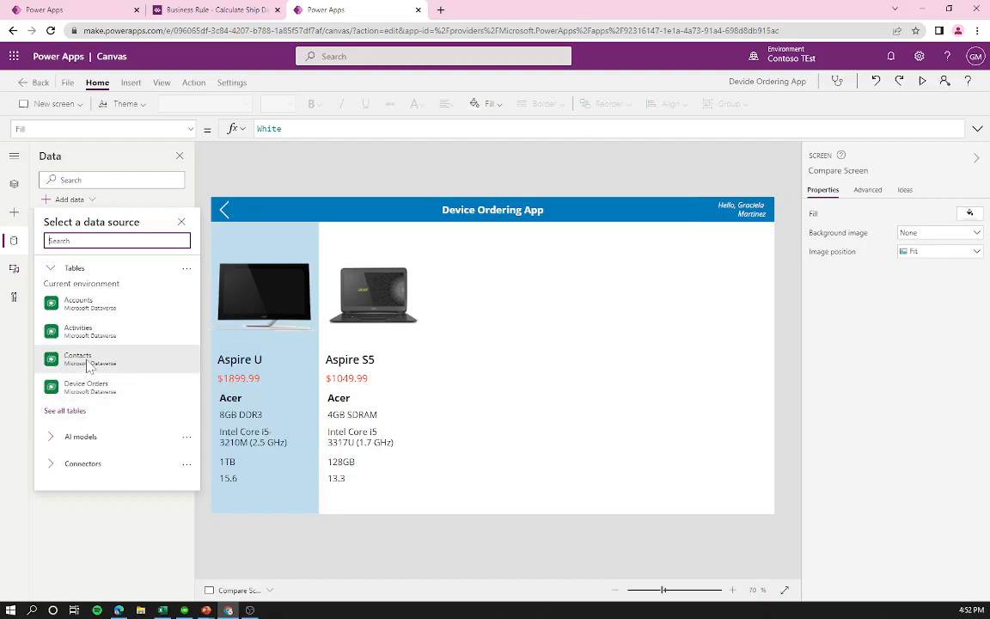
text(devic)
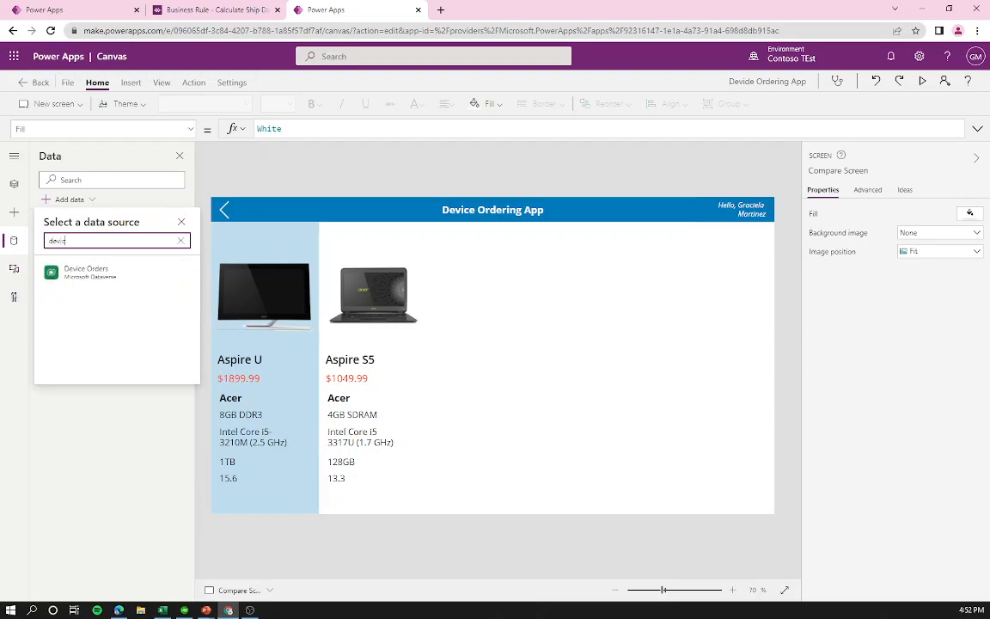
click(86, 272)
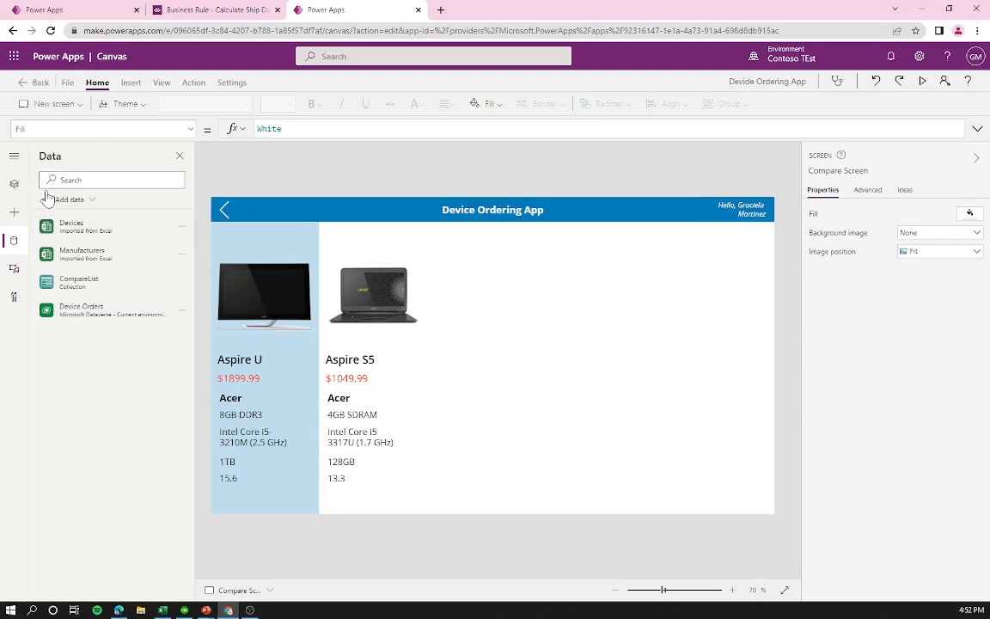
Step: In preview, mark ICONIA W5 too and compare all three devices, then close the preview
click(13, 183)
click(73, 240)
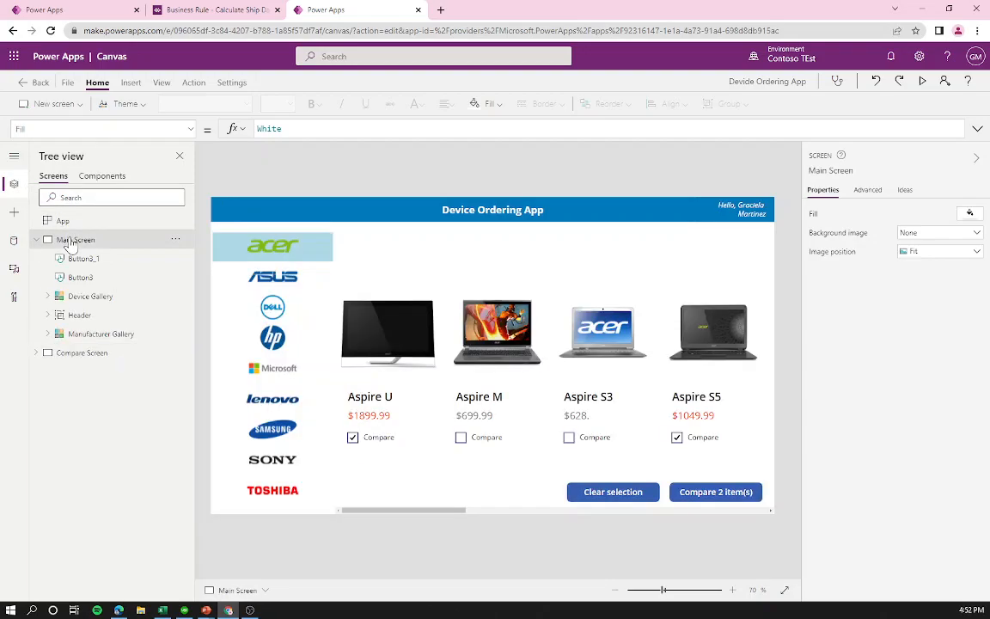
click(920, 83)
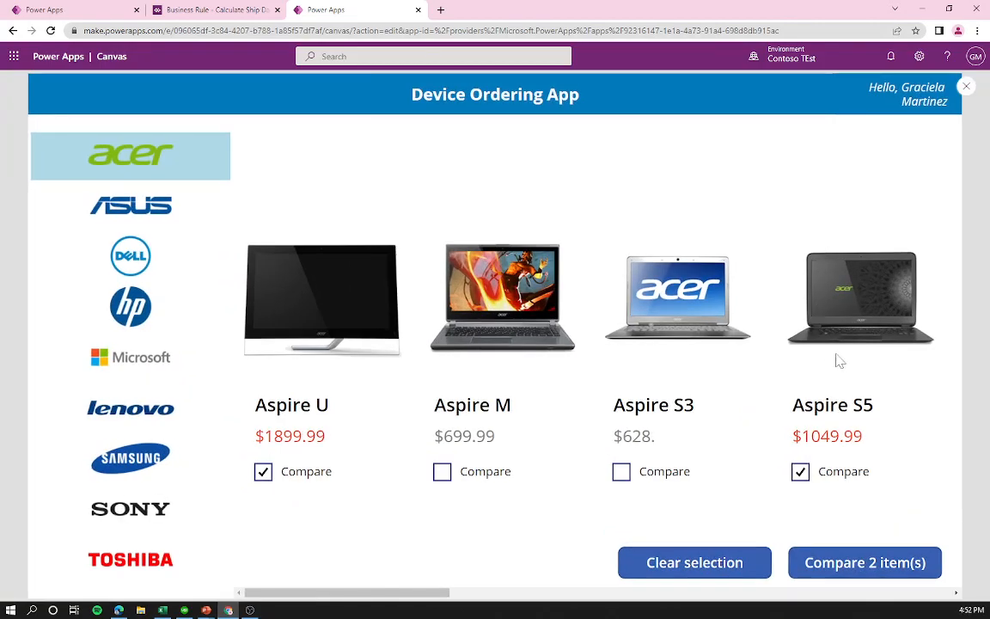
scroll(507, 515, right, 3)
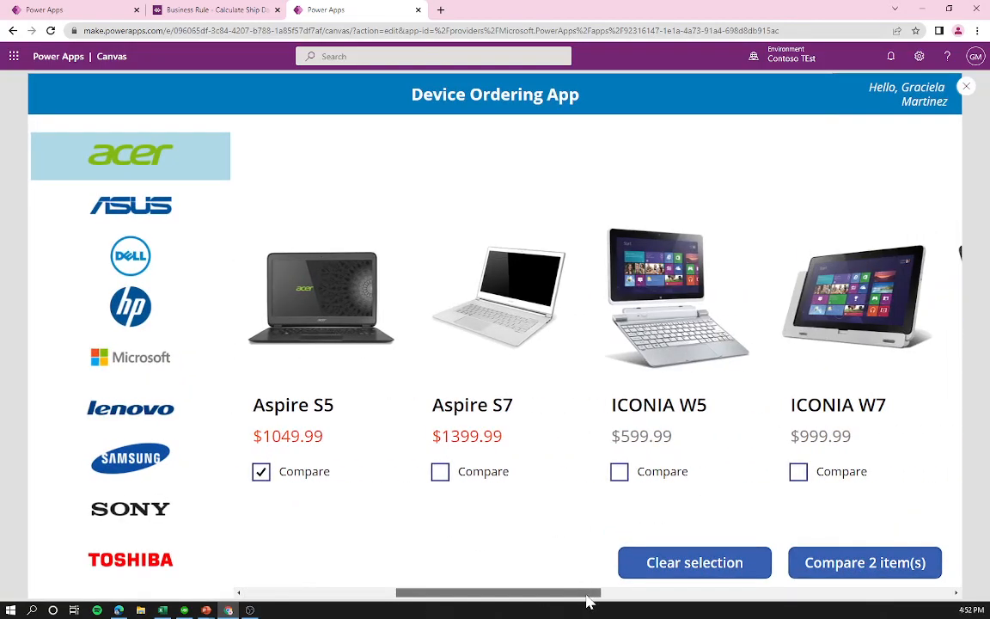
click(620, 472)
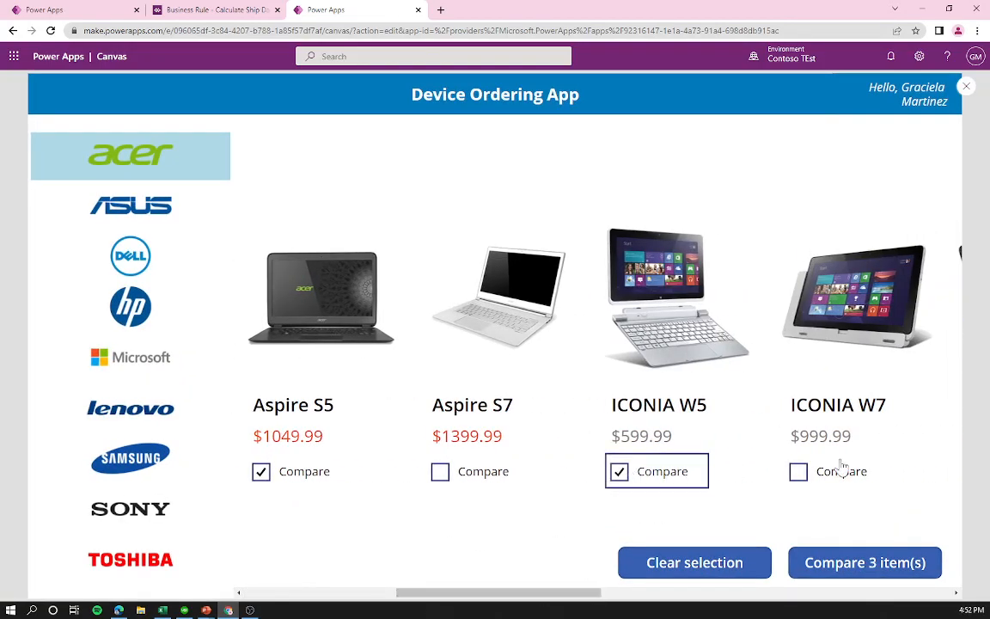
click(885, 566)
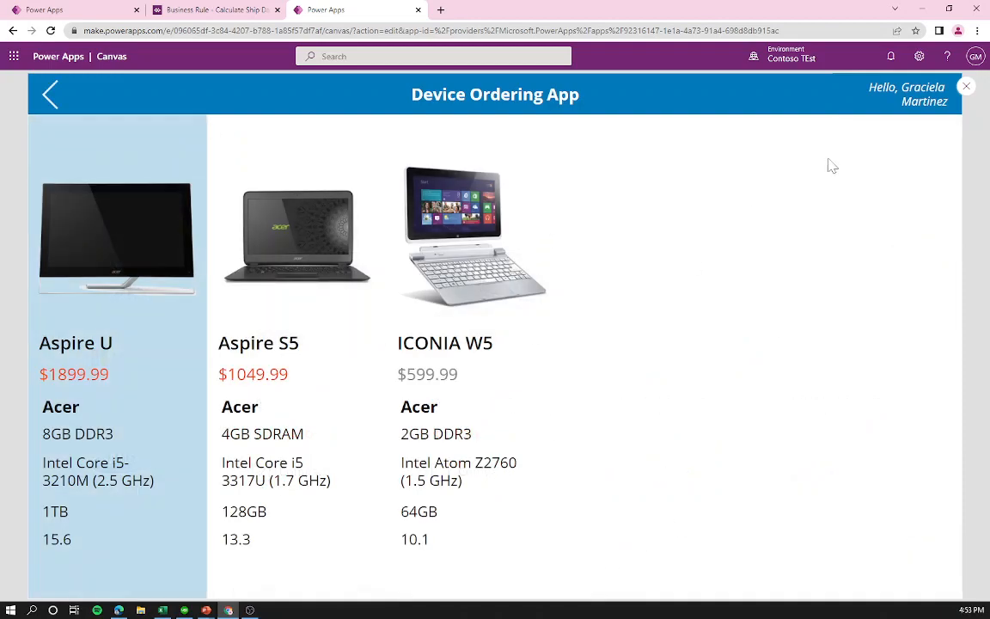
click(966, 86)
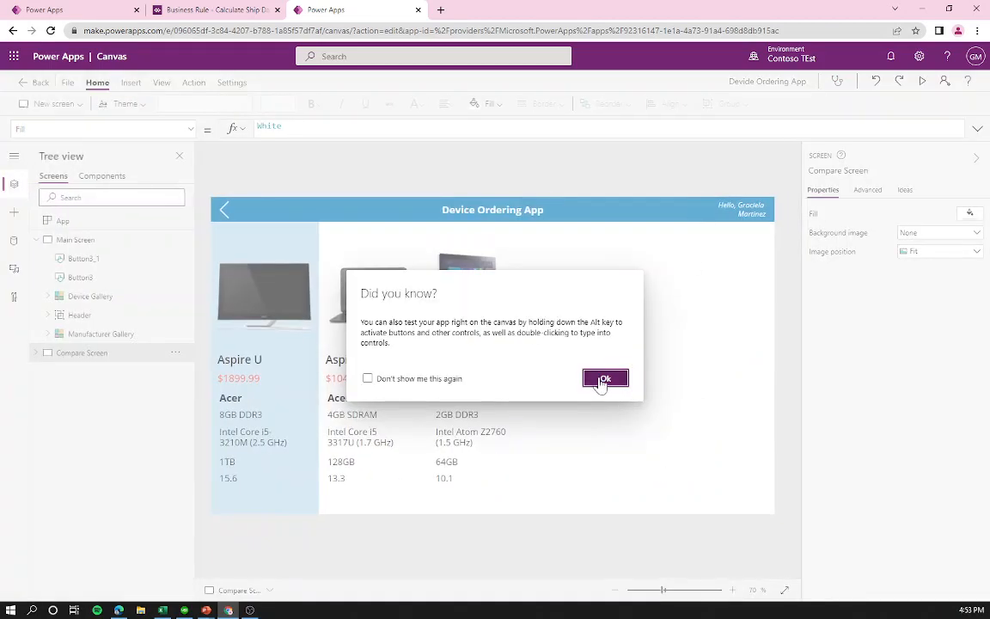
click(604, 379)
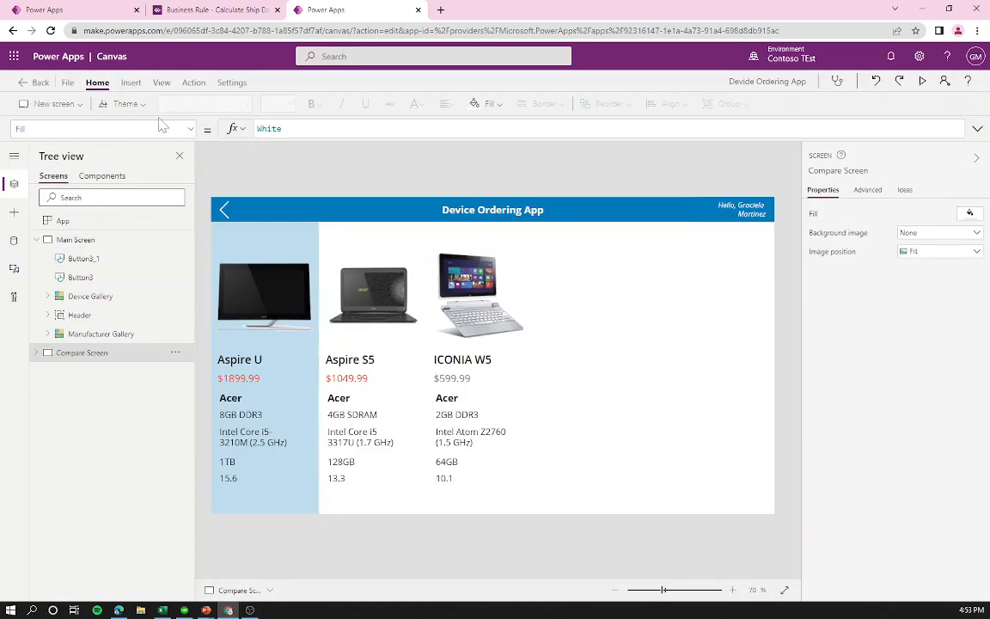
Step: Insert an Edit form on the Compare Screen with Device Orders as its data source
click(131, 83)
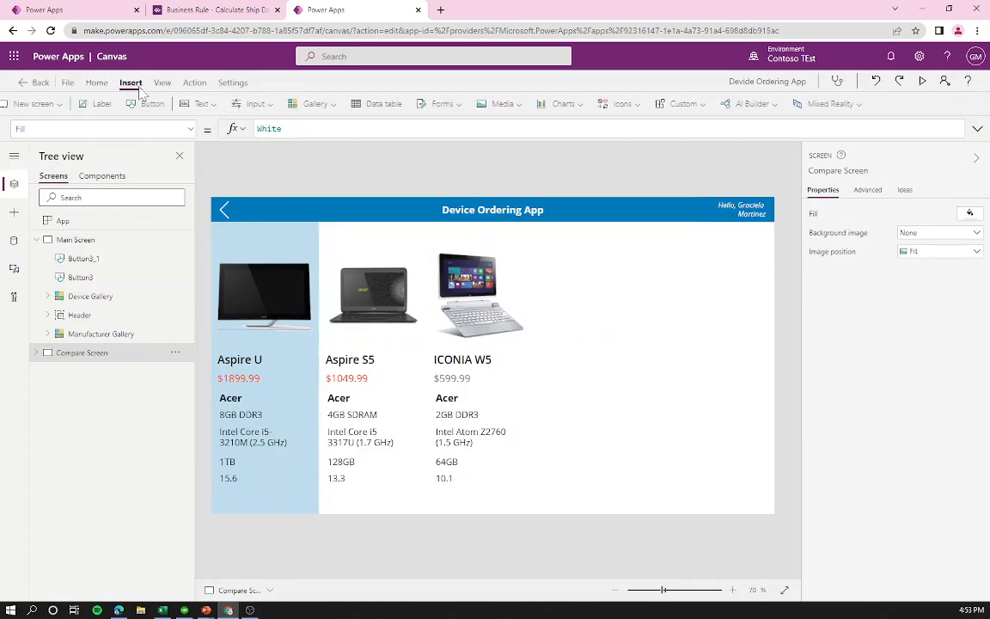
click(478, 106)
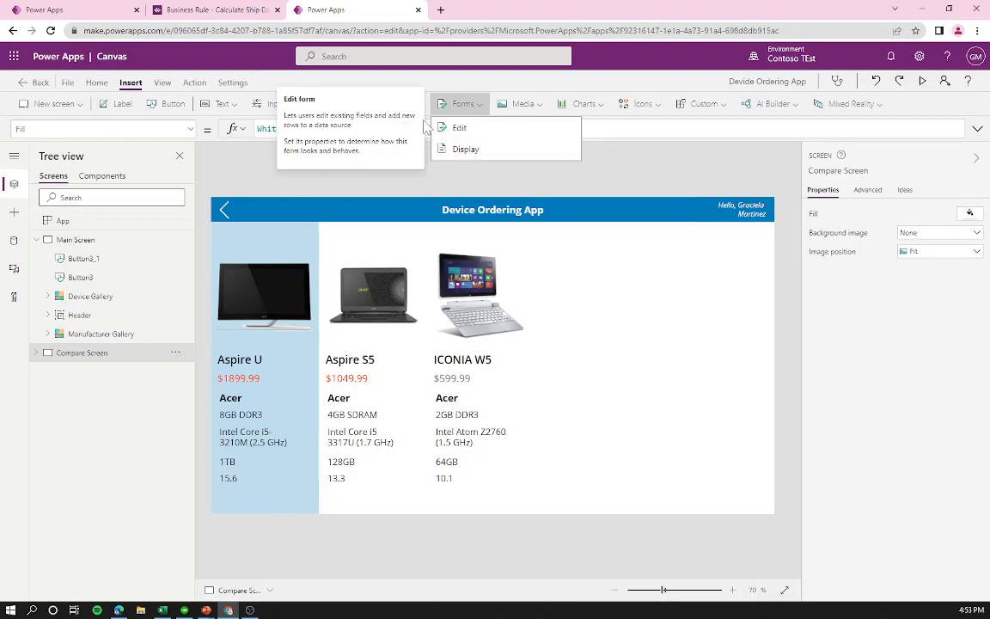
click(466, 129)
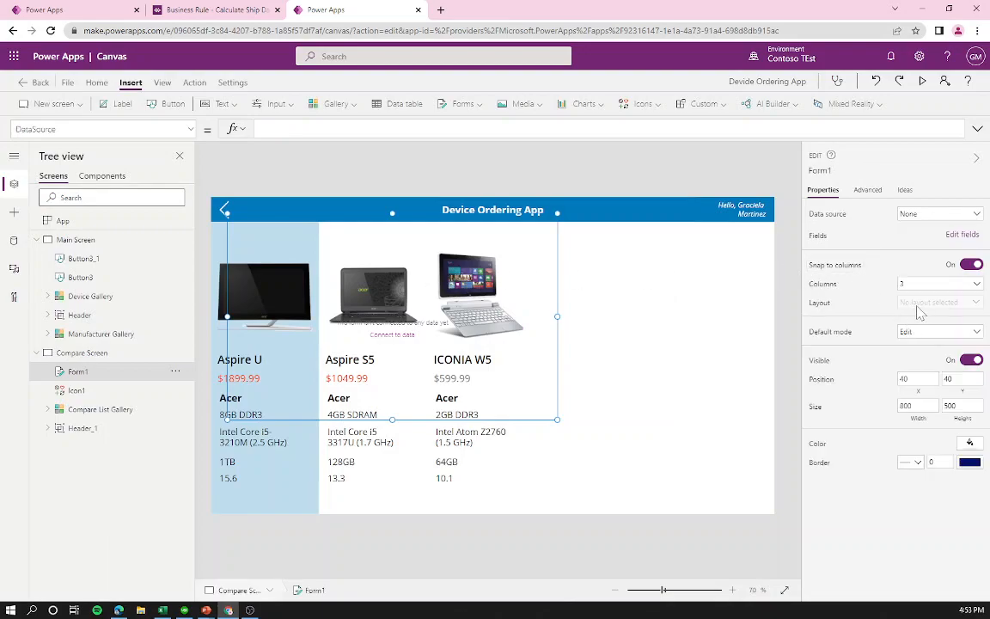
click(945, 215)
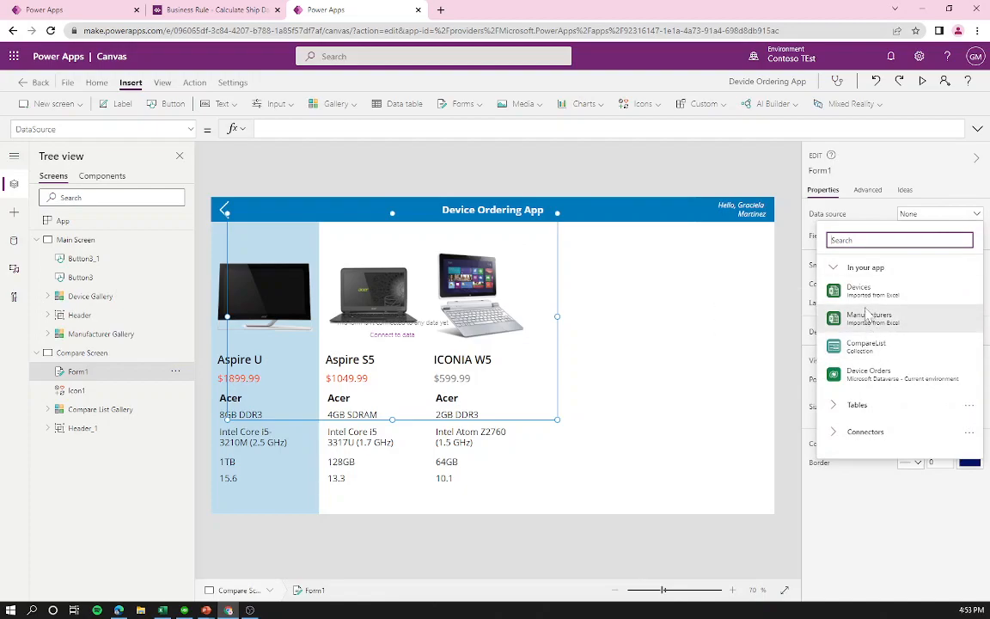
click(874, 375)
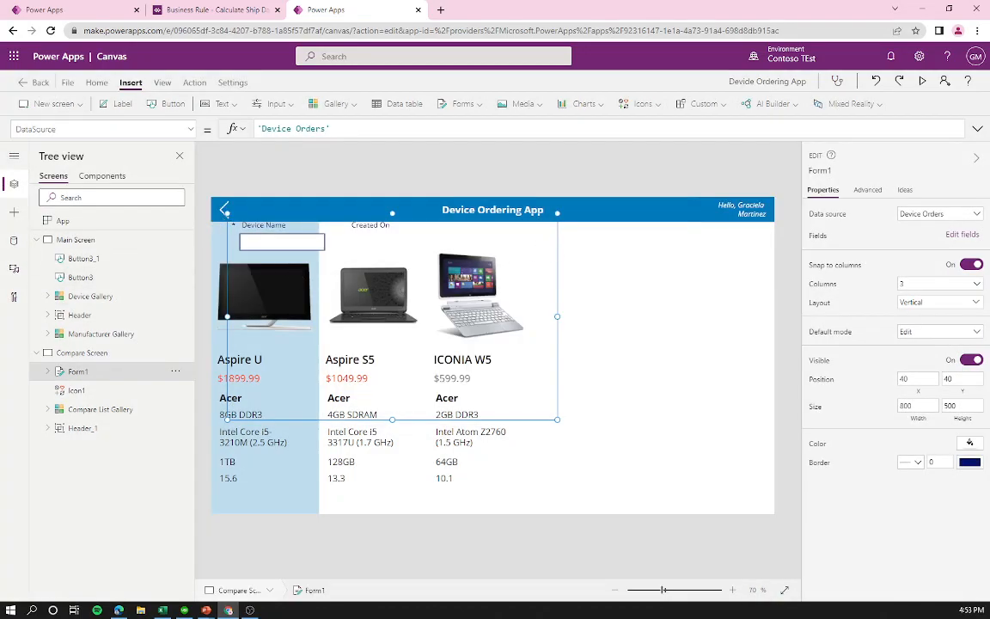
Step: Move Form1 to the right of the devices and narrow it to fit
click(229, 231)
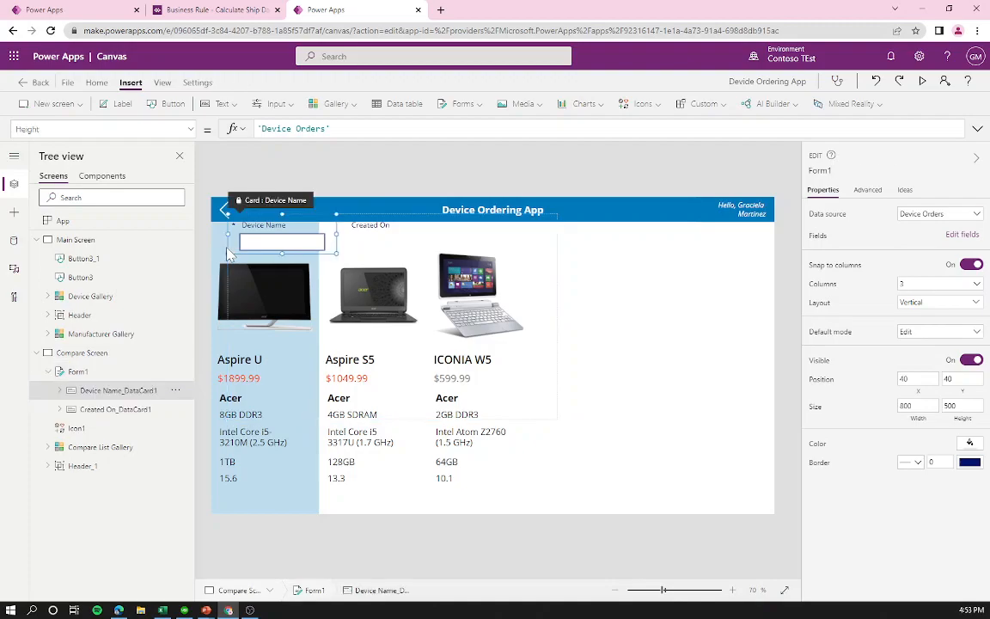
click(570, 299)
click(560, 183)
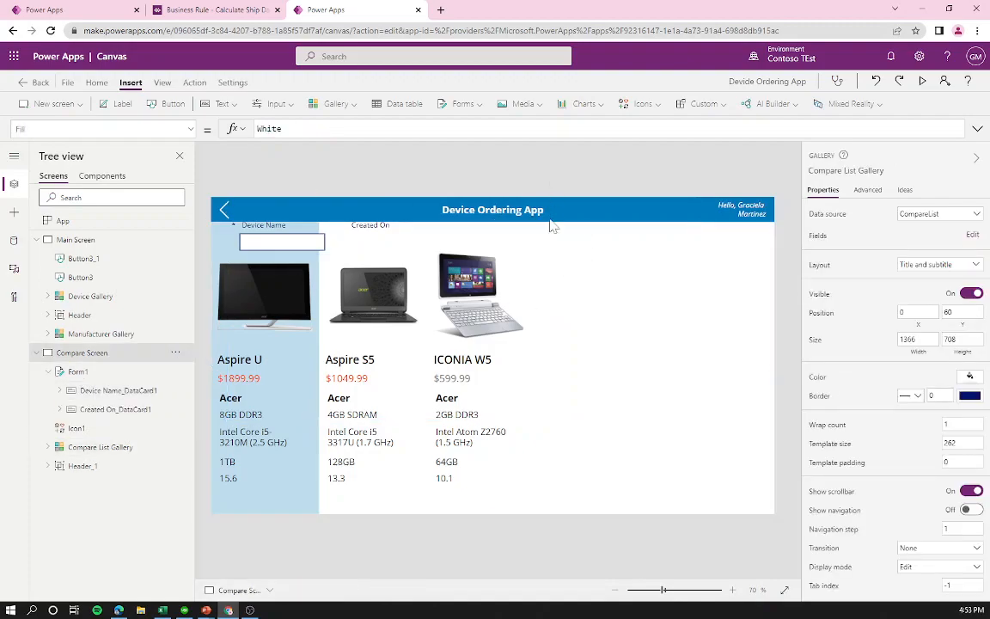
click(558, 245)
drag(558, 247, 769, 282)
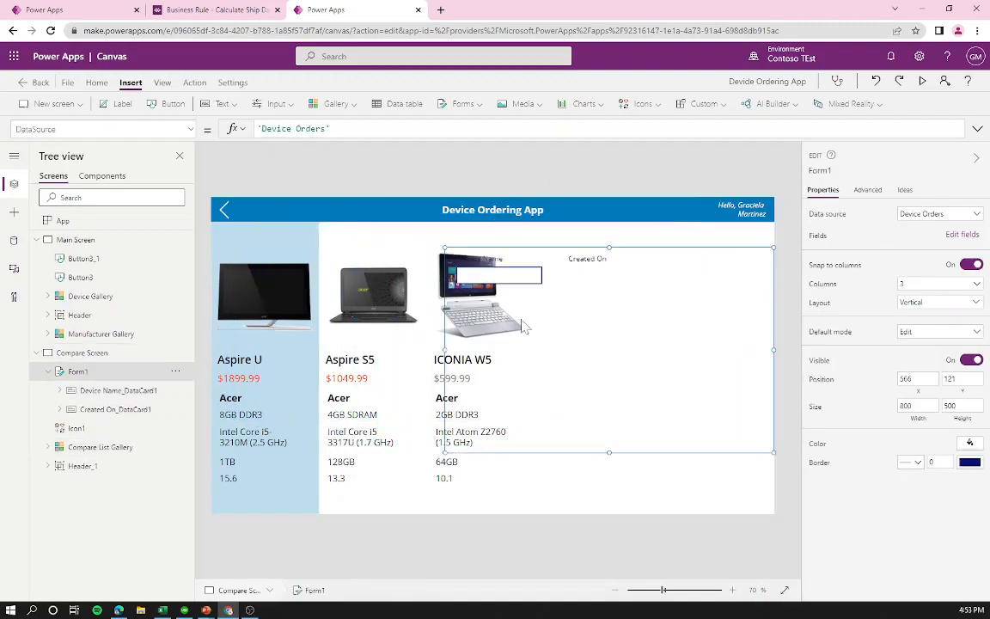
drag(442, 349, 534, 350)
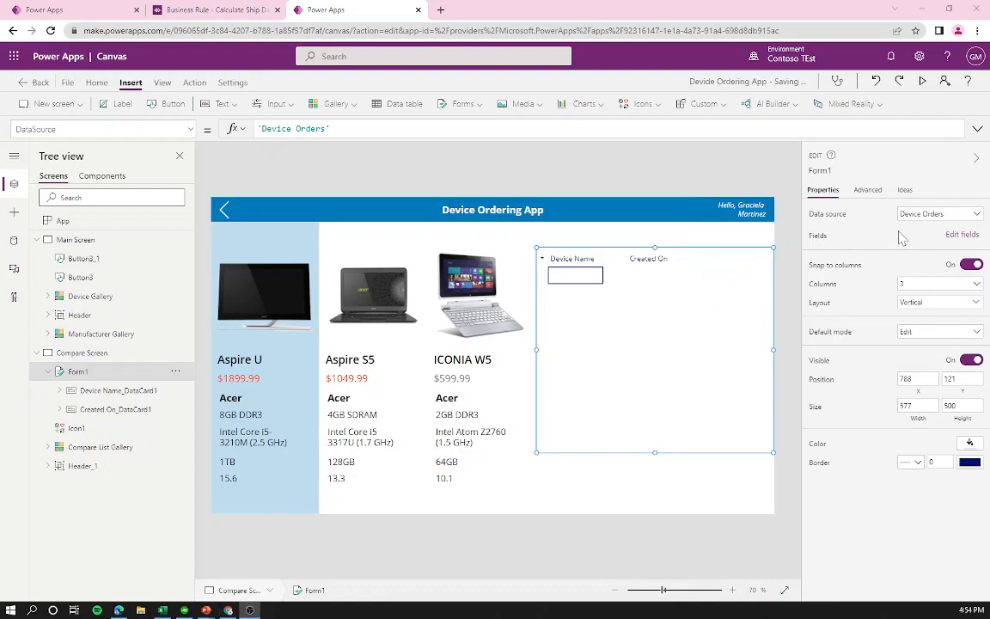
Step: Add the Price and Approver fields to the Device Orders form
click(964, 237)
click(660, 183)
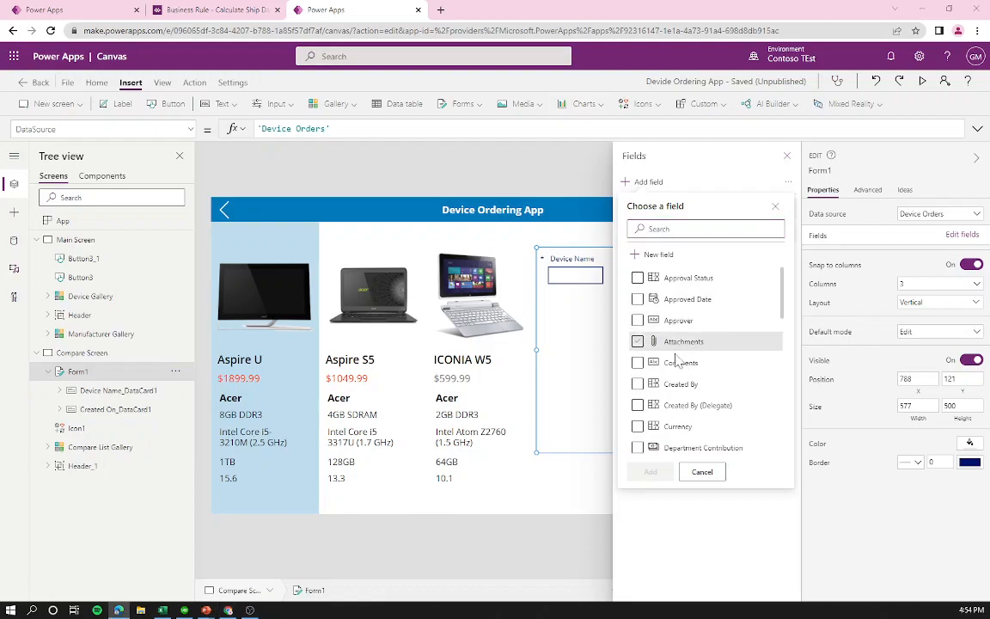
click(665, 229)
text(pri)
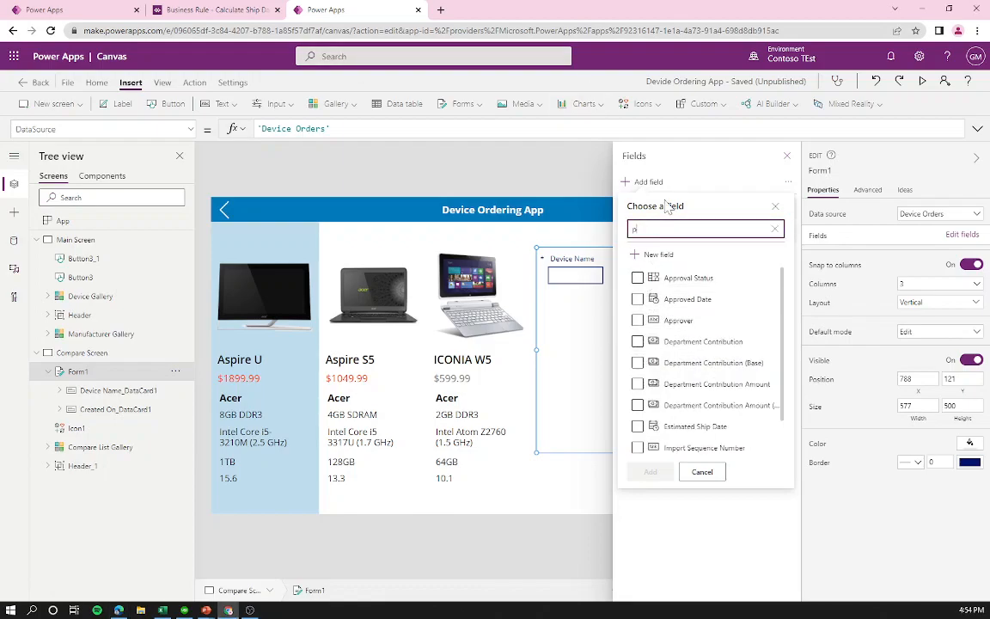
click(637, 278)
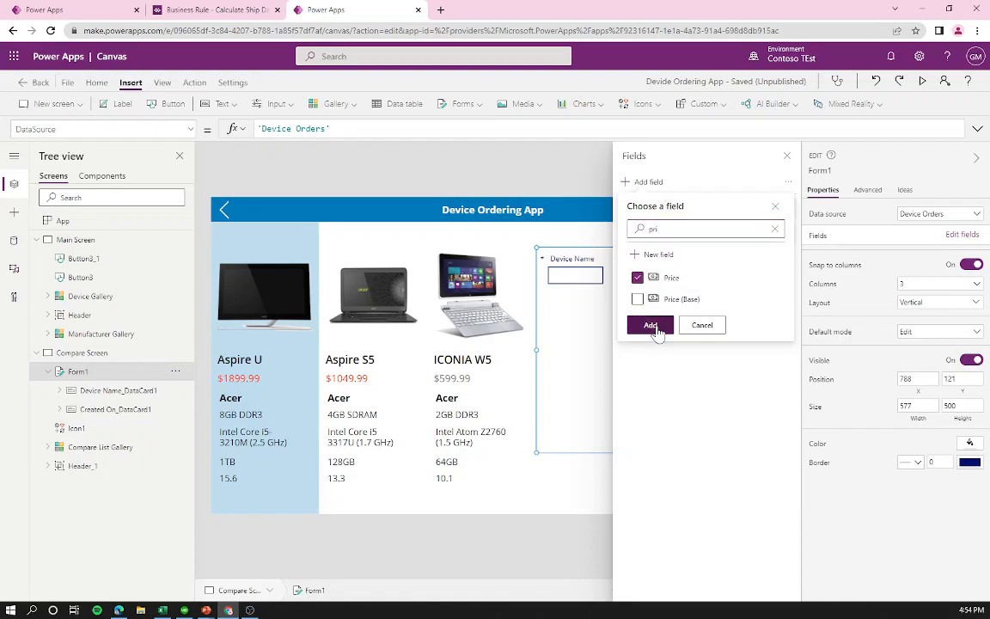
click(653, 325)
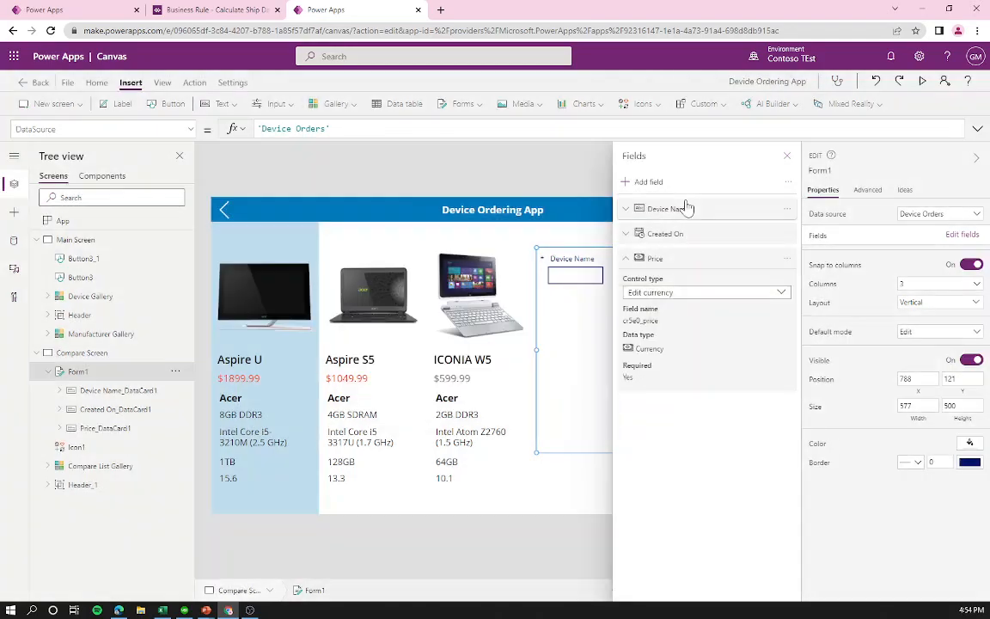
click(653, 181)
text(appr)
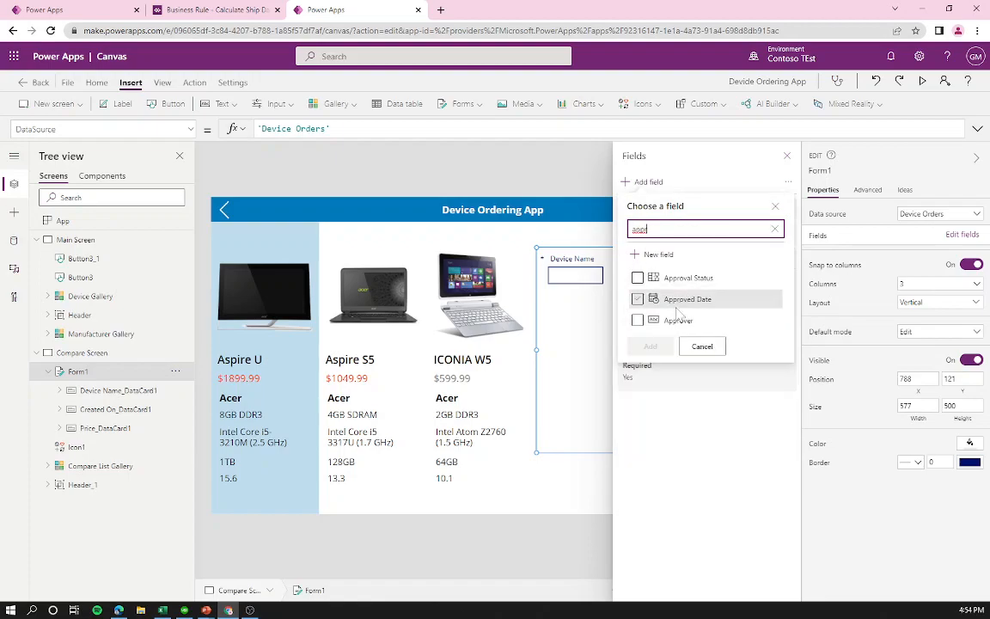
click(638, 319)
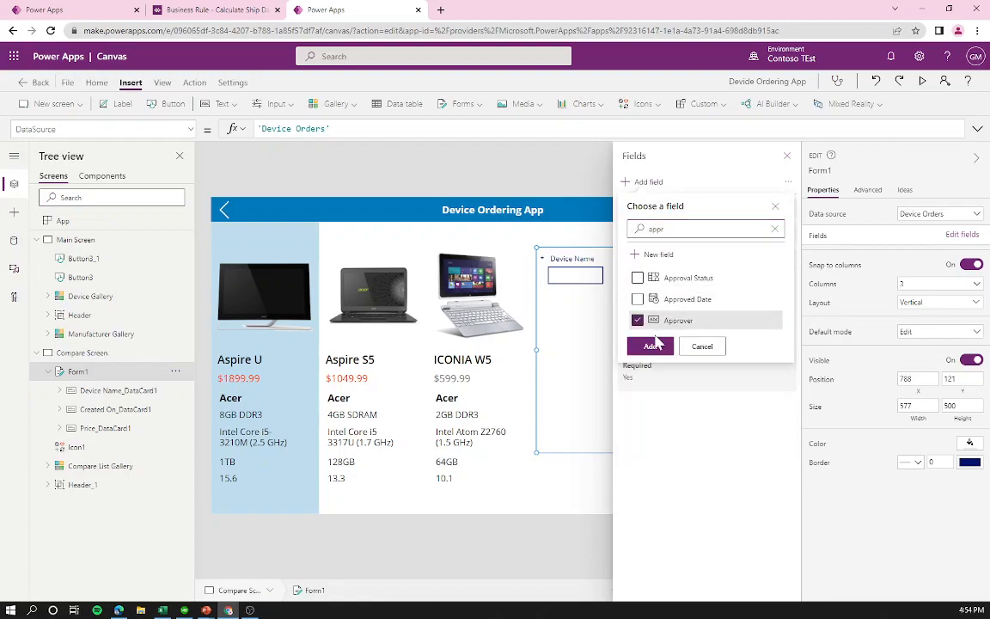
click(651, 346)
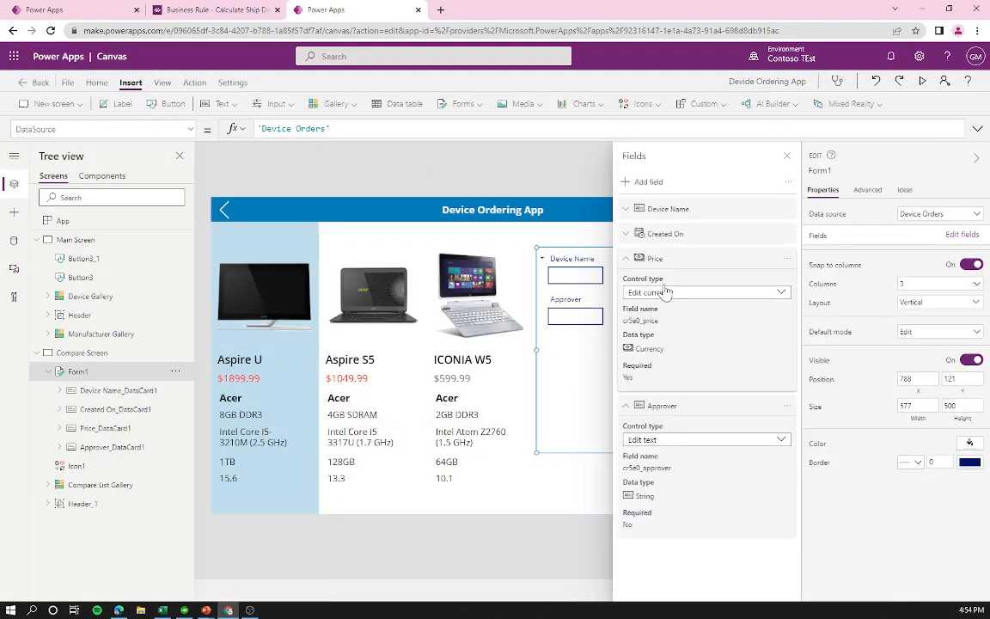
Step: Add Comments, Request Date and Requested By fields, then close the Fields pane
click(653, 182)
click(683, 344)
scroll(691, 353, down, 2)
scroll(694, 356, up, 2)
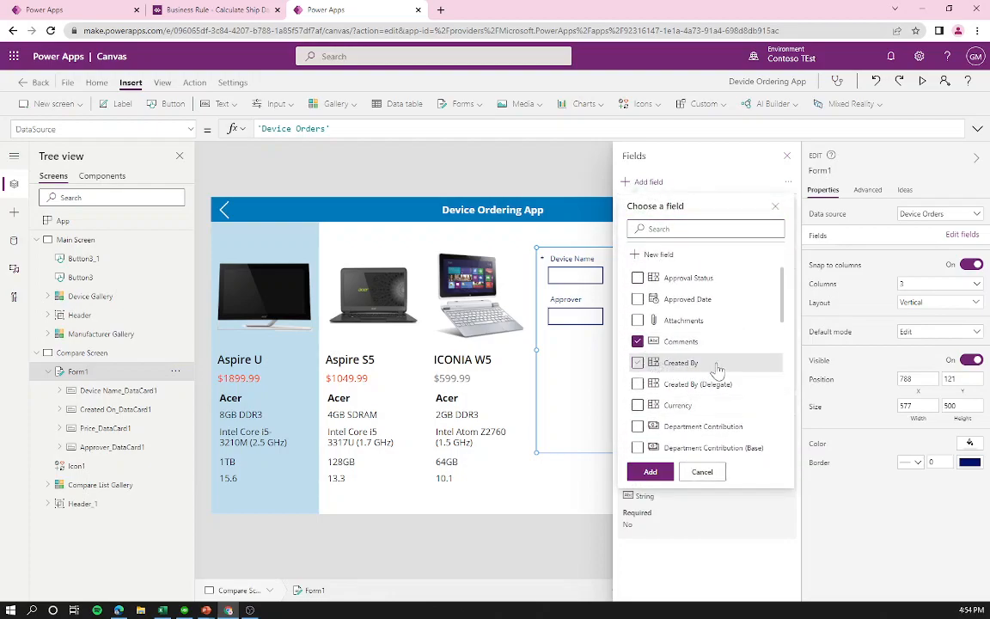
scroll(694, 354, down, 3)
scroll(694, 353, down, 2)
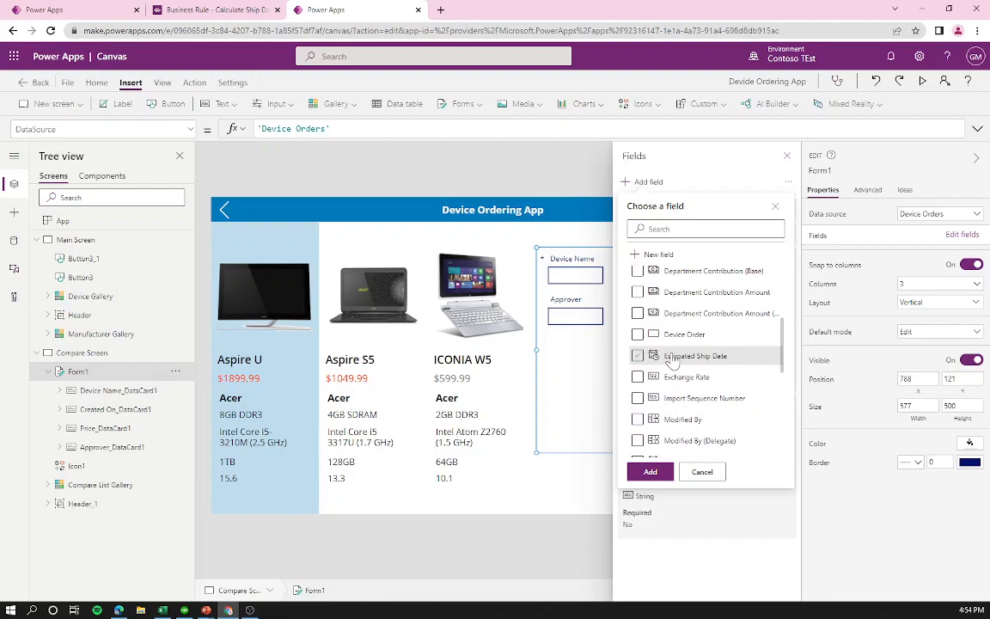
scroll(660, 412, down, 3)
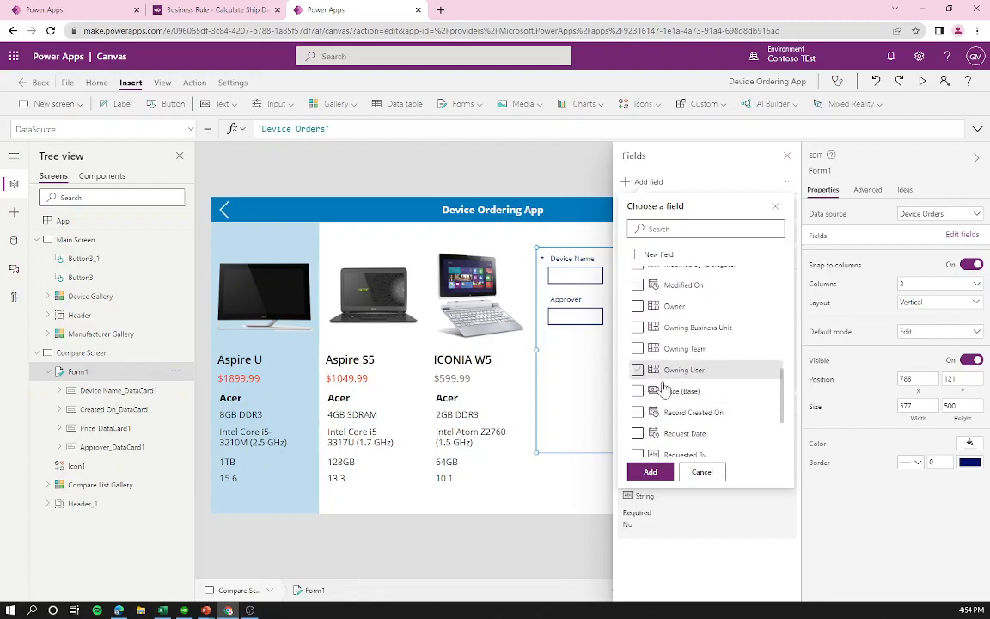
click(636, 435)
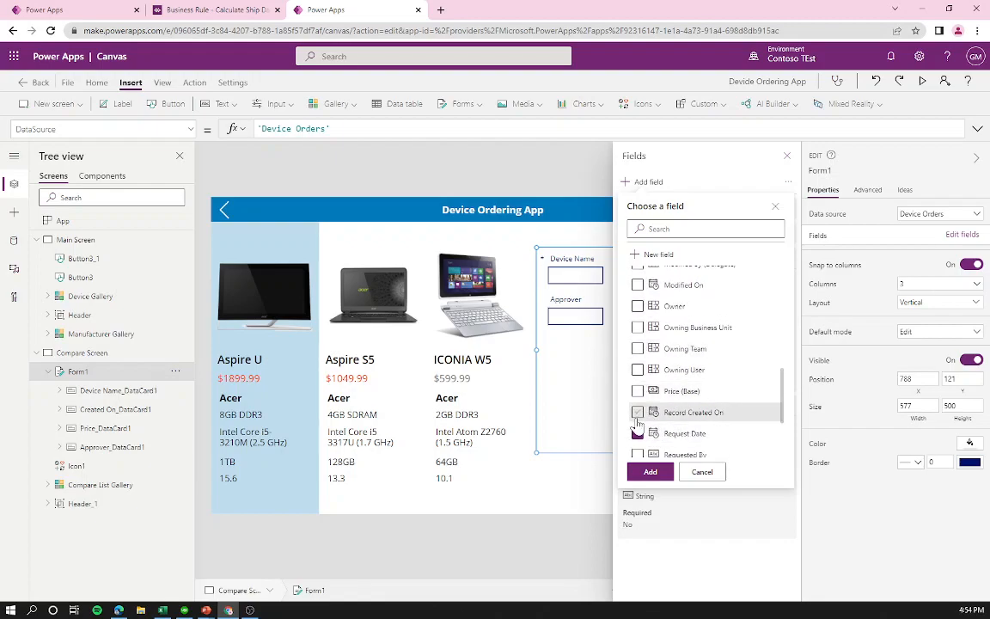
scroll(636, 404, down, 1)
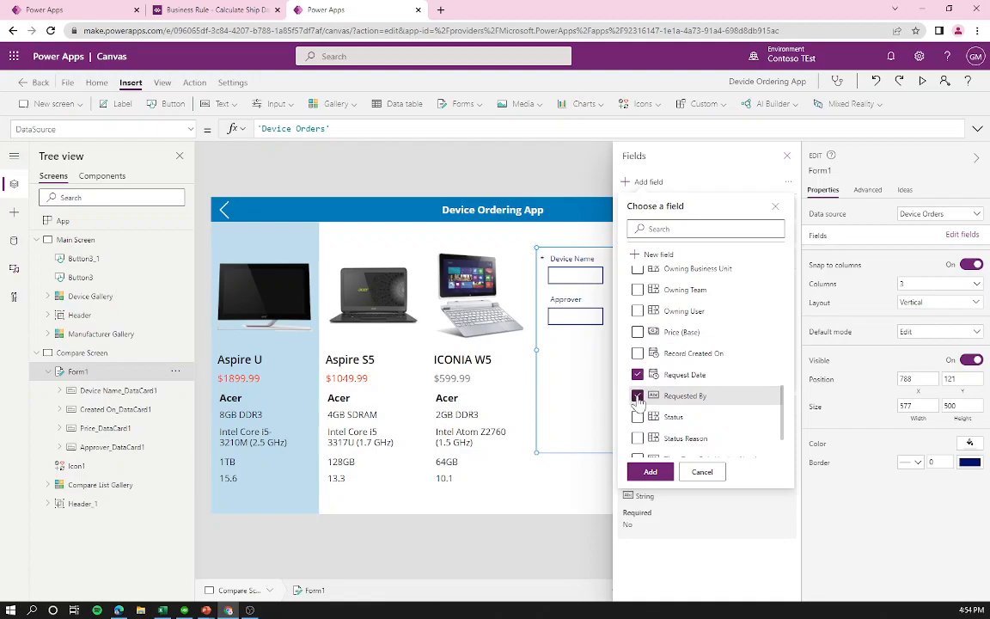
click(650, 471)
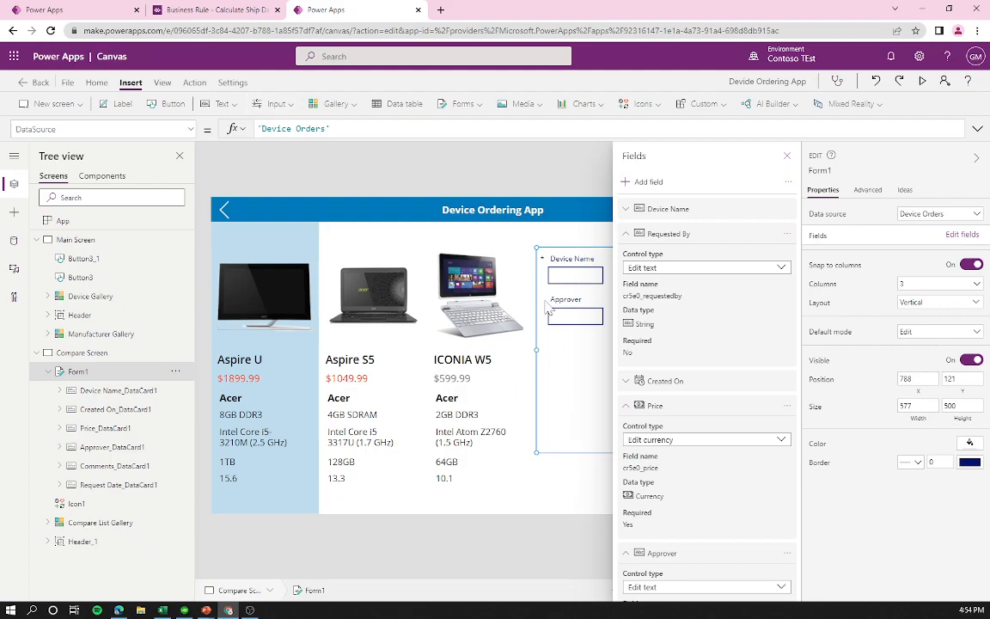
click(786, 155)
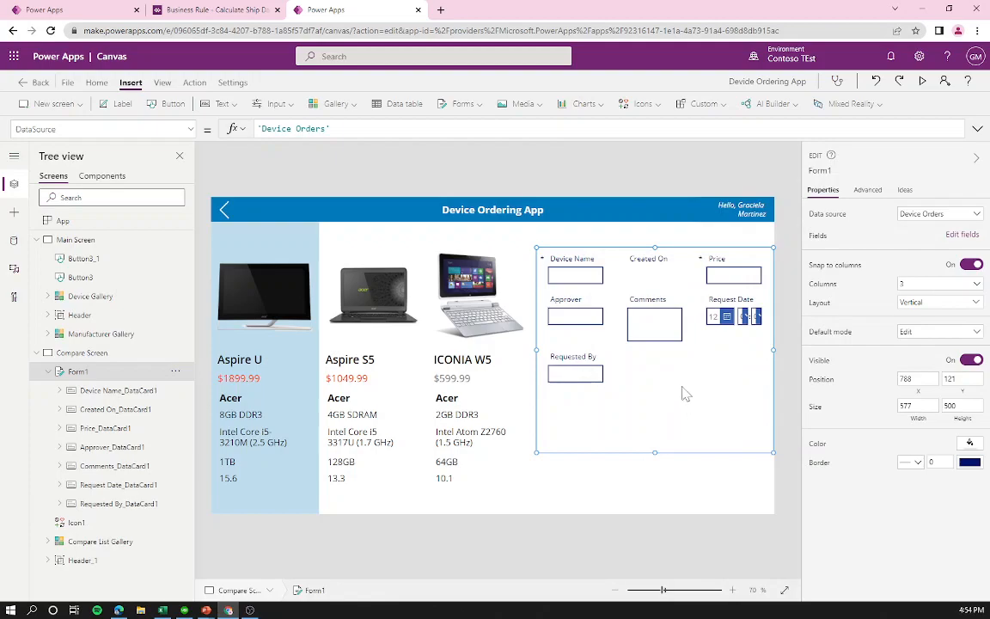
Step: Lay Form1 out in one column, lengthen it to show all fields, and preview the app
click(653, 282)
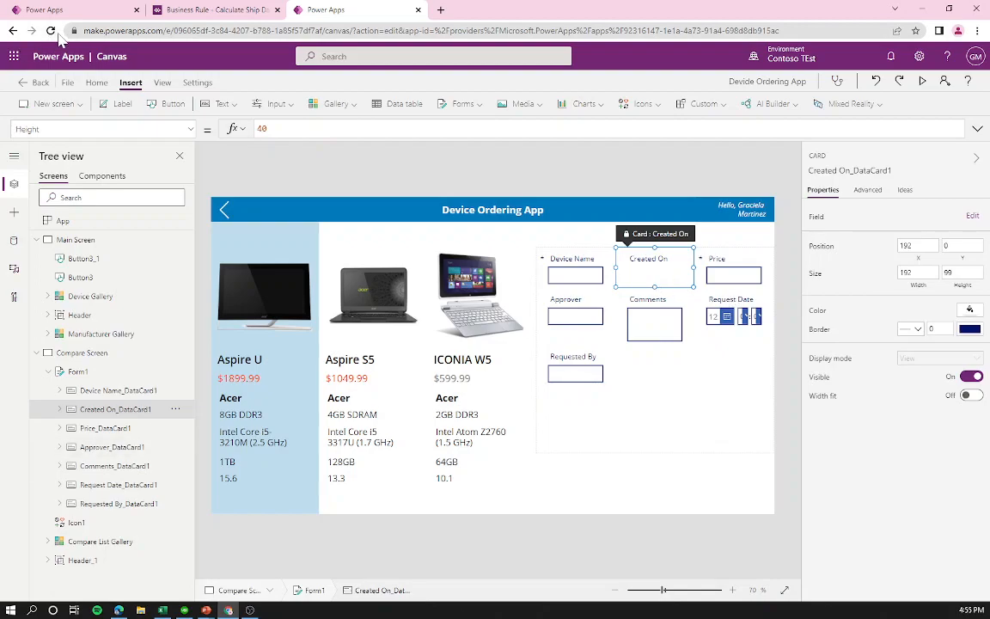
click(696, 403)
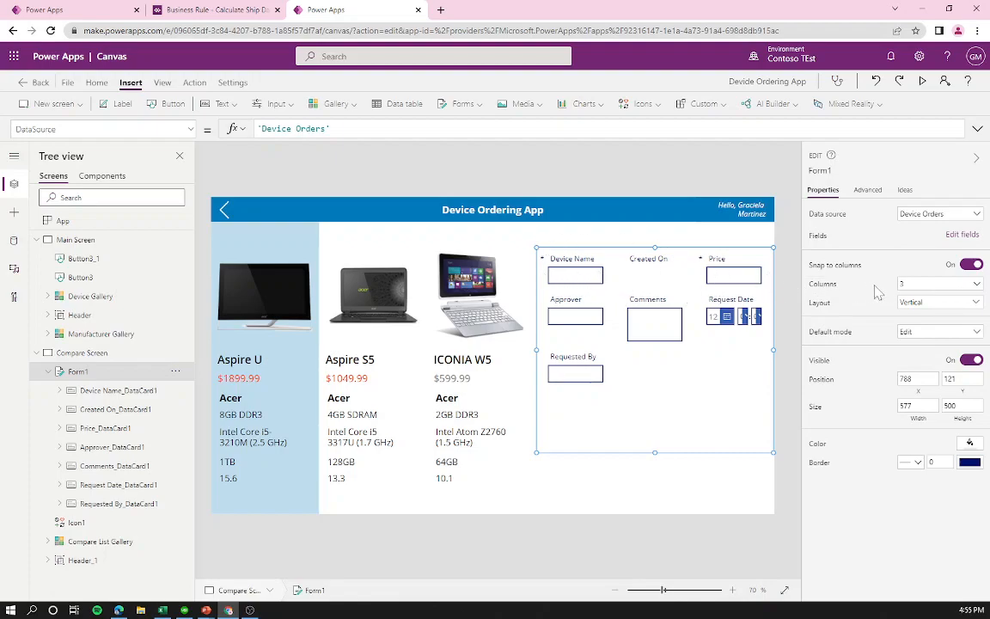
click(923, 285)
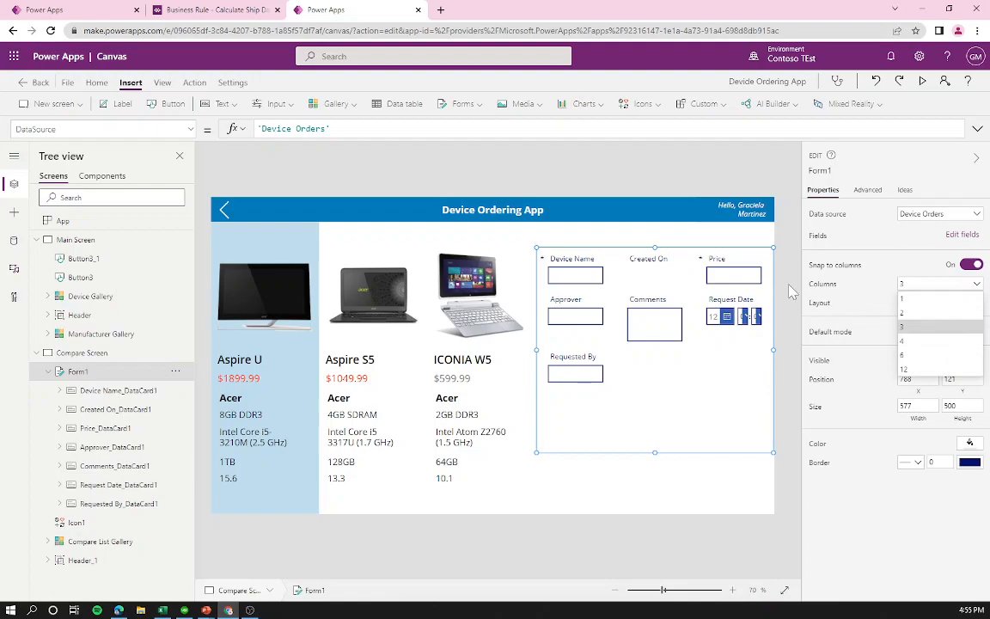
click(948, 299)
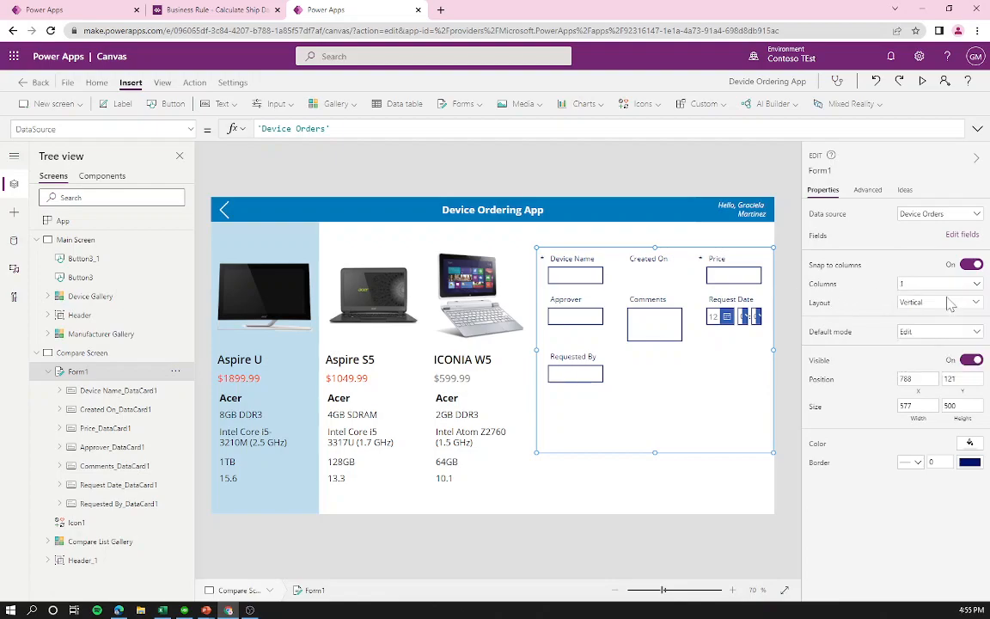
drag(655, 249, 654, 239)
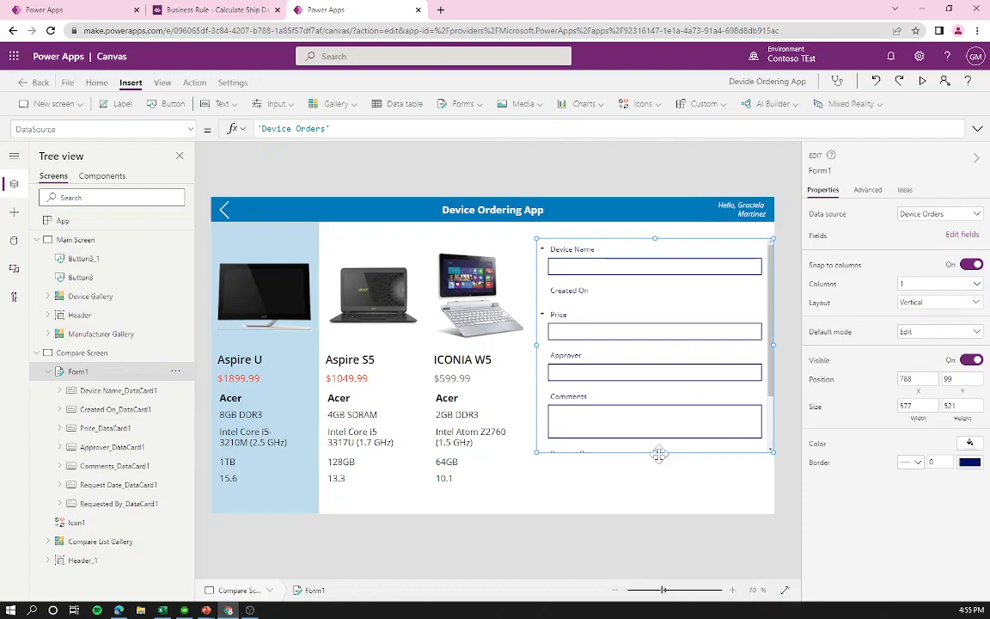
drag(655, 451, 655, 501)
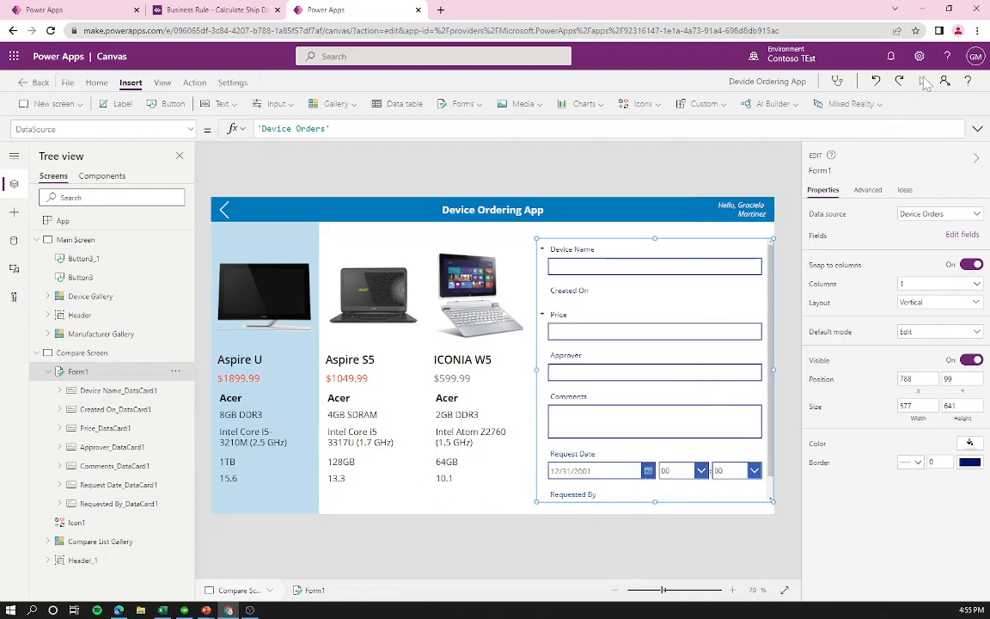
key(F5)
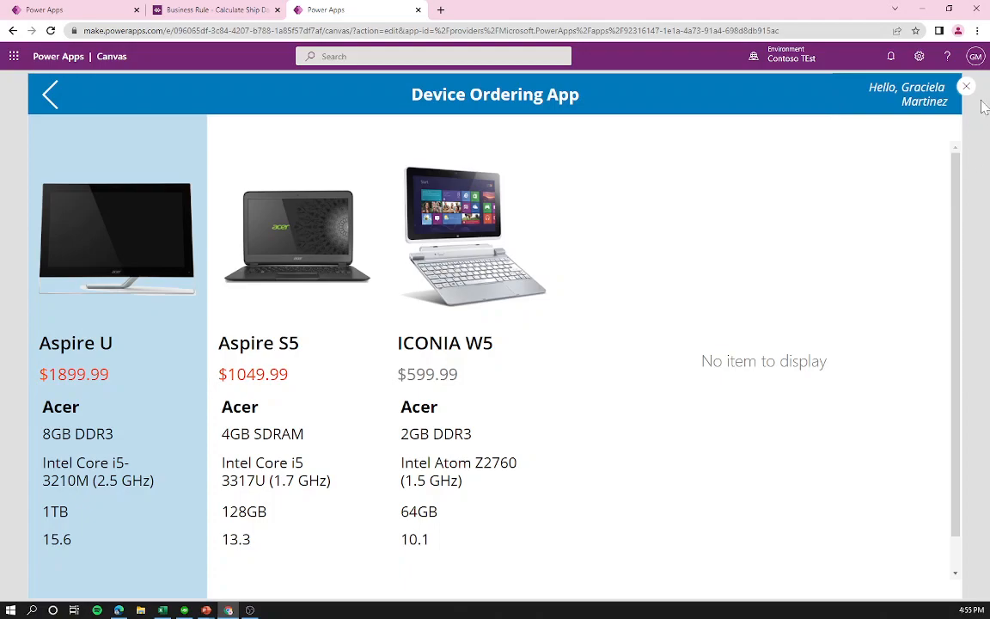
key(Escape)
Step: Dismiss the tip and check Form1's default mode, leaving it as Edit
click(605, 378)
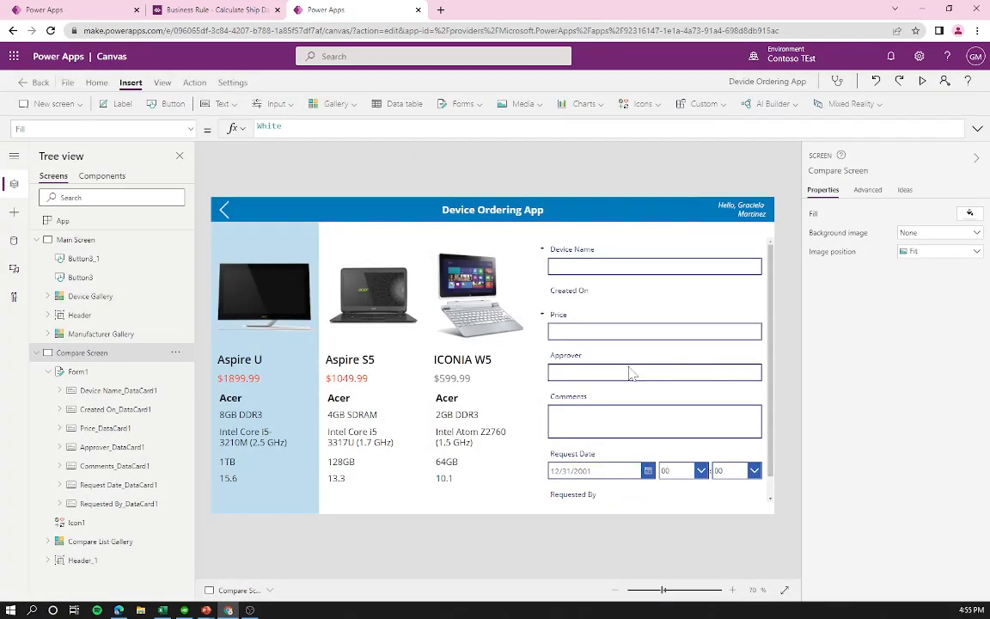
click(694, 308)
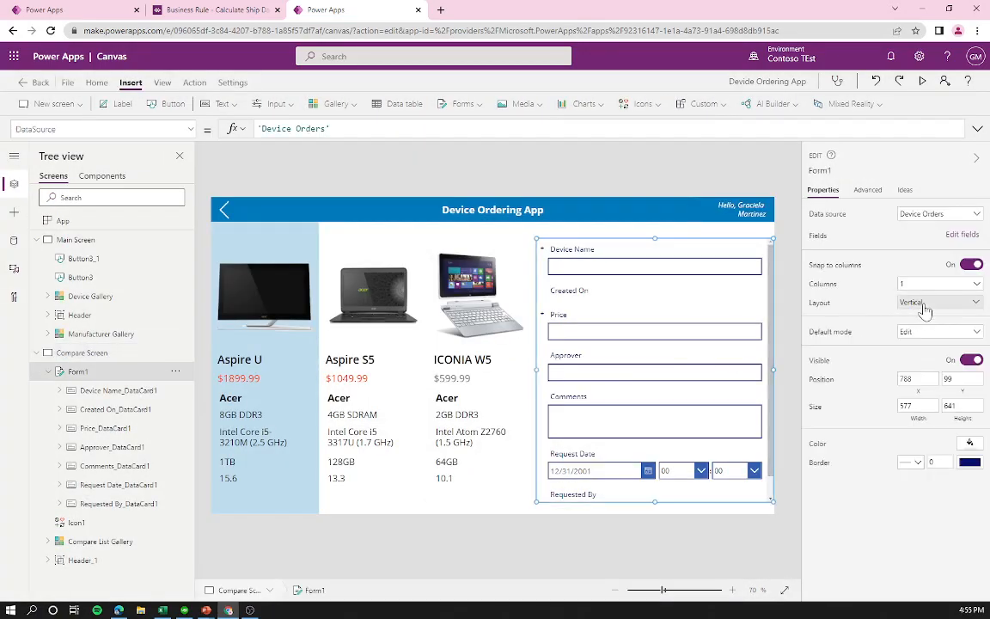
click(955, 341)
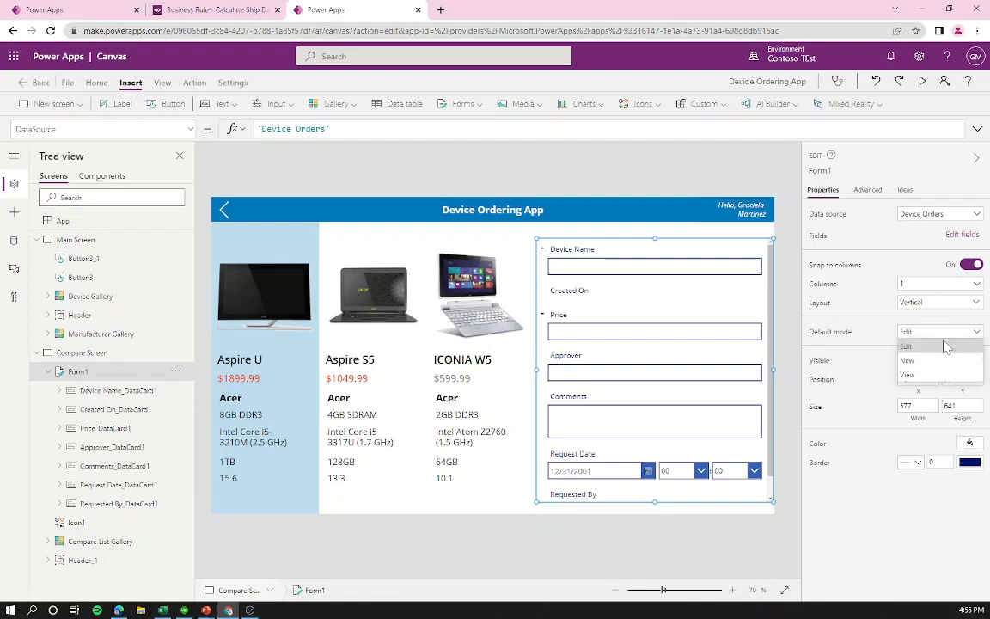
click(857, 346)
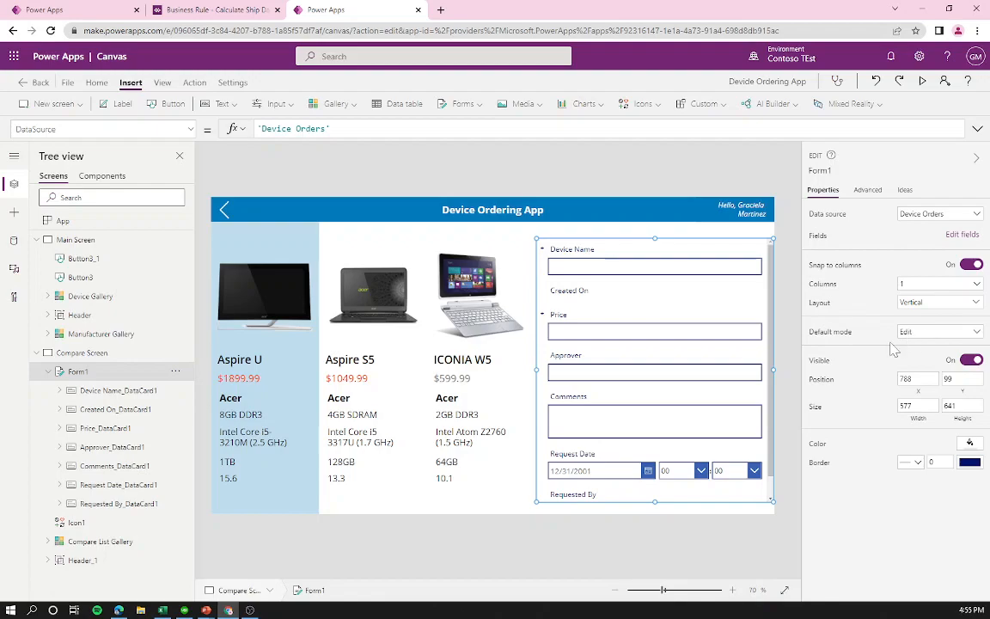
click(920, 335)
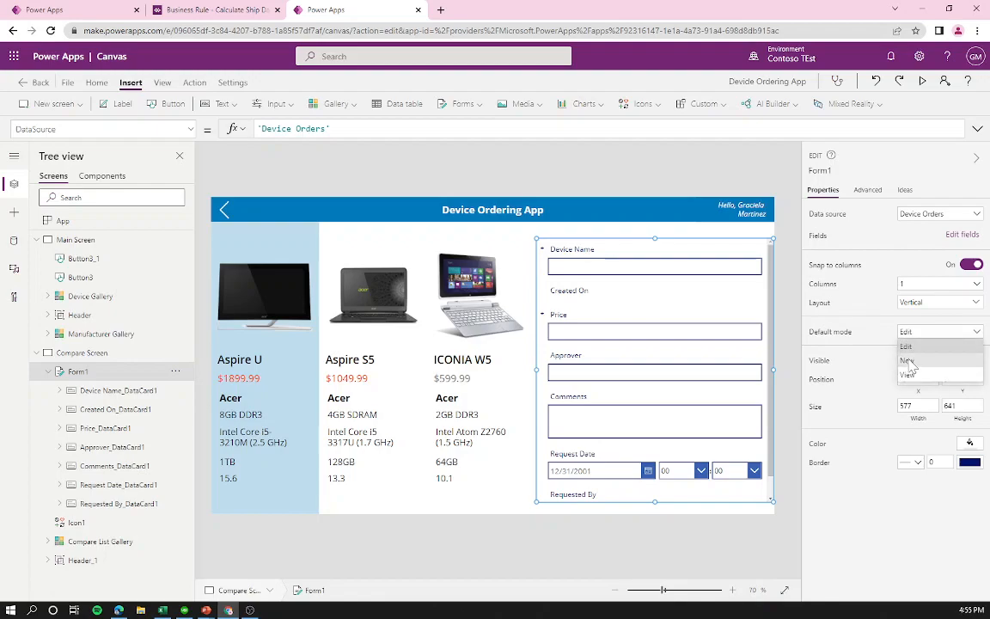
click(868, 352)
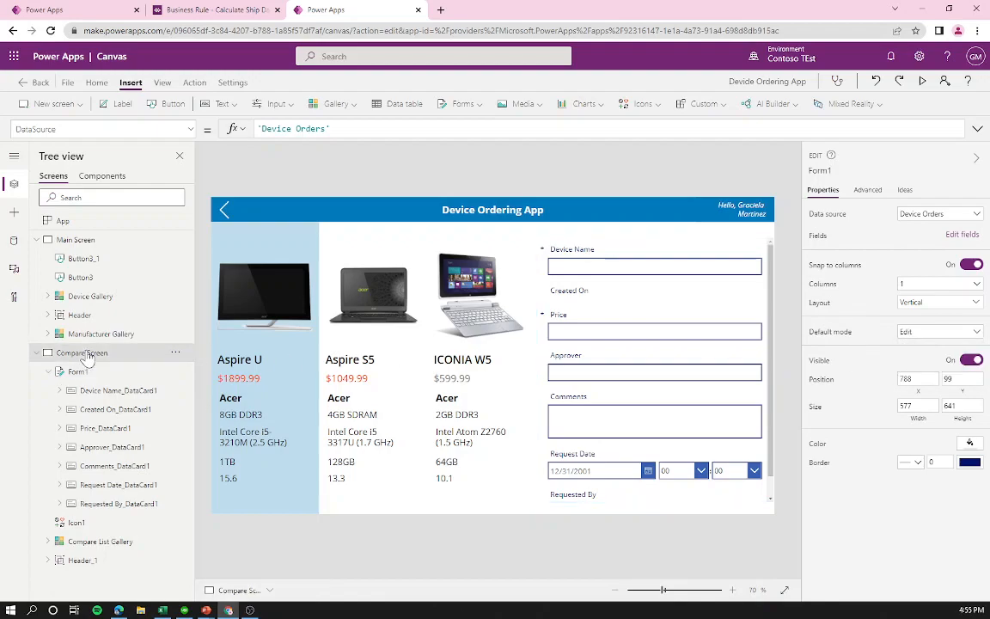
Step: Set the Compare Screen's OnVisible to NewForm(Form1), then return to the Main Screen
click(82, 352)
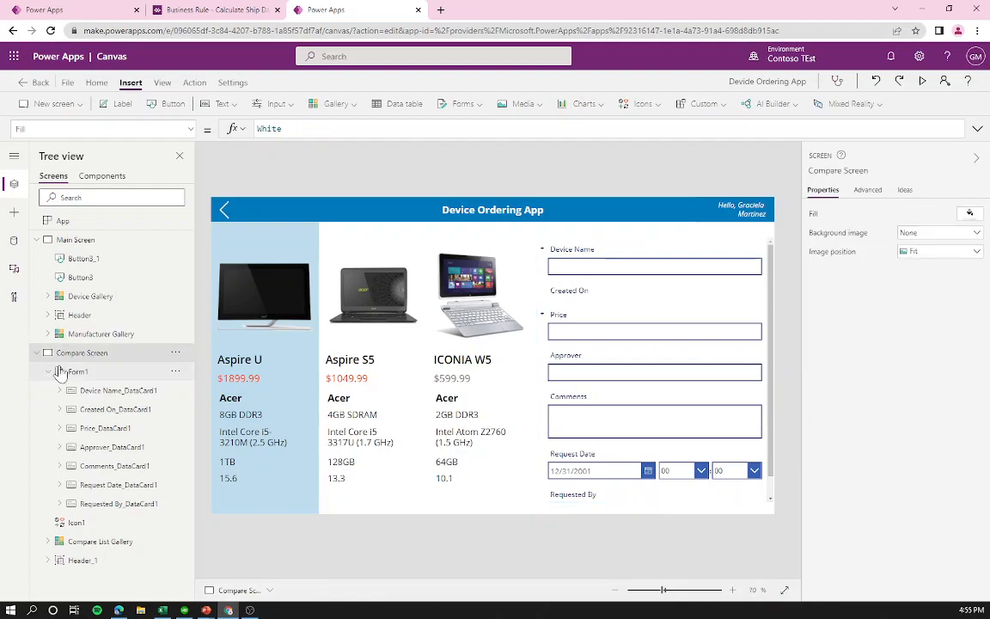
click(177, 127)
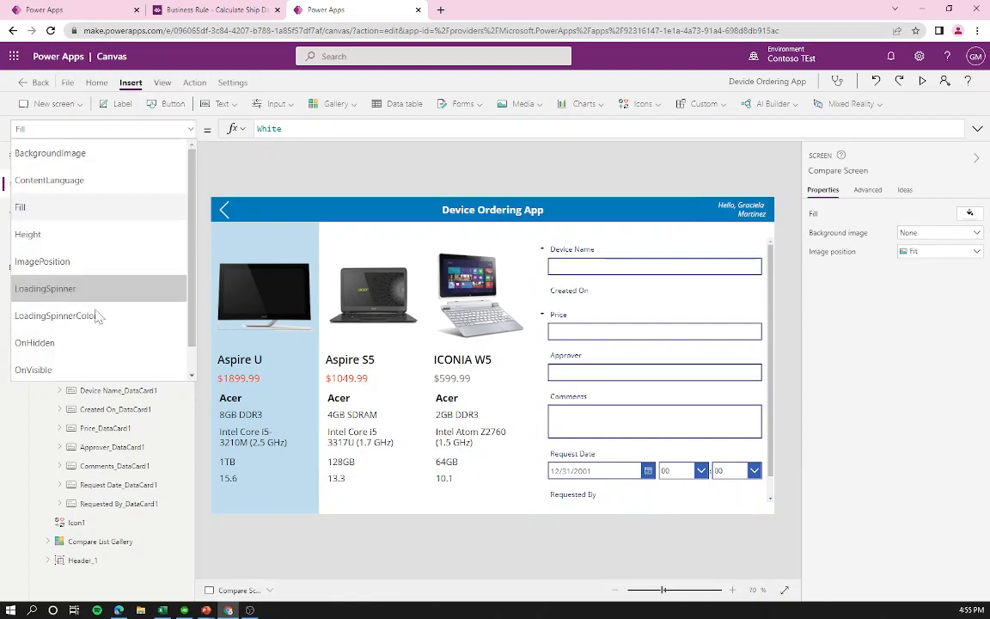
click(50, 371)
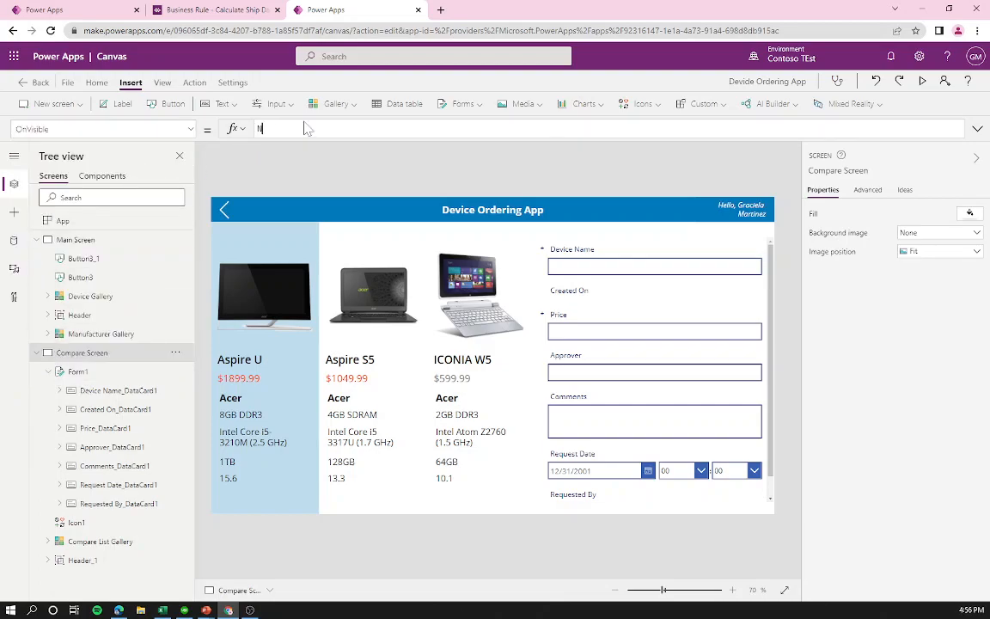
text(NewForm(Form1)
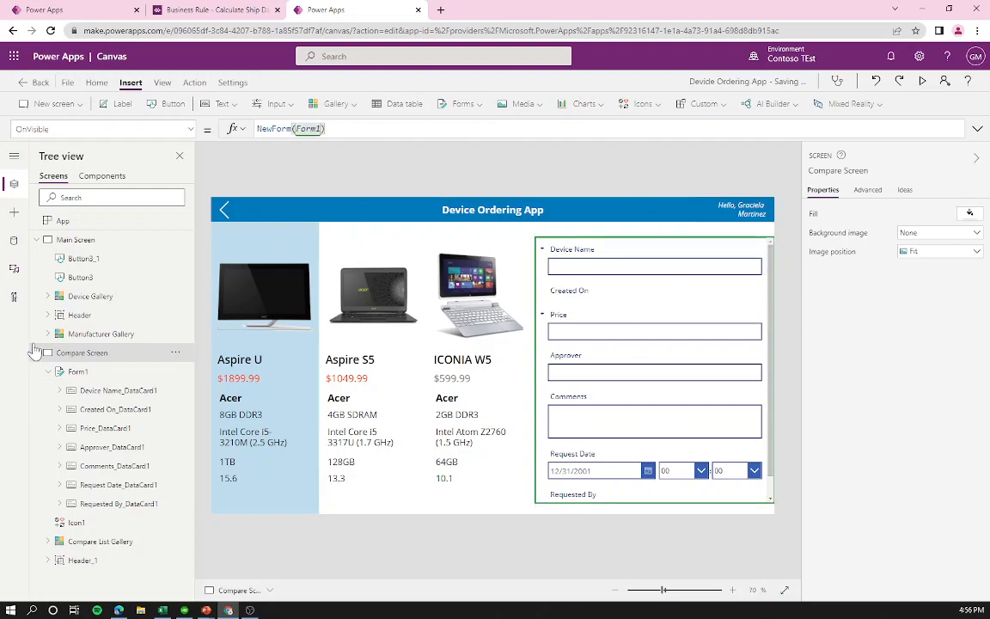
click(131, 242)
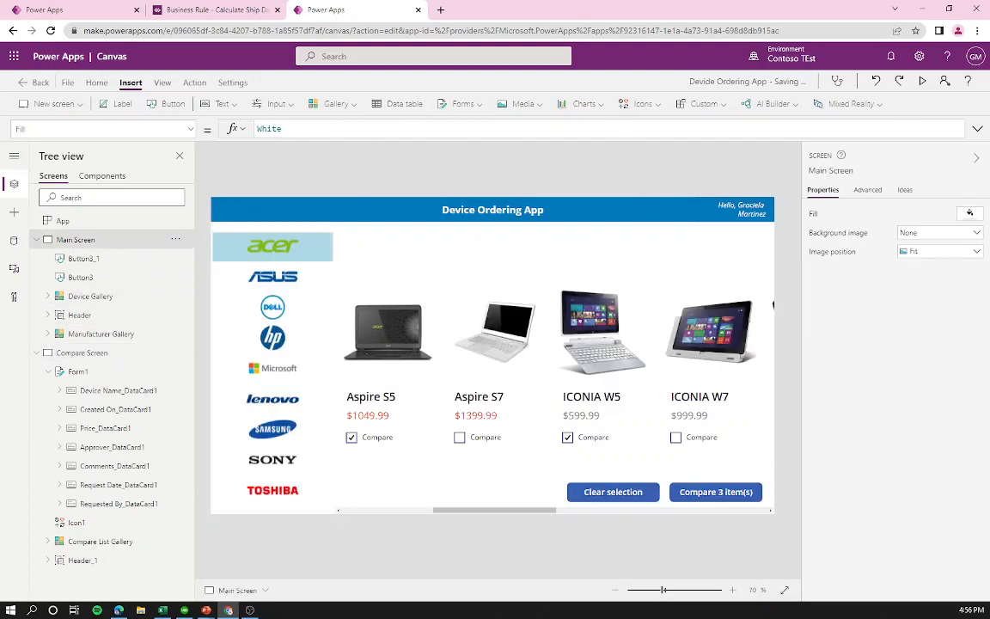
Step: Preview the app, compare the three checked devices to confirm a blank request form, then exit preview
click(922, 80)
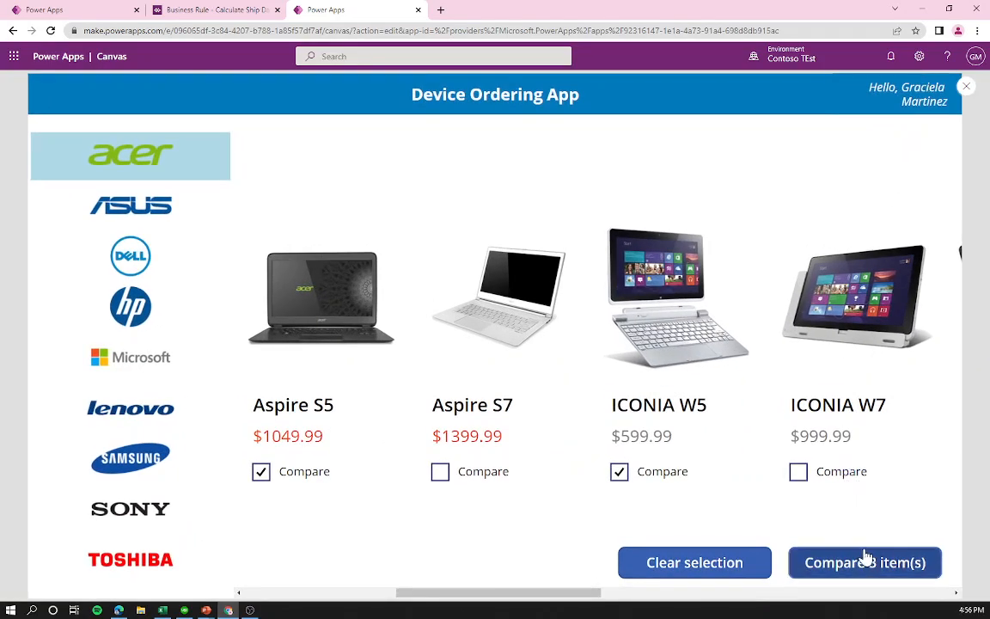
click(875, 563)
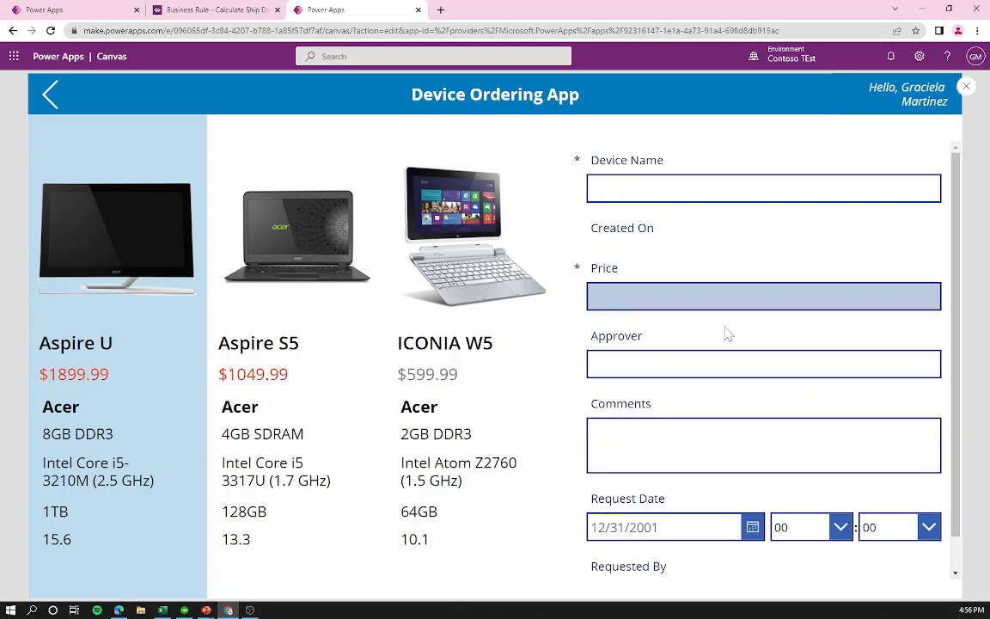
click(964, 88)
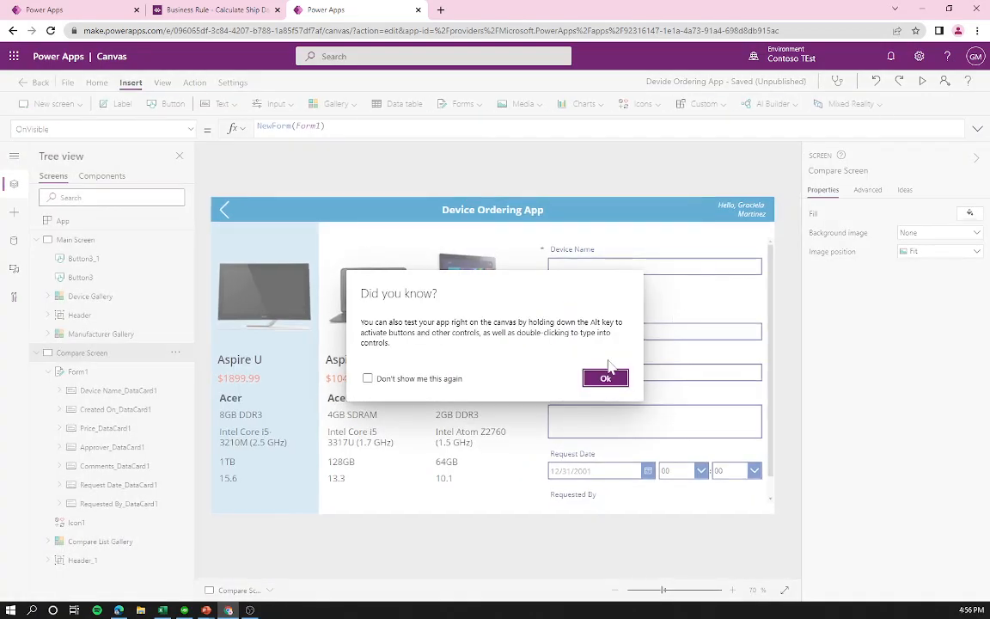
click(599, 376)
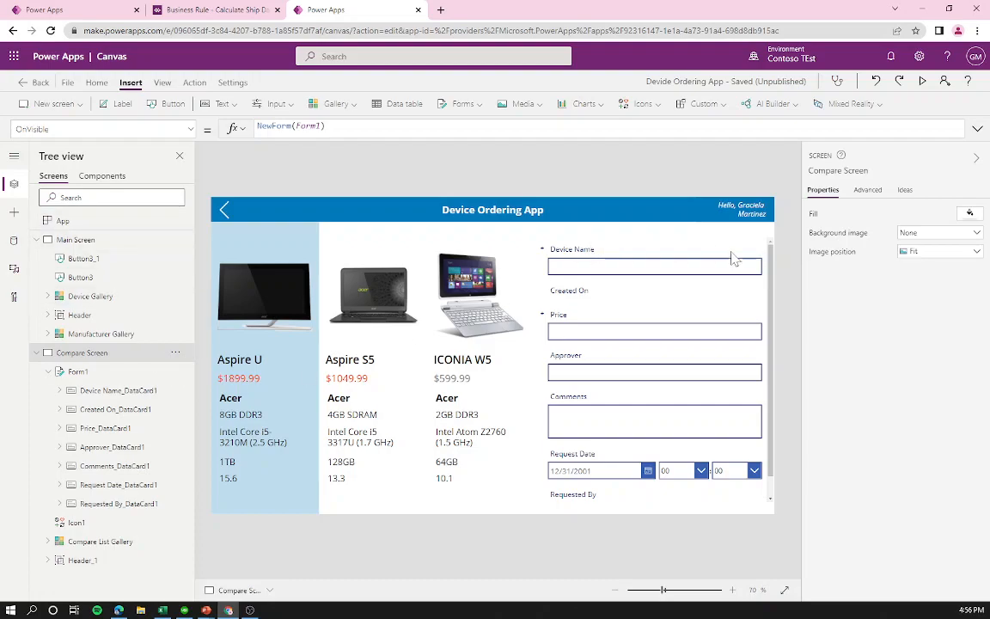
Step: Move Form1 up and stretch its bottom edge down so Requested By shows fully
click(769, 255)
drag(775, 255, 777, 245)
drag(655, 486, 653, 514)
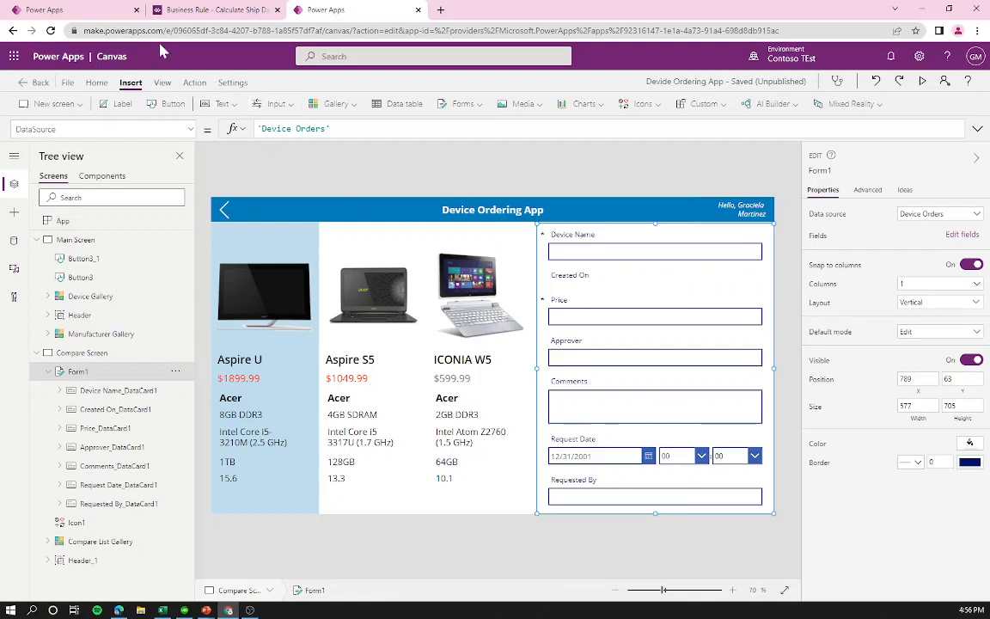
Step: Inspect the Device Name card and expand the Price and Approver cards in the Tree view
click(573, 245)
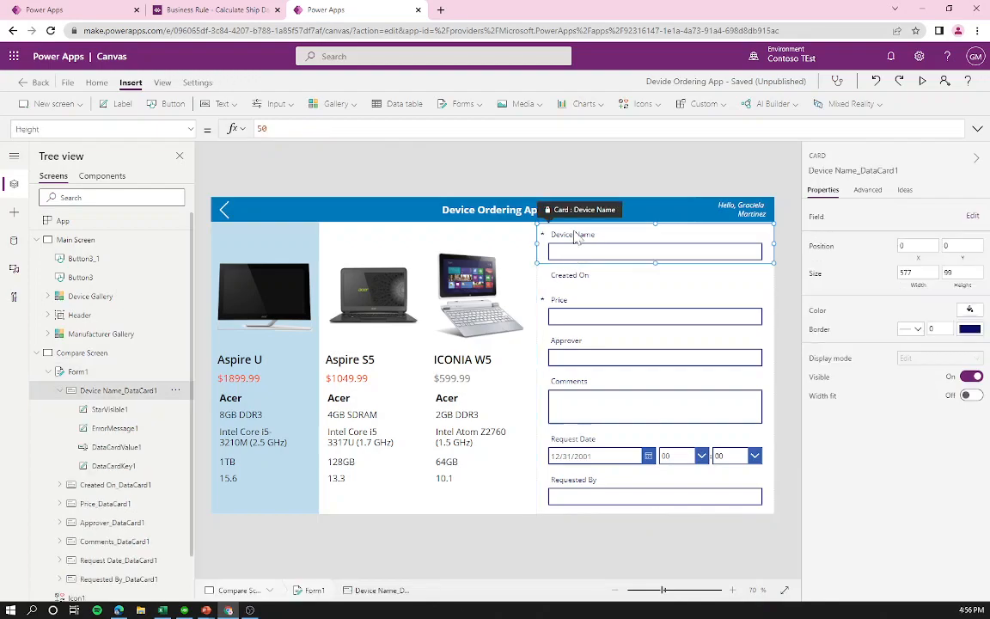
click(573, 235)
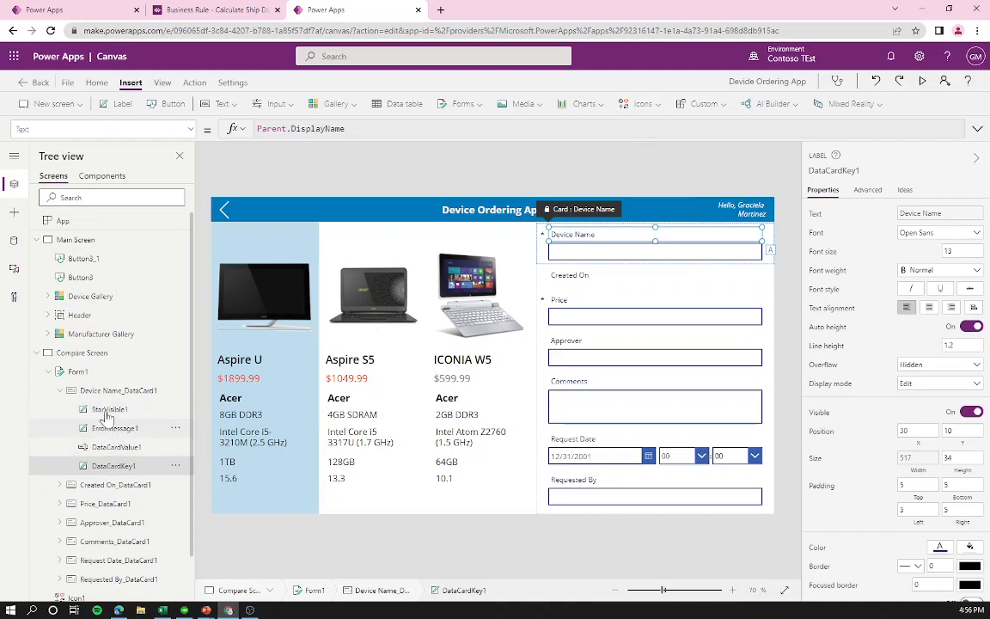
click(59, 504)
scroll(86, 444, down, 3)
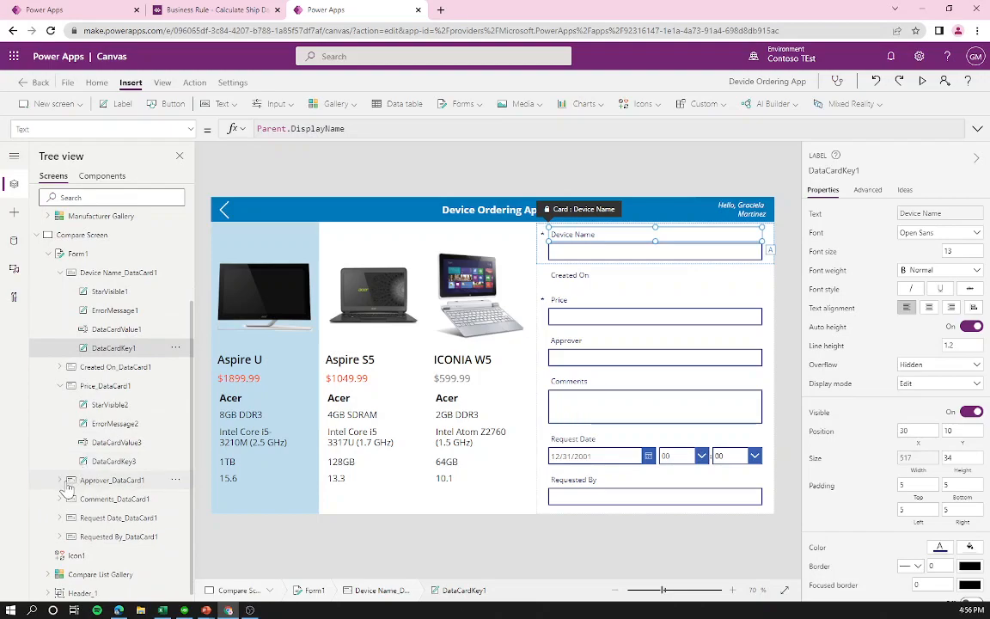
click(60, 480)
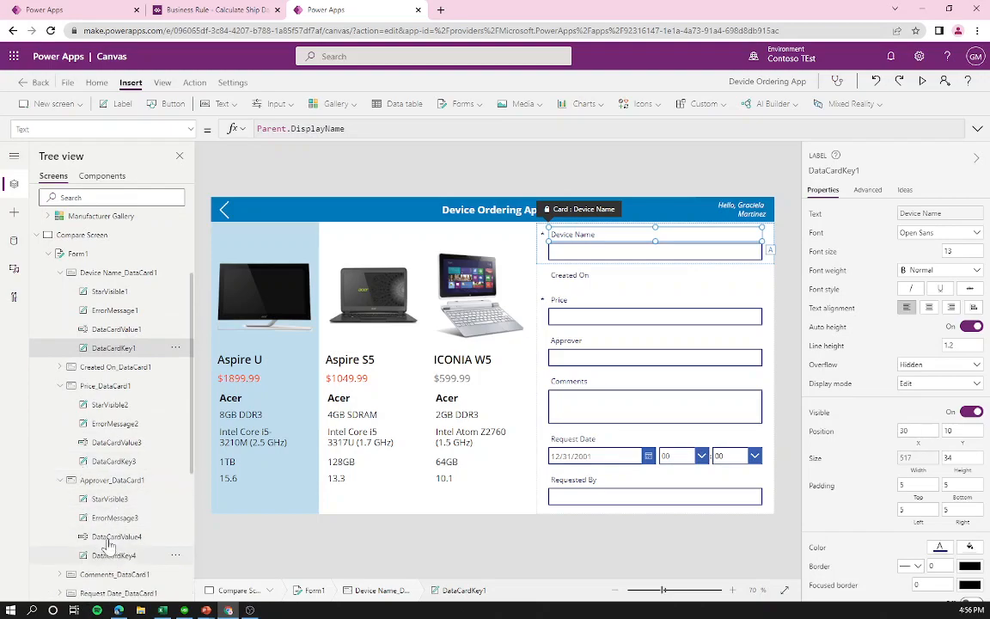
click(116, 332)
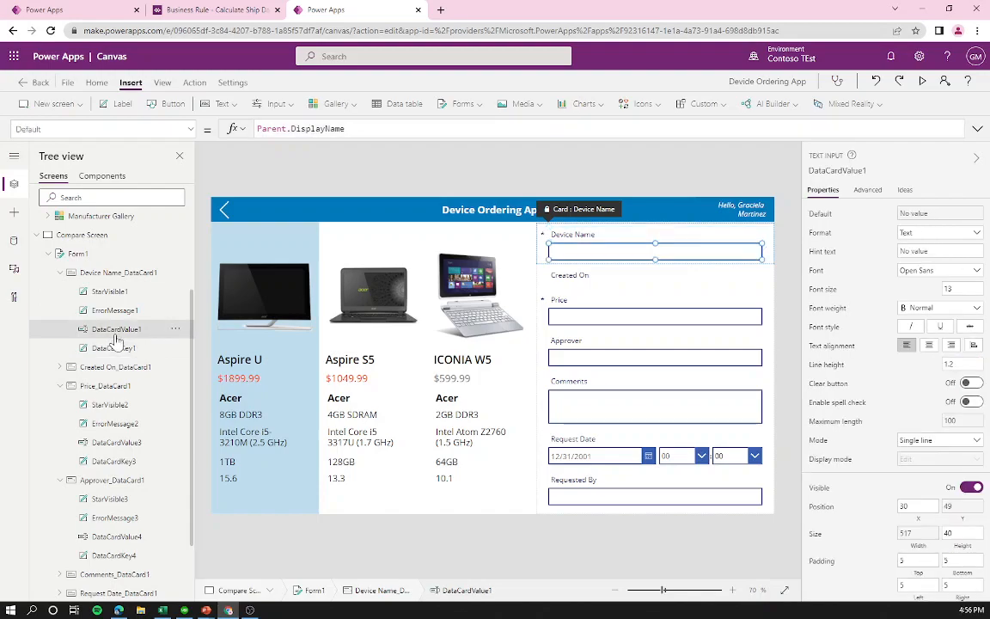
click(86, 353)
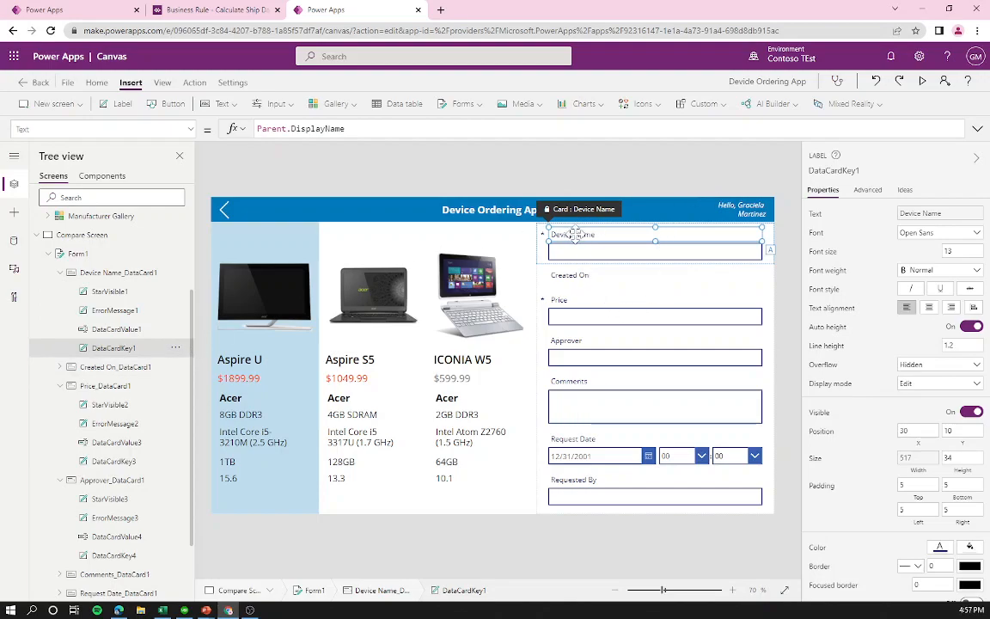
Step: Inspect the Device Name and Price card parts, ending on the Device Name input DataCardValue1
click(122, 310)
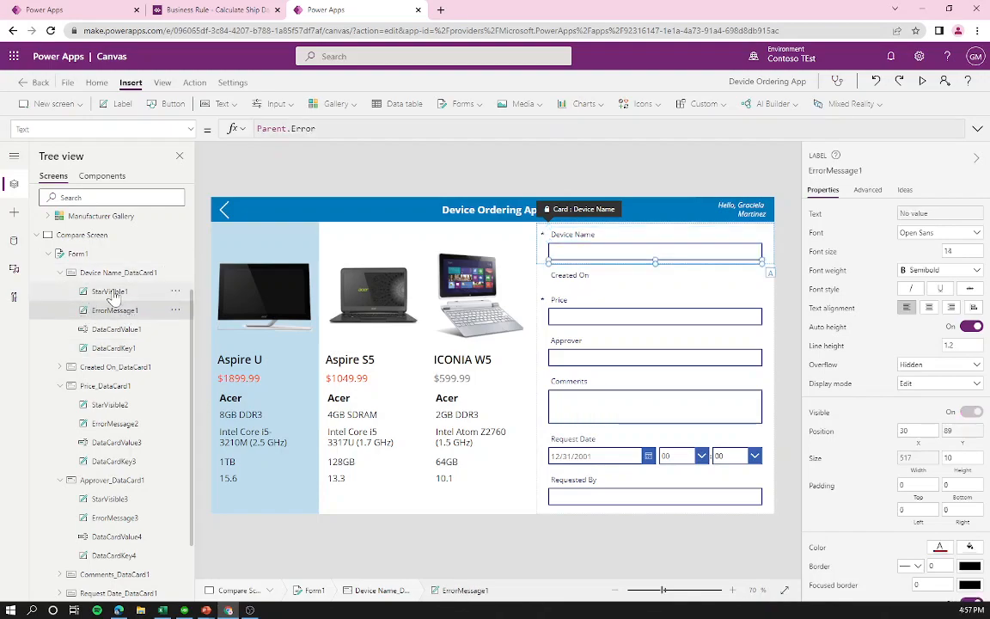
click(101, 291)
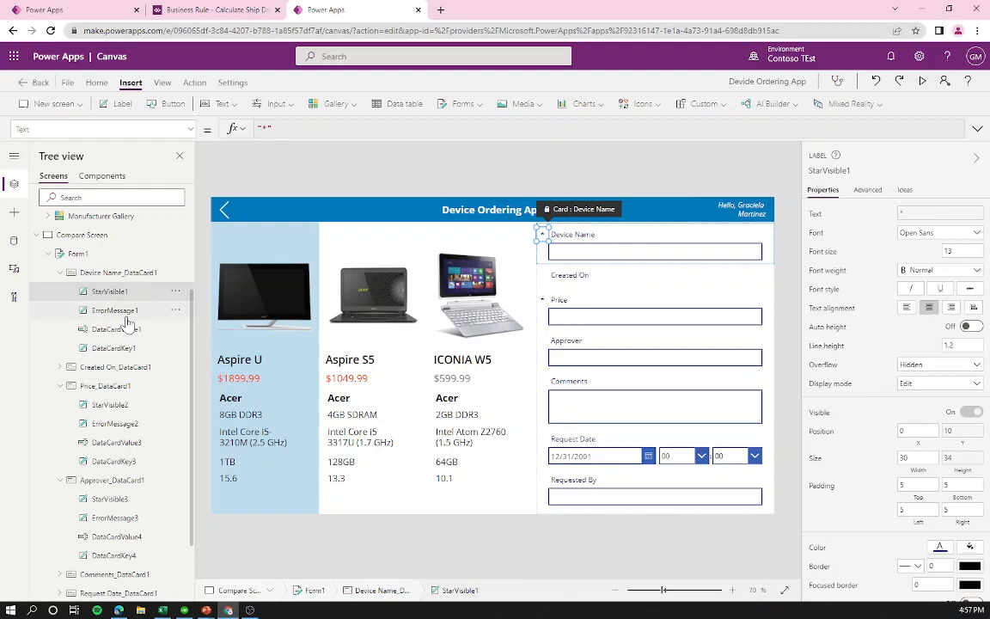
click(99, 310)
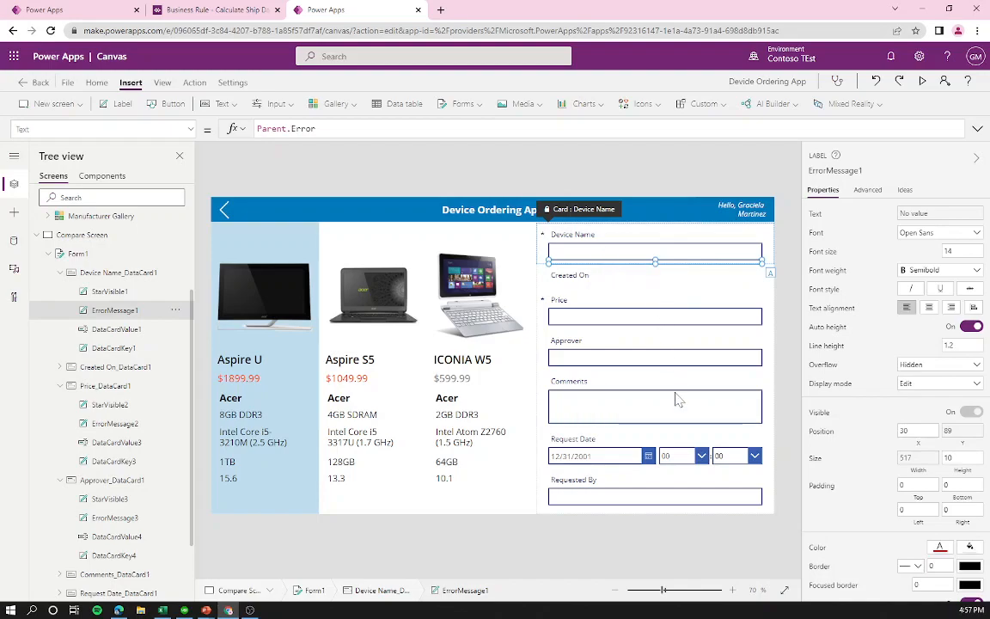
click(572, 312)
click(560, 327)
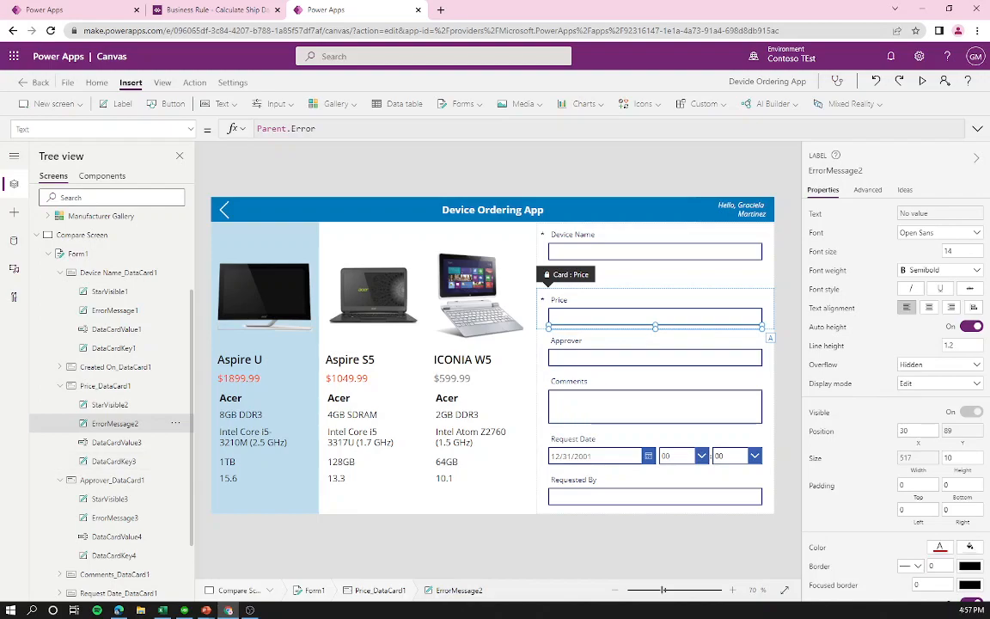
click(670, 253)
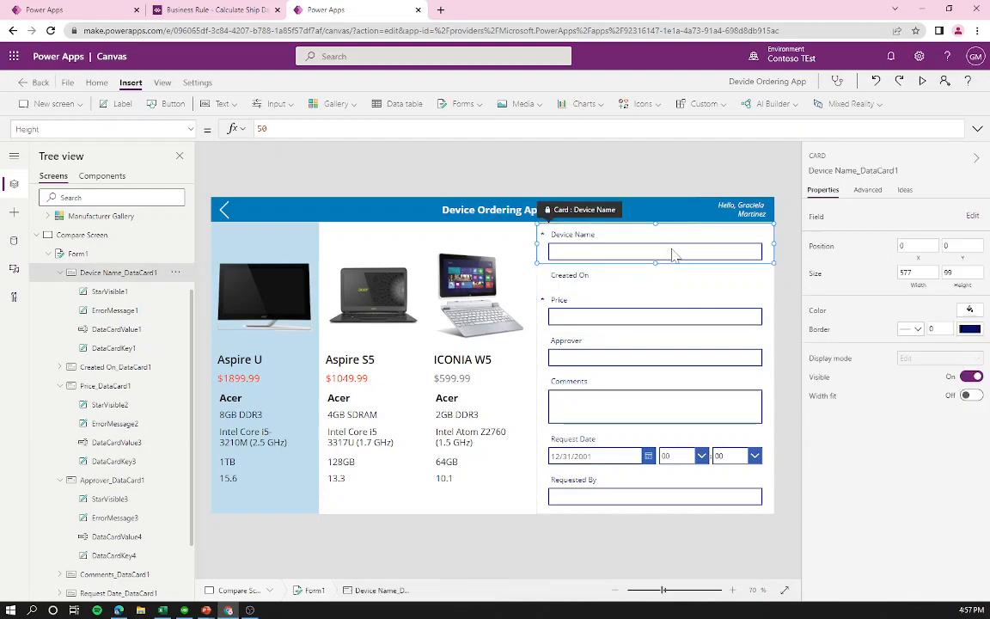
click(596, 253)
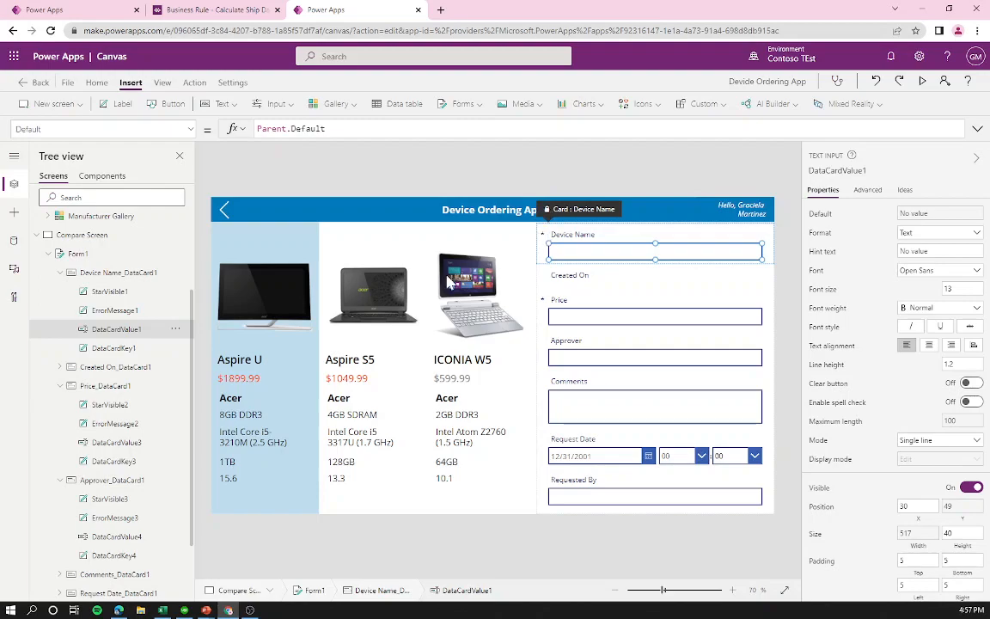
click(118, 256)
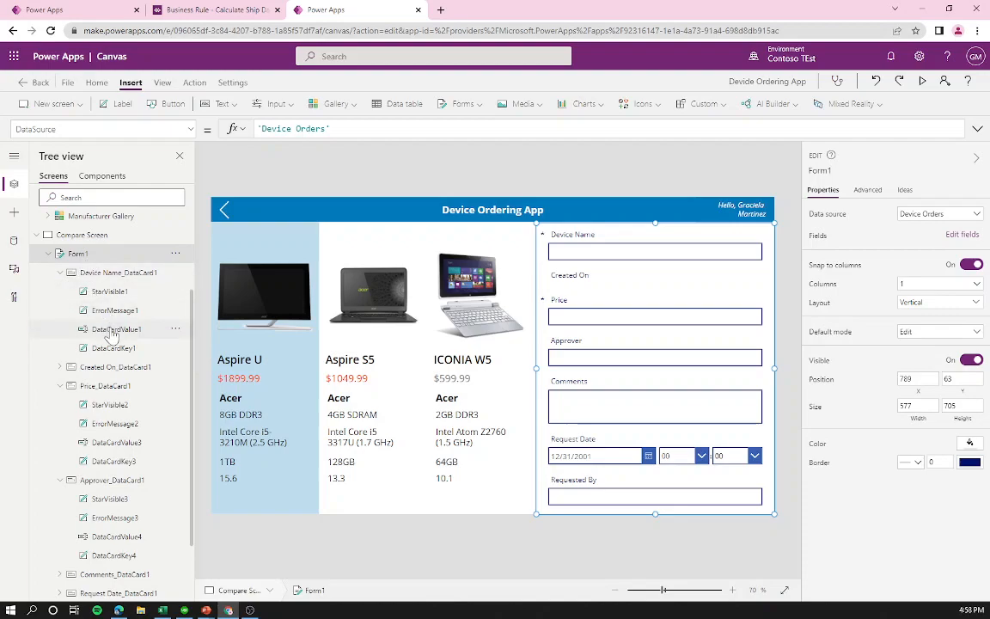
click(108, 329)
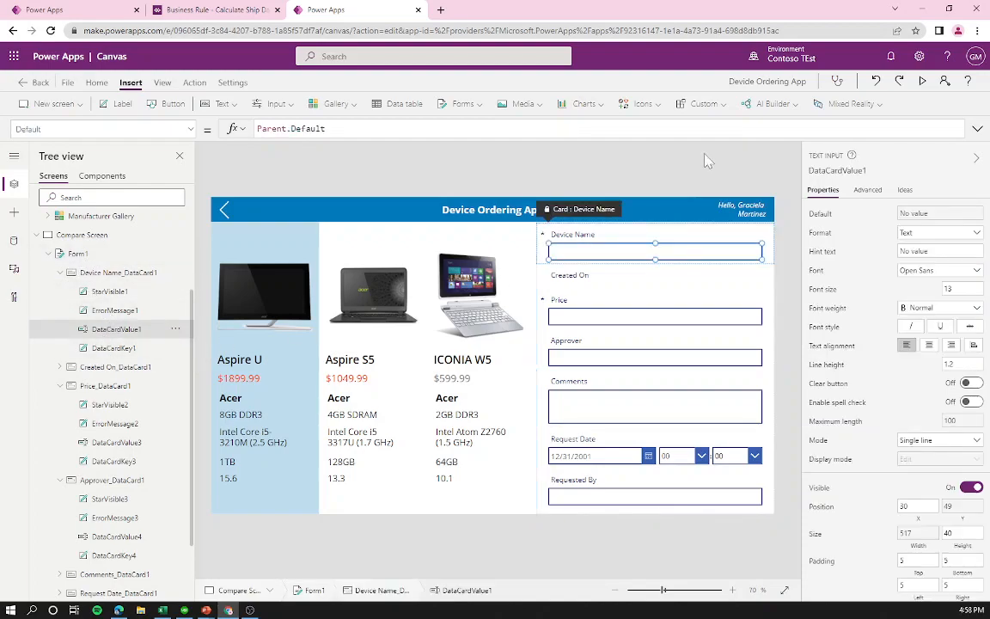
Step: Unlock the Device Name card from the Advanced properties
click(868, 191)
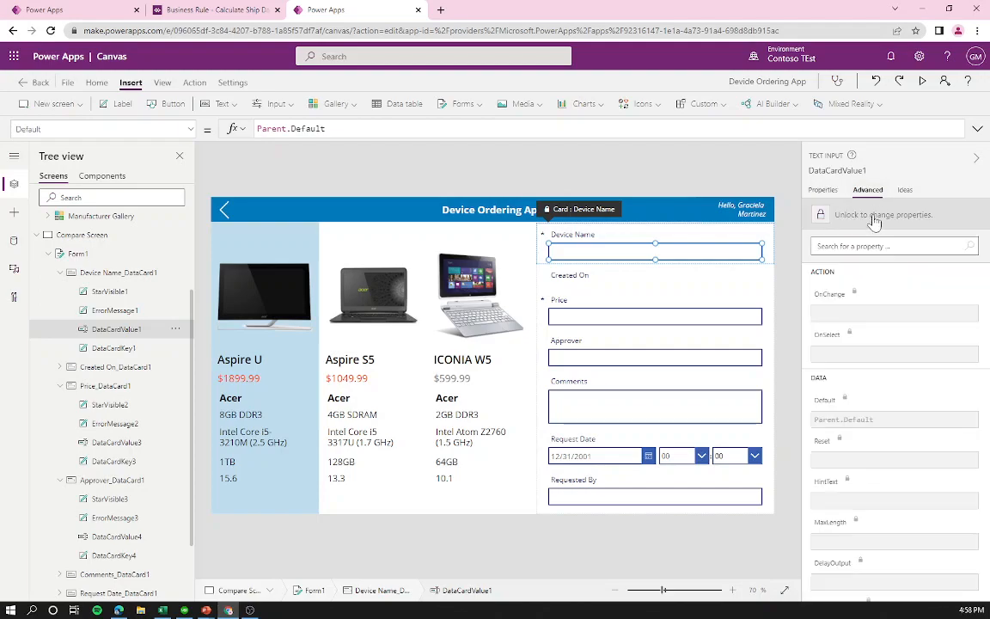
right_click(656, 252)
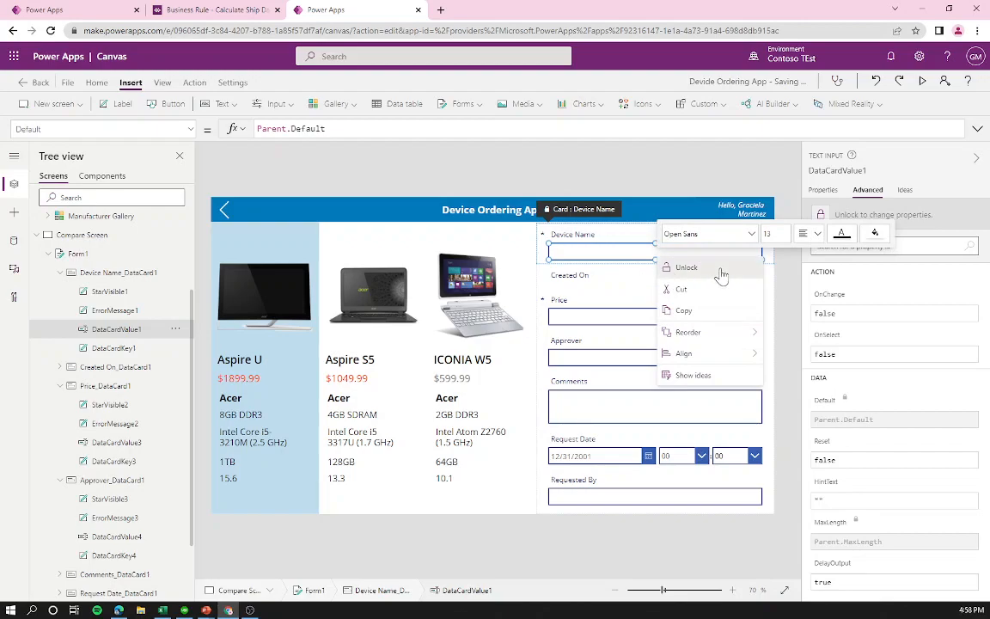
click(687, 267)
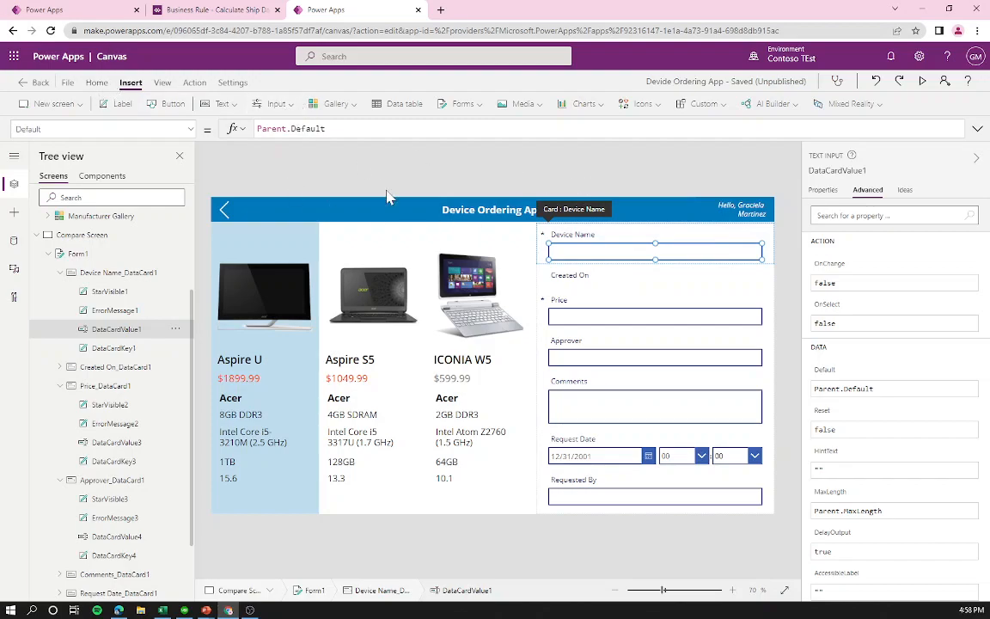
Step: Delete the input's Parent.Default formula and begin typing the Compare replacement
click(189, 130)
click(73, 358)
drag(329, 129, 254, 128)
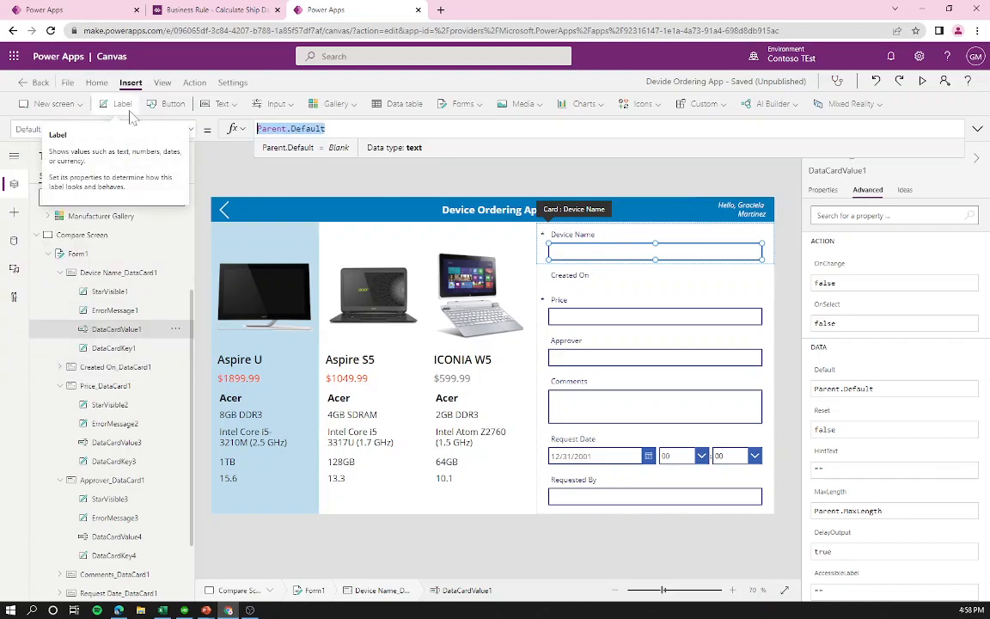
key(BackSpace)
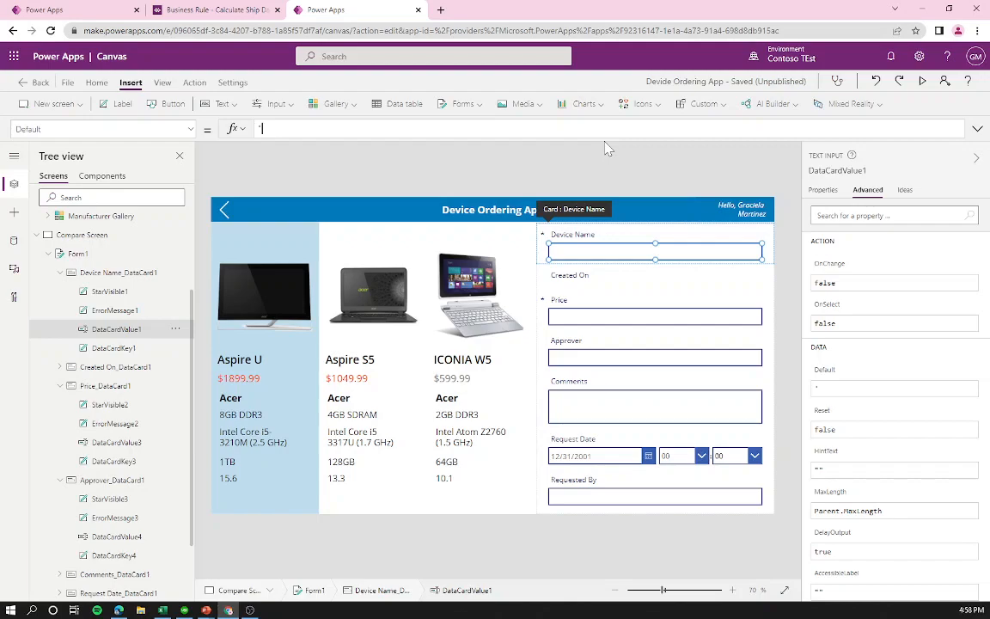
text(e)
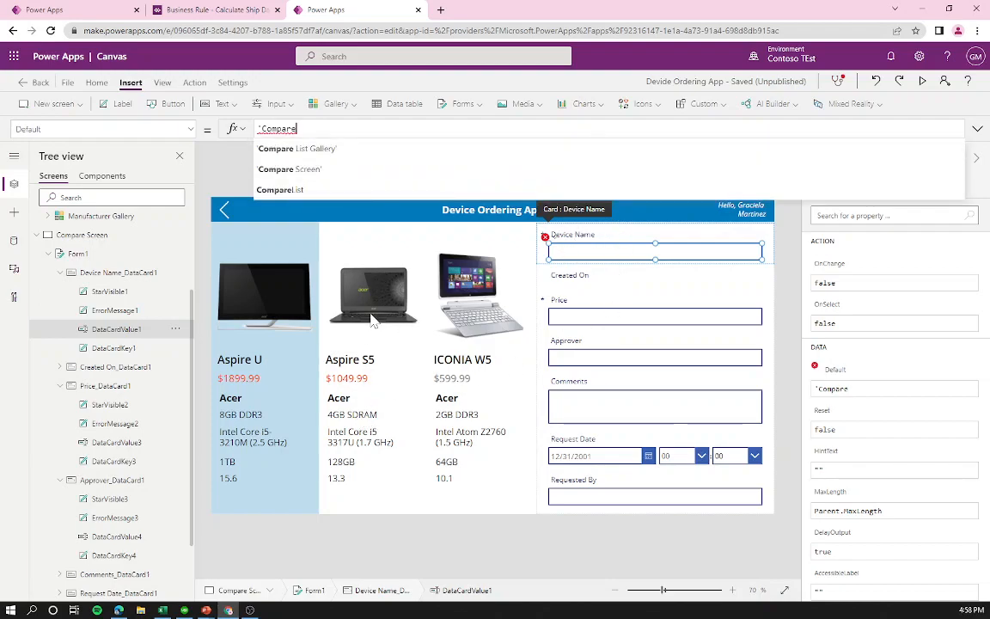
Step: Select the Main Screen's Device Gallery and adjust its edges
scroll(98, 237, up, 3)
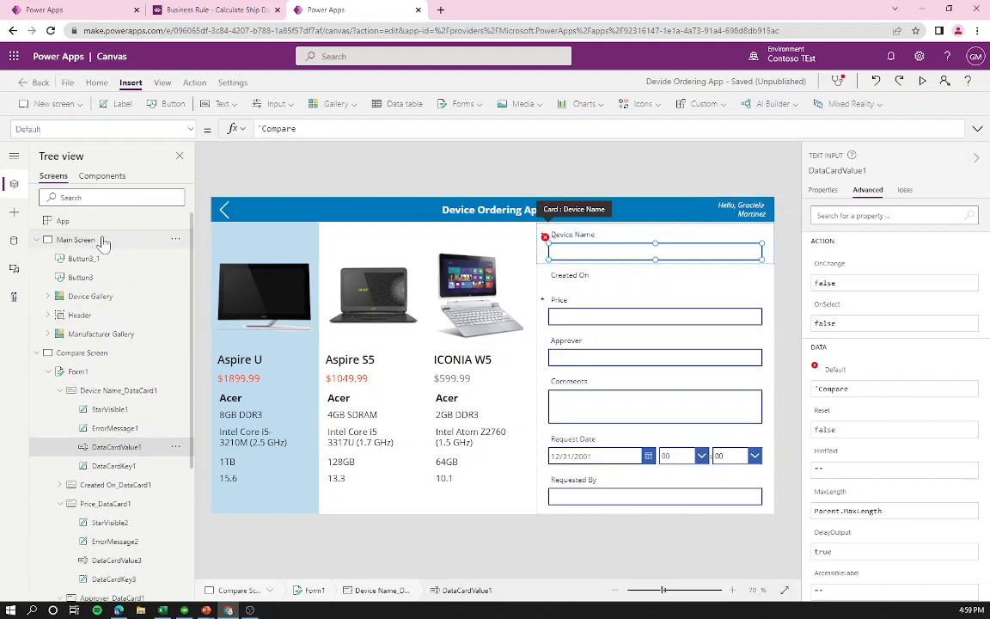
click(101, 241)
click(486, 513)
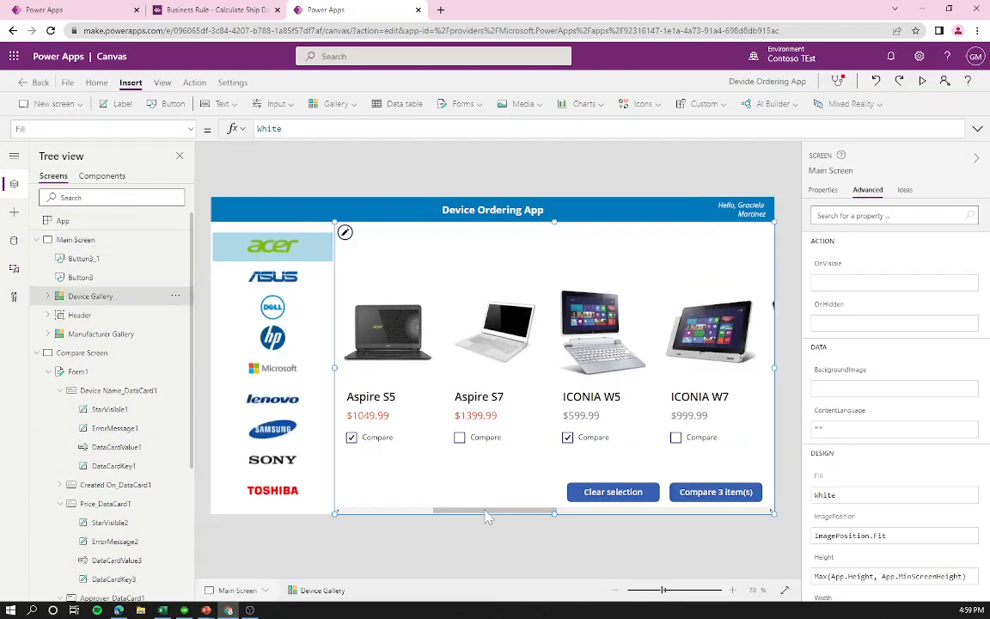
drag(486, 515, 455, 522)
drag(716, 526, 676, 519)
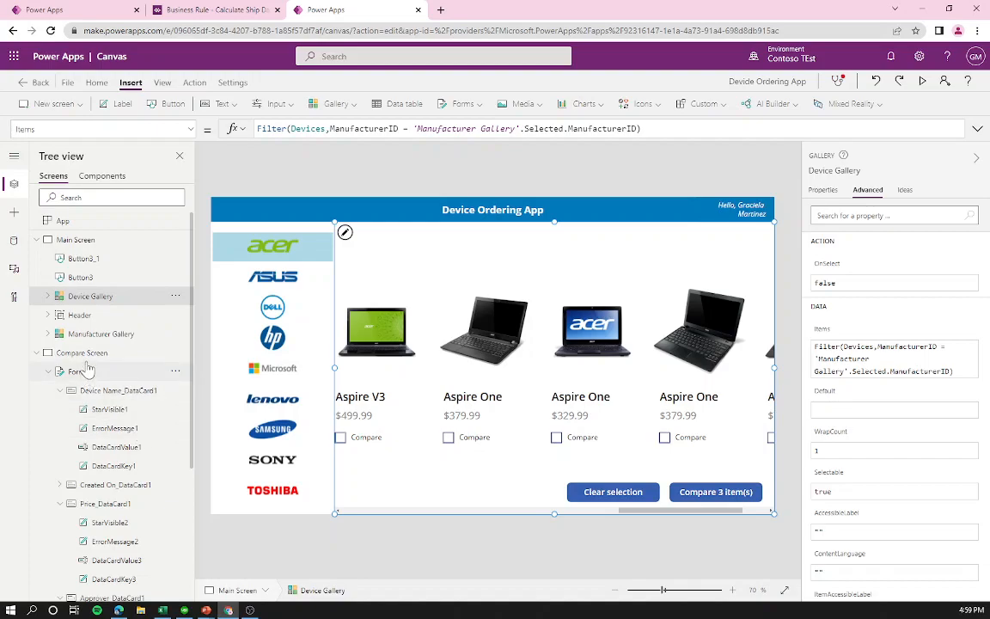
Step: Narrow the Compare List Gallery to end before the form and shift Form1's left edge right
click(120, 352)
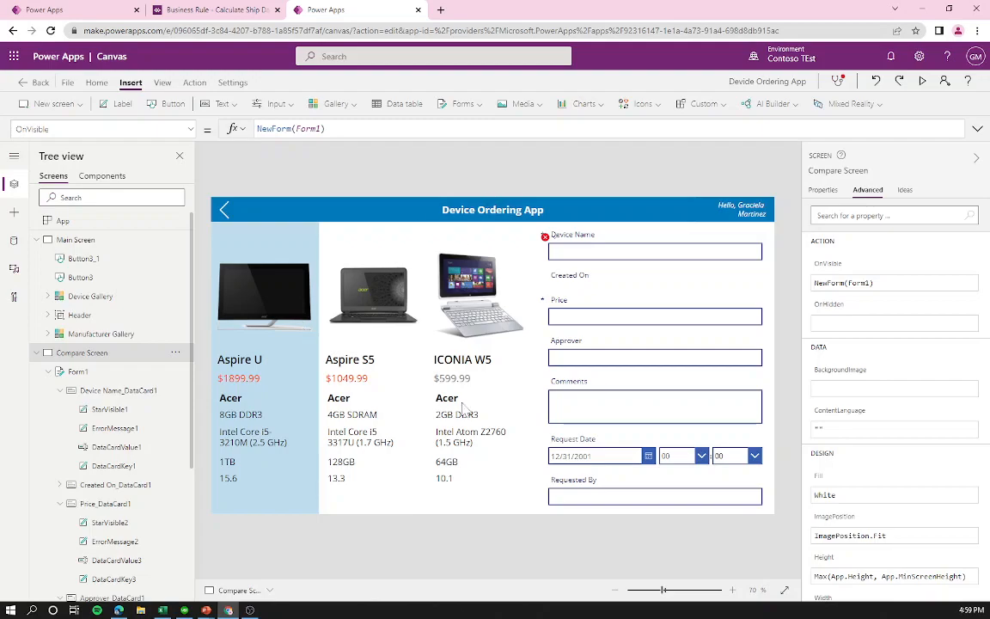
click(500, 507)
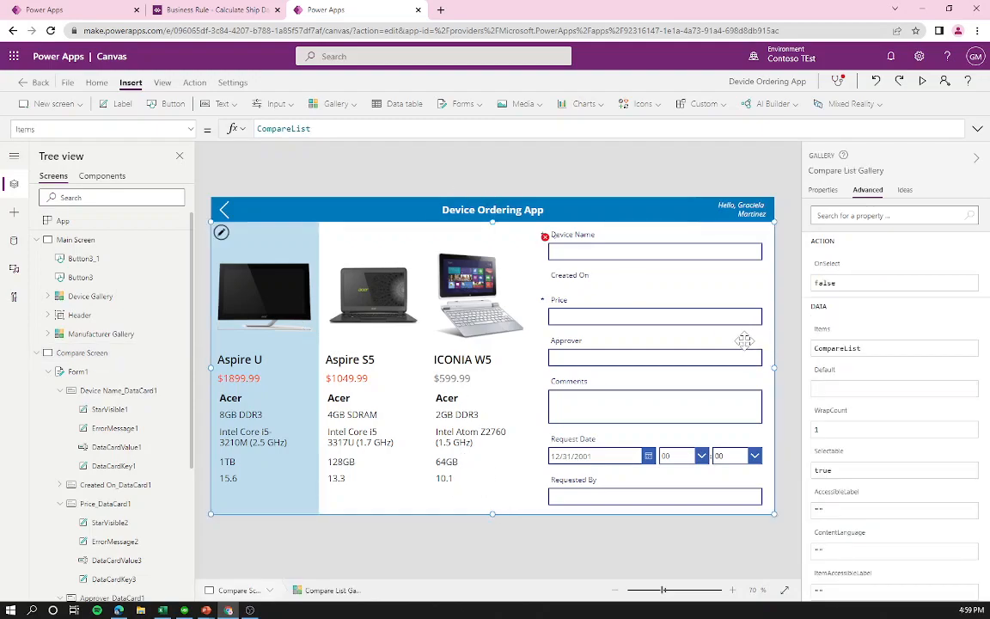
drag(775, 366, 534, 378)
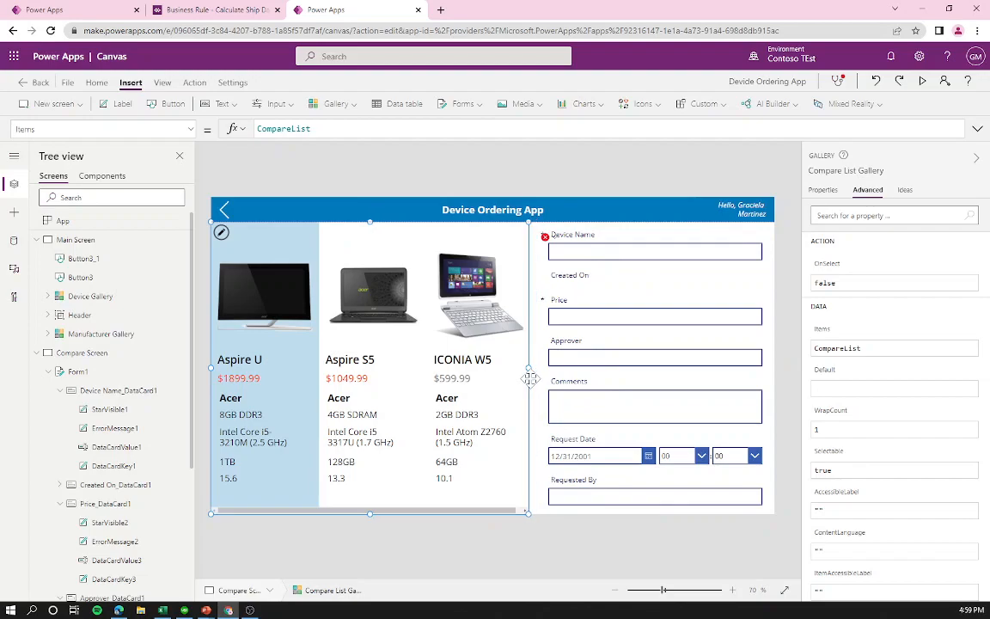
click(571, 352)
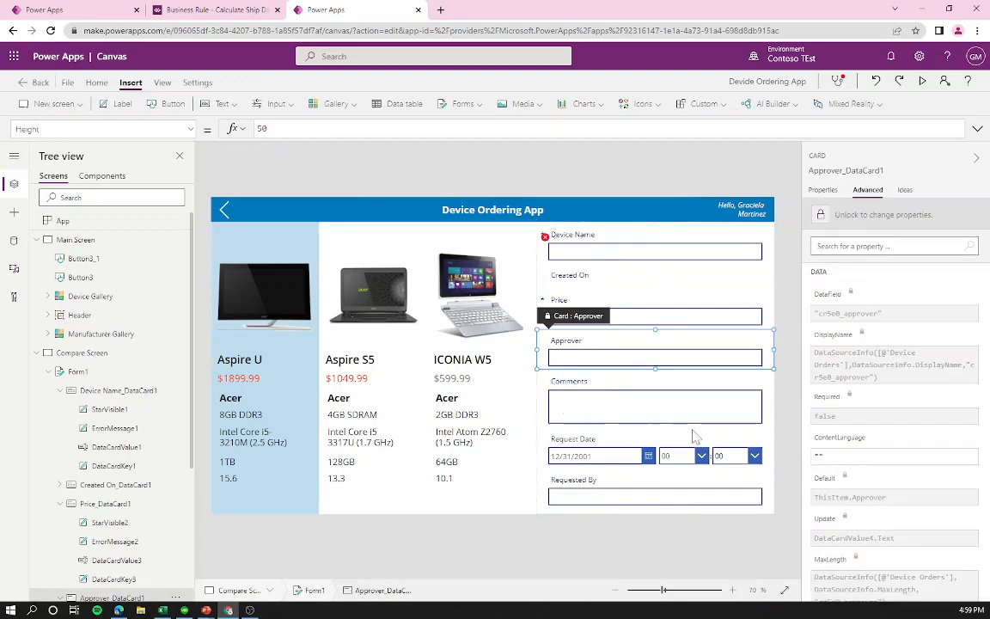
click(543, 378)
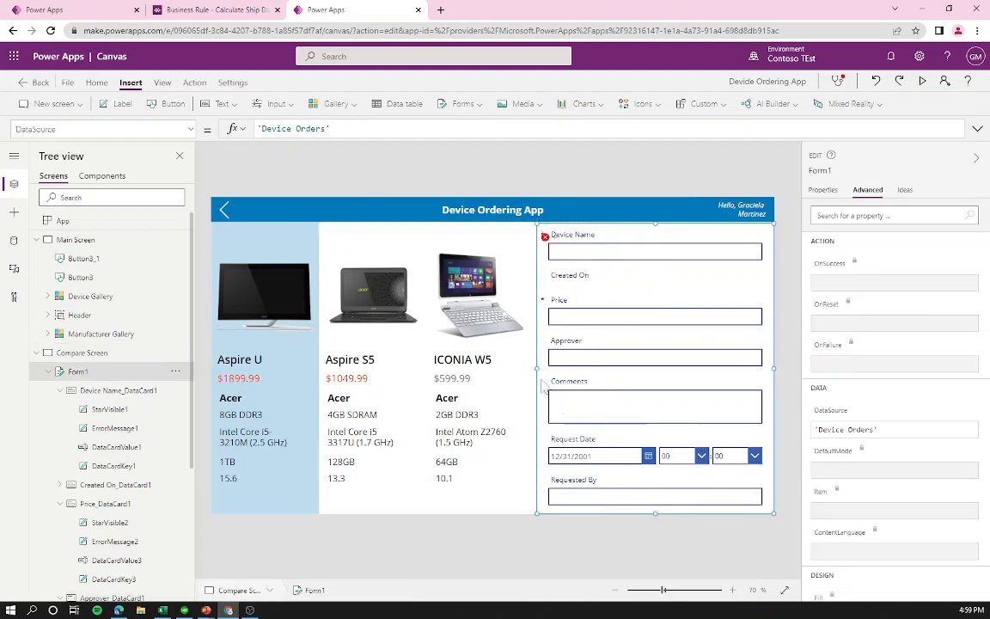
drag(538, 378, 559, 378)
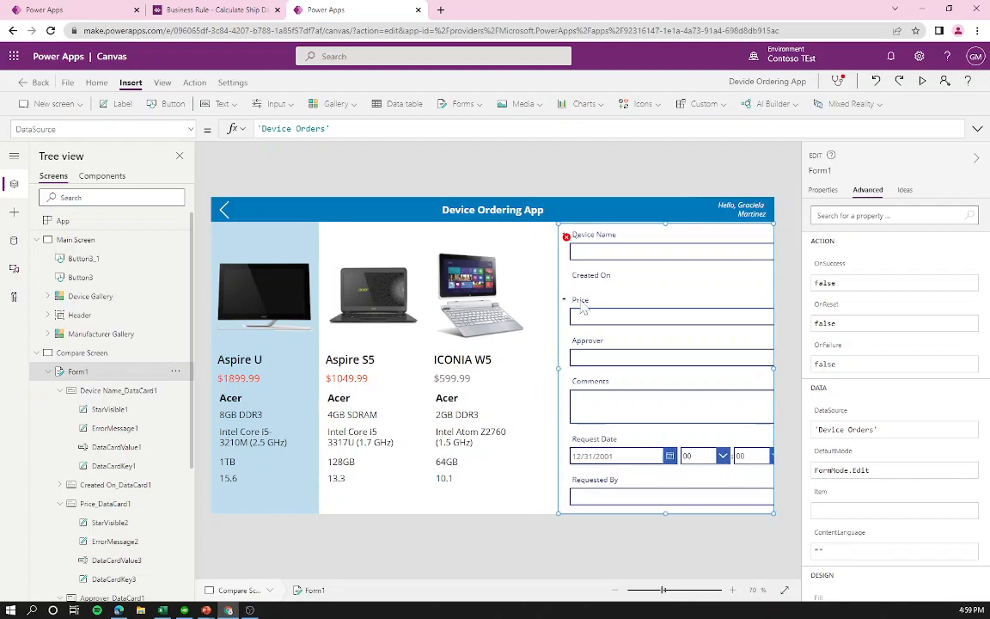
click(631, 252)
Step: Set Device Name's Default to the selected device's ManufacturerName&"-"&'Device Name', testing with Aspire S5
click(631, 252)
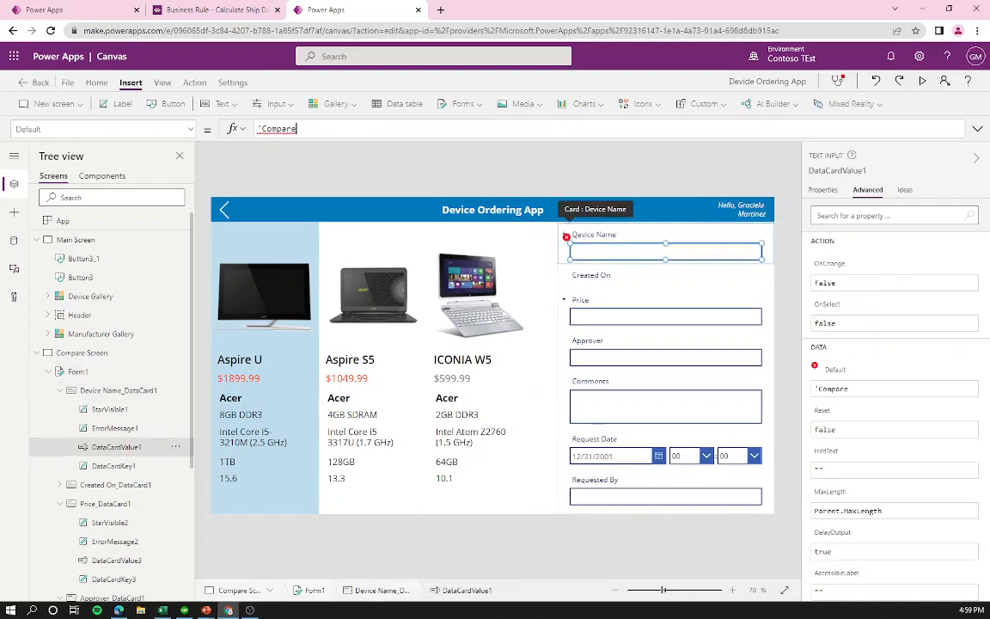
text('Compare List)
key(Tab)
text(.Selecte)
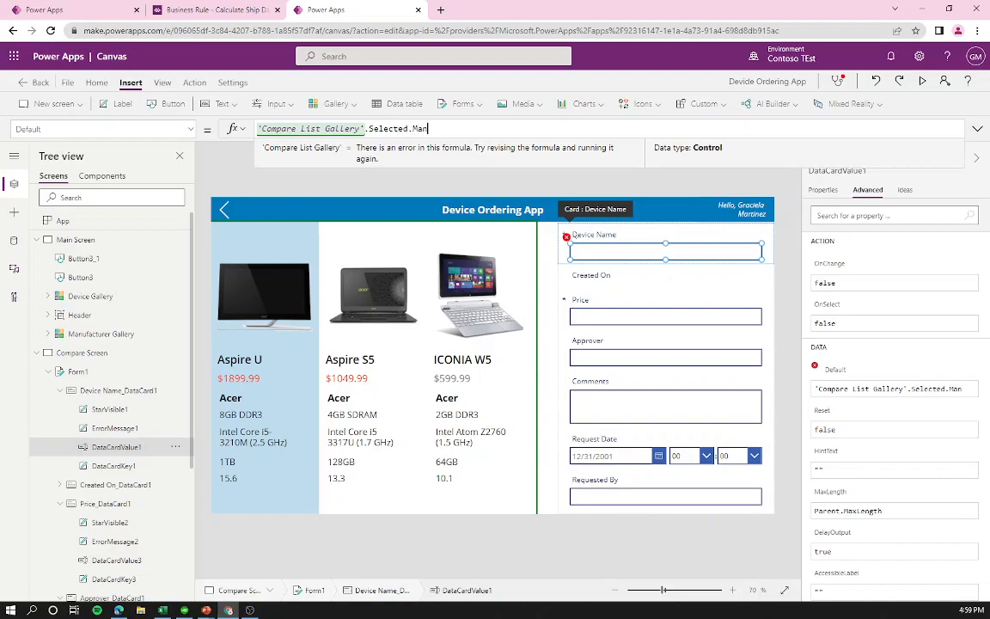
text(d.Manu)
key(Tab)
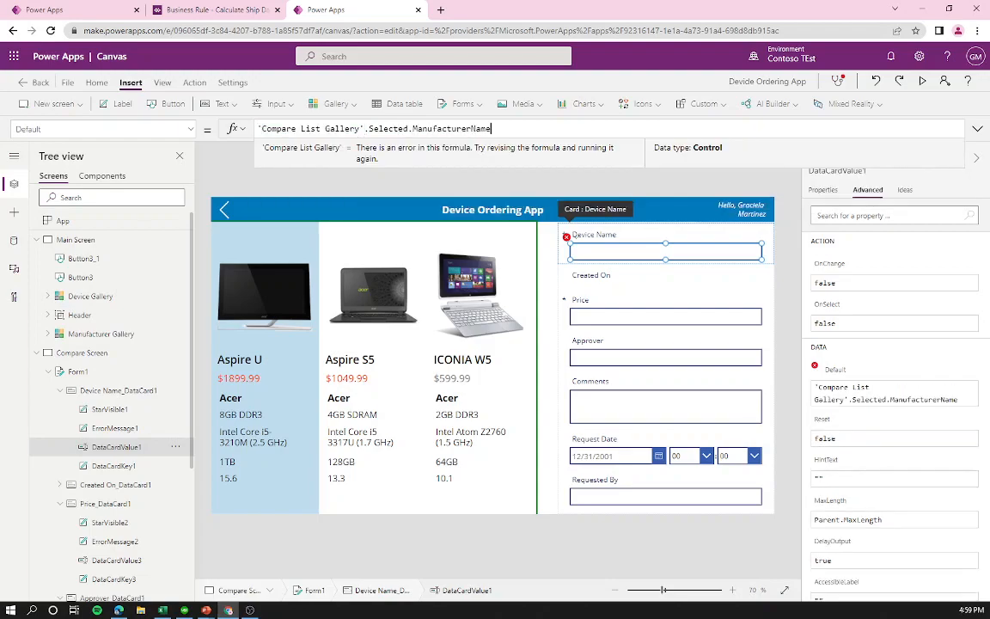
text(&)
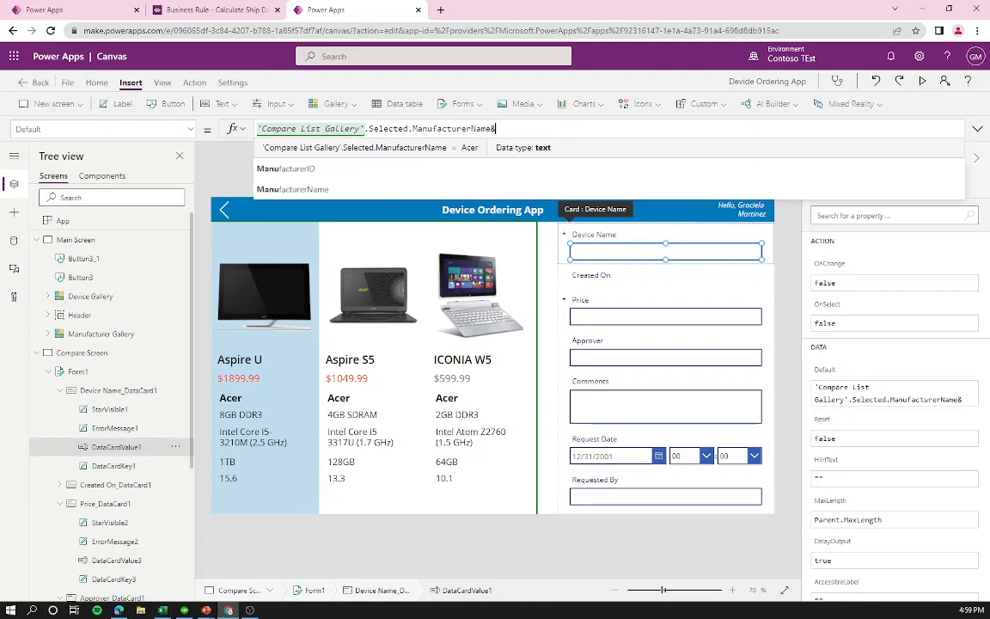
text("-")
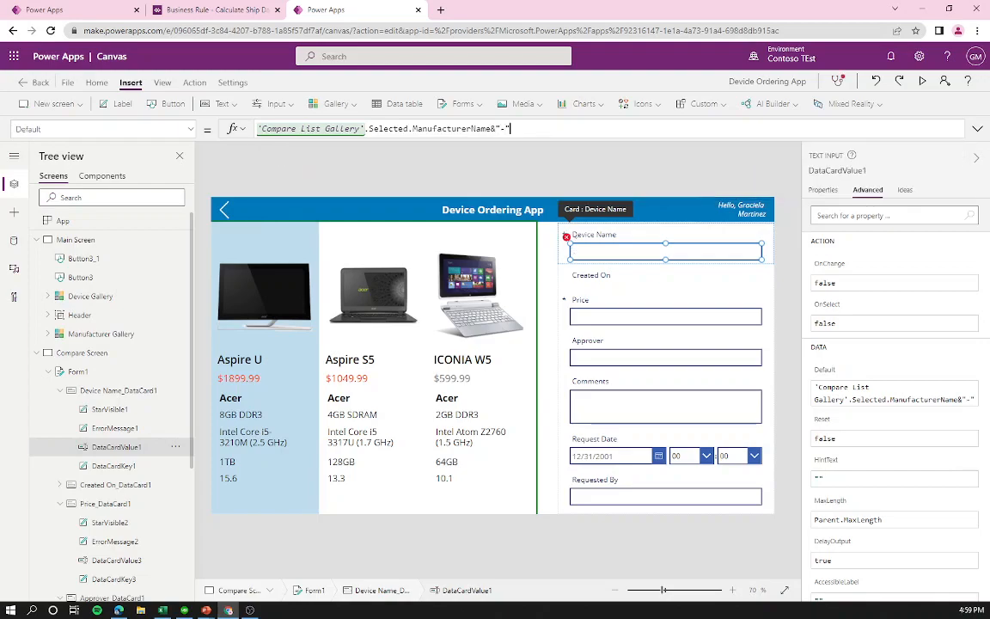
text(&'Compa')
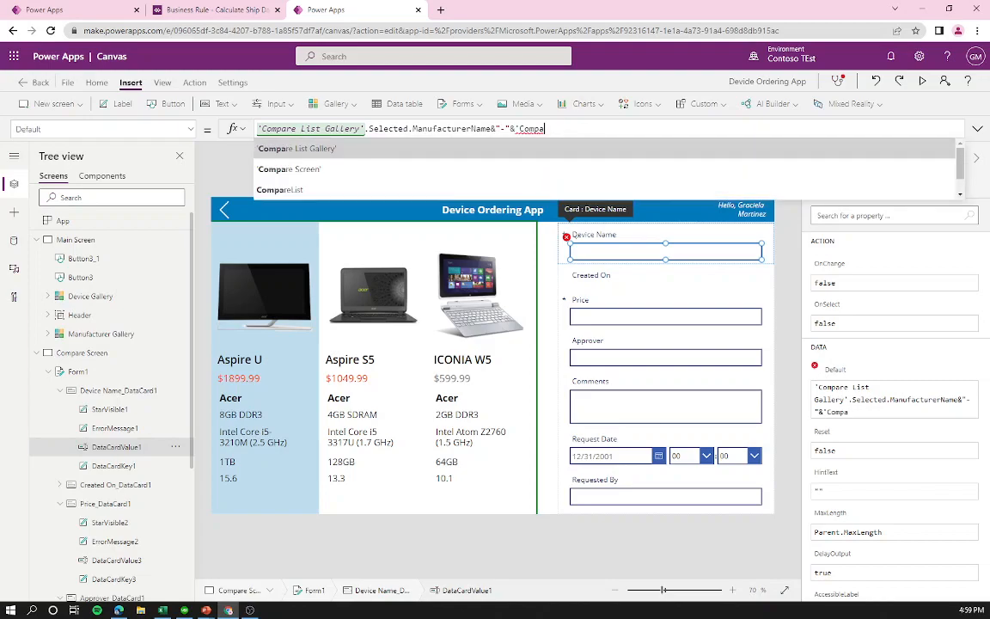
key(Tab)
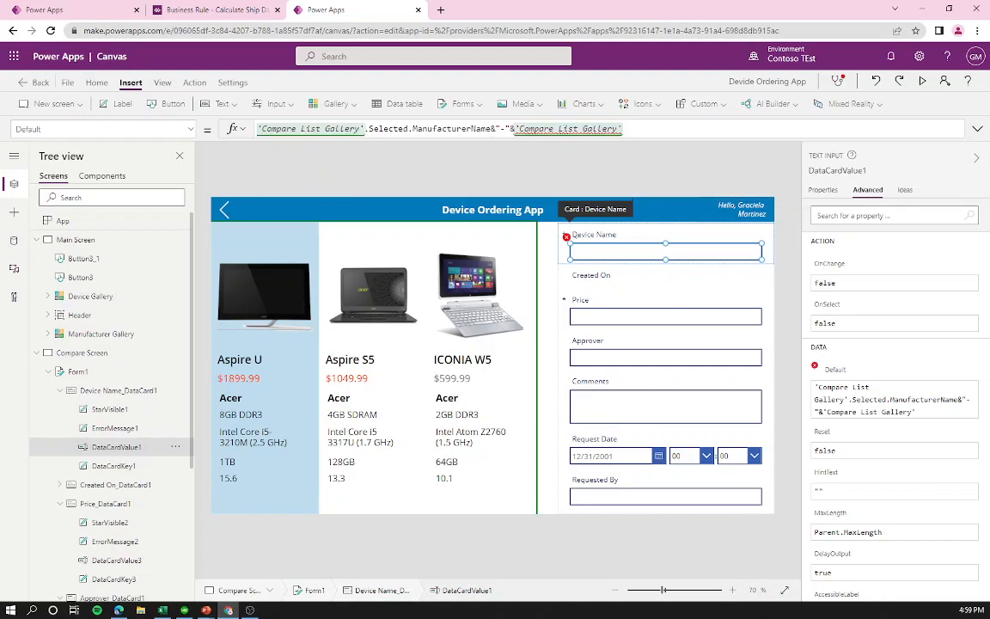
text(.S)
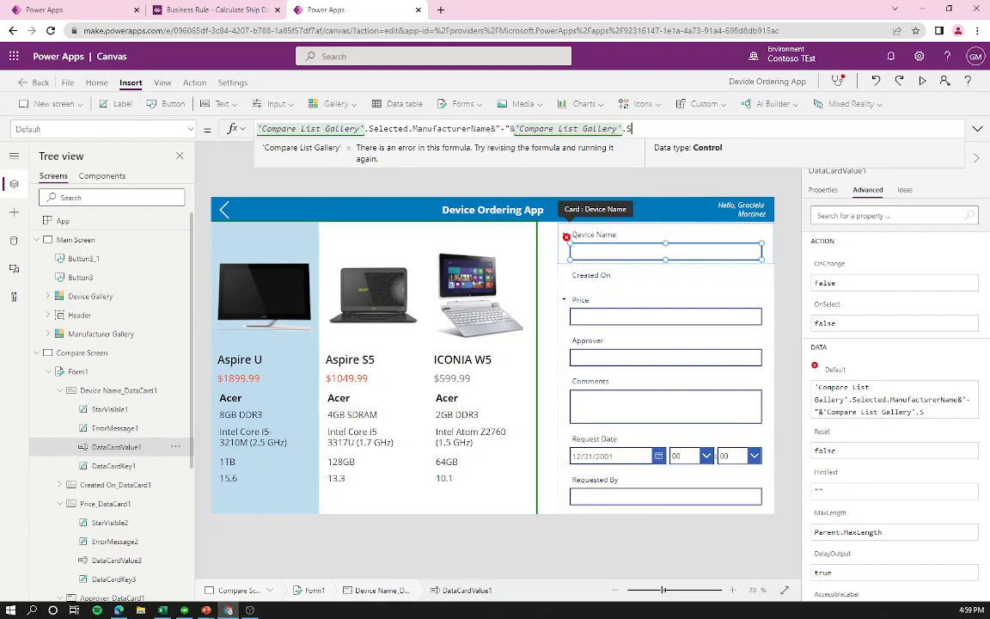
text(elected.'Devoice Name)
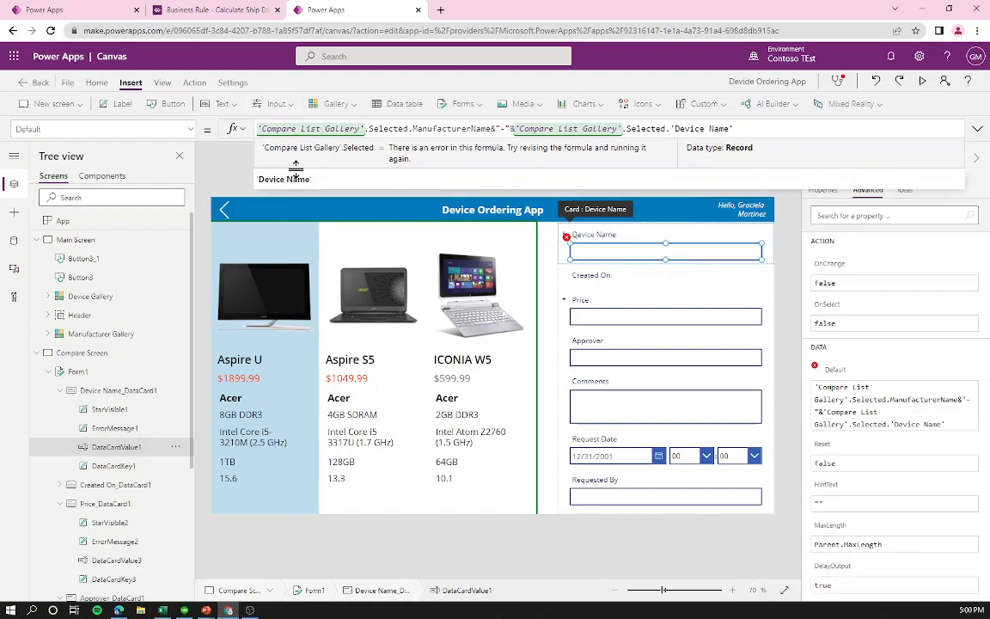
click(301, 183)
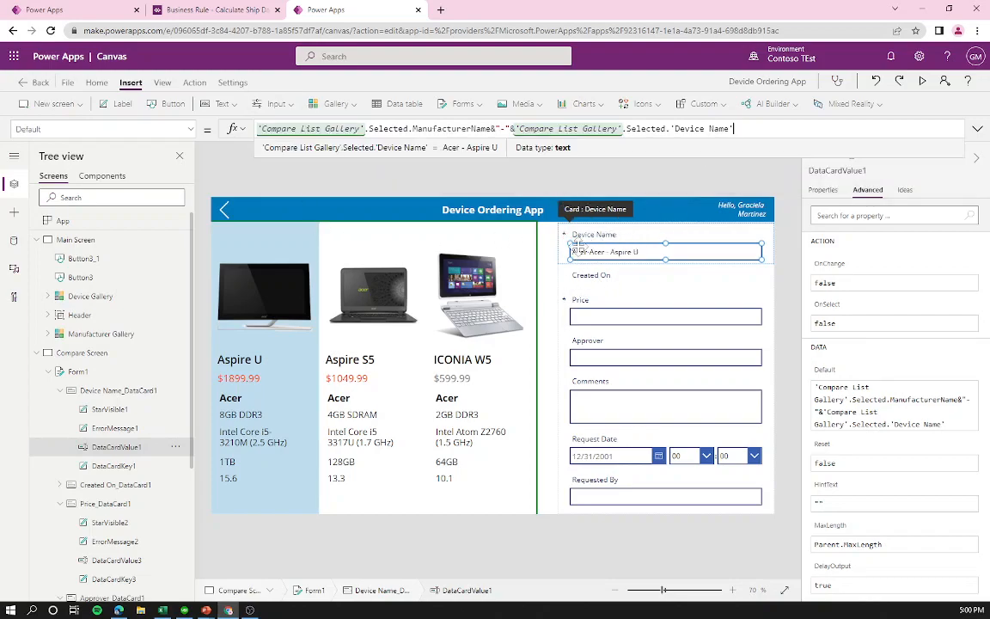
click(344, 402)
click(321, 369)
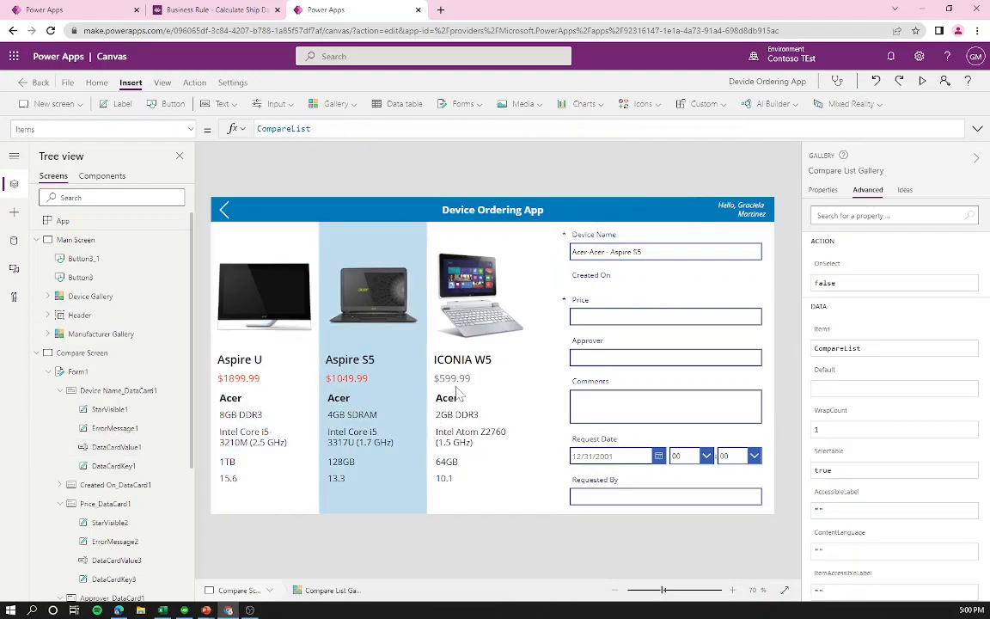
Step: Test the prefill by selecting ICONIA W5 and Aspire S5 in the comparison gallery
click(411, 352)
click(347, 371)
click(378, 163)
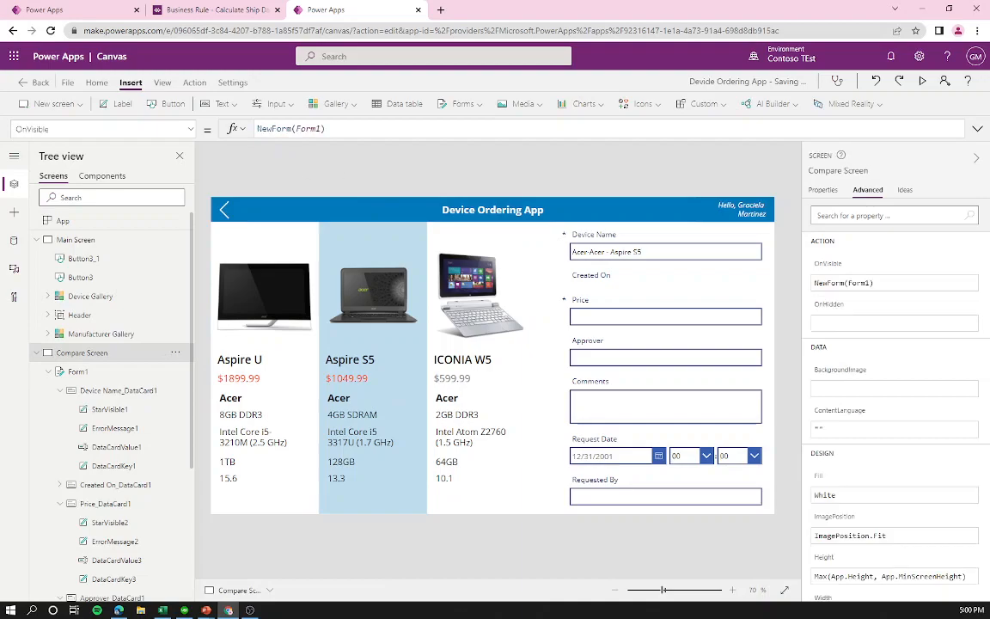
Step: Select the Device Name input and open its property list to find DisplayMode
click(593, 251)
click(593, 251)
click(824, 190)
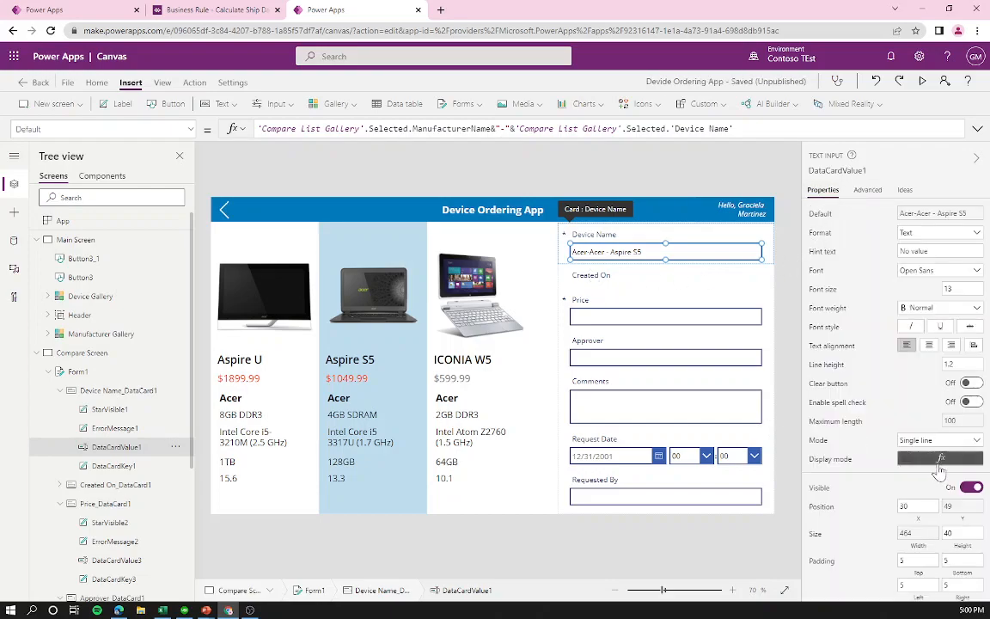
click(563, 252)
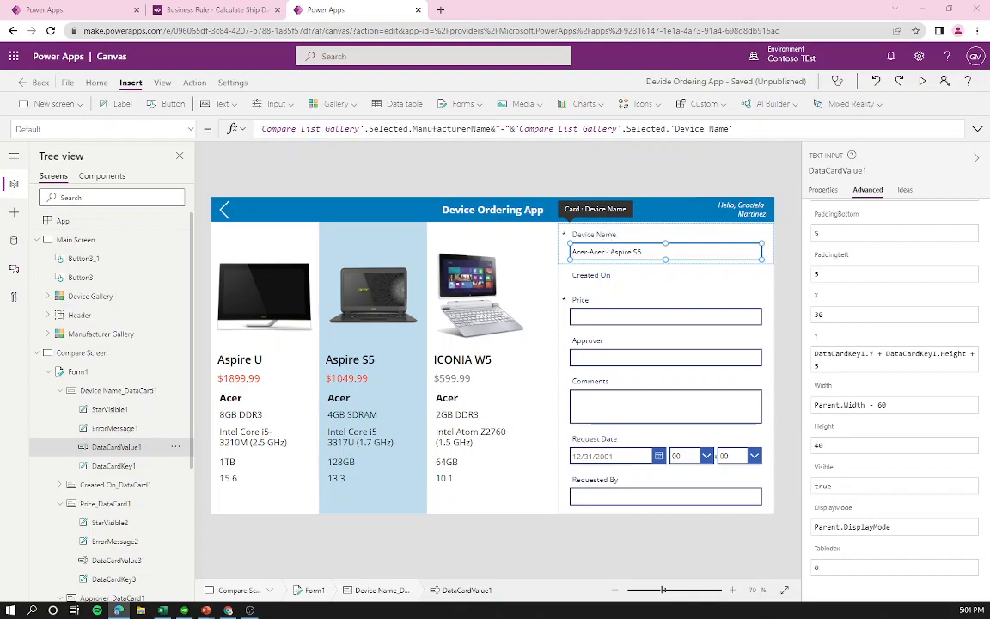
click(190, 129)
Step: Locate the DisplayMode property of the Device Name input
click(575, 178)
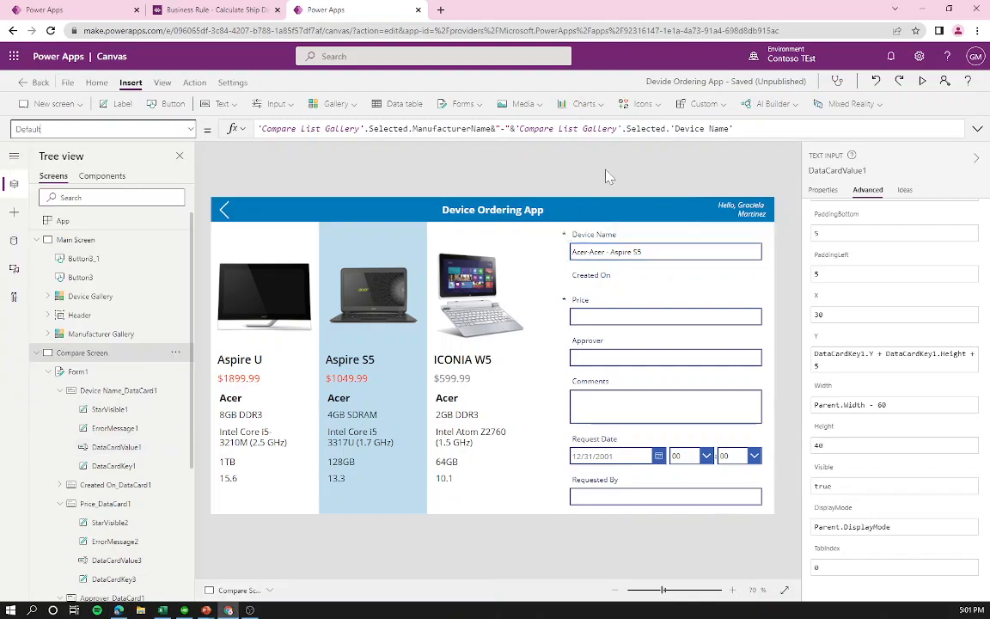
click(736, 254)
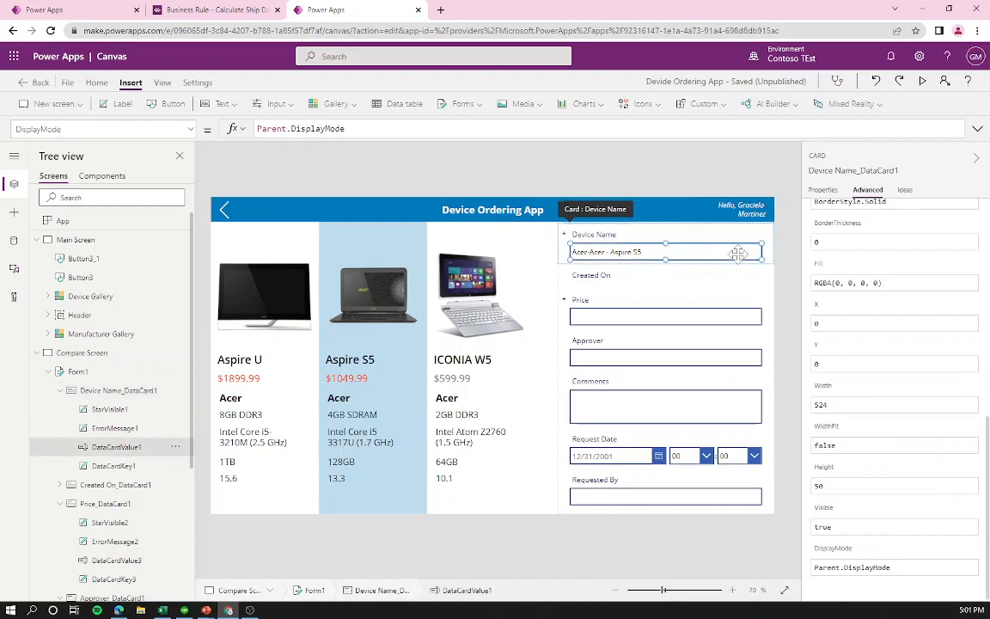
scroll(909, 446, down, 5)
scroll(909, 446, up, 3)
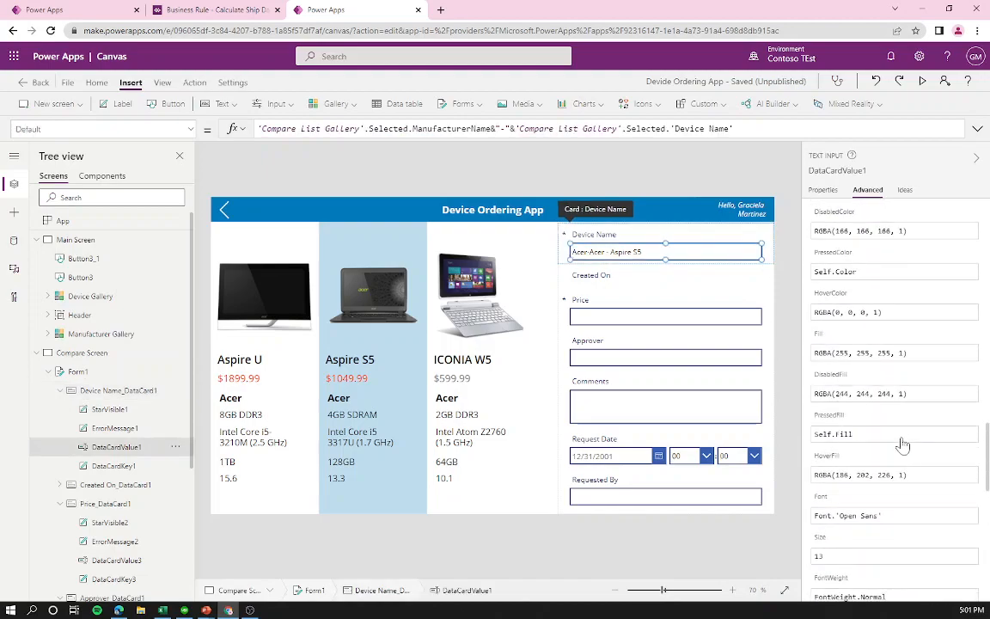
click(727, 174)
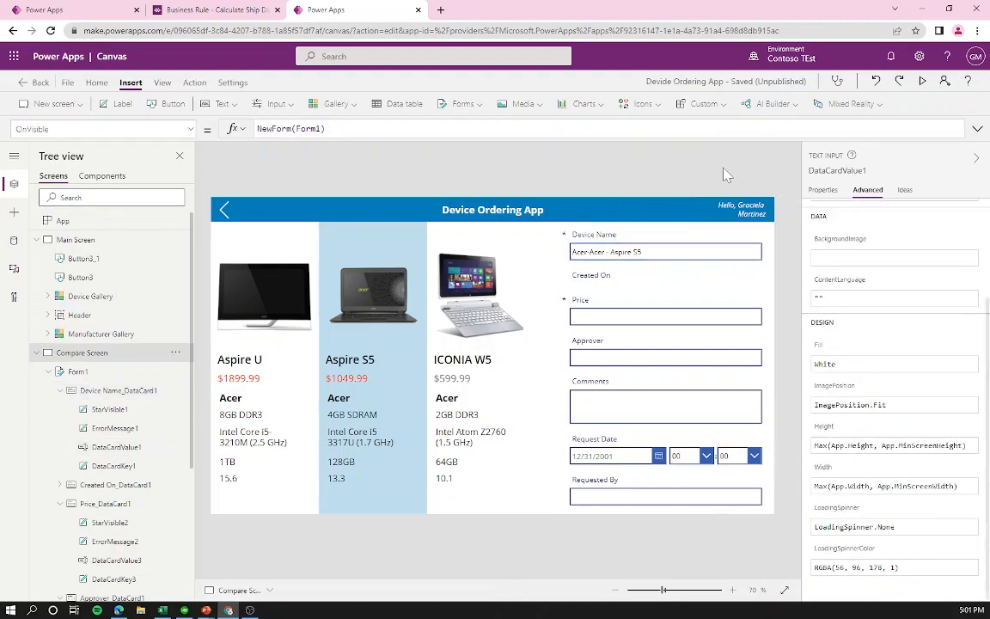
key(ctrl+f)
text(display)
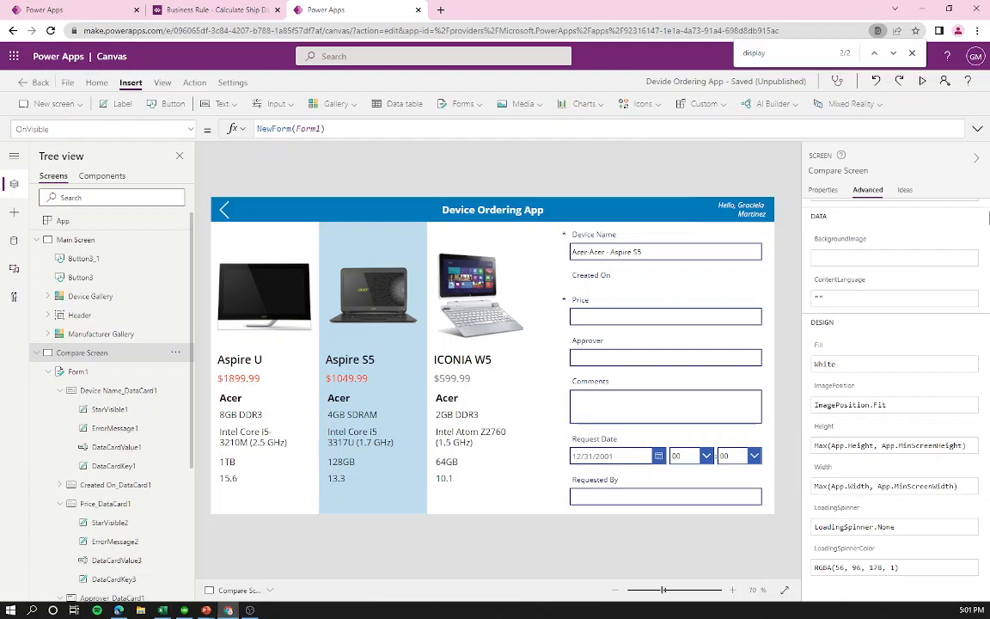
scroll(850, 522, up, 2)
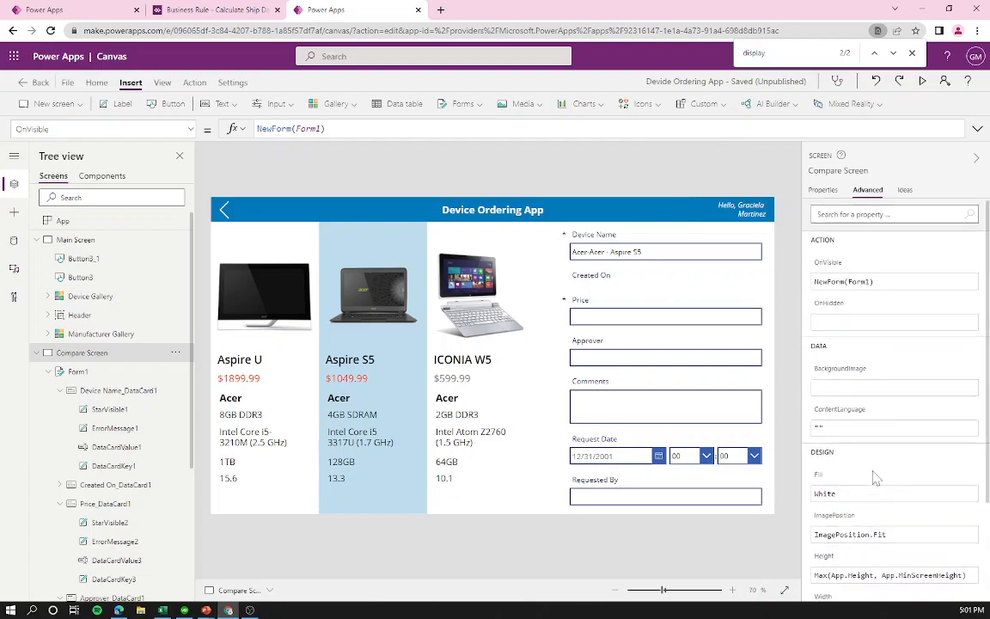
click(696, 251)
click(696, 251)
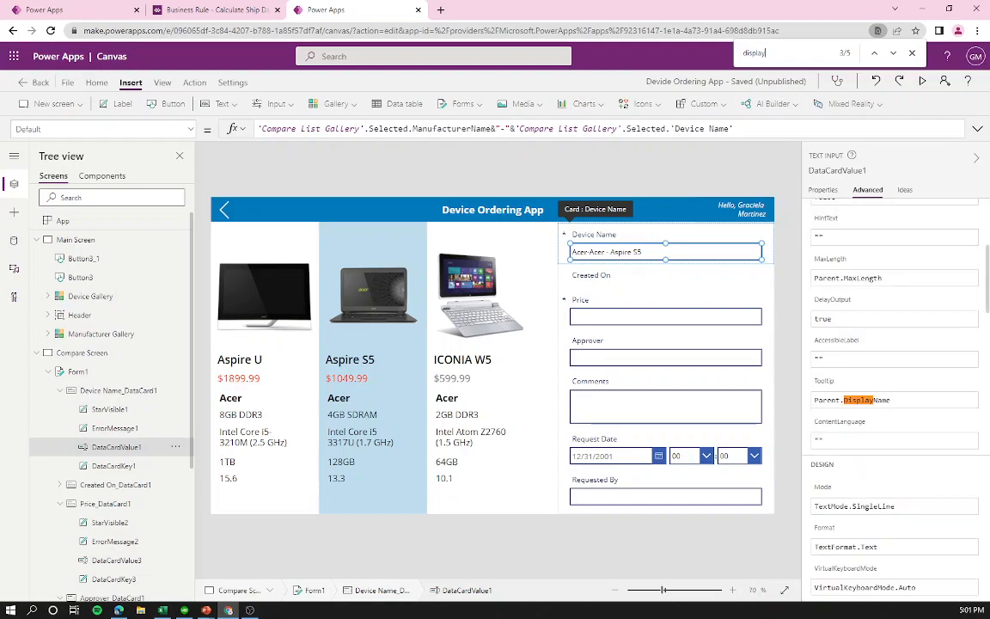
key(Return)
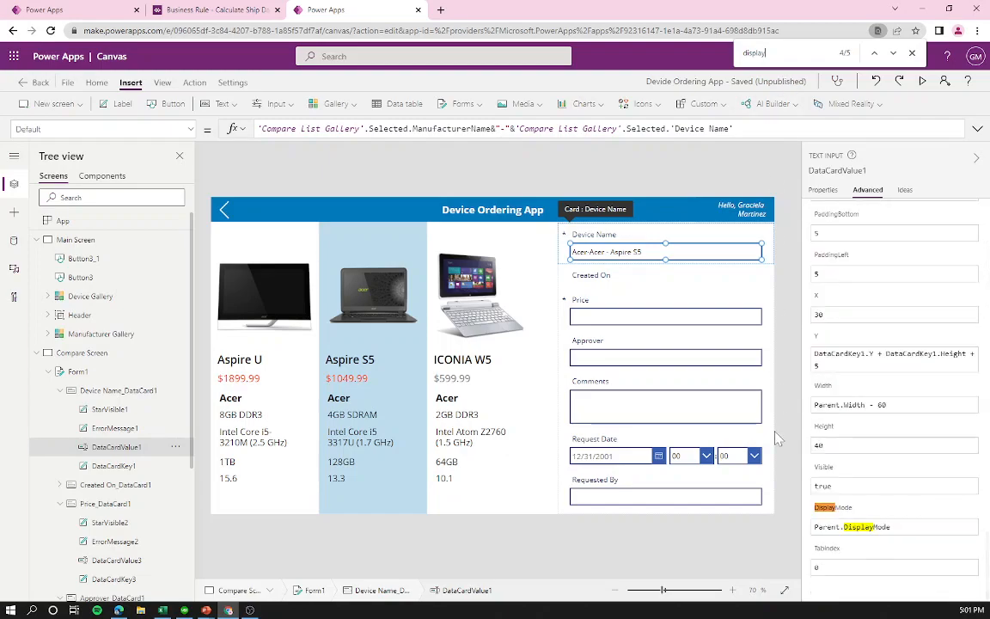
Step: Change the Device Name input's DisplayMode from Parent.DisplayMode to DisplayMode.View
click(863, 527)
drag(890, 527, 812, 527)
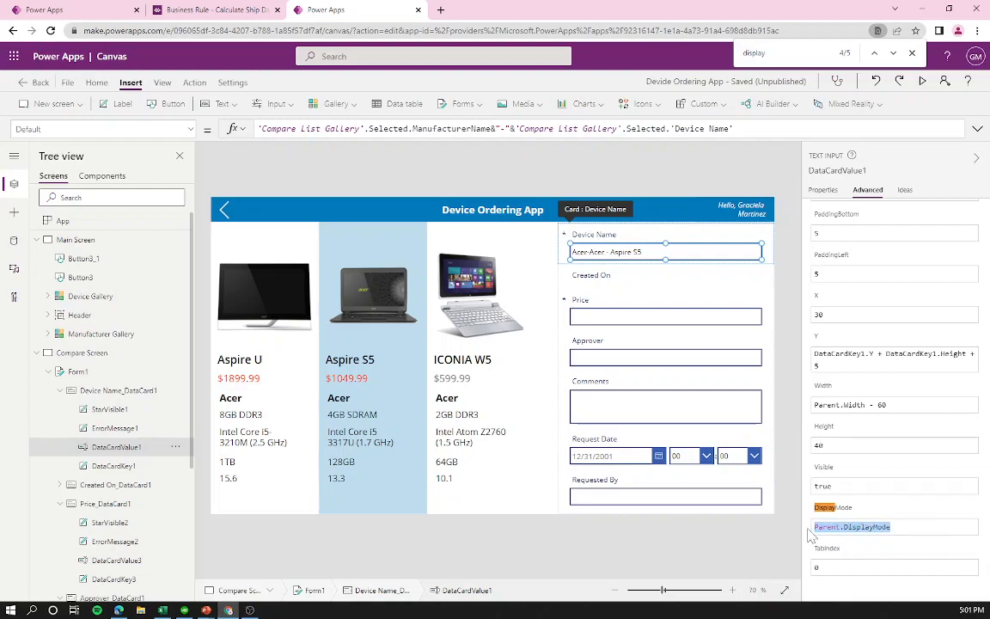
text(Disp)
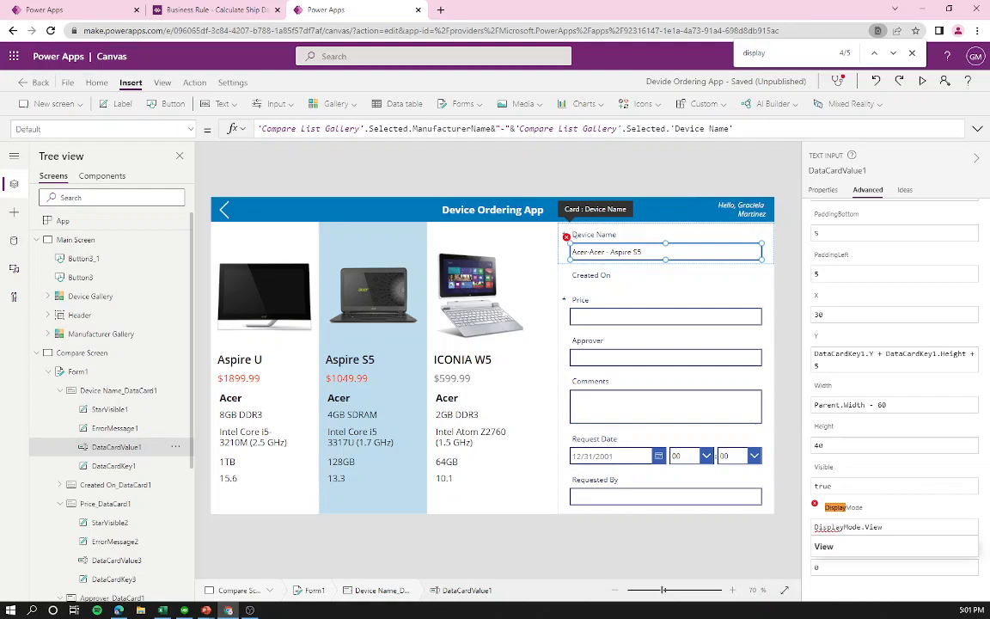
click(880, 546)
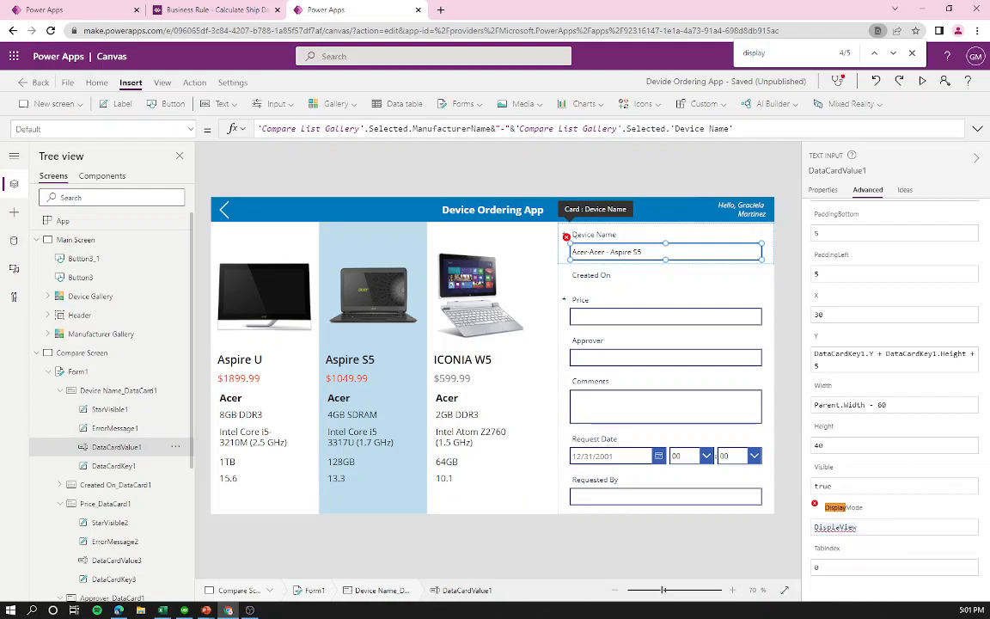
click(839, 527)
text(yMode.)
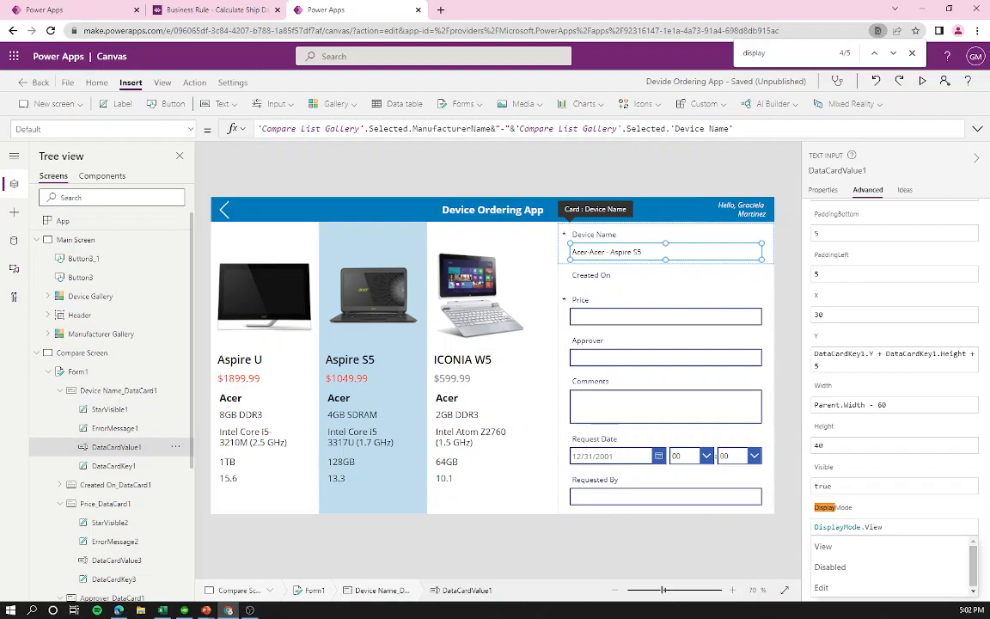
click(852, 548)
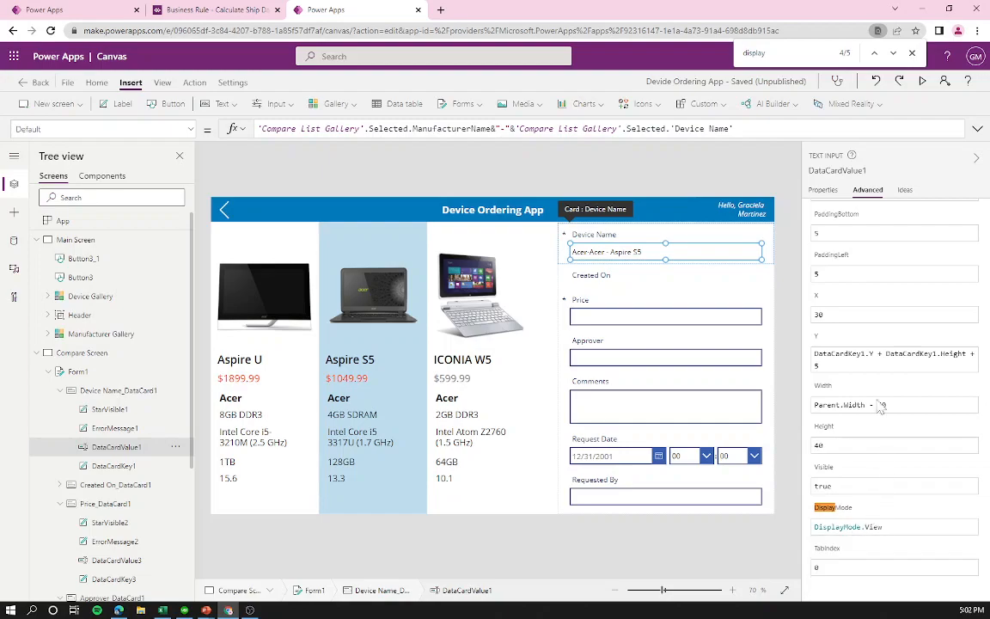
key(F5)
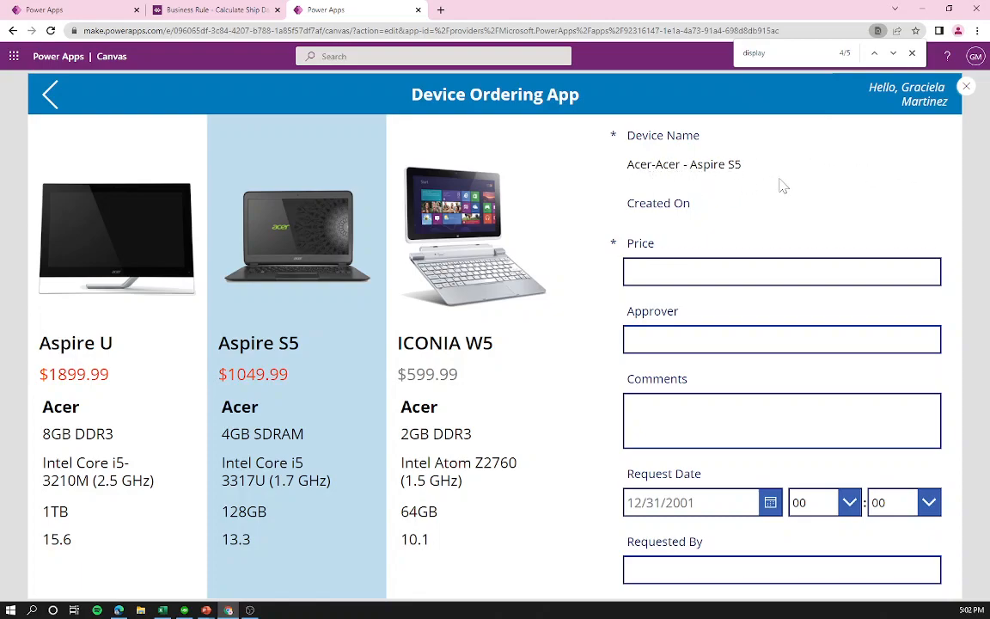
drag(625, 165, 736, 164)
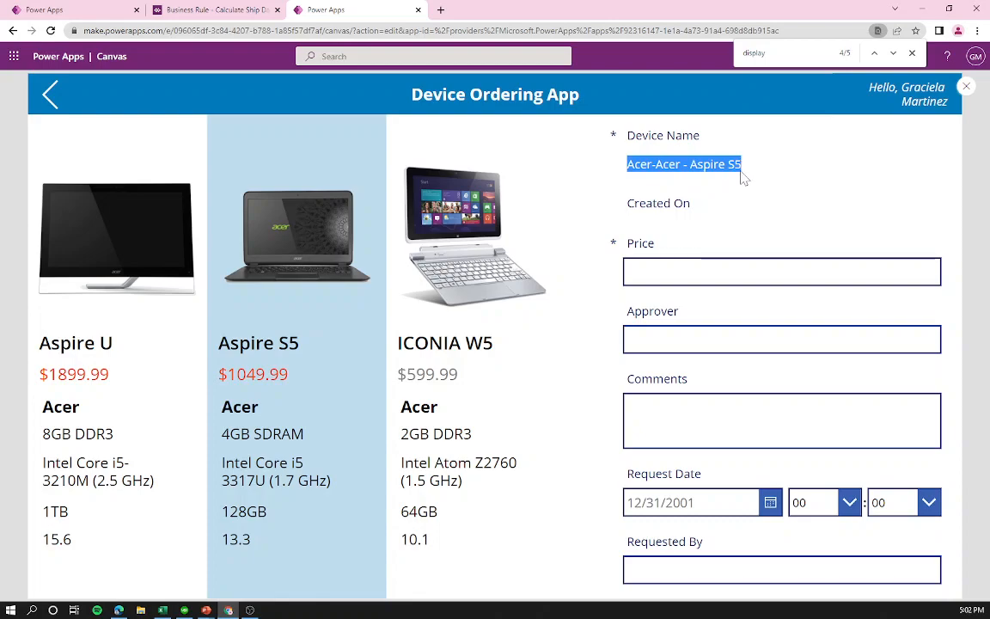
click(739, 177)
click(968, 88)
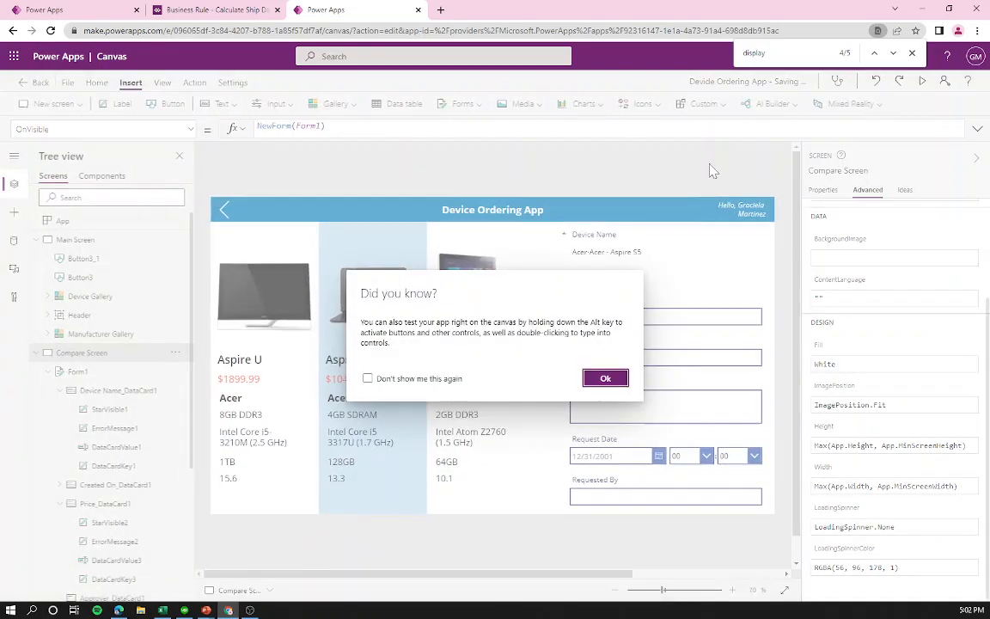
click(599, 376)
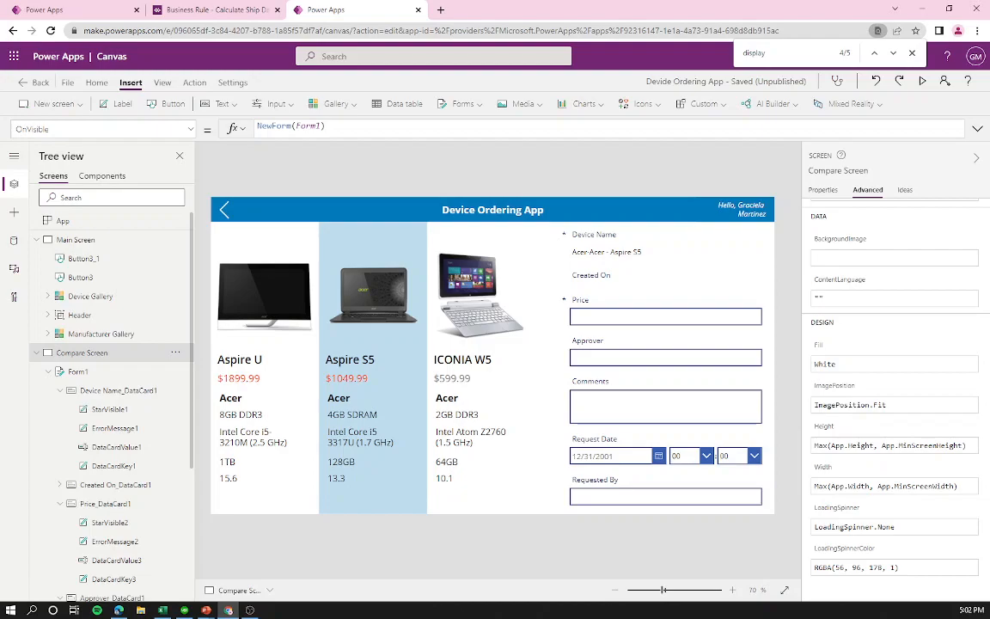
click(658, 316)
click(662, 315)
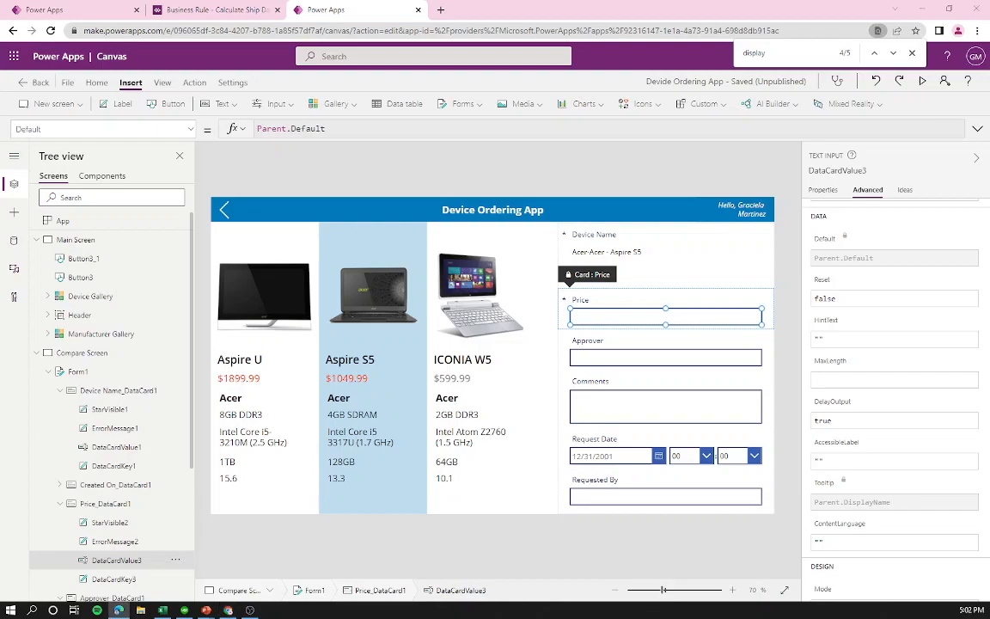
Step: Unlock the Price card and set its Default to Text('Compare List Gallery'.Selected.Price,"$##,###.00")
right_click(626, 318)
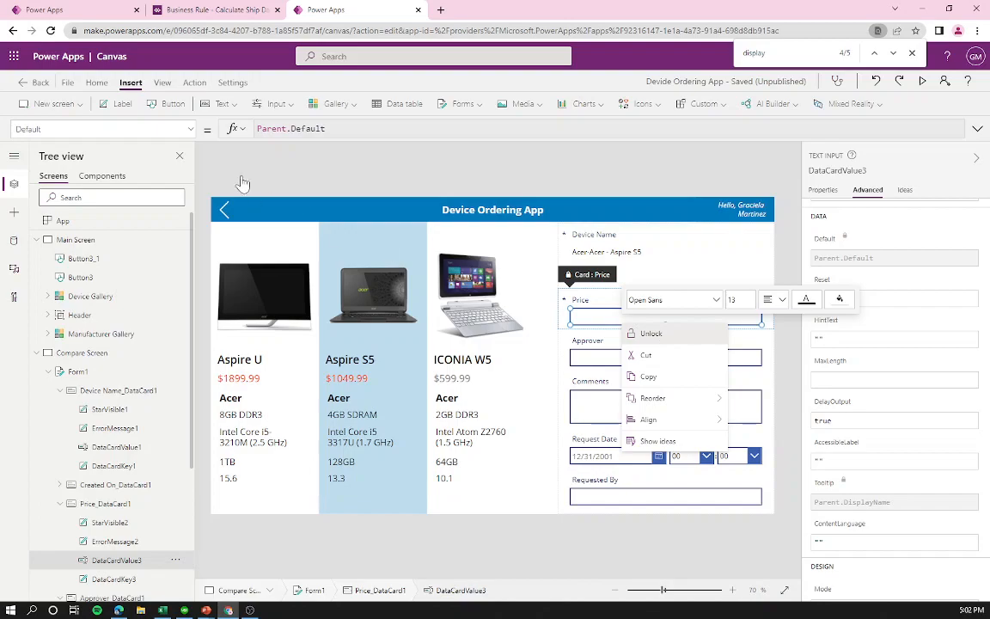
click(650, 334)
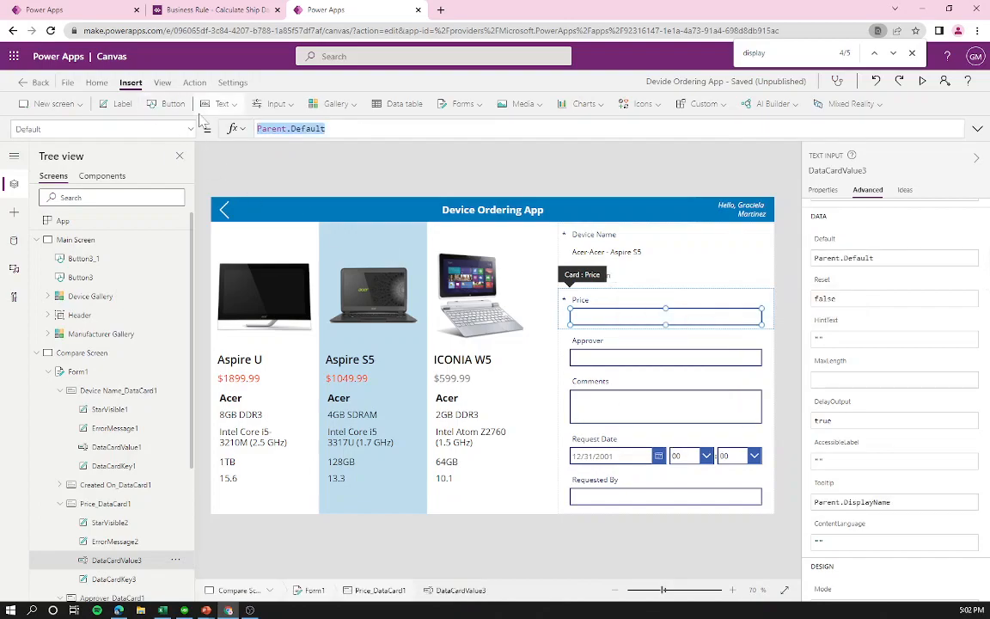
text(Text('Compare List Gallery'.Selected.Price,"$##,###.00"))
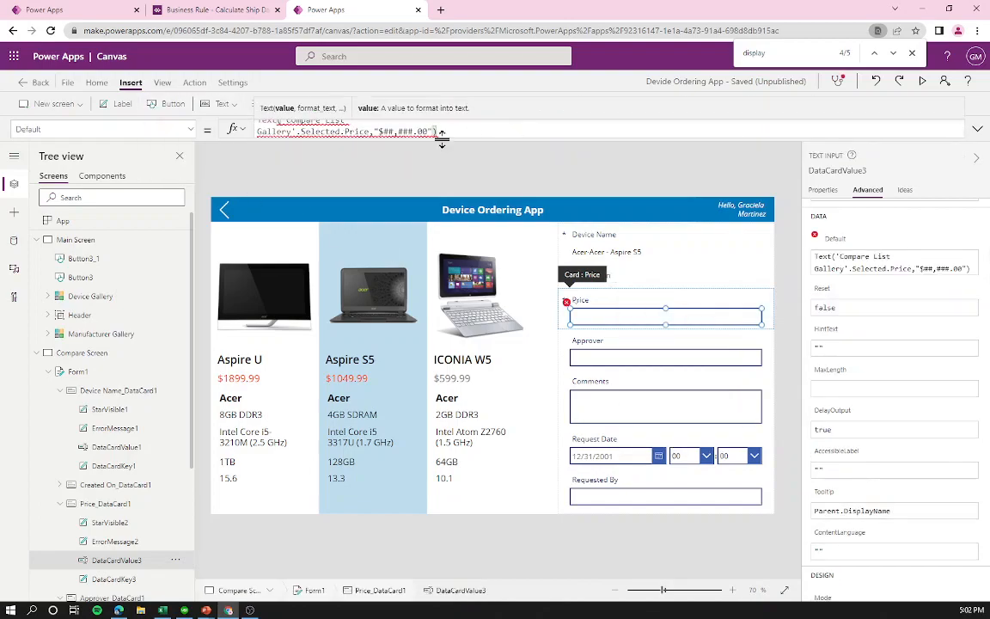
click(397, 130)
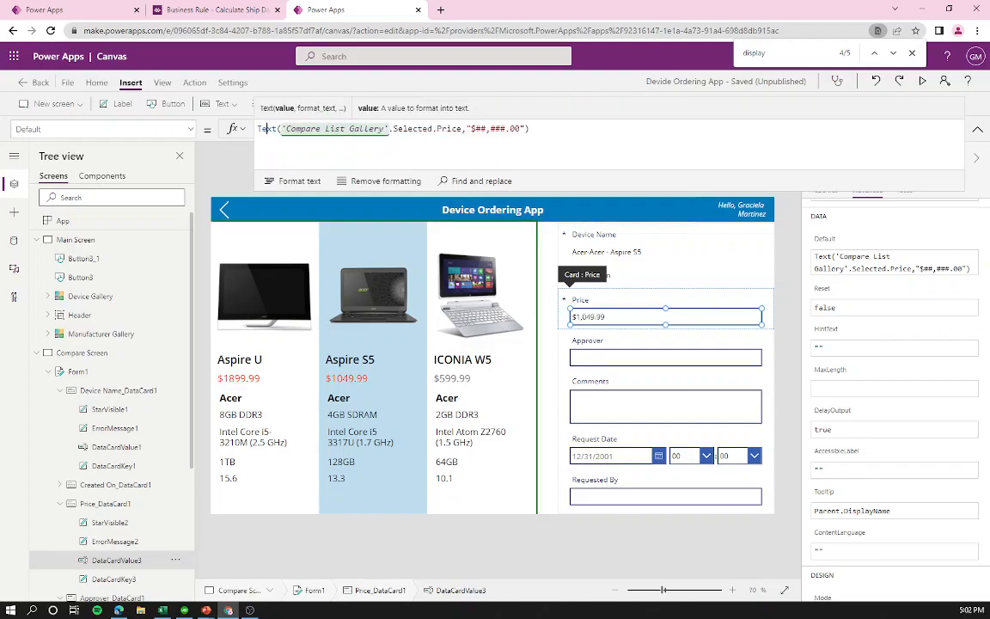
drag(462, 129, 295, 128)
click(530, 129)
drag(471, 129, 525, 129)
click(530, 128)
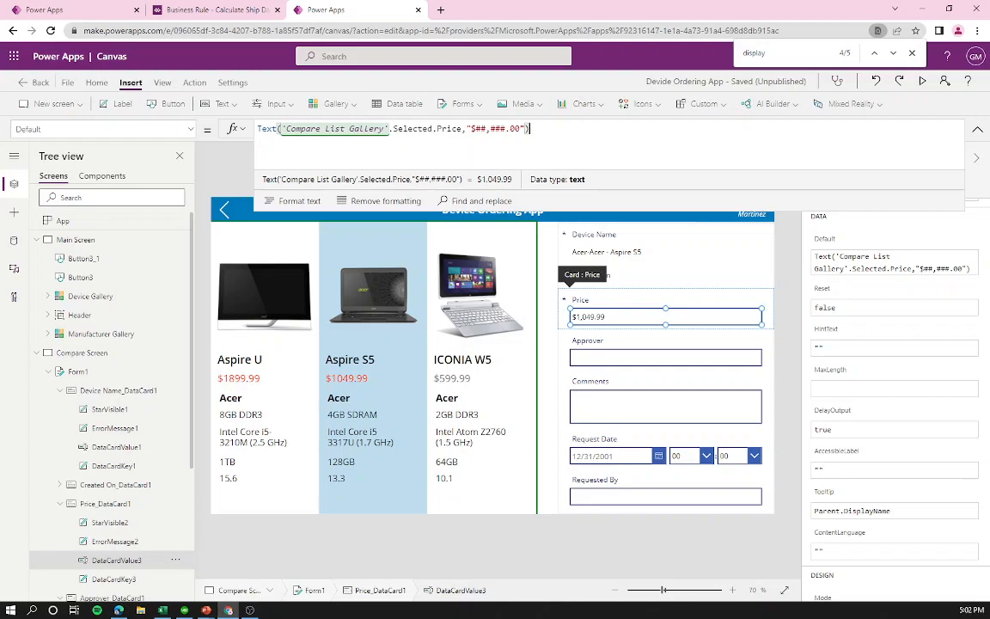
click(630, 317)
Step: Set the Price input's DisplayMode to DisplayMode.View
scroll(898, 417, down, 10)
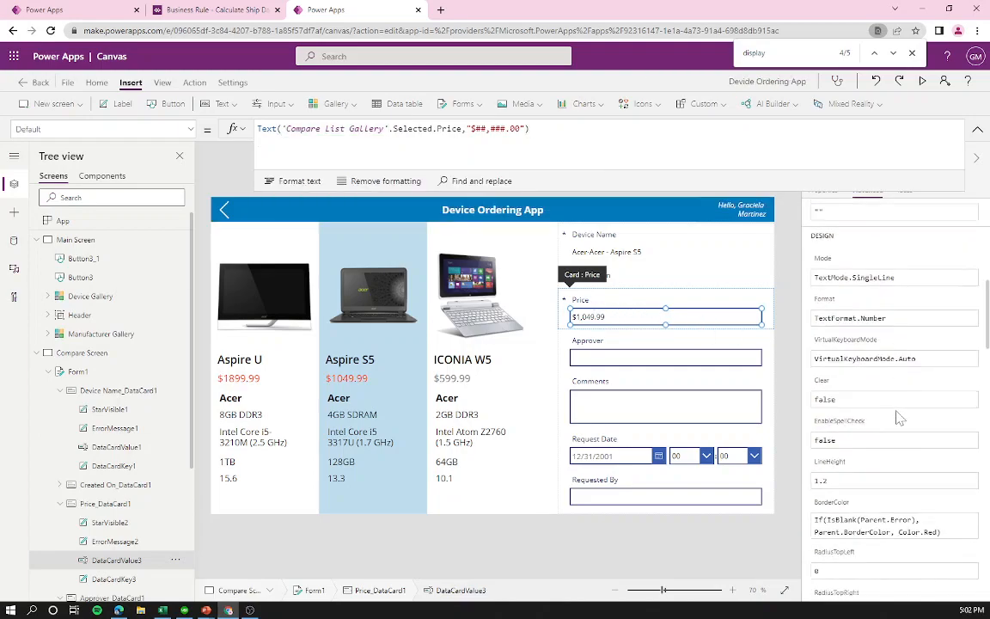
scroll(892, 425, down, 10)
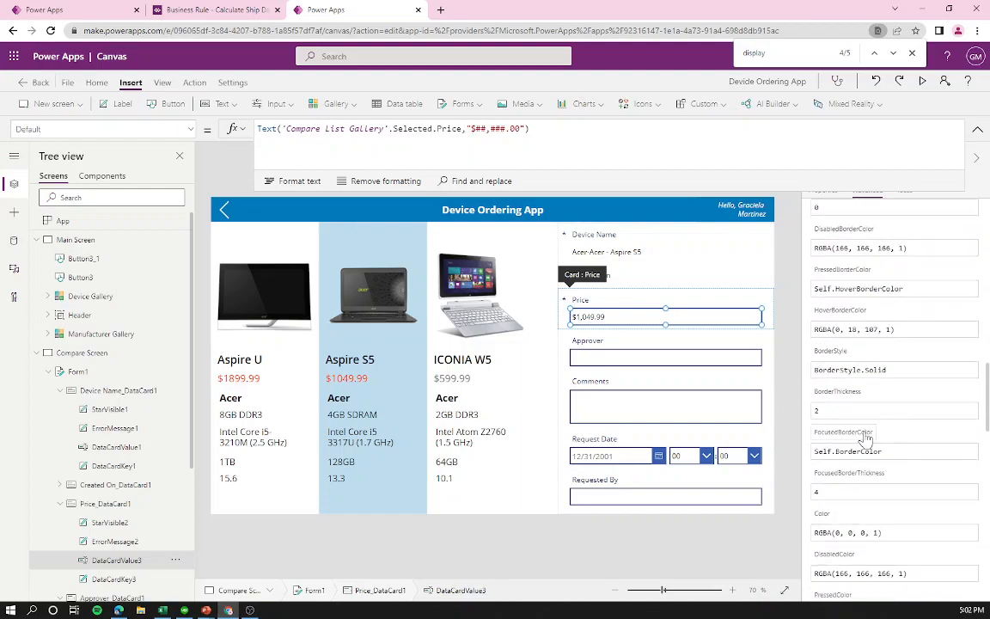
scroll(862, 453, down, 3)
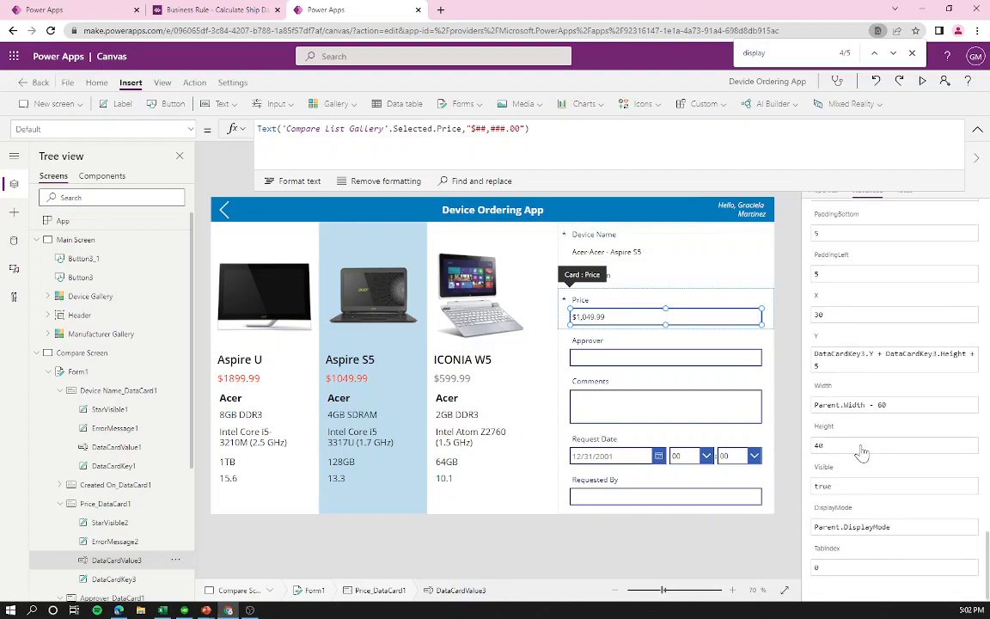
drag(890, 527, 800, 536)
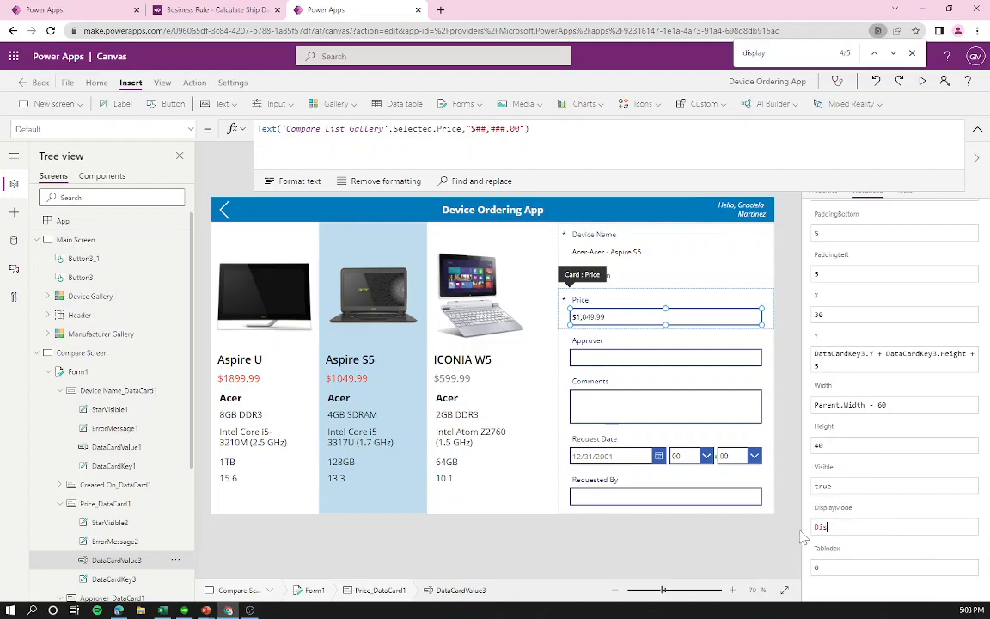
text(DisplayMode.View)
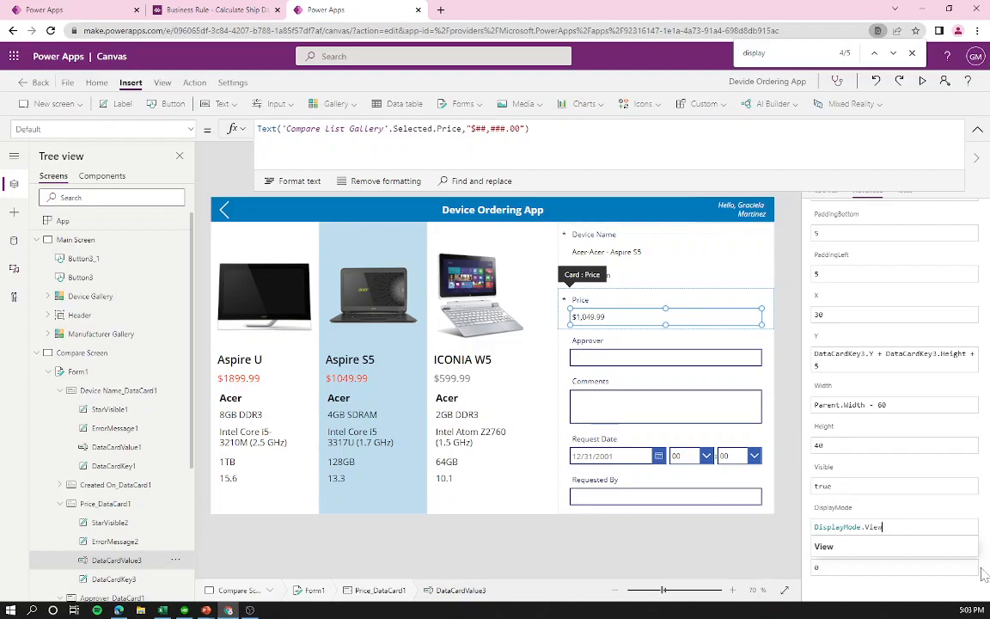
click(880, 548)
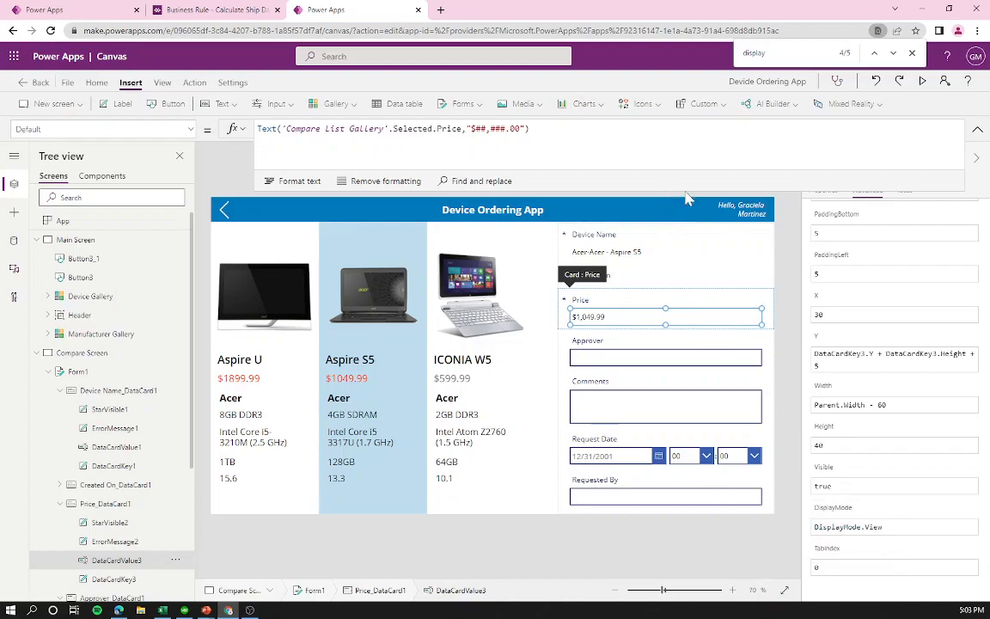
click(611, 370)
click(687, 305)
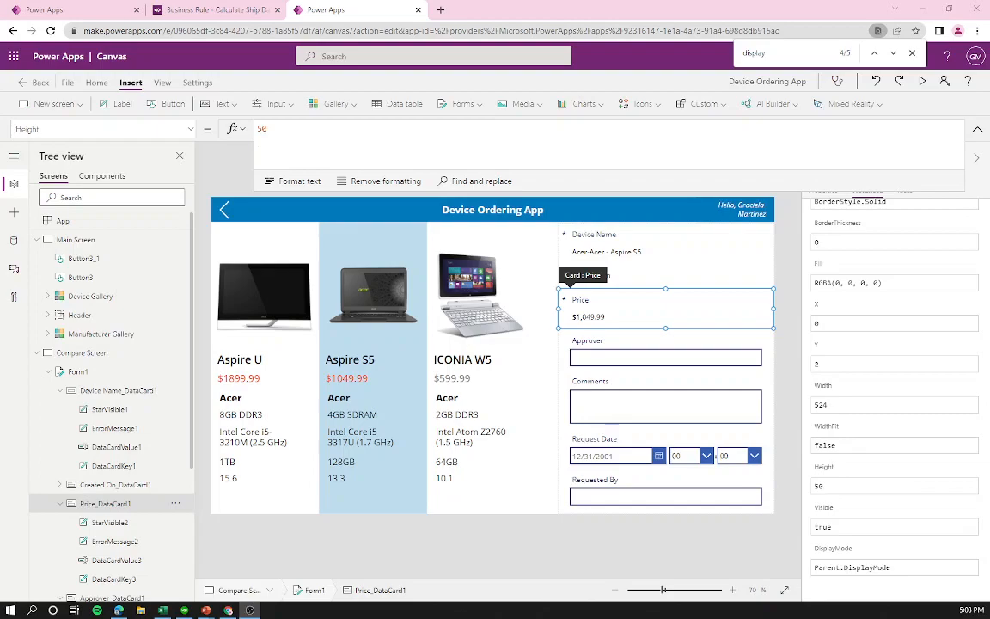
Step: Inspect the Approver card's text box and caption, then collapse Main Screen and Compare Screen
click(611, 347)
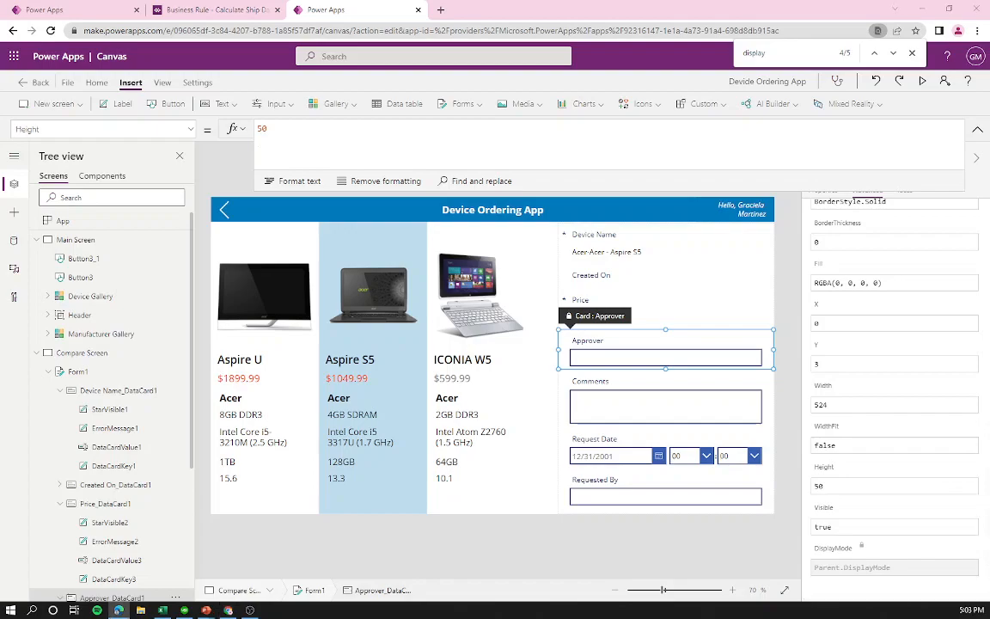
click(704, 359)
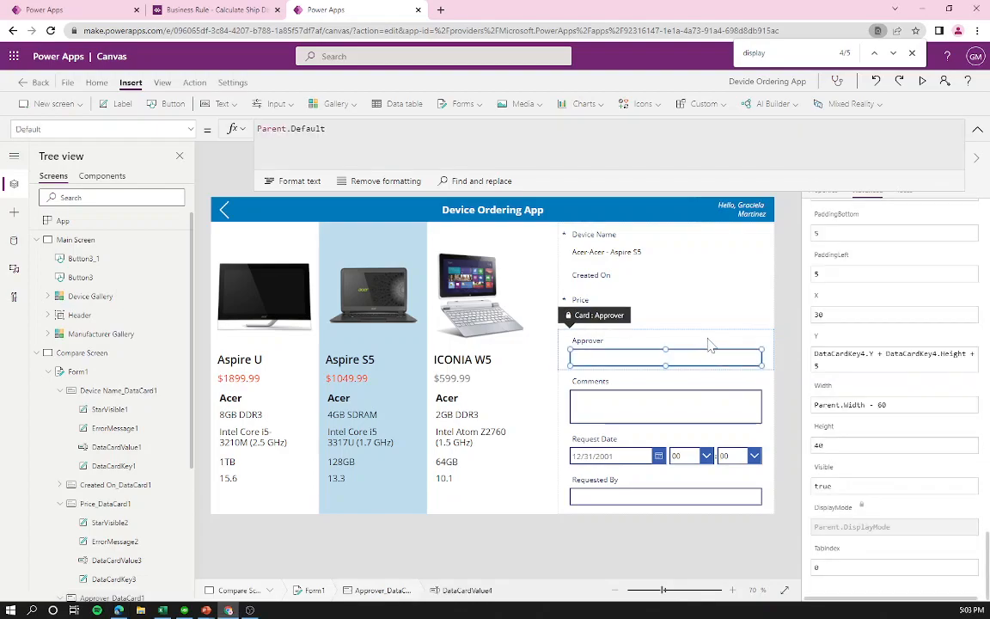
click(704, 338)
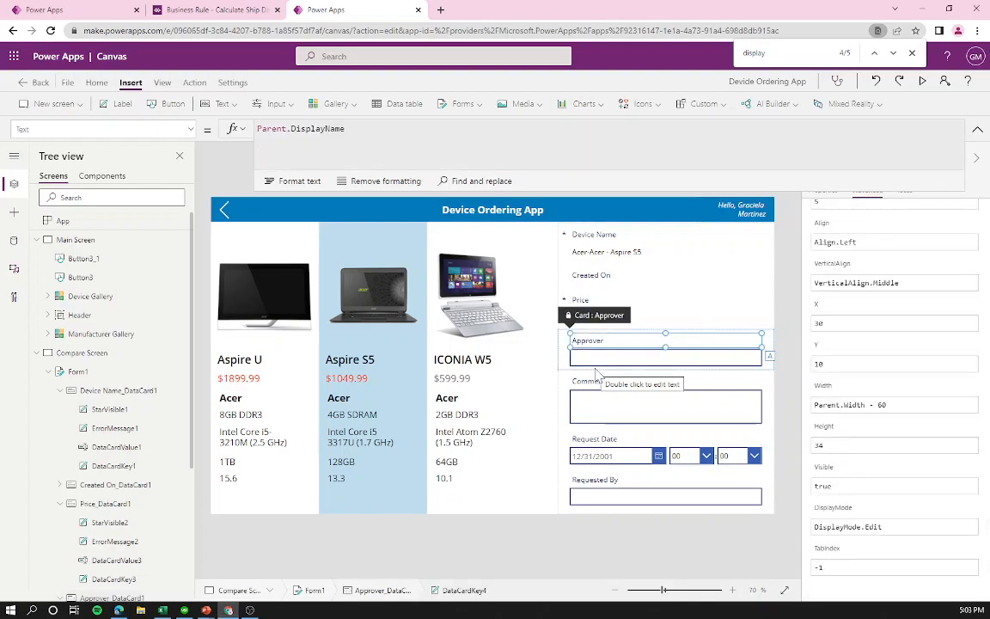
click(560, 364)
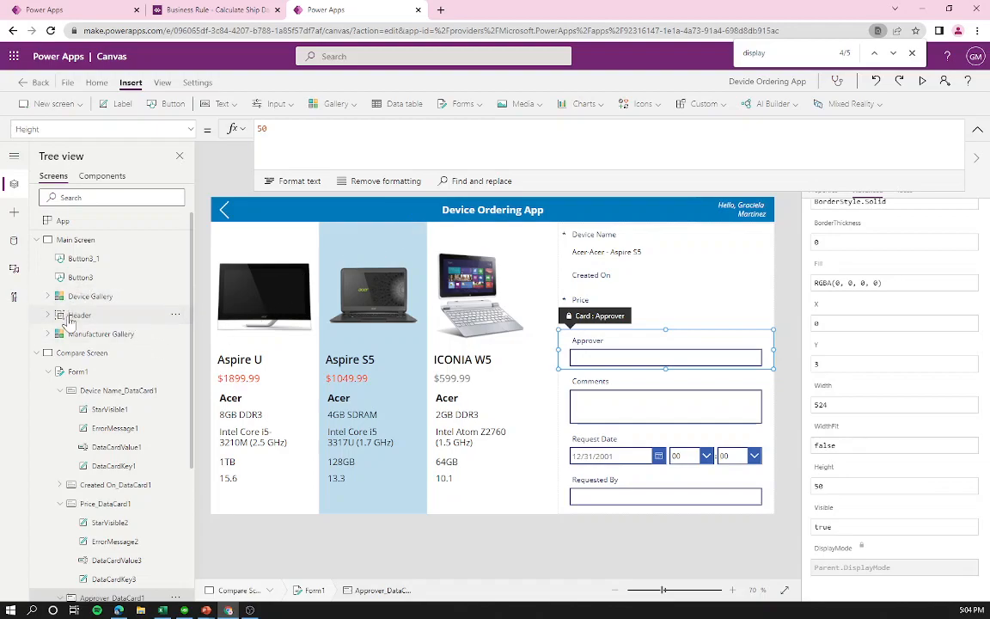
click(37, 239)
click(37, 258)
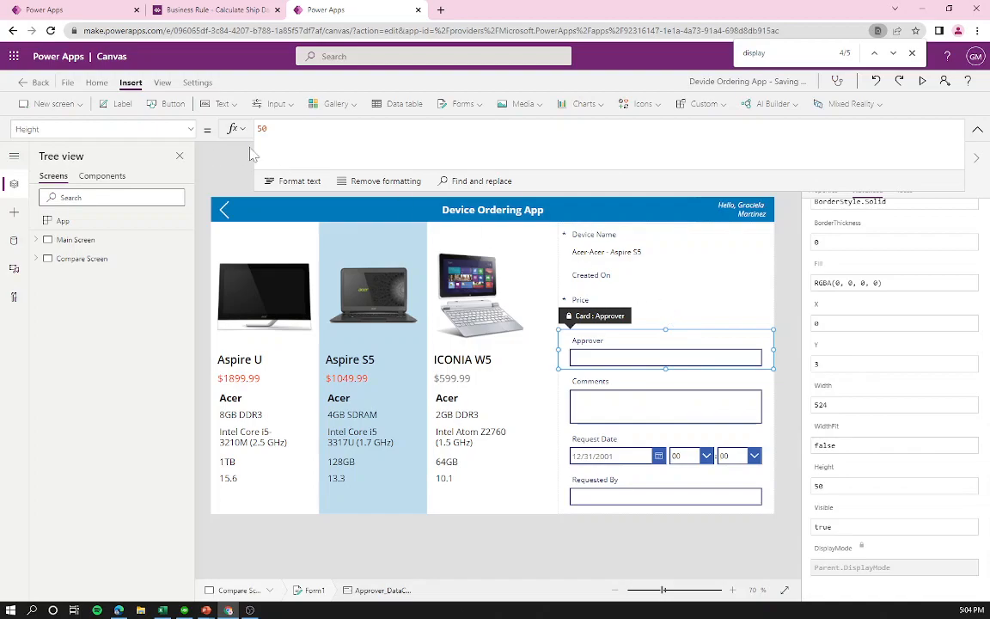
Step: Search data sources for 'office' and connect Office 365 Users to the app
click(19, 243)
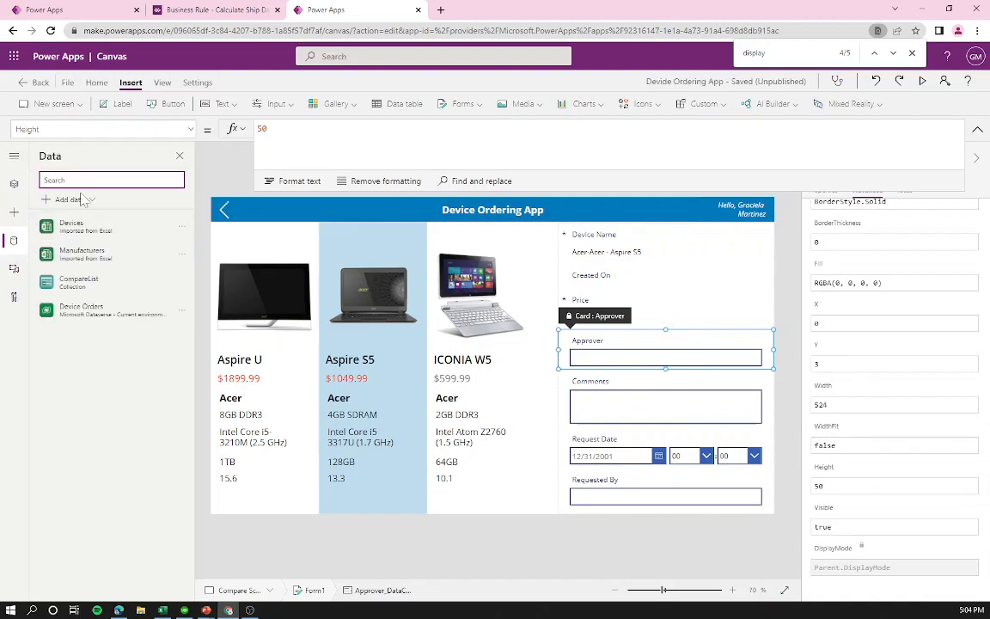
click(83, 199)
text(office)
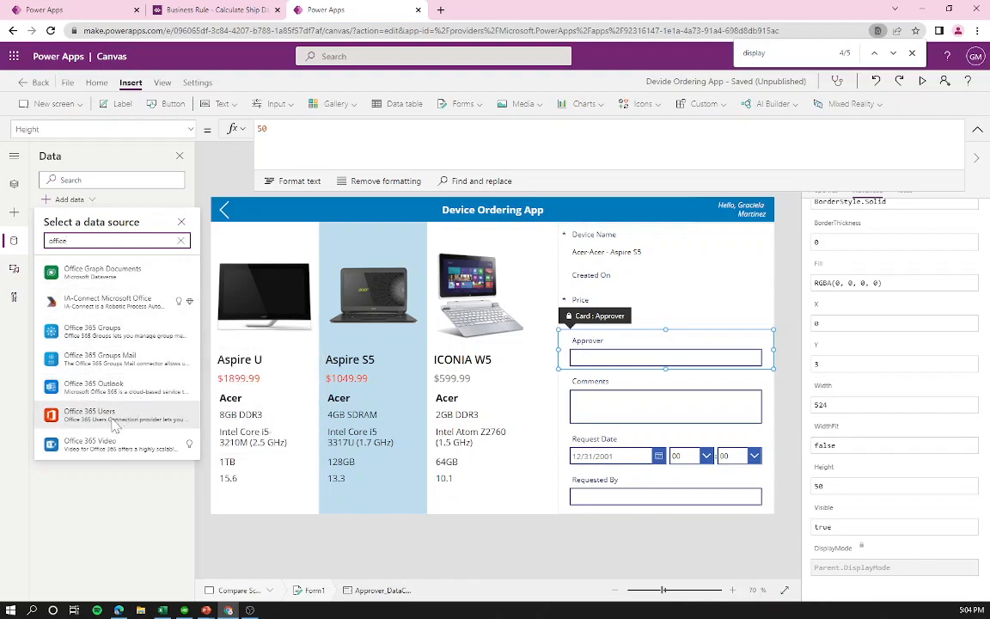
mouse_move(114, 424)
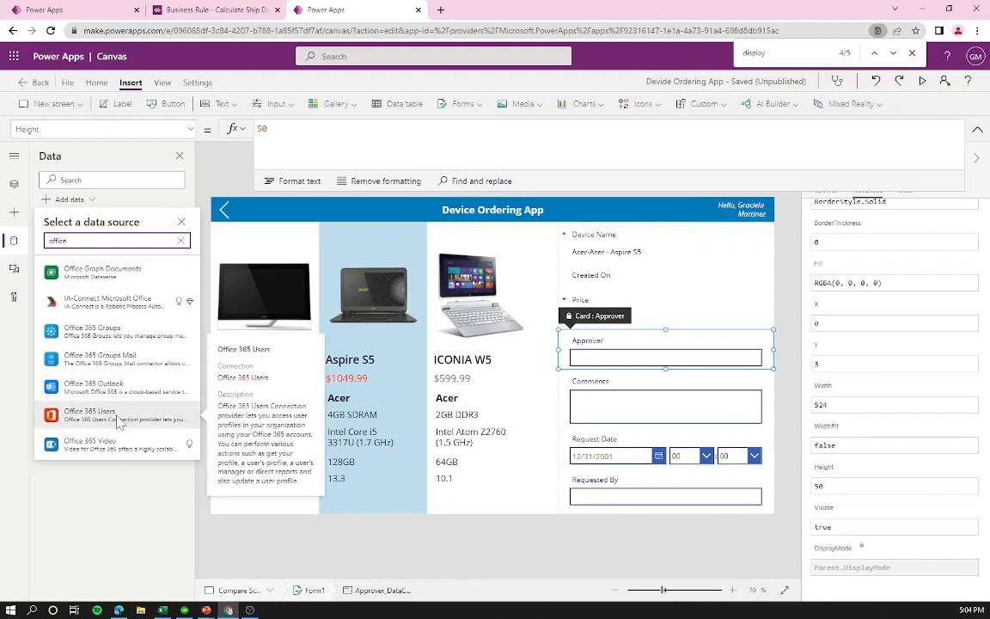
click(119, 420)
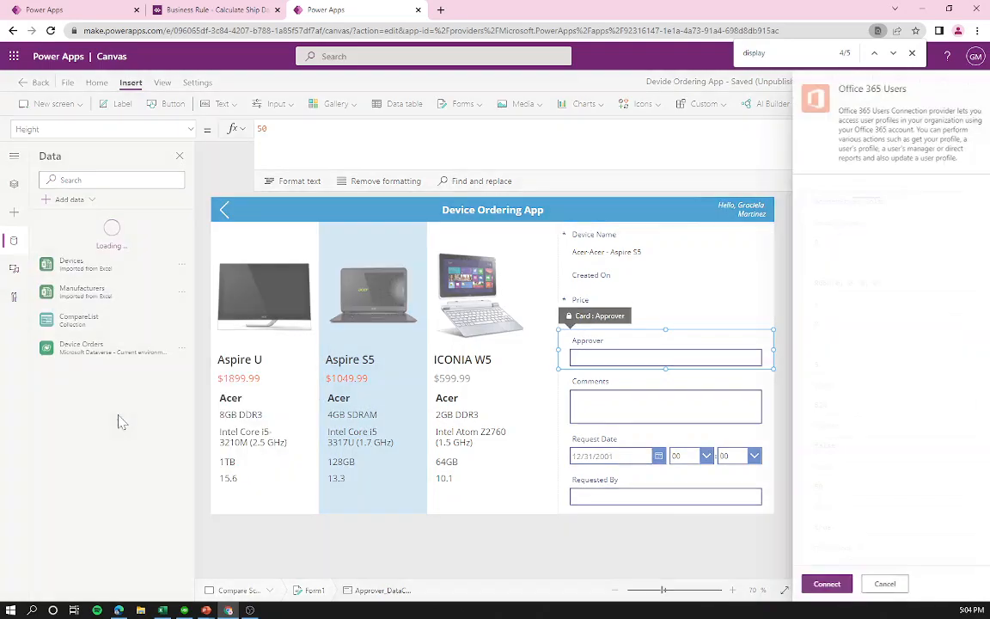
click(823, 584)
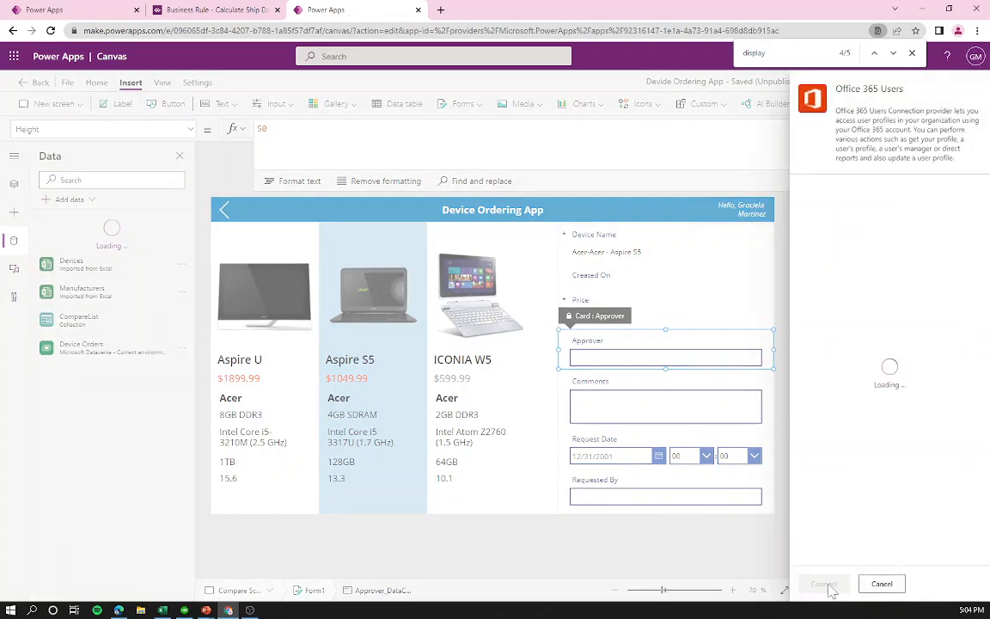
click(912, 53)
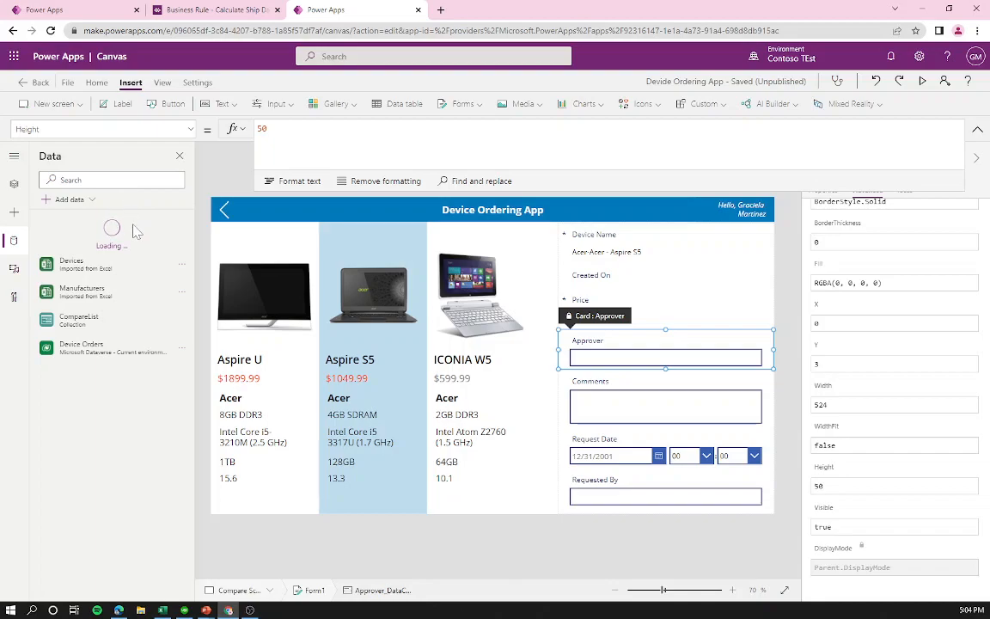
click(641, 355)
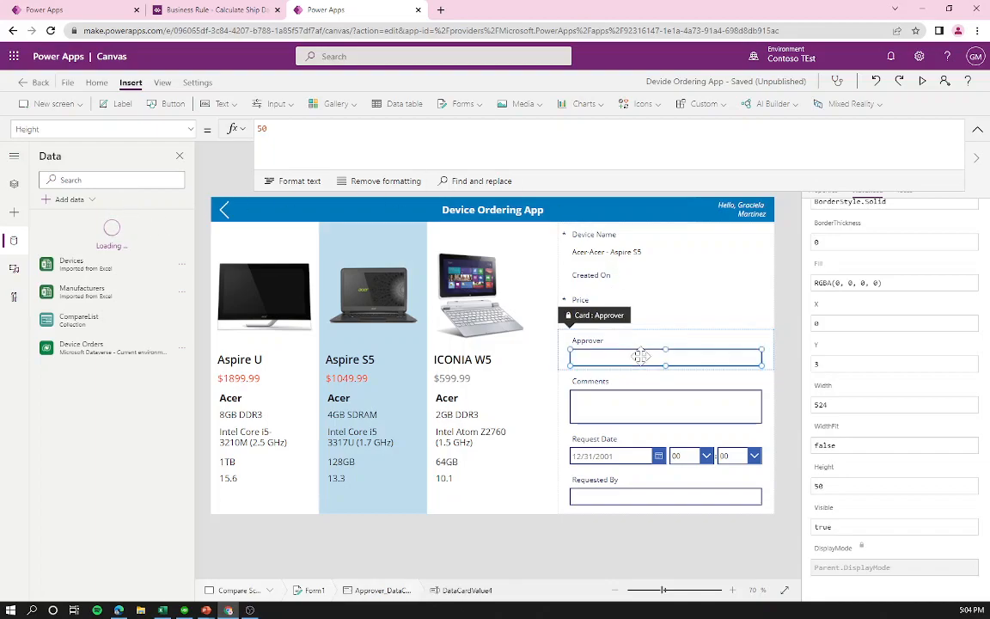
Step: Unlock the Approver card on the order form
right_click(703, 355)
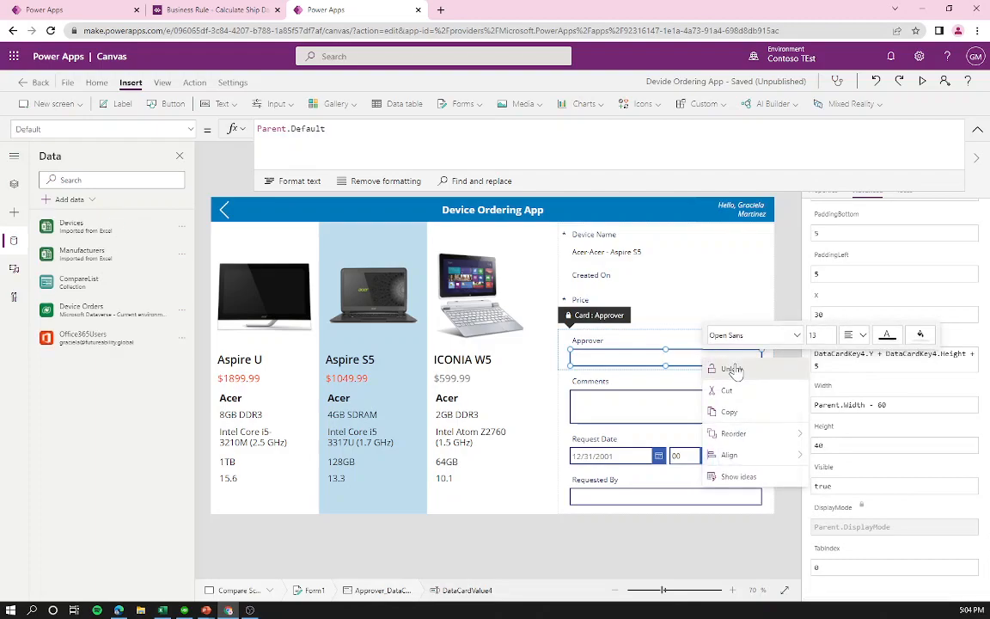
click(732, 369)
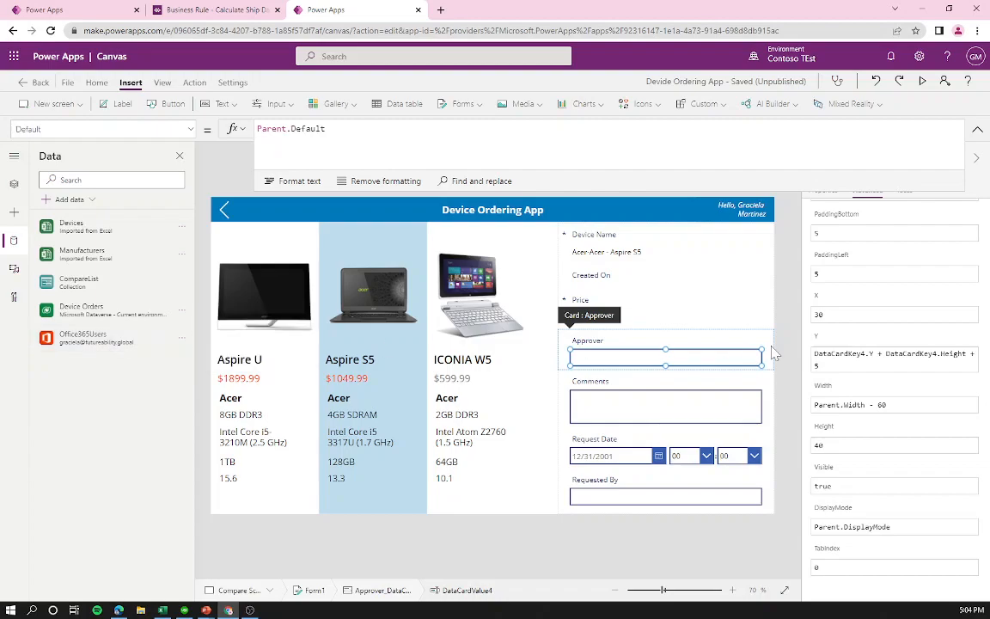
right_click(690, 353)
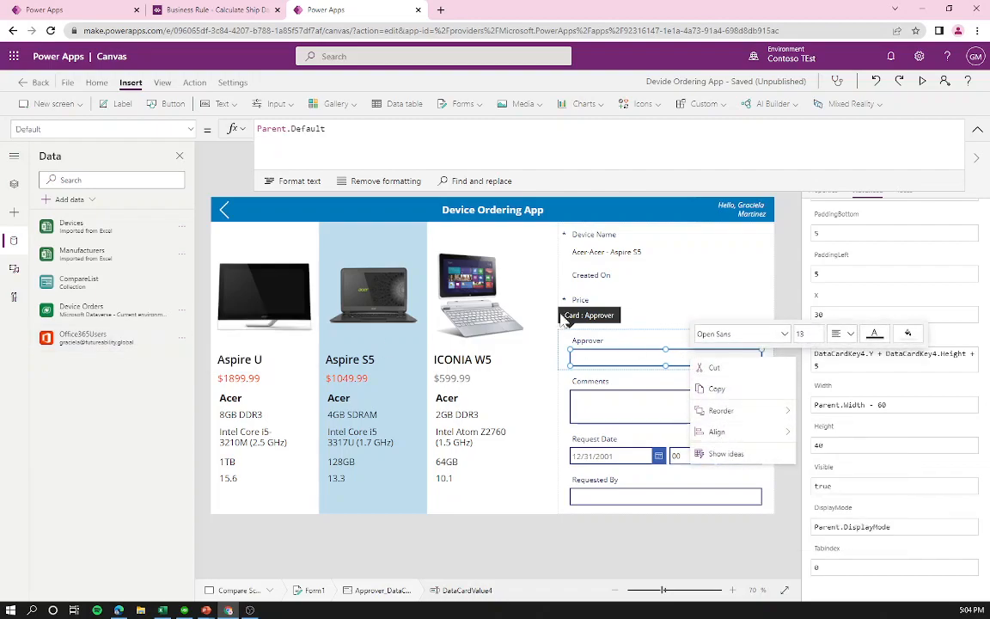
click(608, 355)
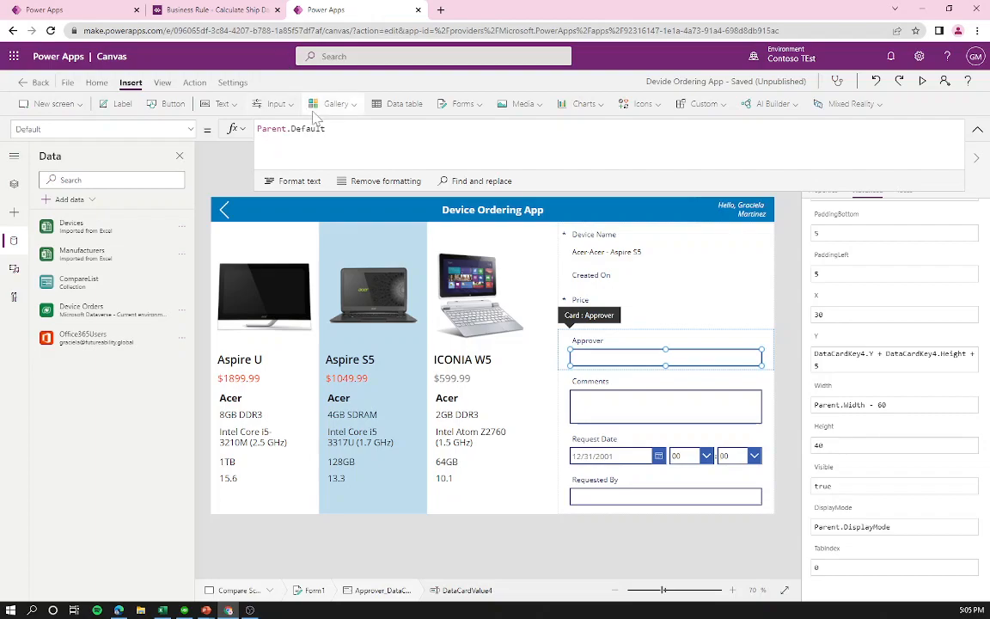
Step: Compare the Approver's Parent.Default with the greeting's User().FullName, then select the Approver default
drag(326, 129, 257, 128)
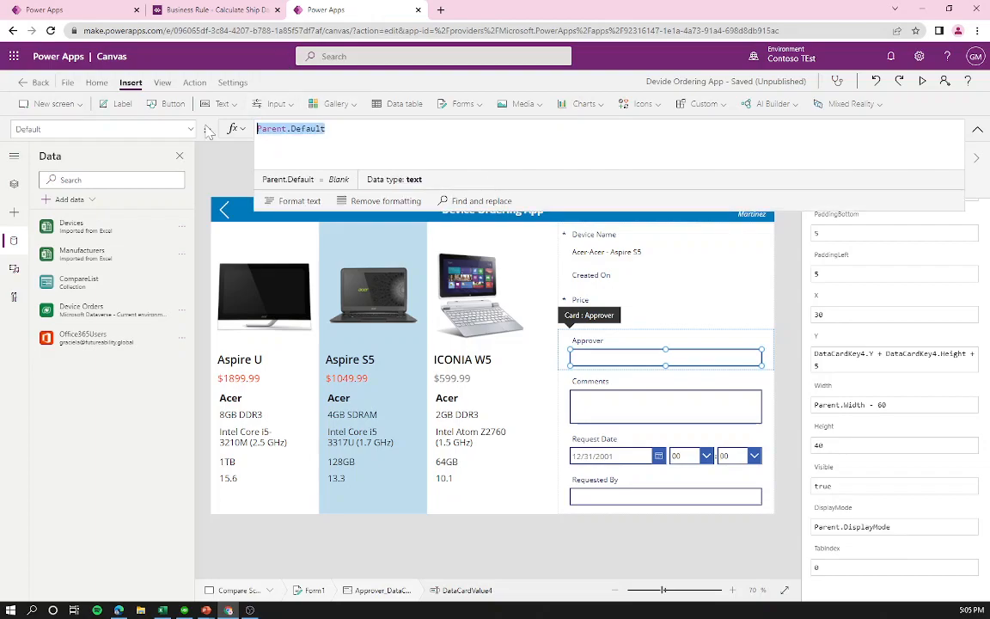
click(978, 130)
click(744, 209)
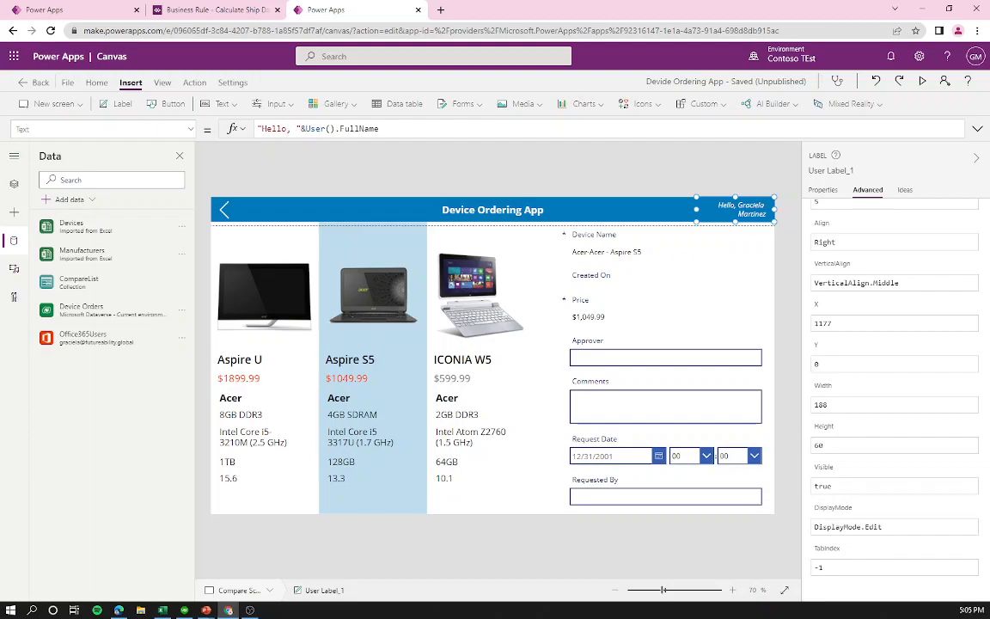
drag(306, 129, 380, 129)
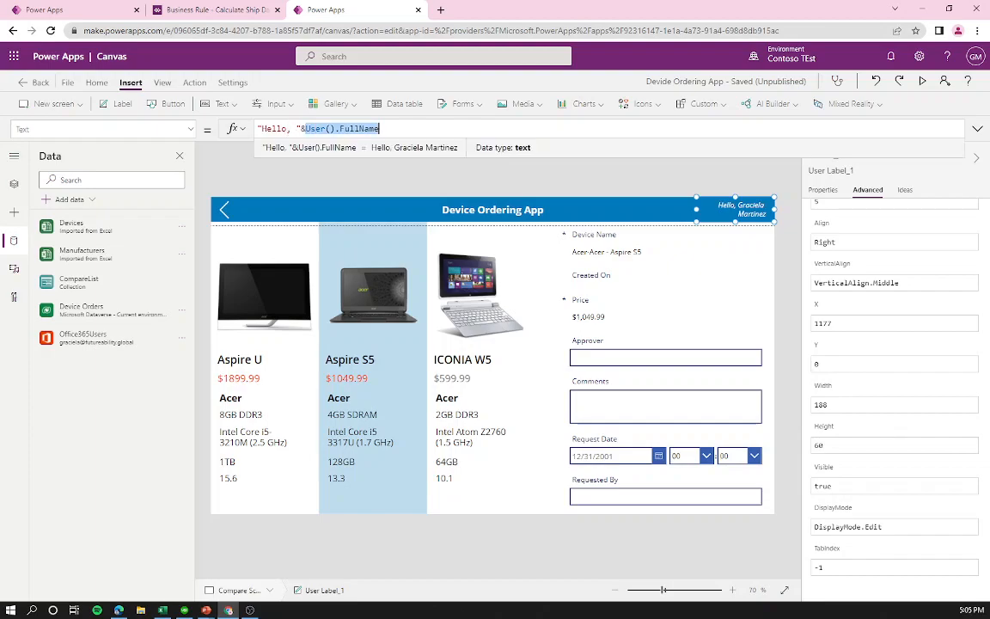
click(673, 354)
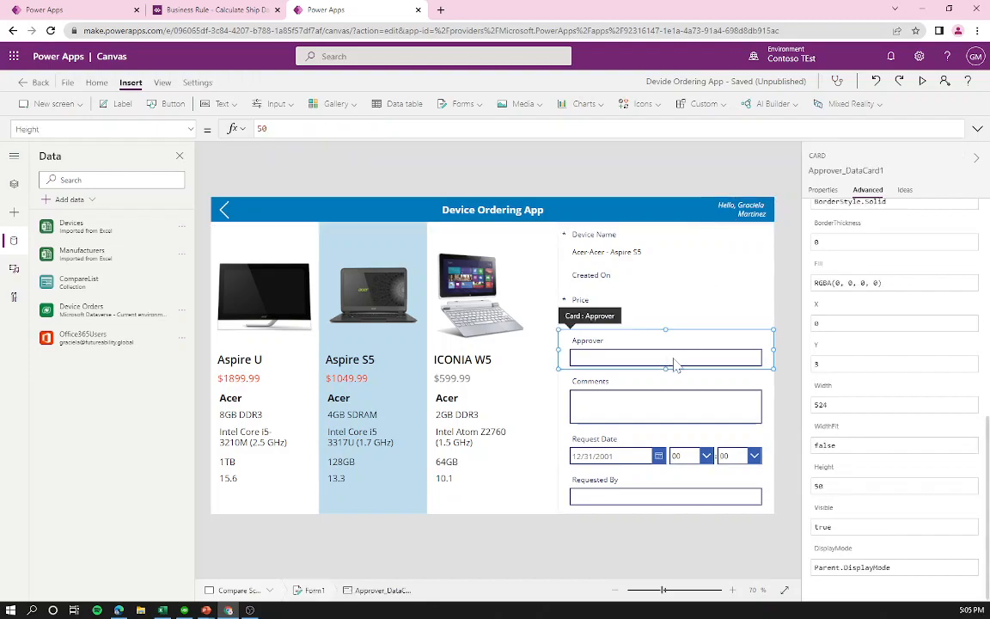
drag(328, 129, 127, 91)
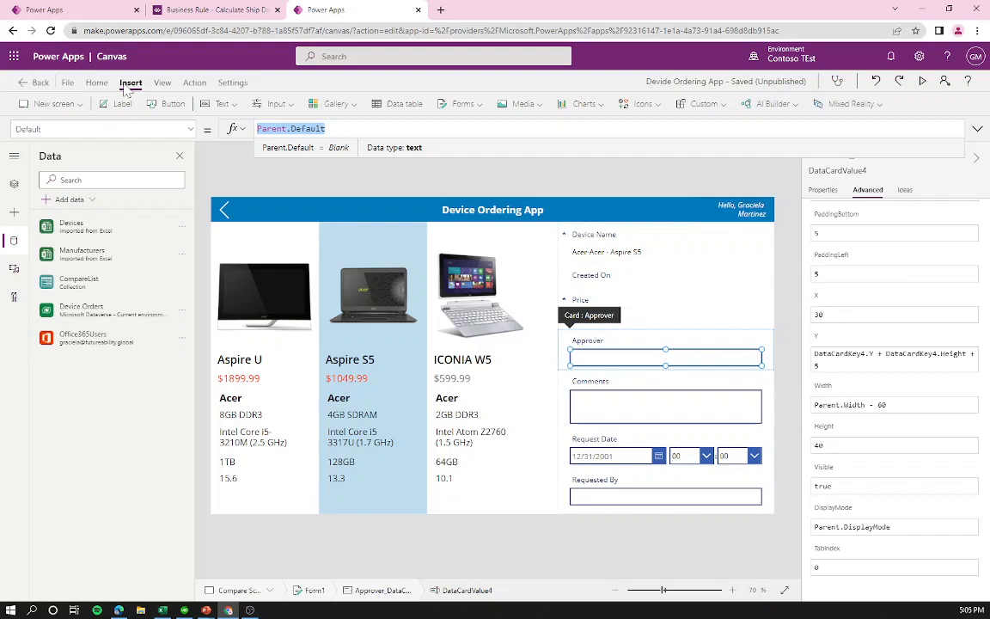
Step: Set the Approver default to Office365Users.Manager(User().Email).Mail and check its evaluated results
text(Office)
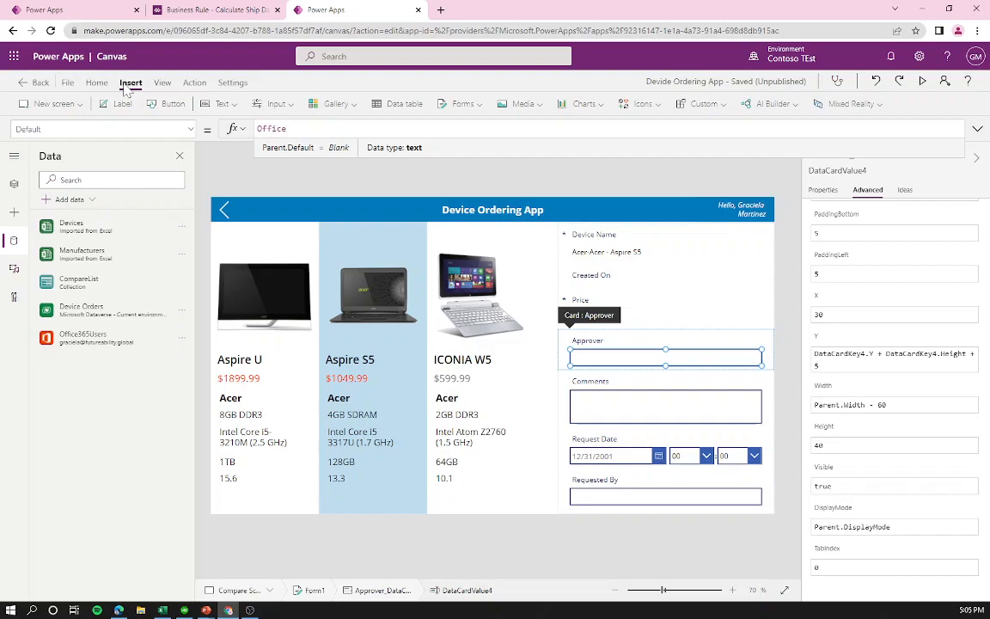
text(365Users.Manager(U)
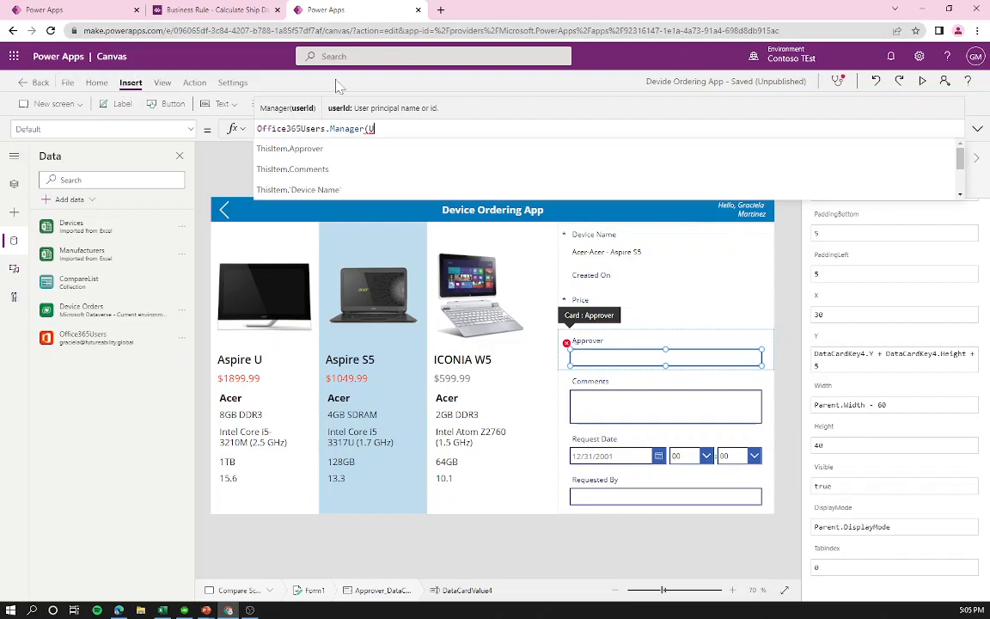
text(ser)
text(().Email)
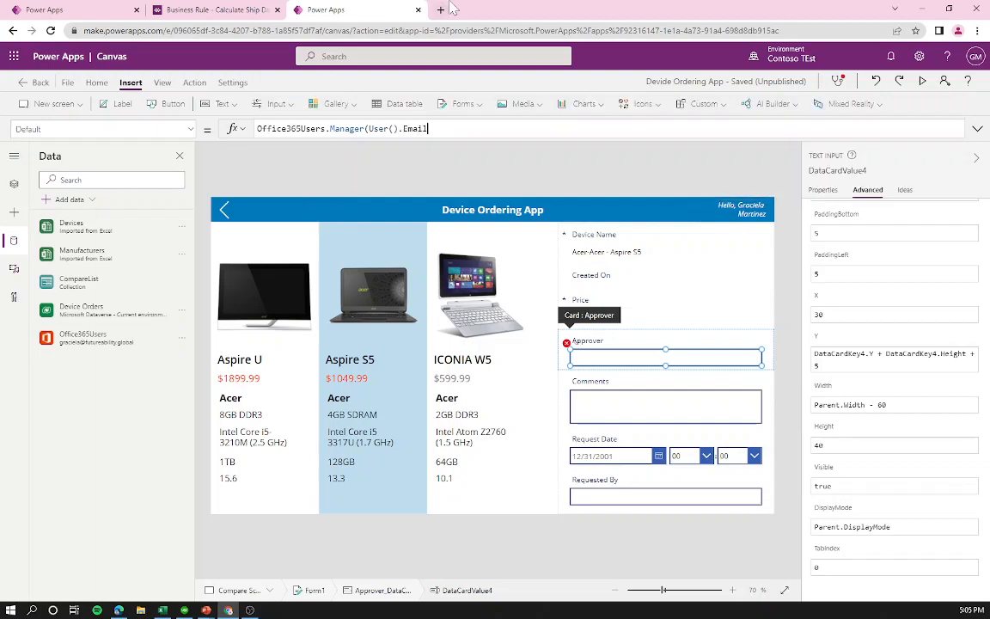
text().Mail)
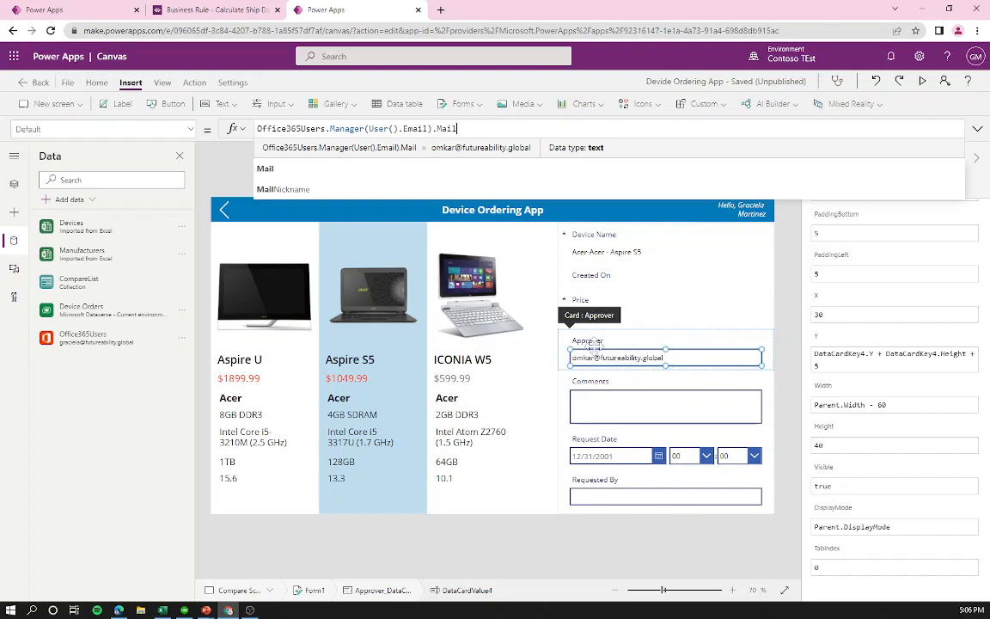
drag(427, 128, 369, 129)
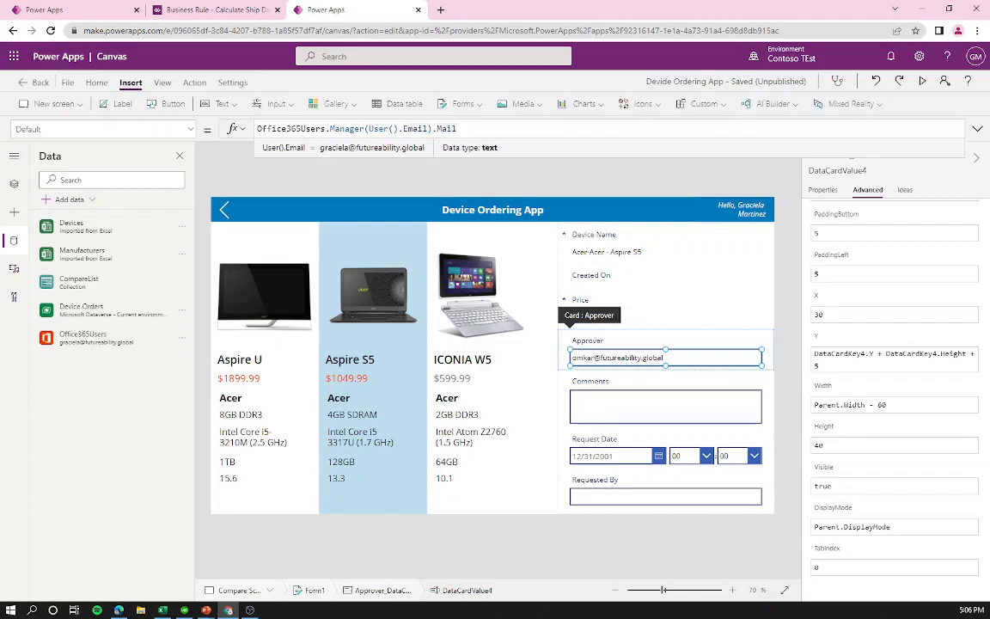
click(255, 128)
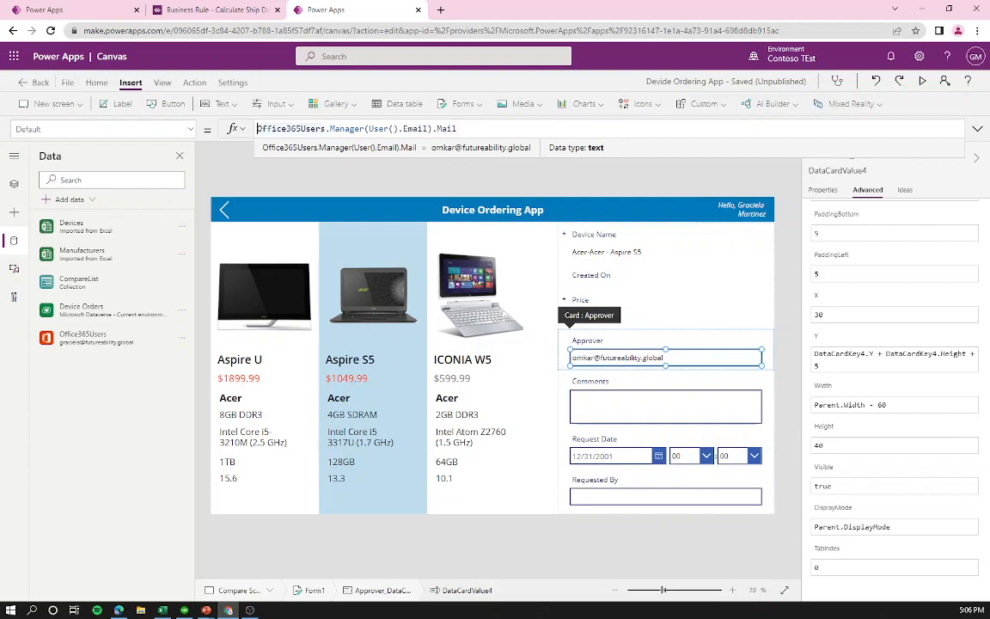
drag(434, 129, 258, 128)
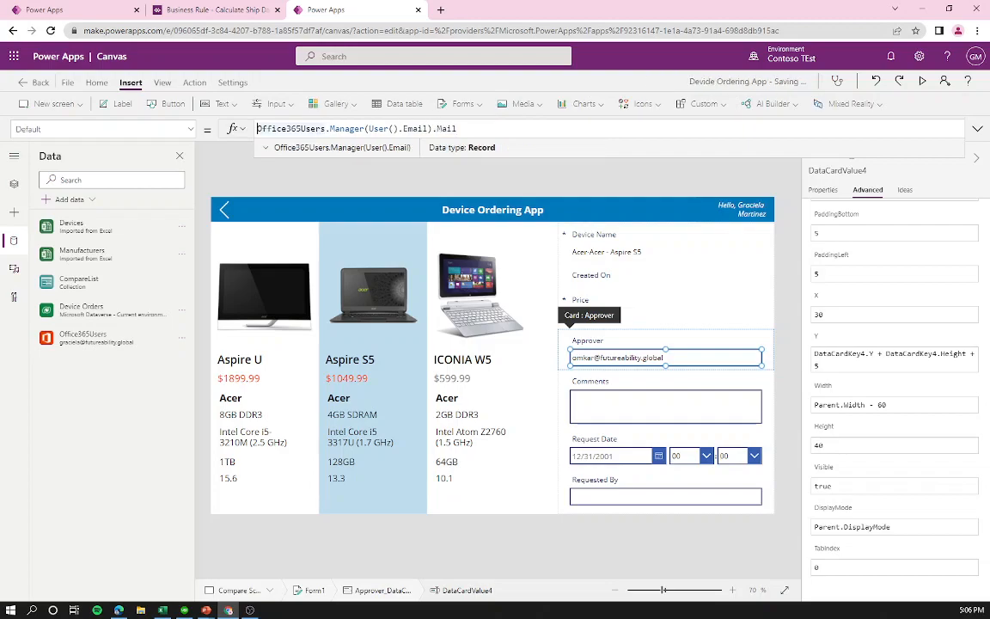
Step: Comment out the manager lookup formula with //
drag(368, 128, 427, 128)
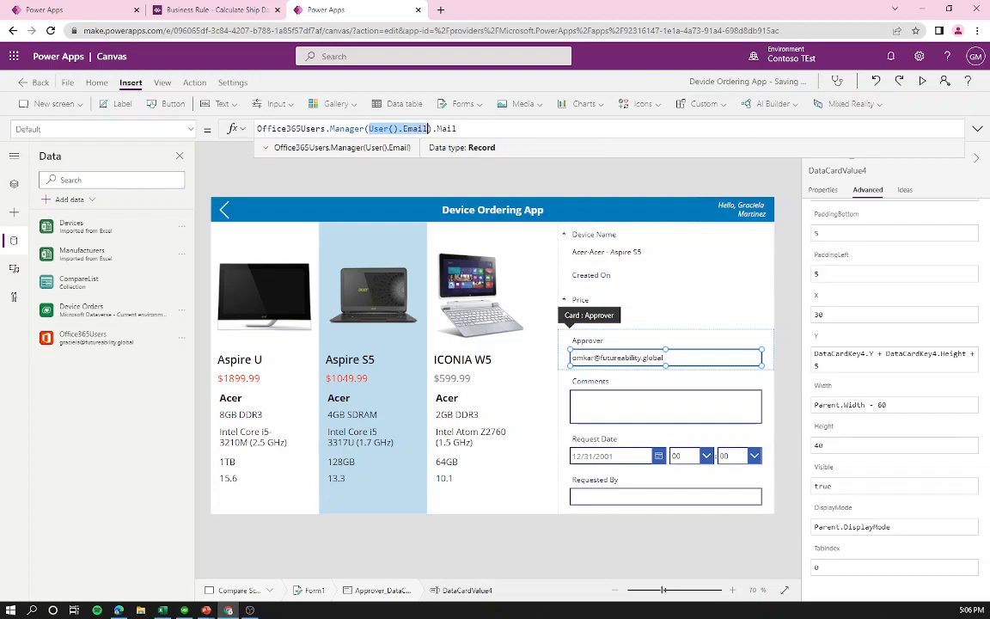
click(258, 128)
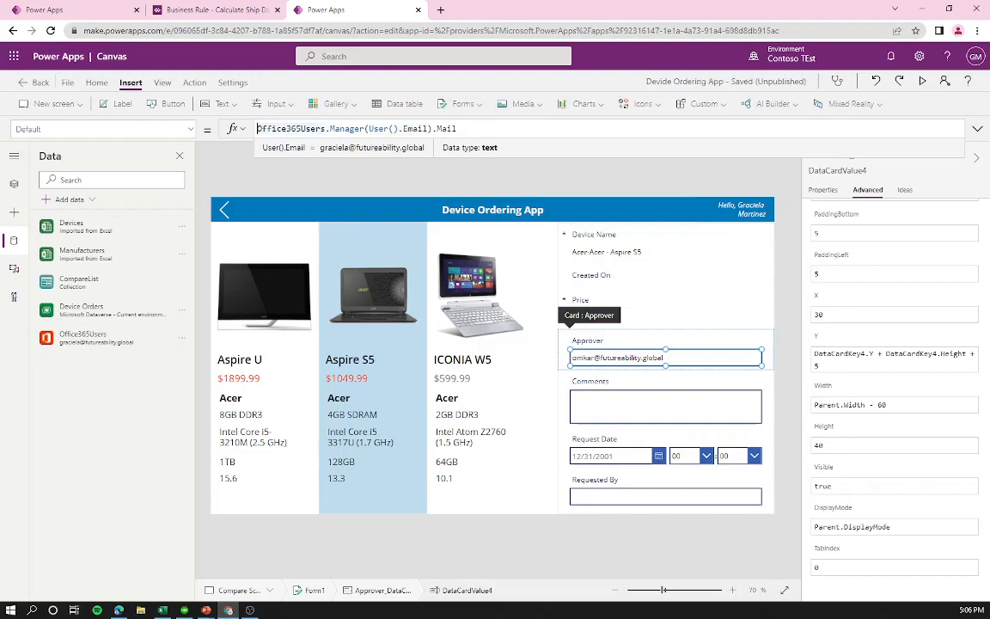
text(//)
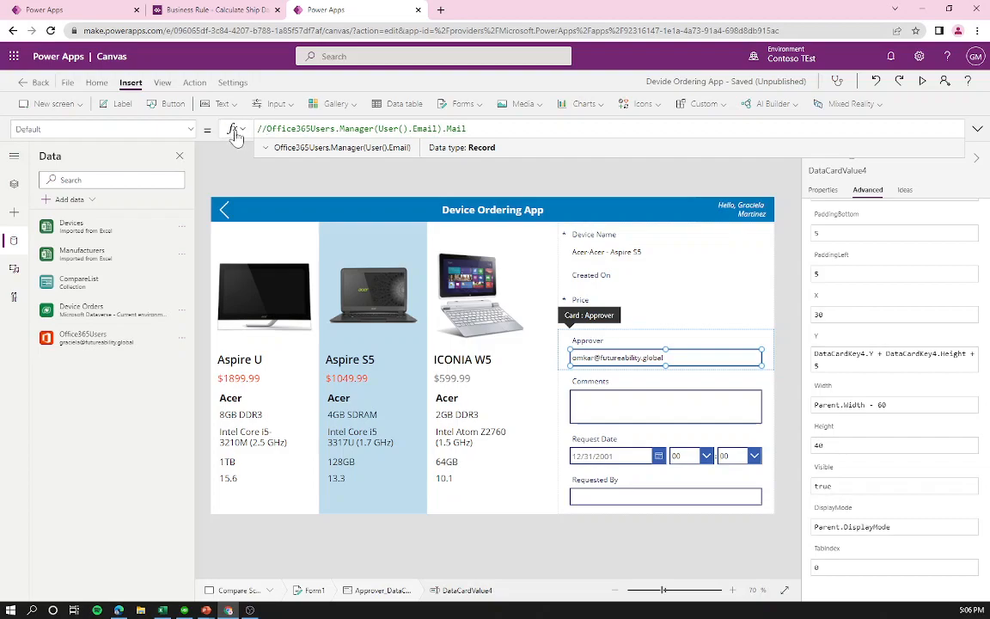
Step: Add a User().Email line below the commented manager lookup in the Approver default
key(shift+Left)
key(shift+Left)
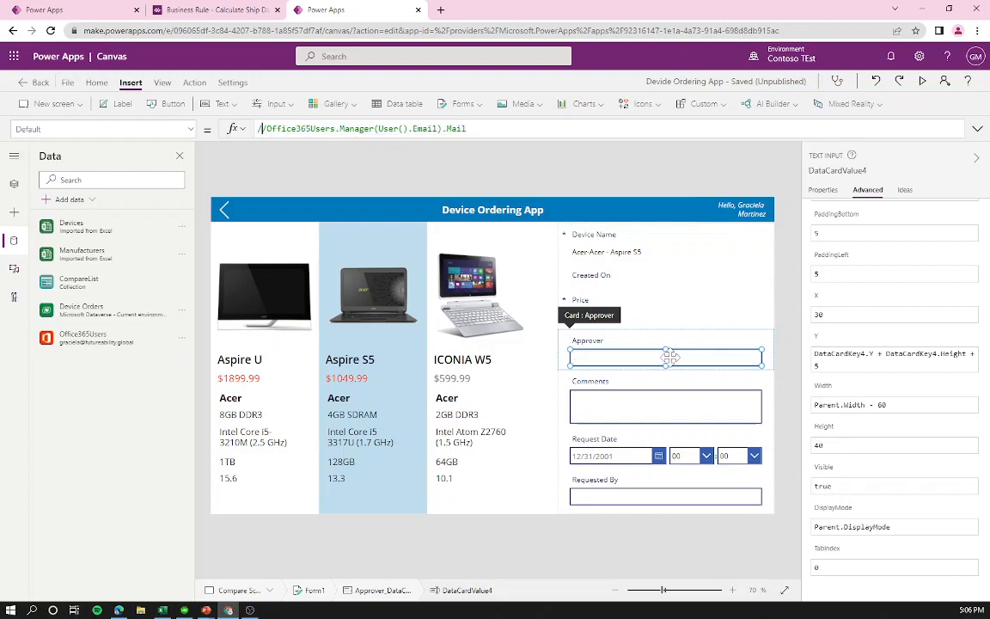
click(469, 129)
key(shift+Return)
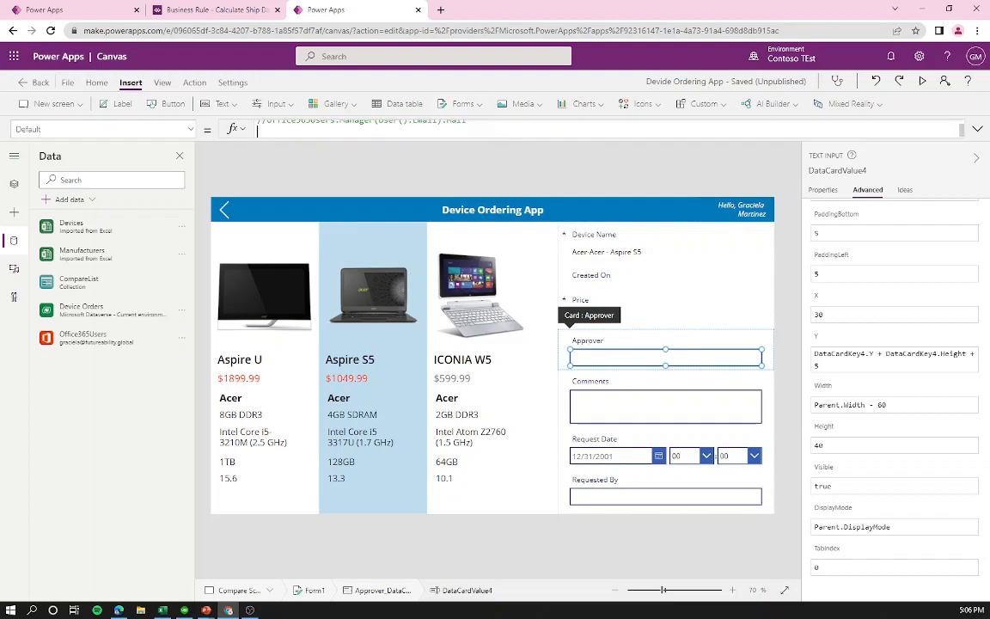
text(User().Email)
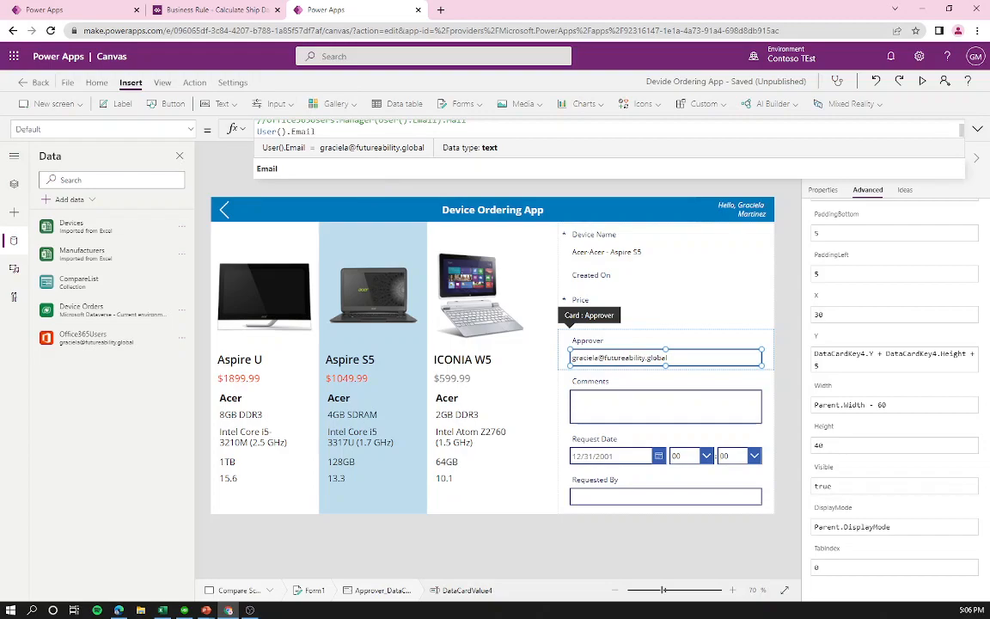
drag(305, 131, 255, 137)
click(316, 132)
scroll(316, 132, up, 1)
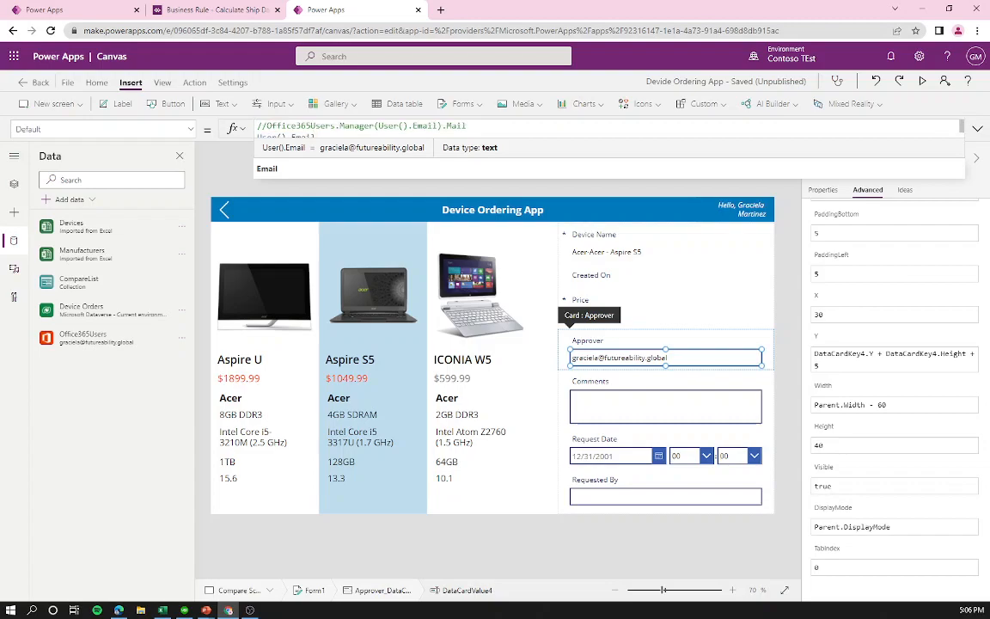
drag(266, 126, 466, 125)
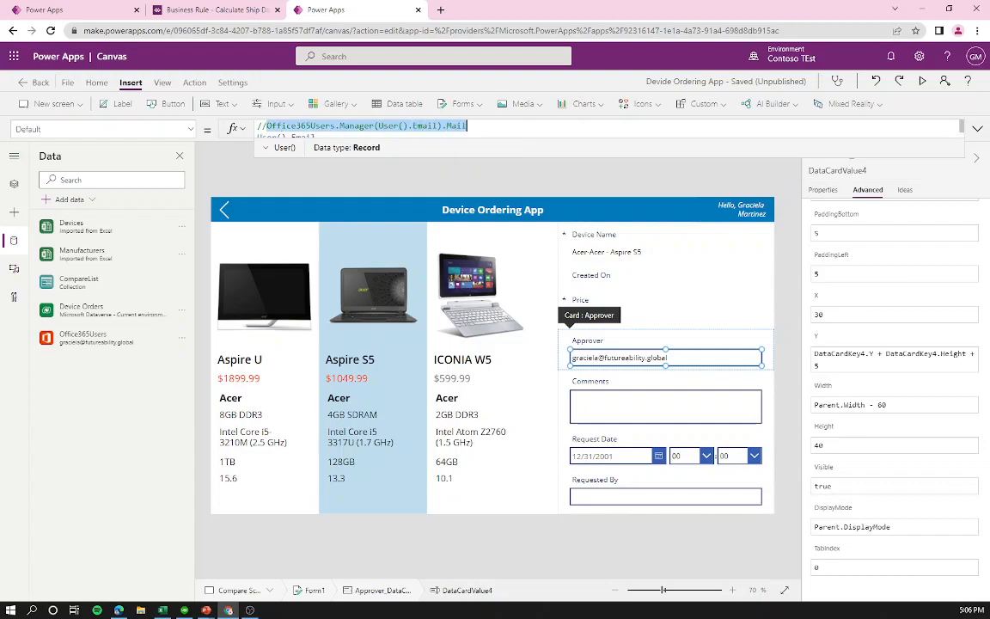
click(531, 187)
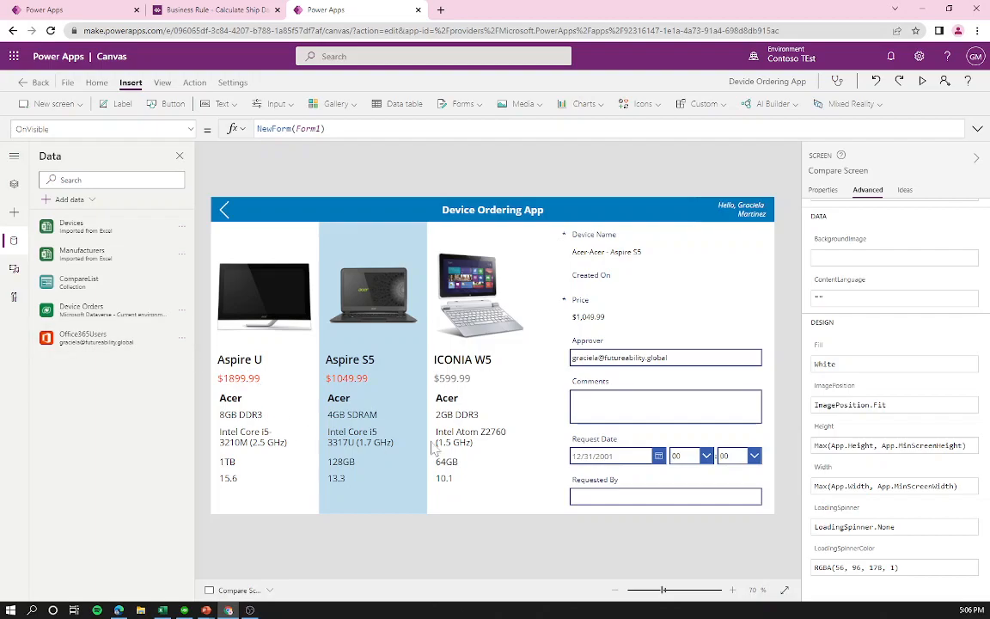
Step: Unlock the Comments card on the order form
click(652, 405)
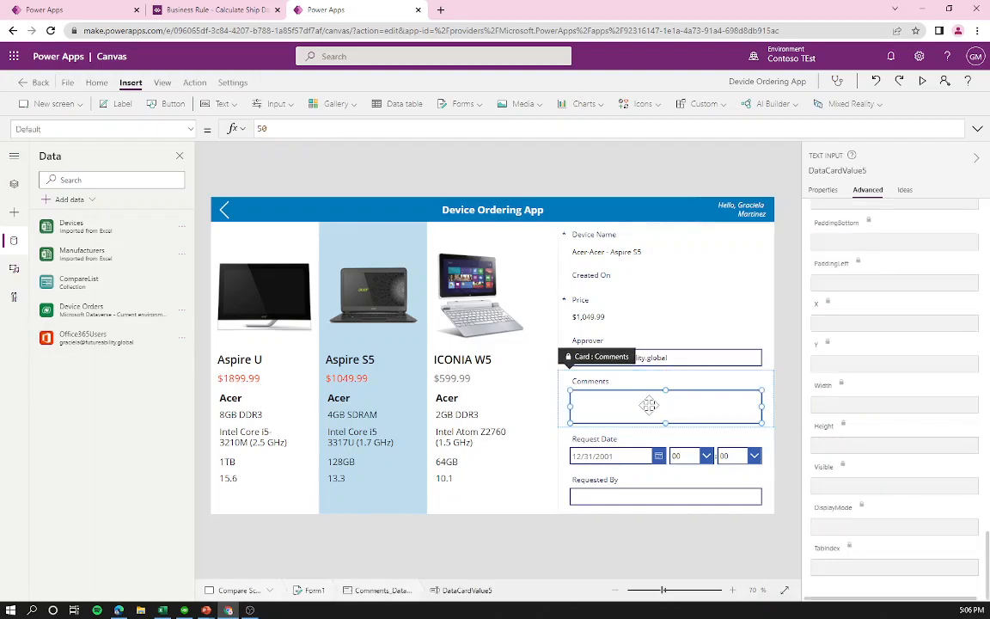
right_click(649, 405)
click(675, 410)
right_click(679, 411)
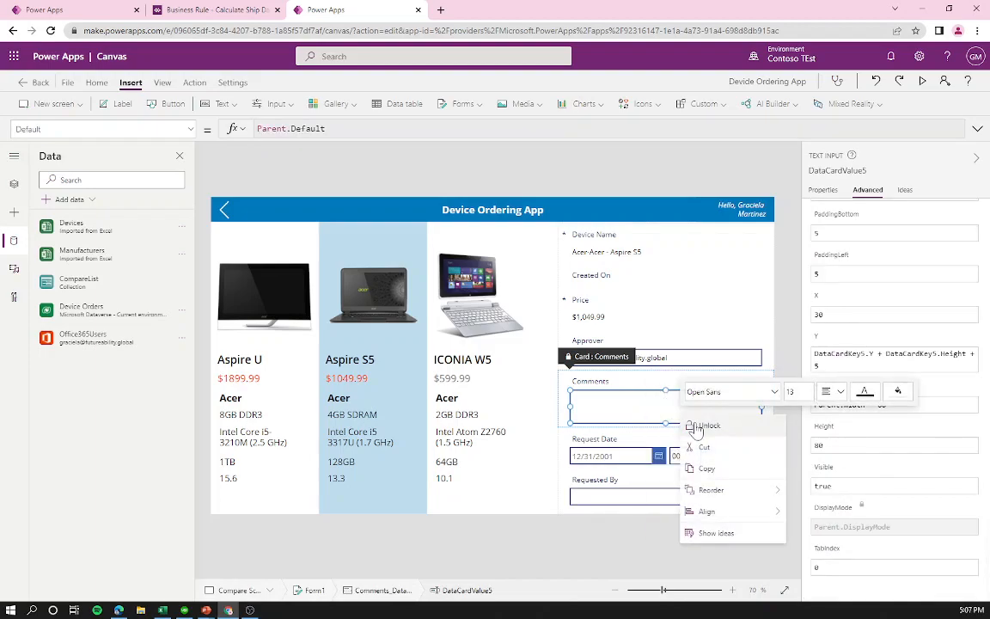
click(696, 427)
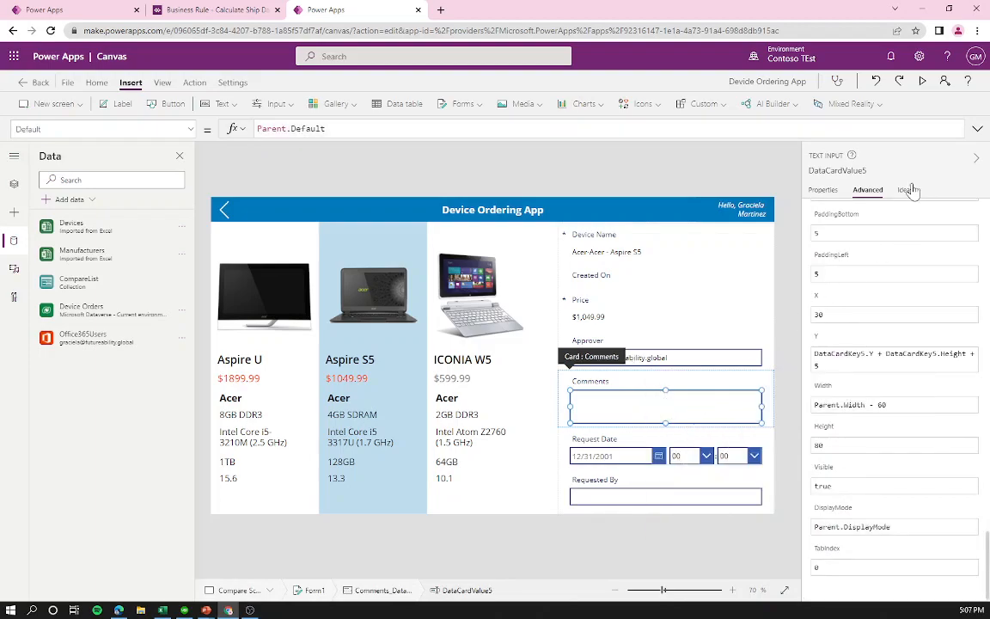
Step: Set the Comments input's hint text to 'Enter justification'
click(822, 190)
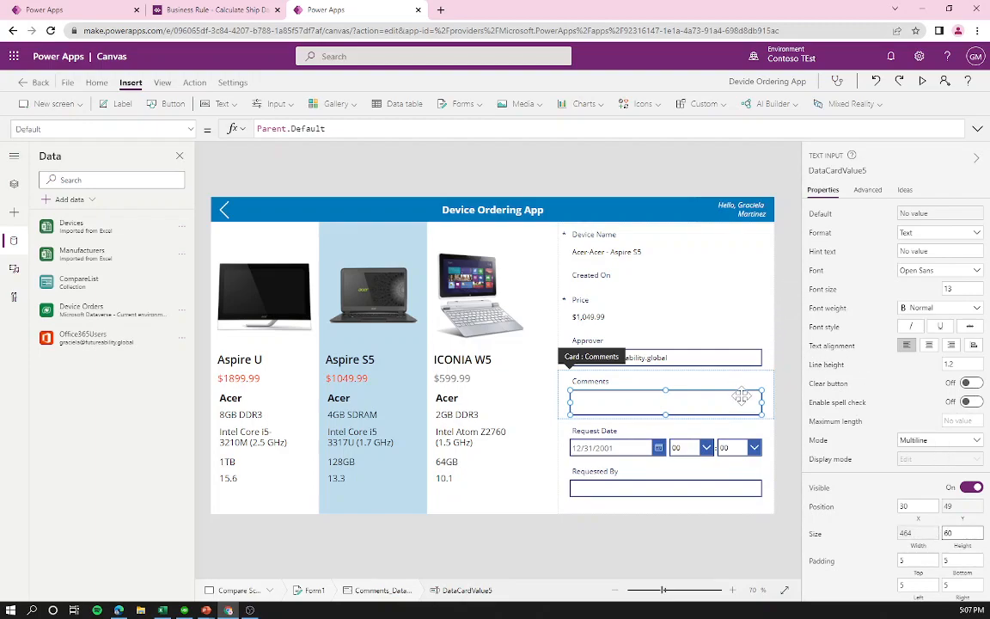
click(927, 251)
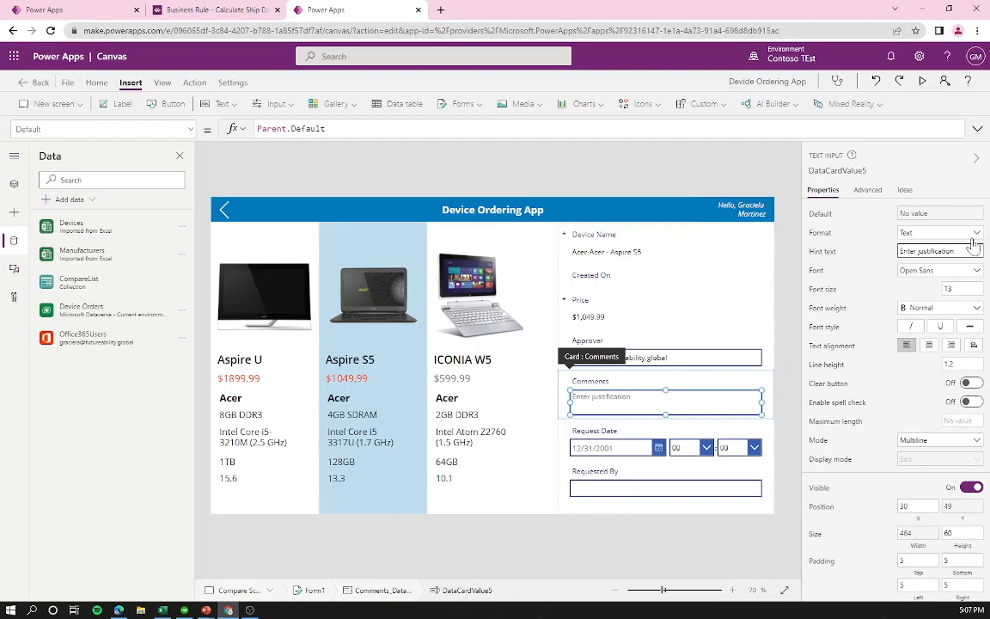
click(668, 400)
Step: Unlock the Requested By card and set its default to User().Email
click(630, 486)
click(630, 486)
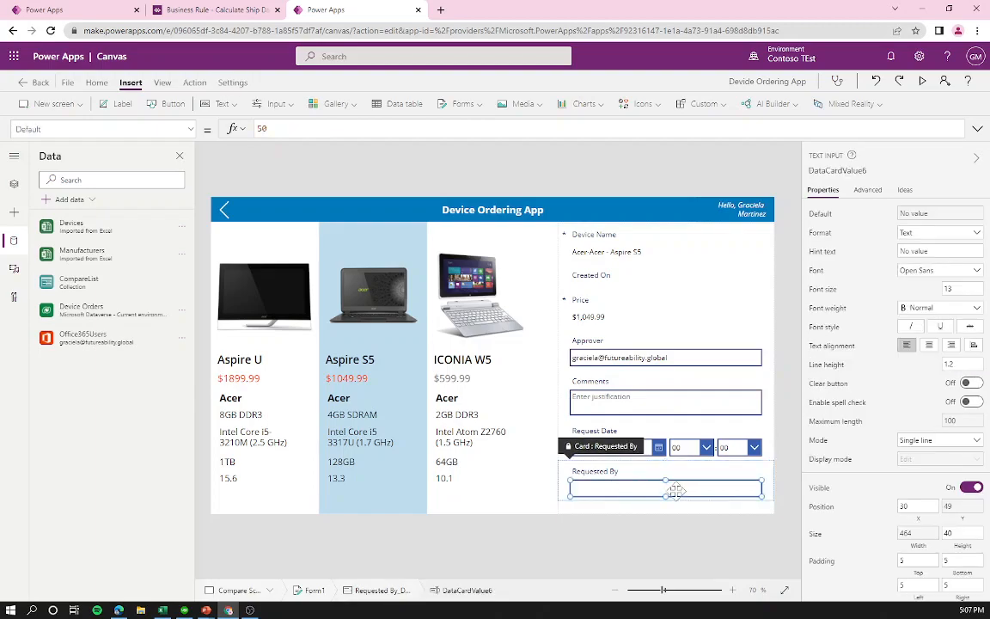
right_click(687, 487)
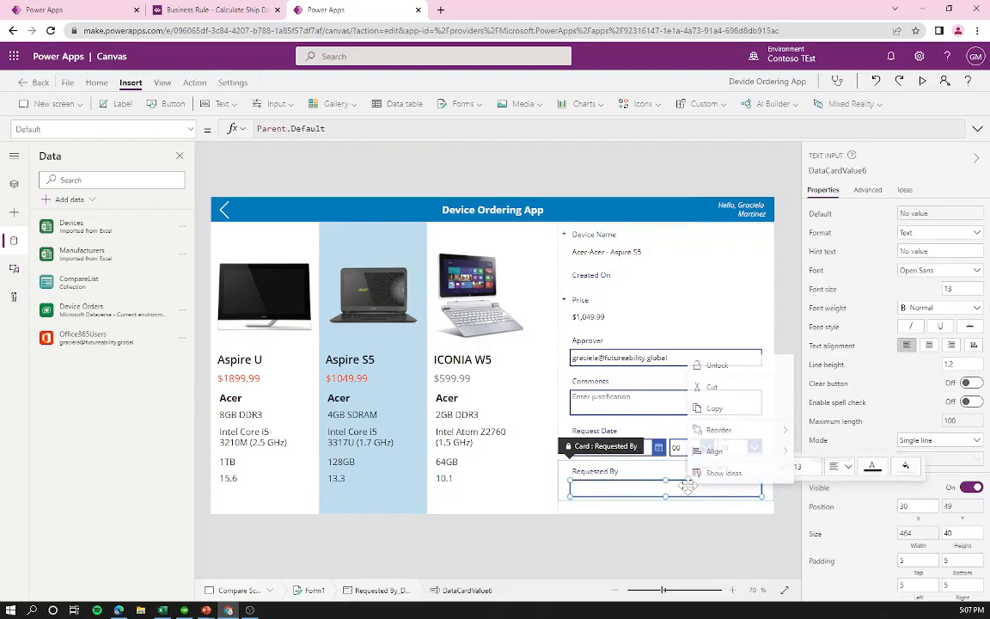
click(716, 365)
key(ctrl+a)
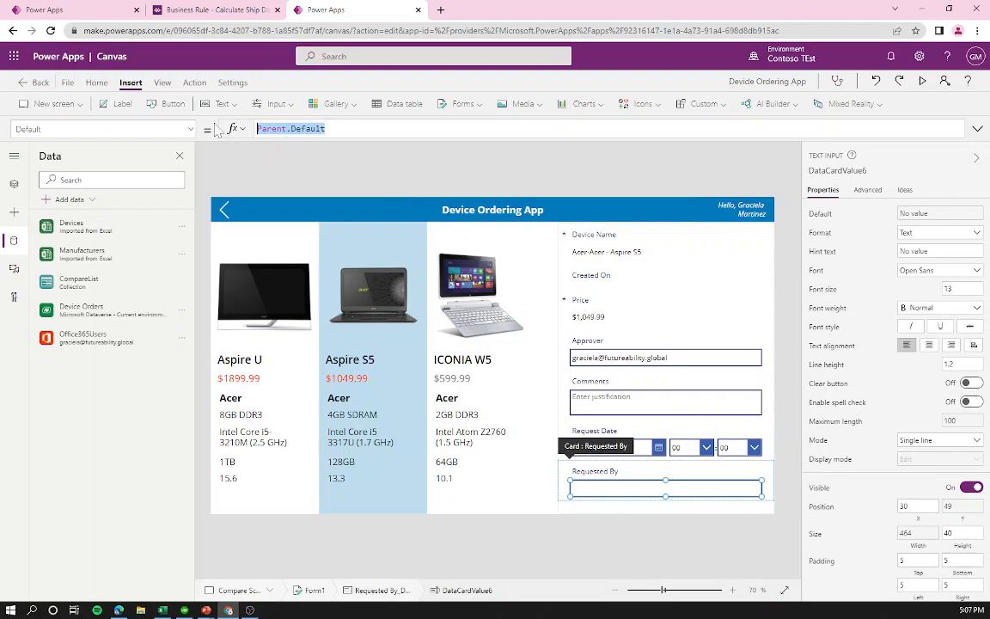
text(User)
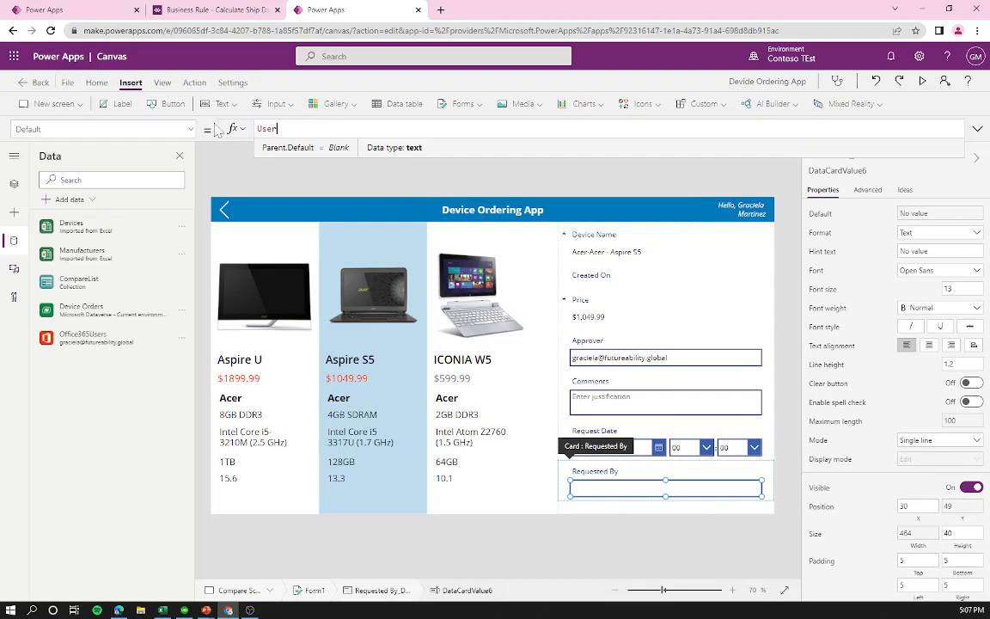
text(().Email)
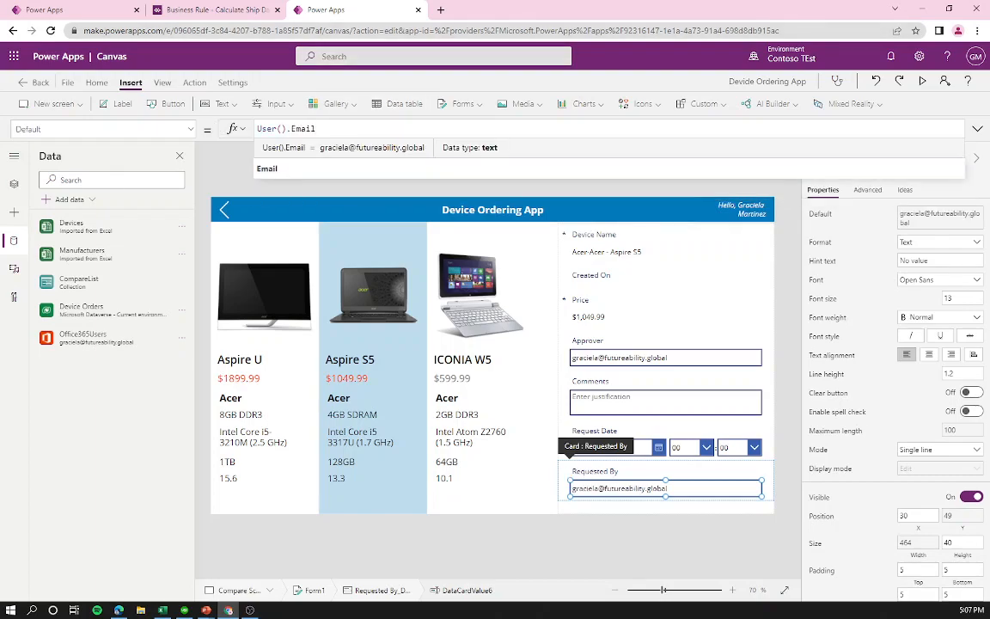
click(868, 192)
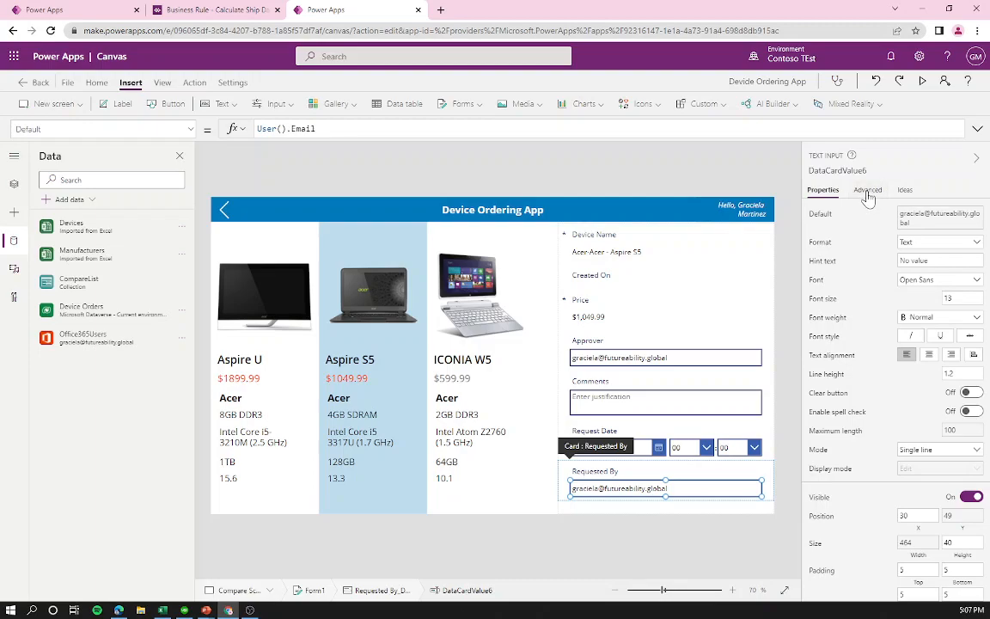
Step: Make Requested By read-only by setting its DisplayMode to DisplayMode.View
click(868, 192)
scroll(897, 360, down, 10)
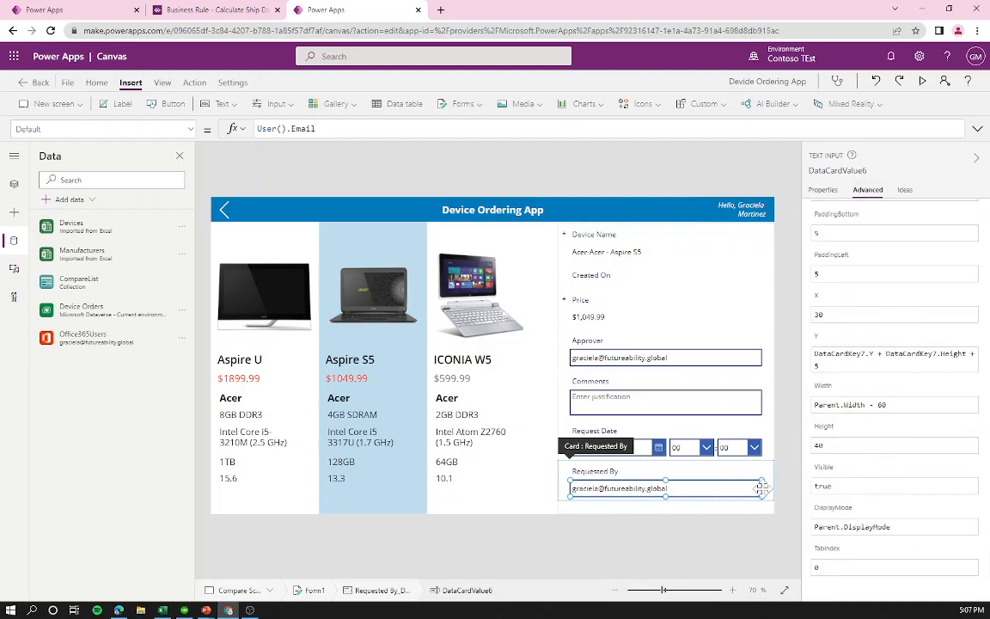
click(892, 526)
drag(892, 526, 782, 514)
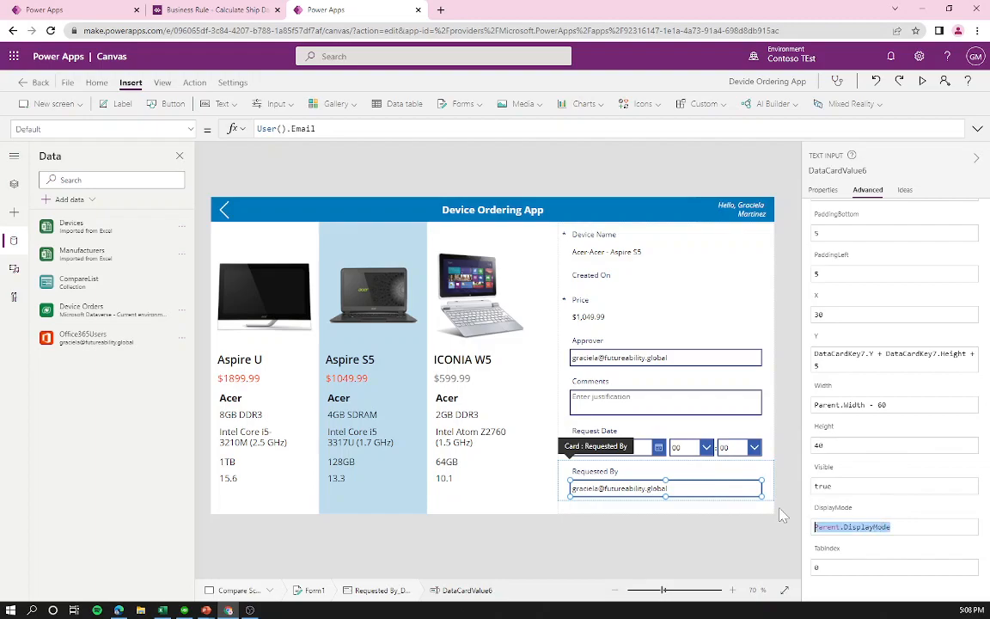
text(Dis)
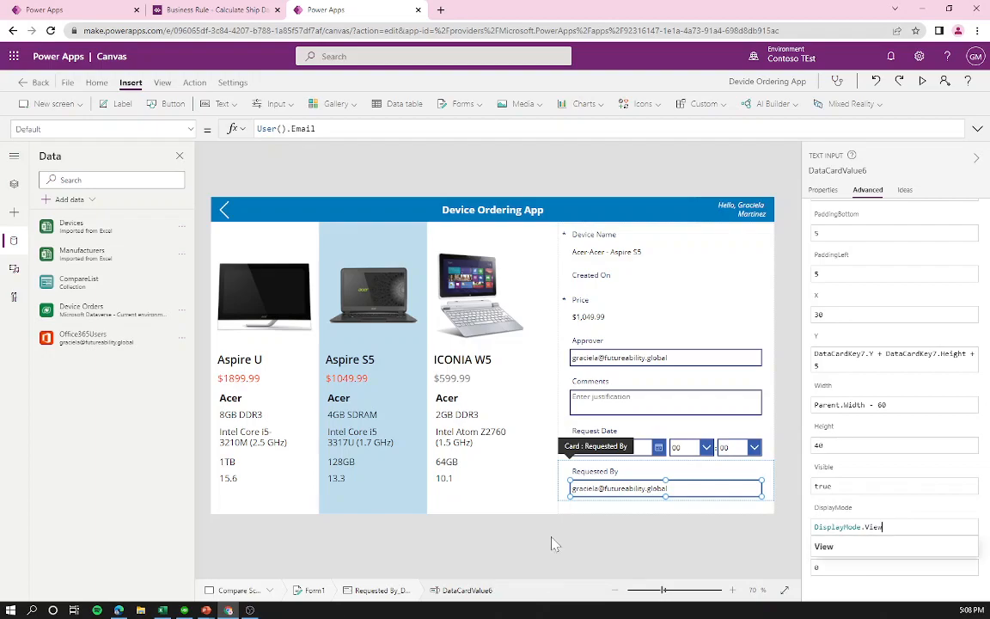
click(848, 550)
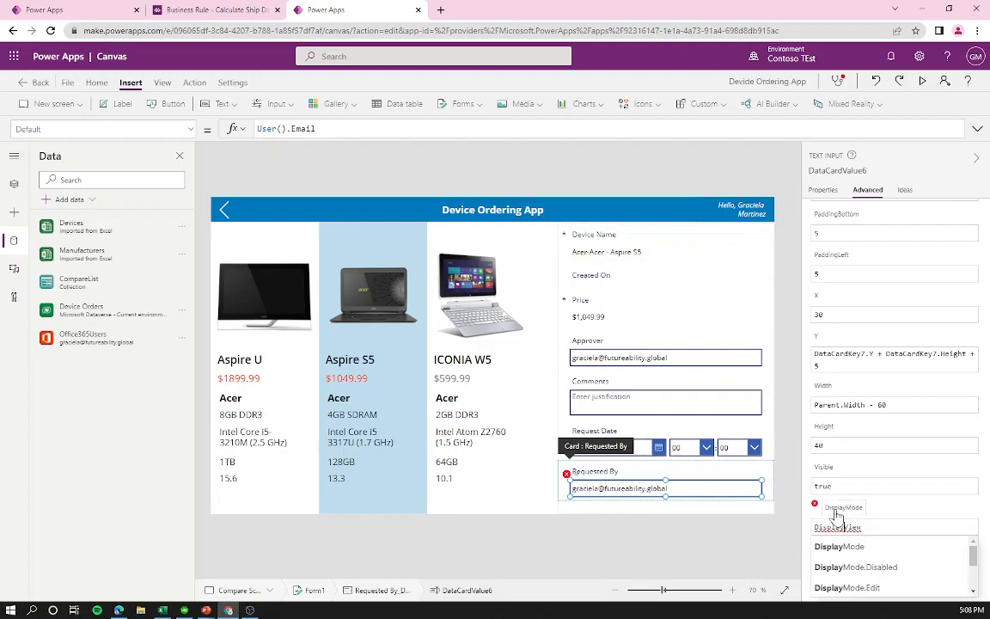
text(ode.)
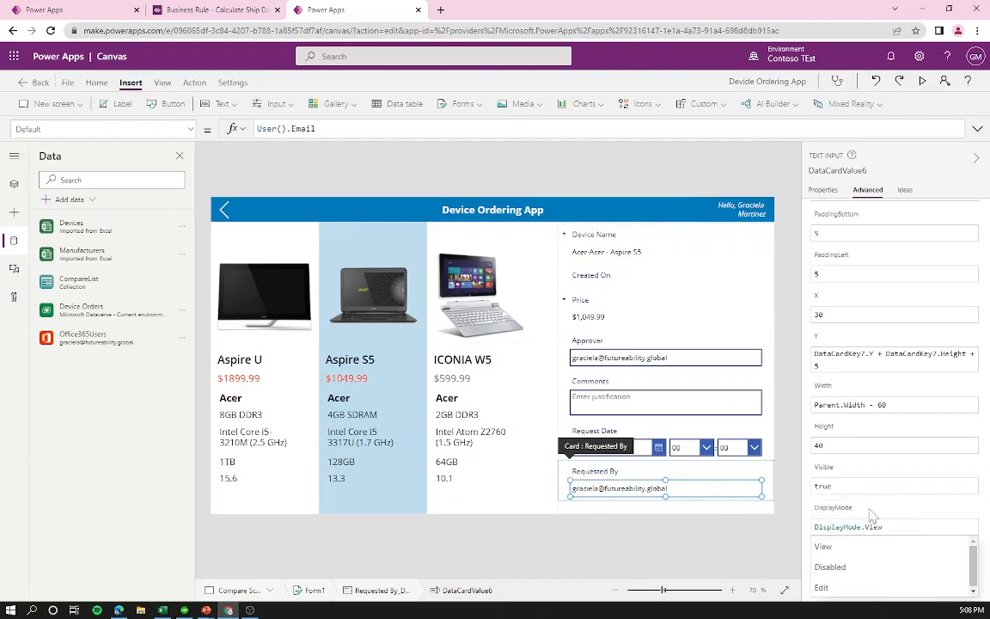
click(627, 440)
click(631, 442)
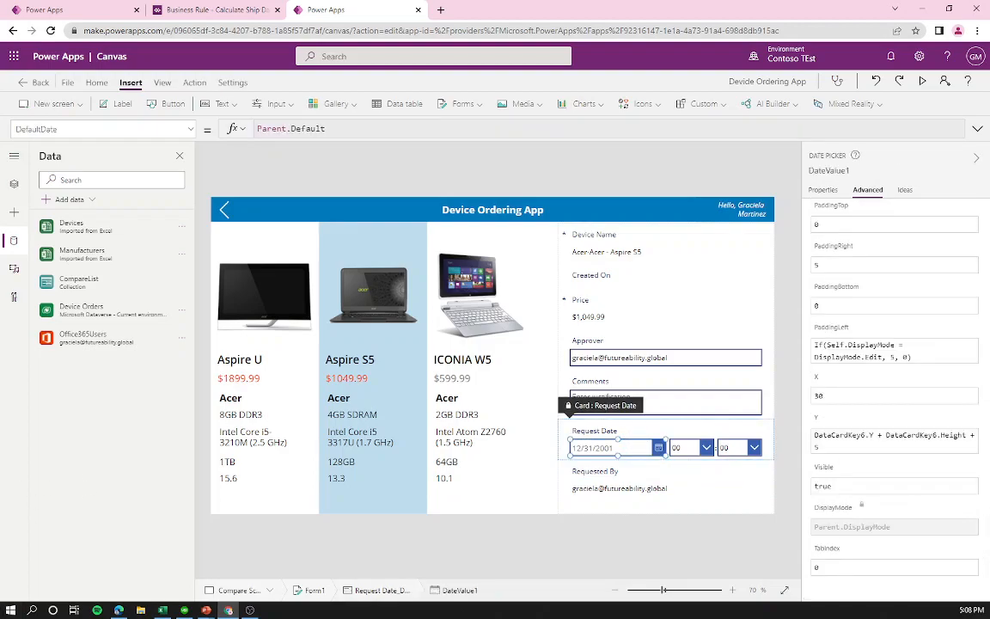
Step: Unlock the Request Date card and set its DefaultDate to Today()
right_click(629, 448)
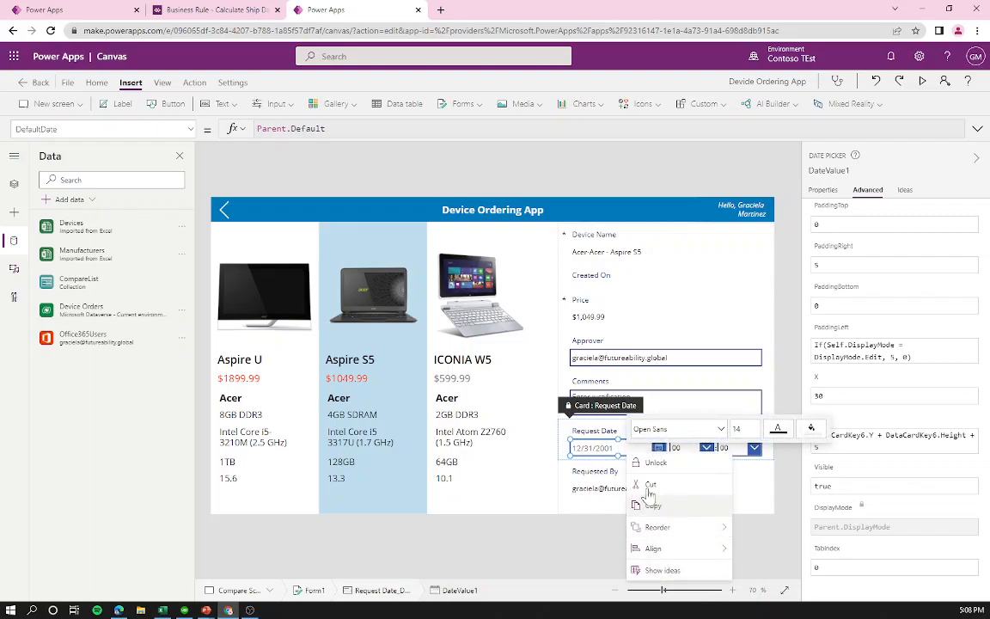
click(659, 464)
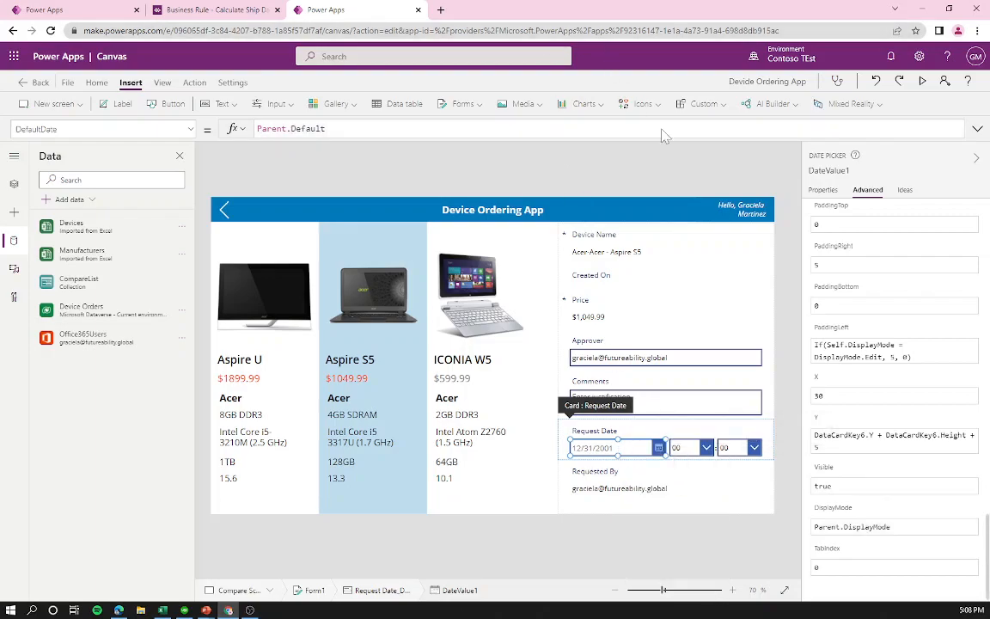
click(193, 129)
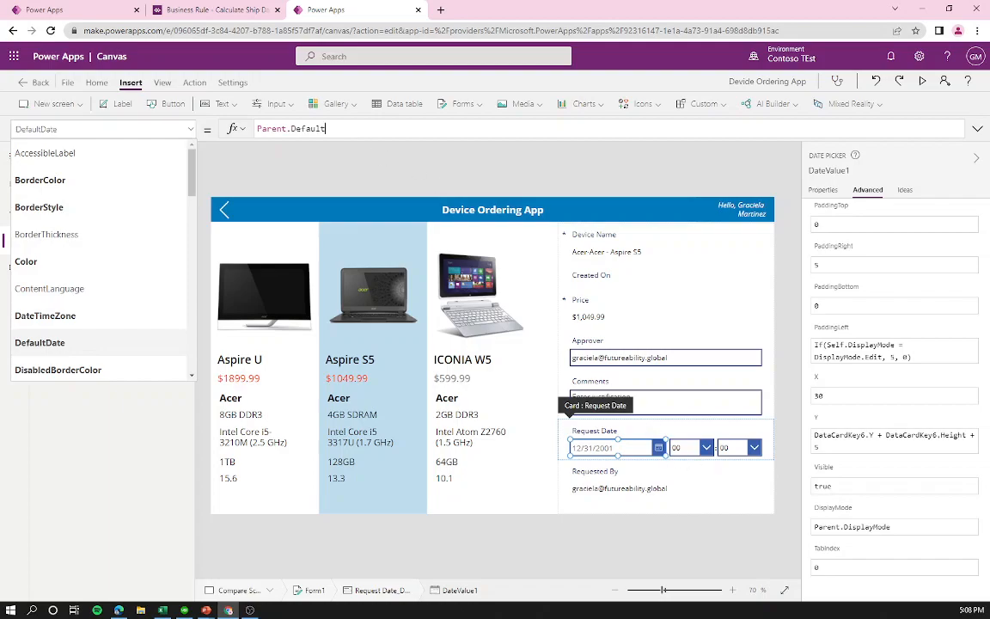
click(327, 128)
key(ctrl+a)
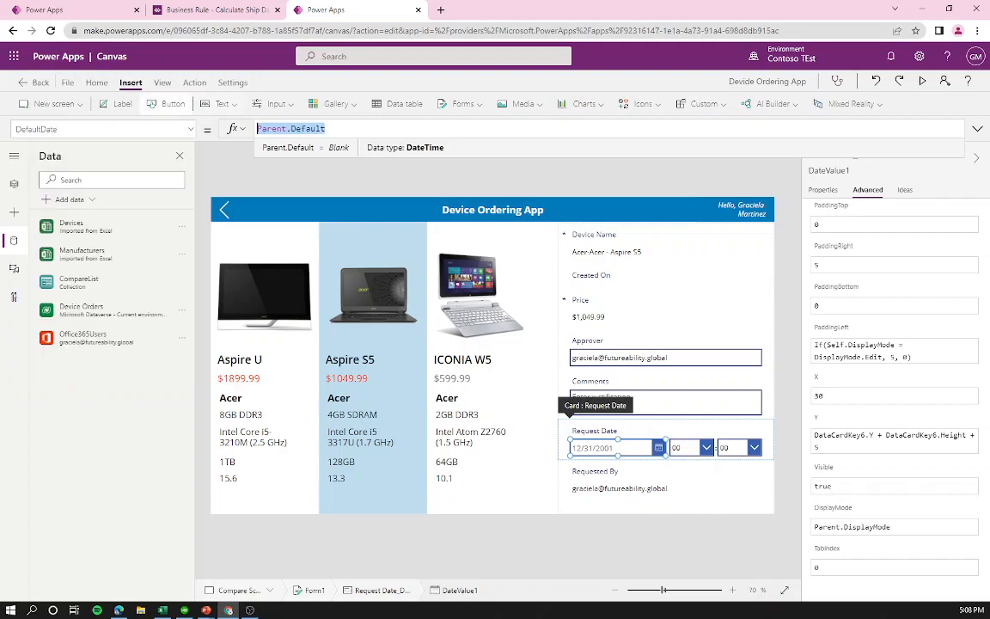
text(Toda)
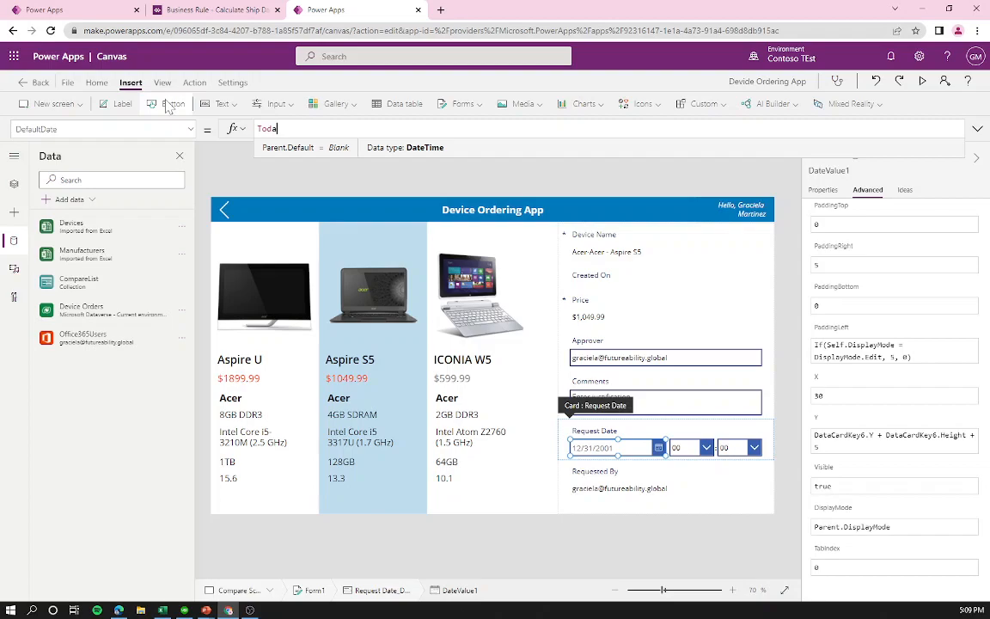
text(y())
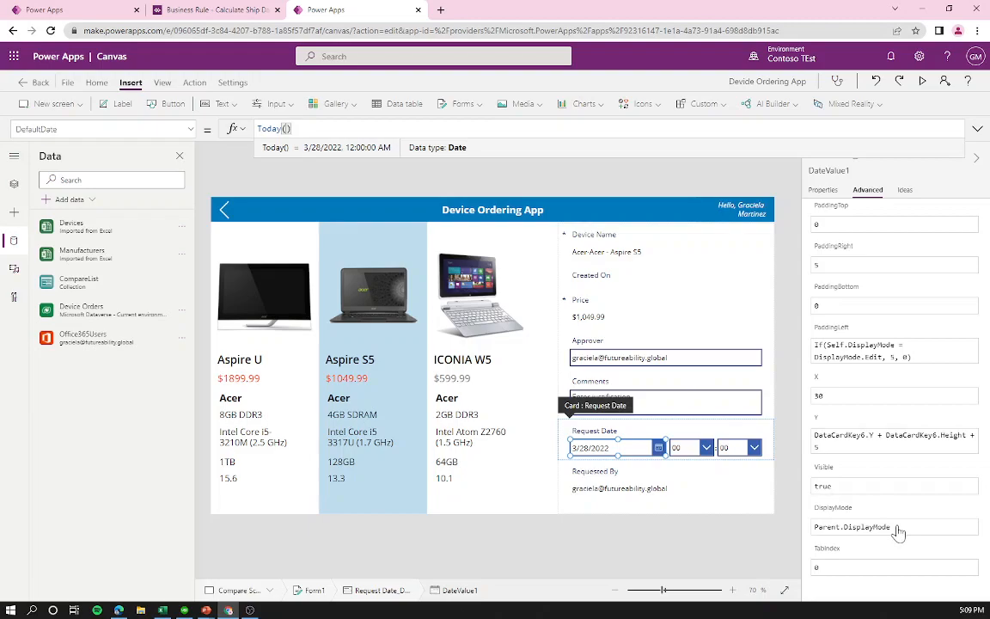
Step: Select the whole Request Date card and switch its Visible setting off
click(662, 424)
click(594, 406)
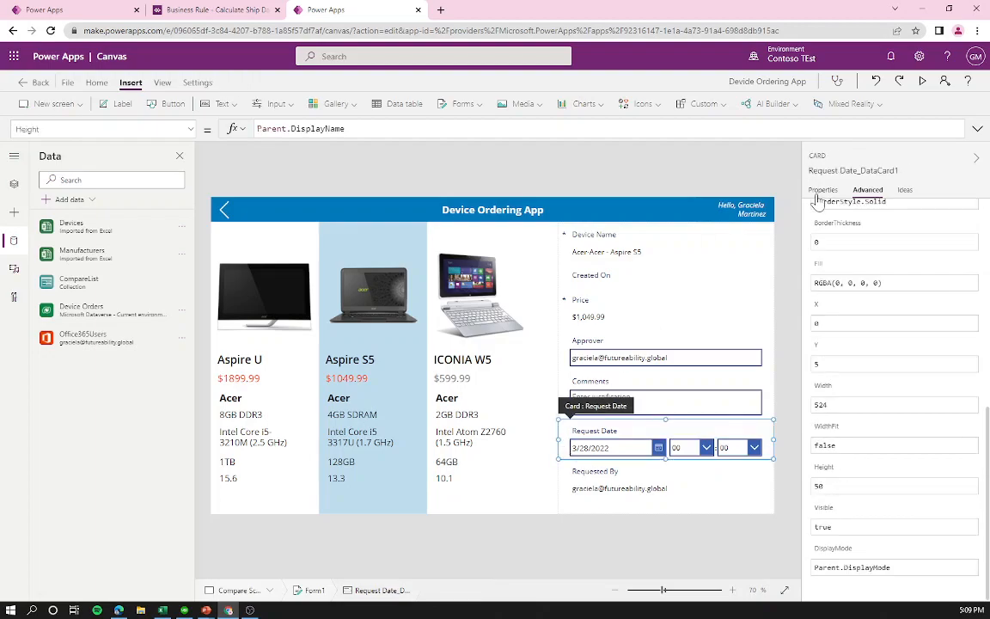
click(823, 190)
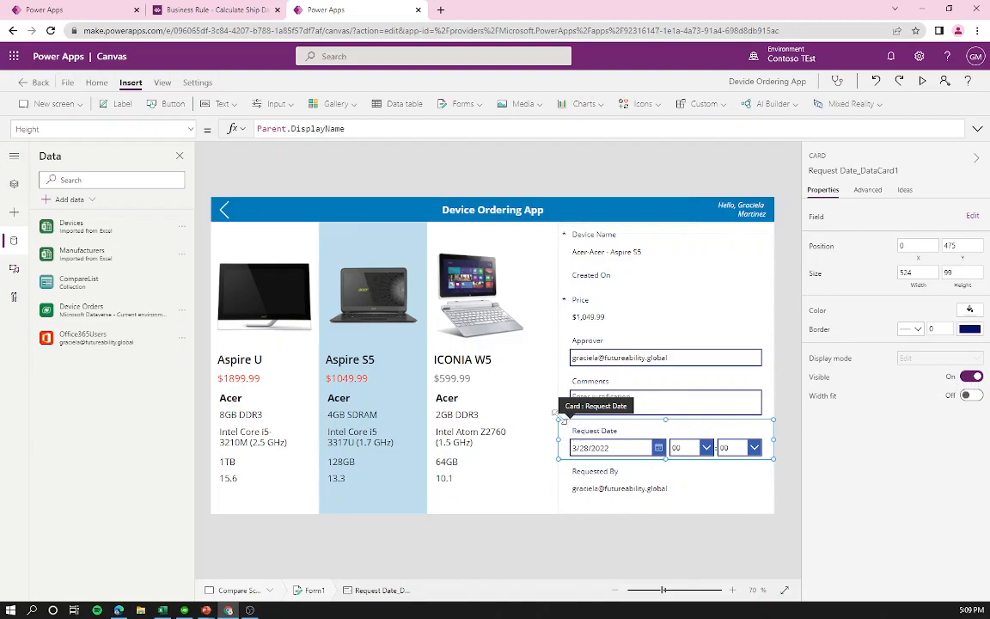
click(619, 447)
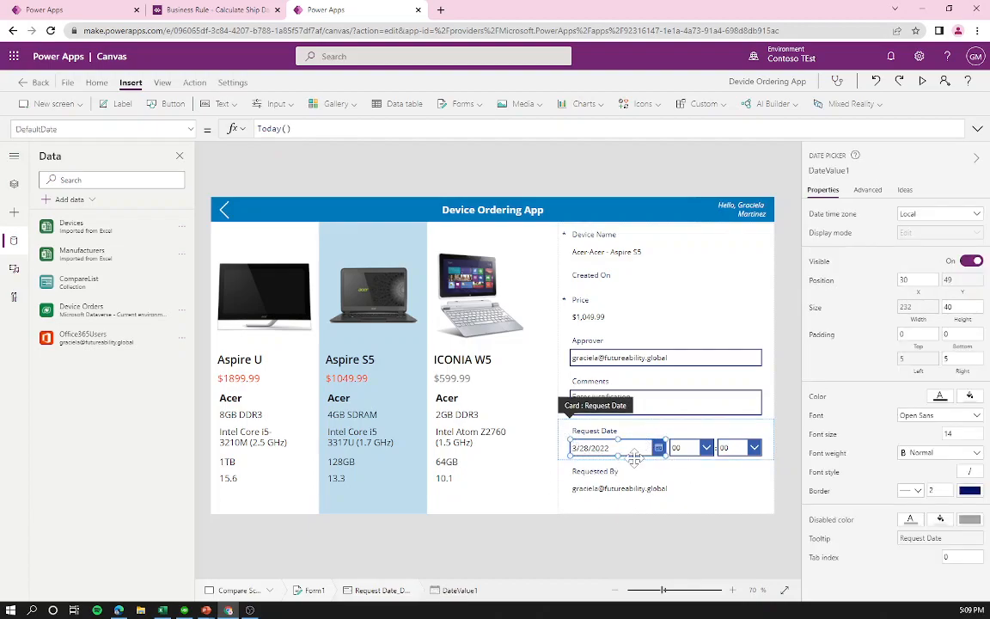
click(594, 428)
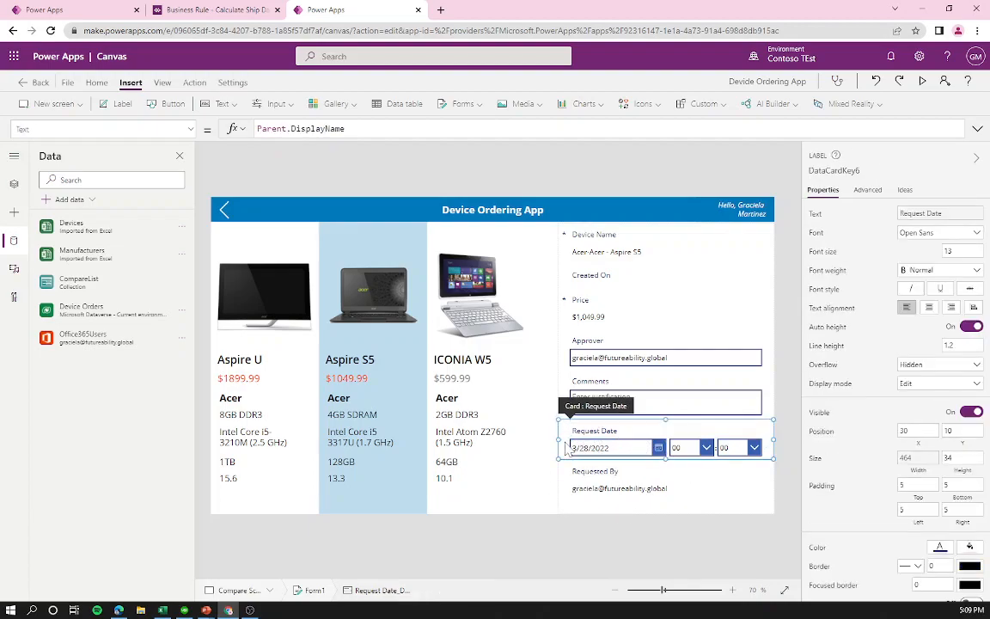
click(766, 442)
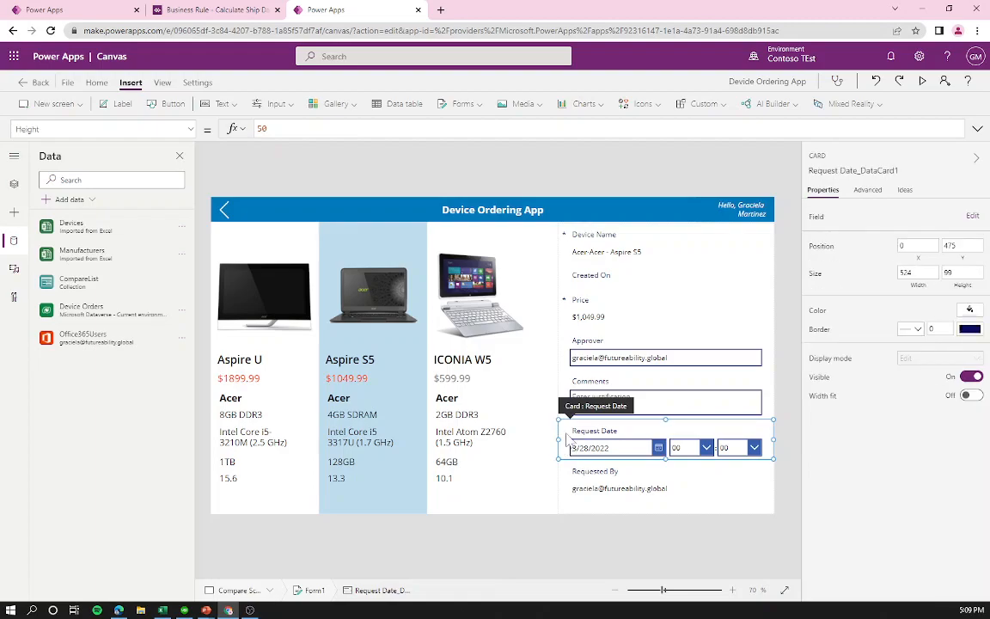
click(970, 377)
click(617, 549)
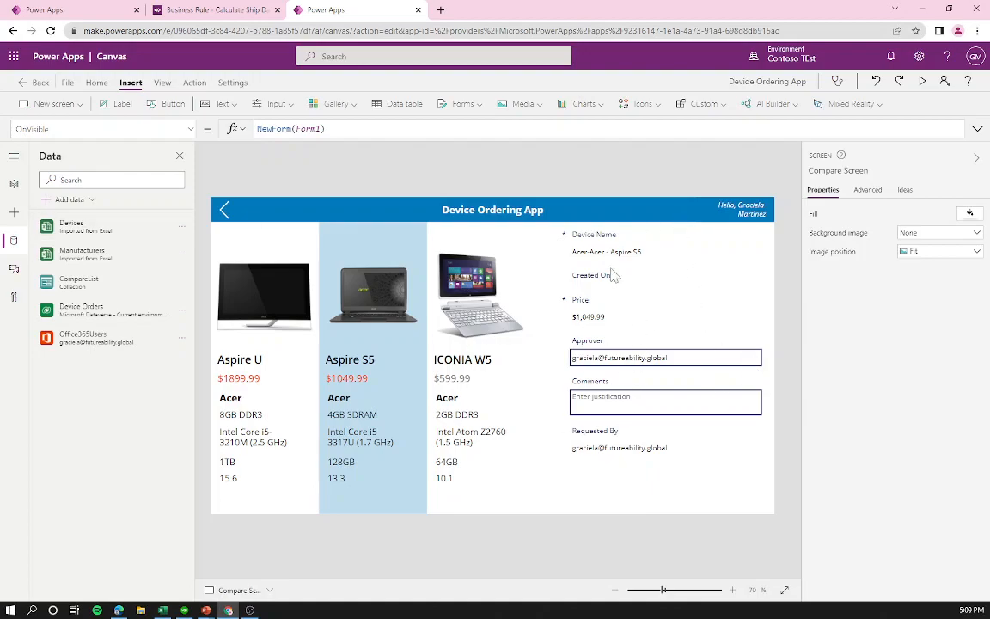
Step: Copy the compare button from Main Screen onto Compare Screen and rename it Submit Button
click(16, 188)
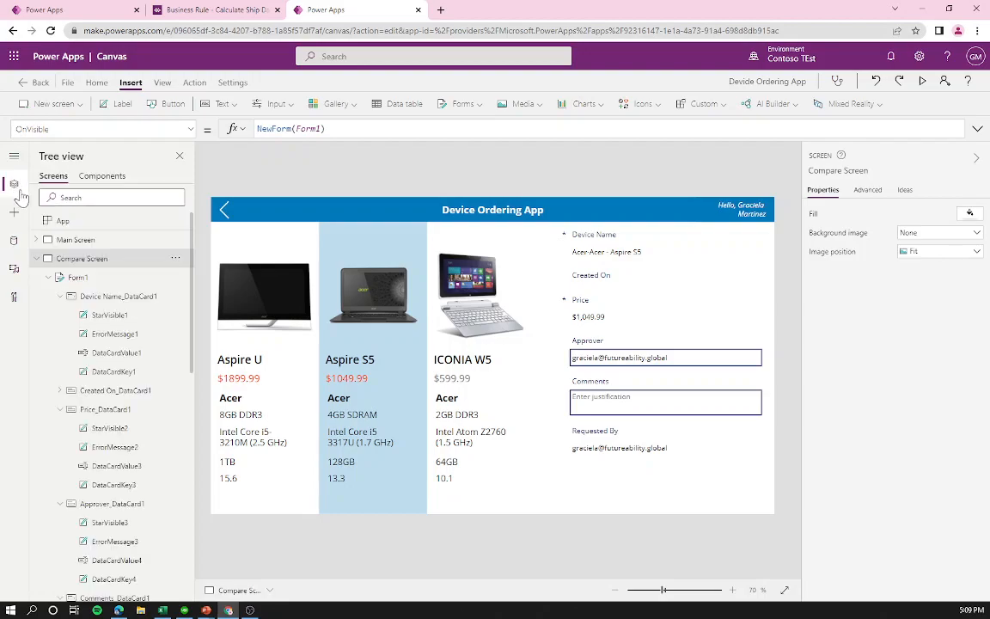
click(75, 237)
click(750, 492)
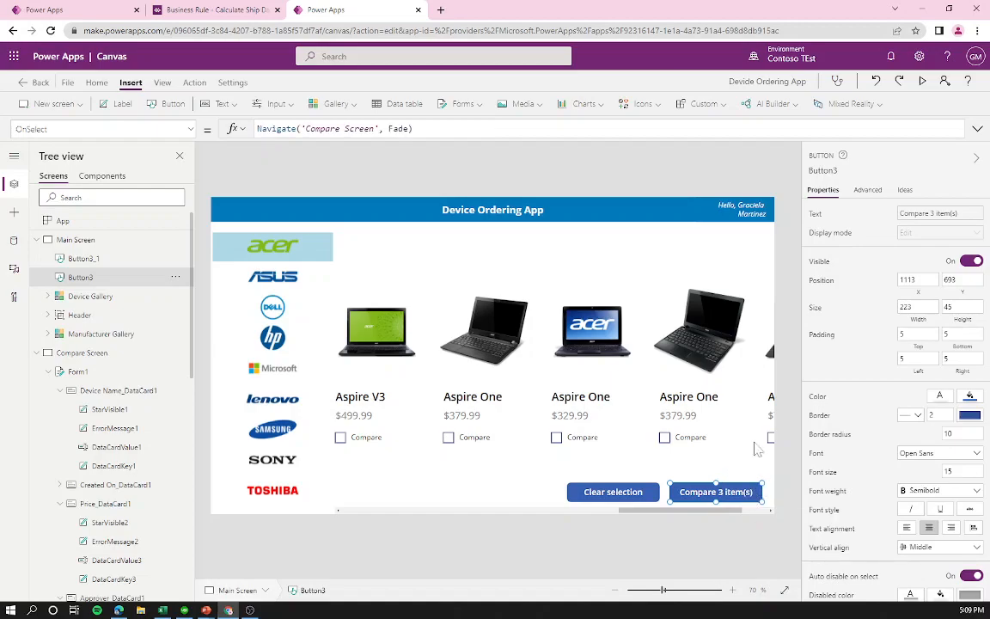
click(70, 351)
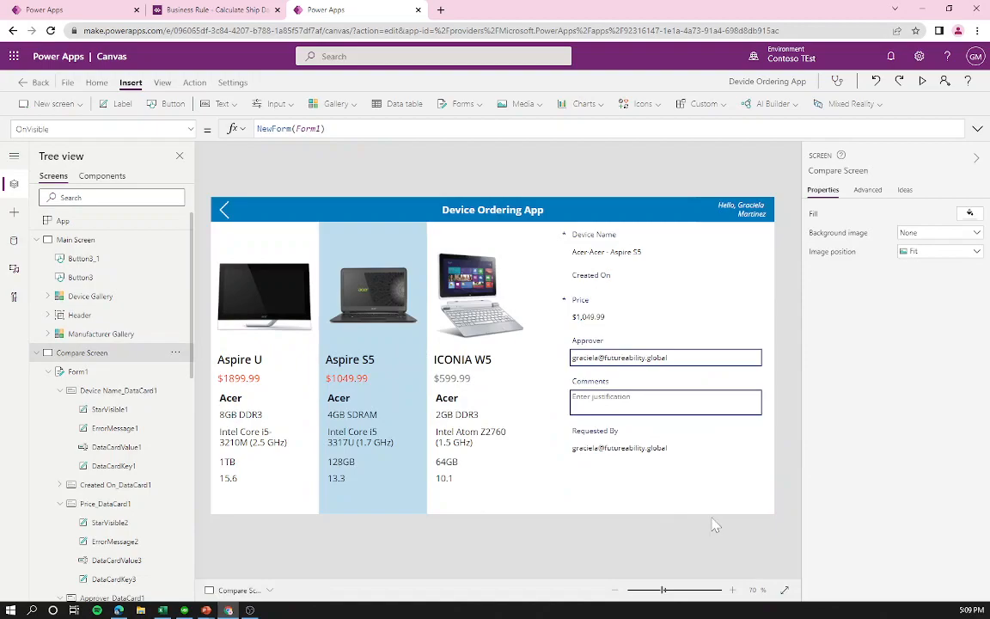
key(ctrl+v)
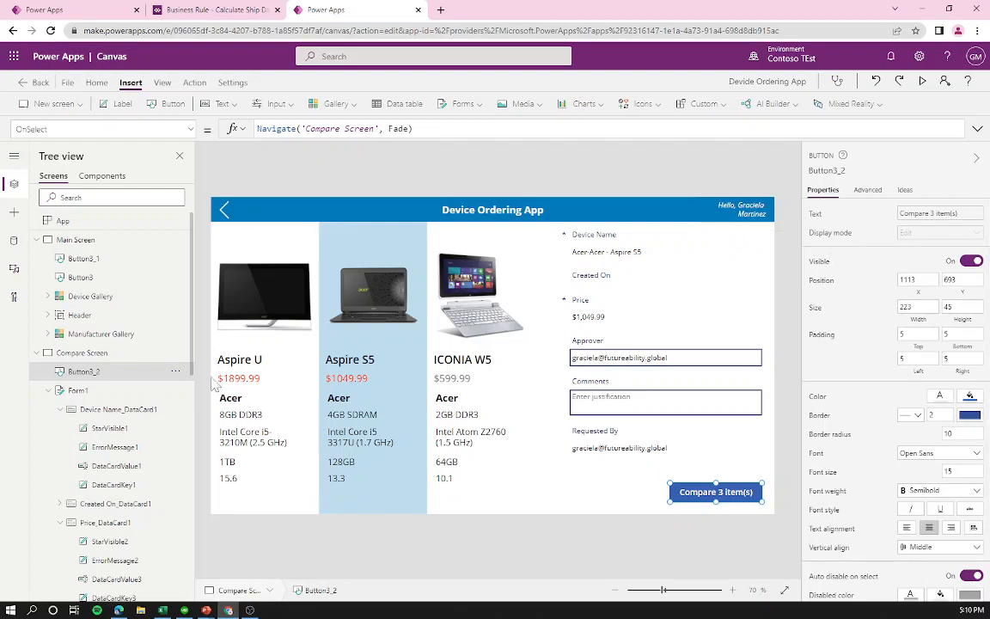
click(176, 371)
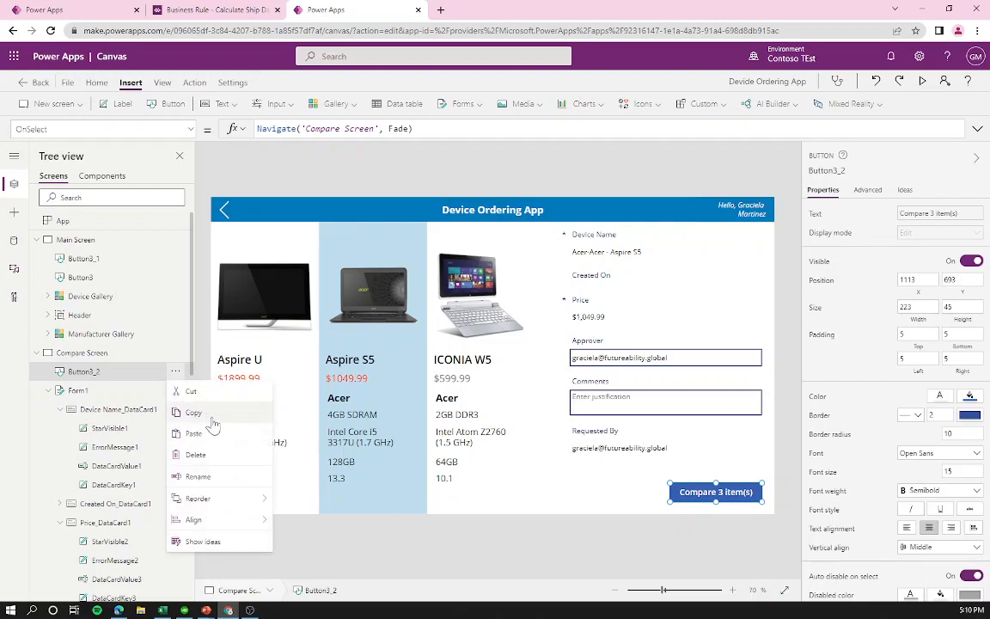
click(197, 477)
text(Submit Button)
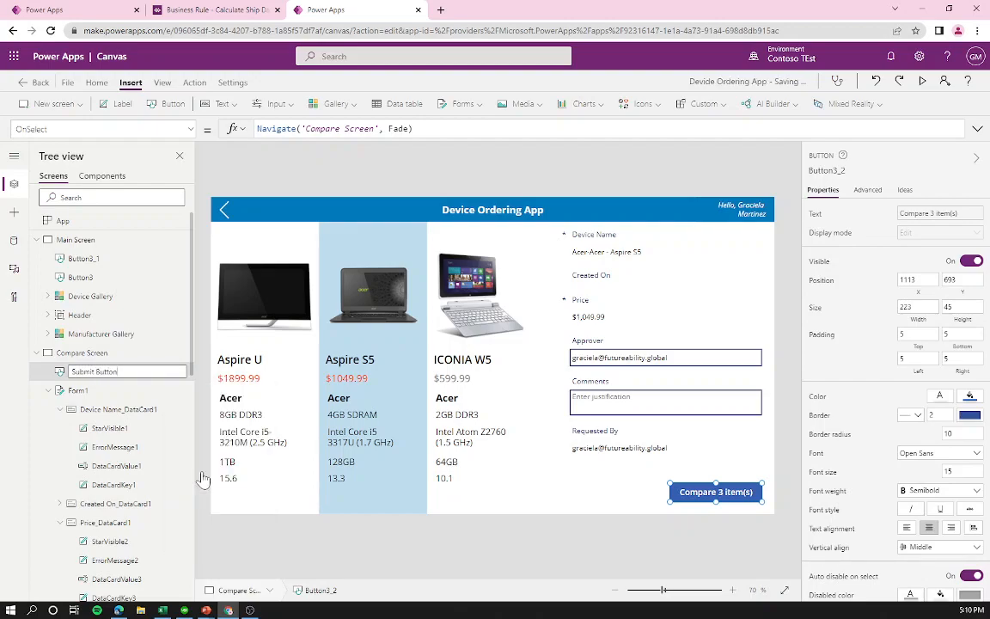
key(Return)
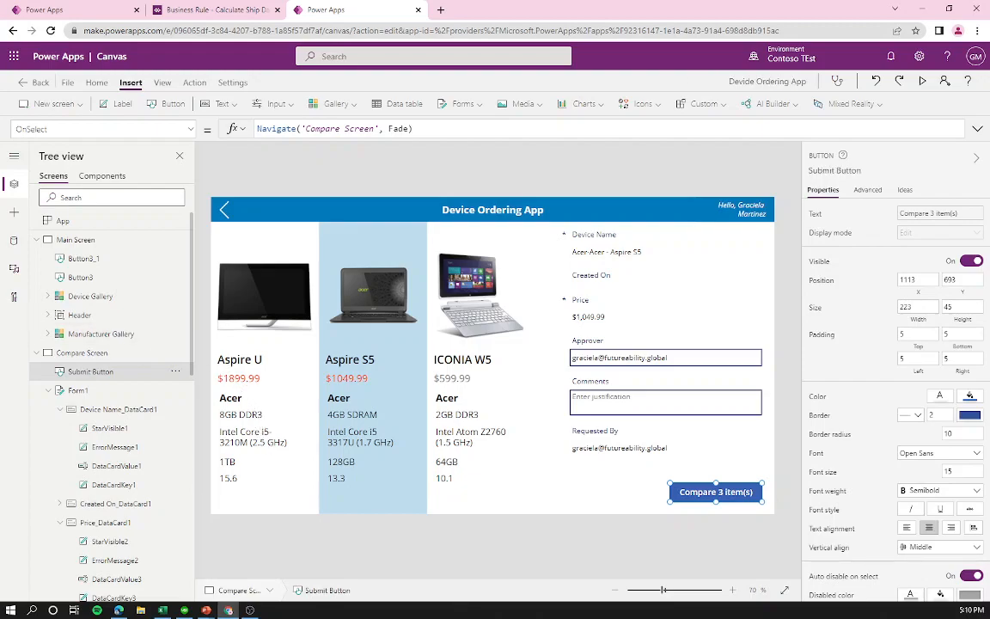
Step: Label the button "Submit device request" and widen it to fit the text
click(947, 215)
drag(472, 129, 241, 110)
key(Delete)
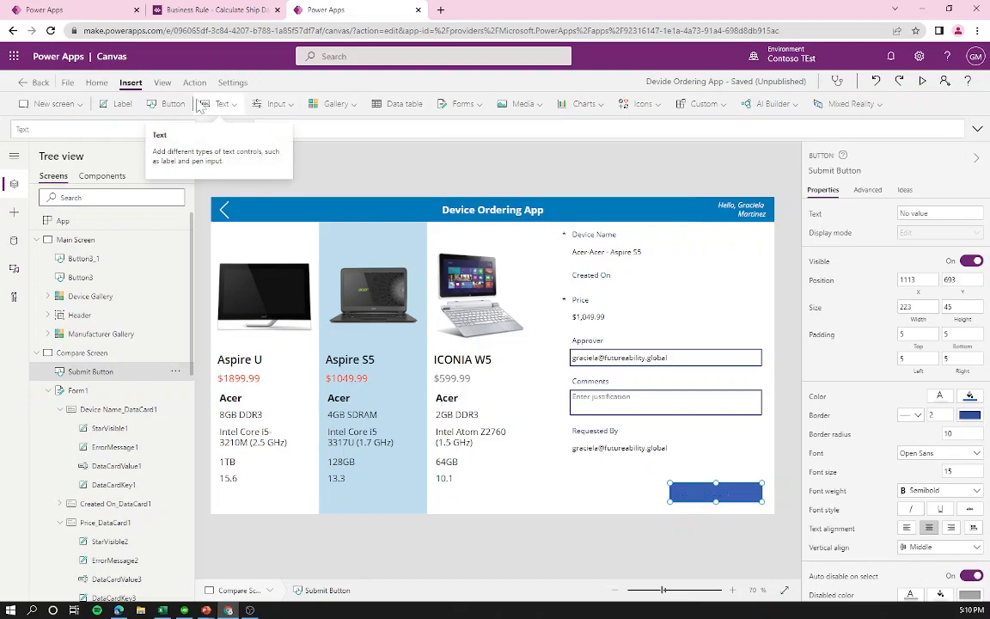
text("Submit device request)
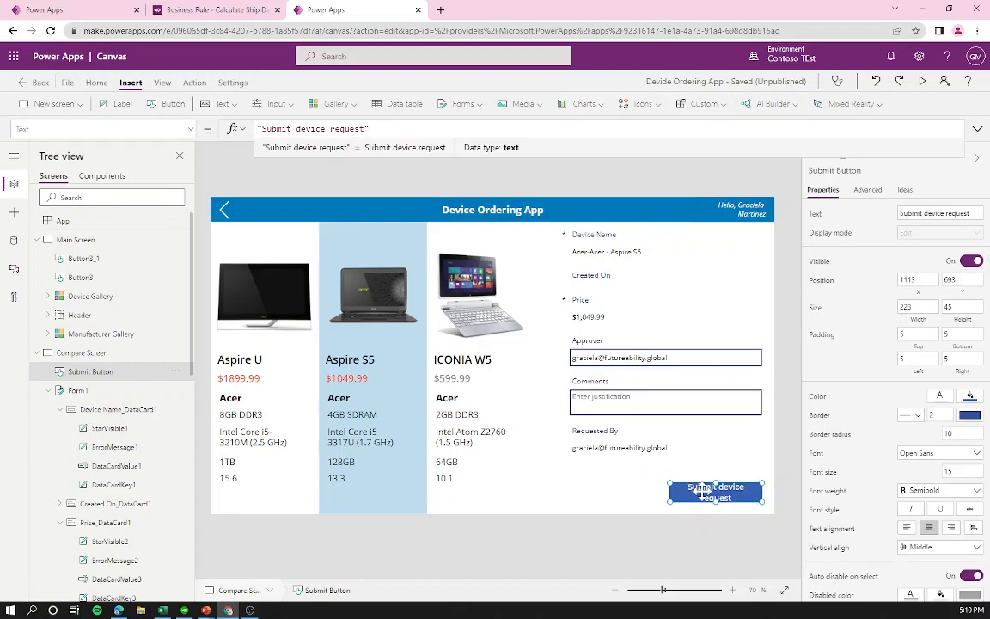
drag(673, 496, 655, 501)
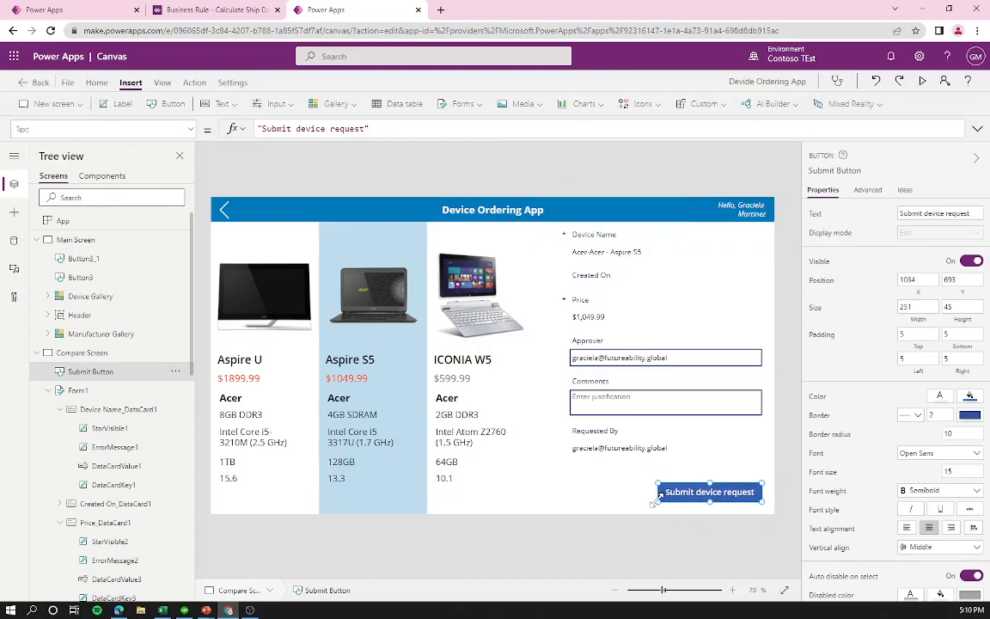
click(725, 508)
click(704, 494)
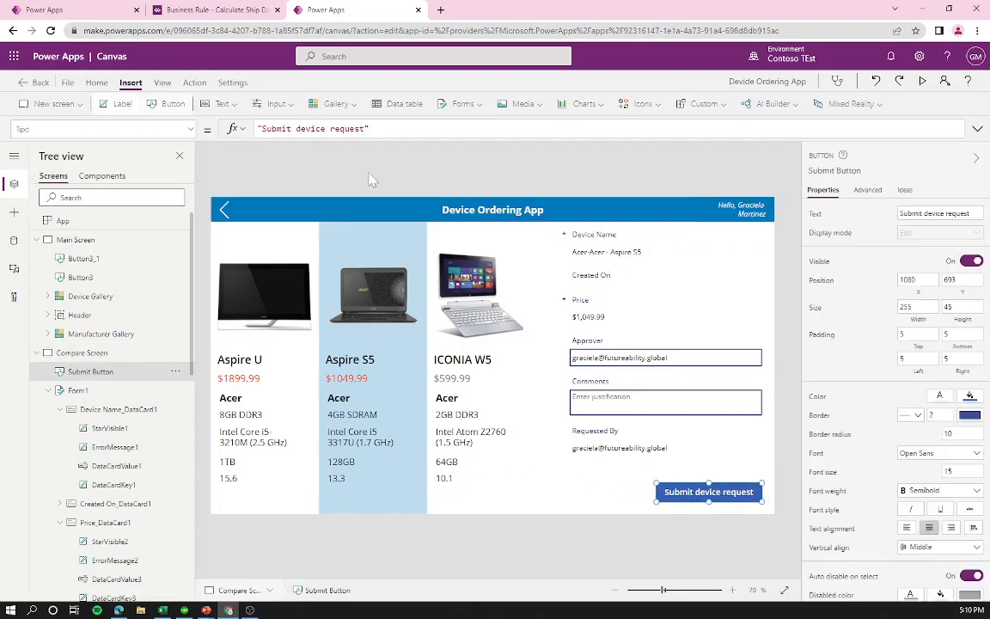
Step: Set the button's DisplayMode to If(!IsBlank('Compare List Gallery'.Selected),DisplayMode.Edit,DisplayMode.Disabled)
click(940, 234)
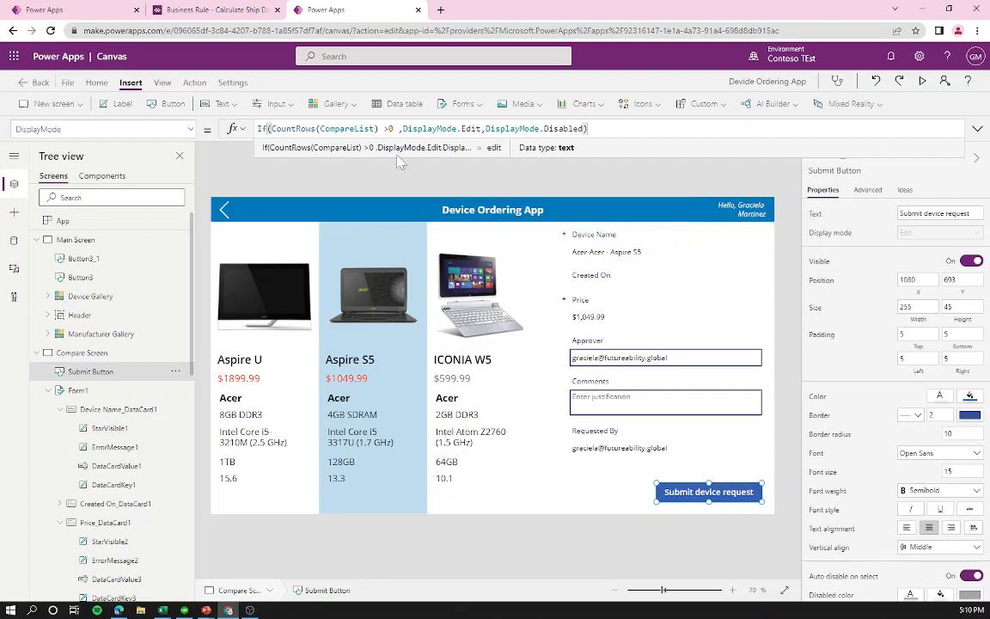
key(ctrl+a)
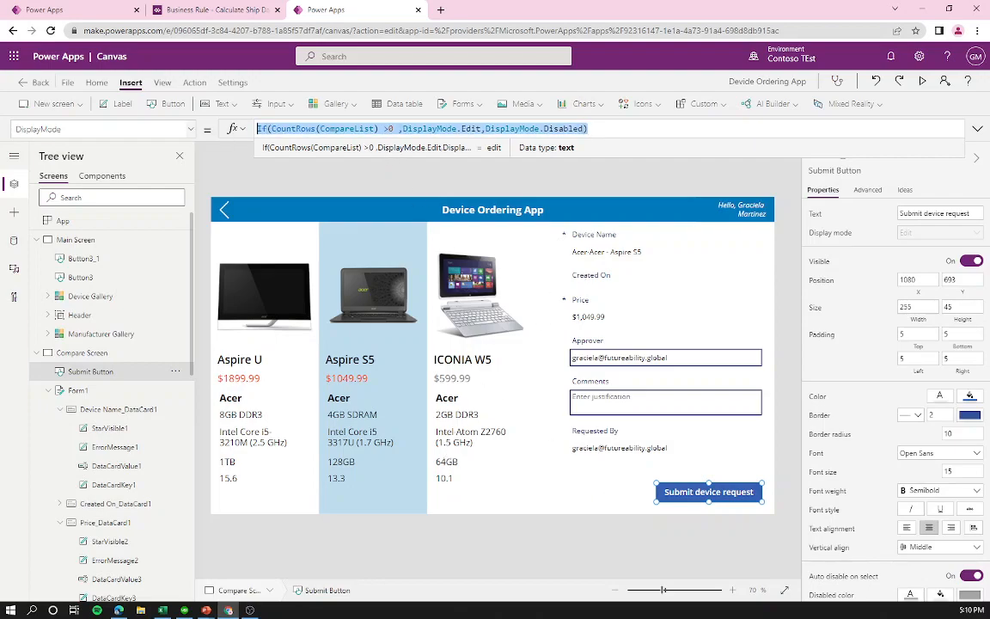
text(If()
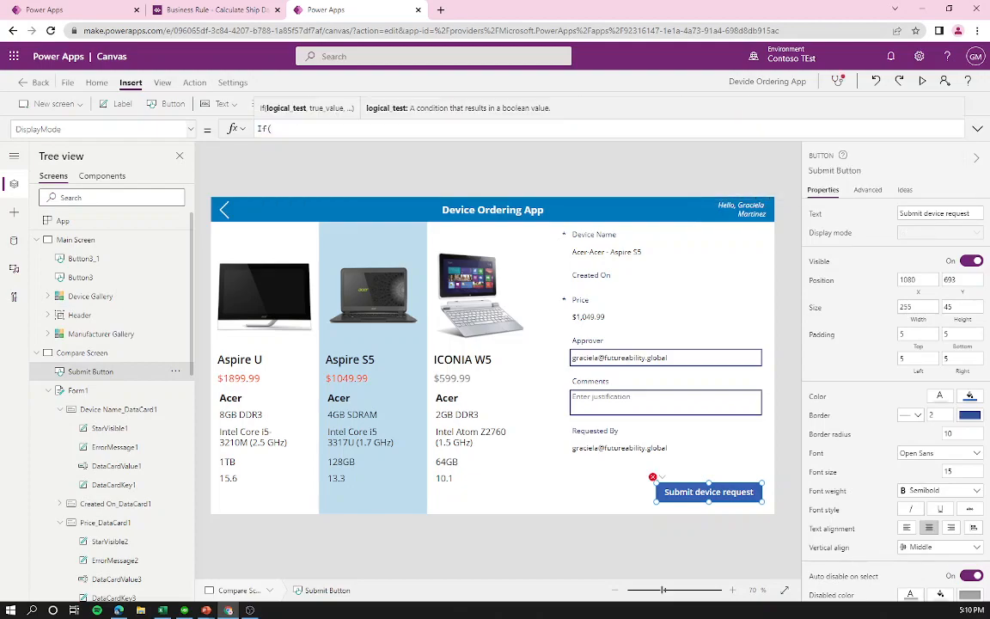
text(!IsBlank()
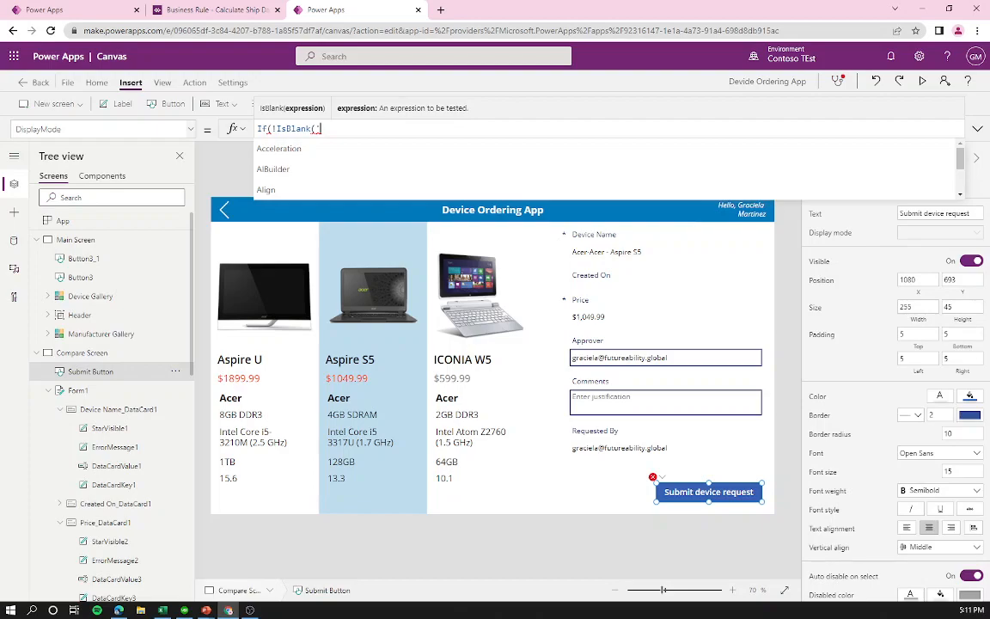
text(Compa)
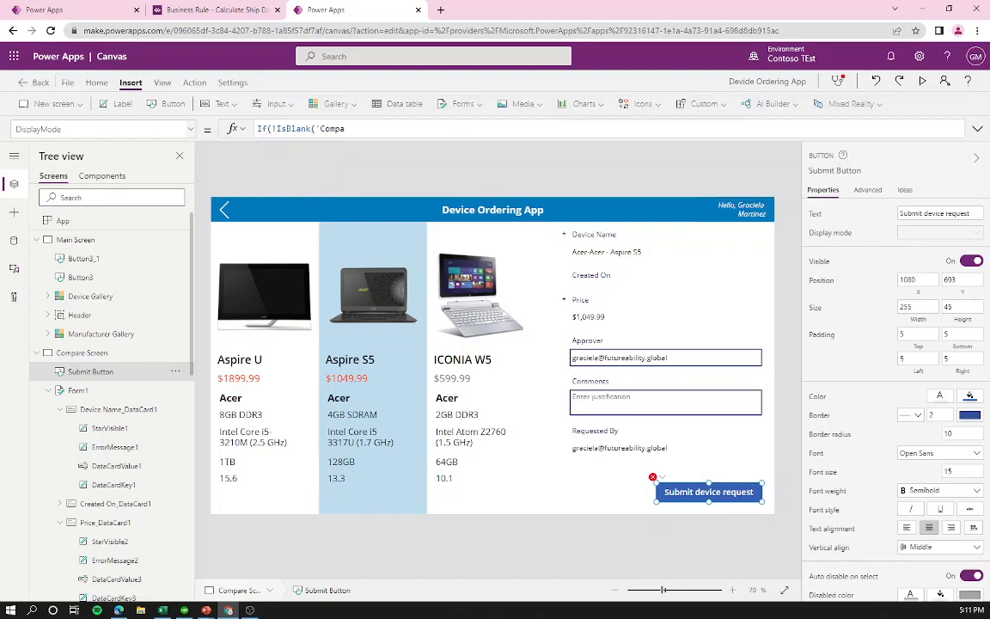
key(Tab)
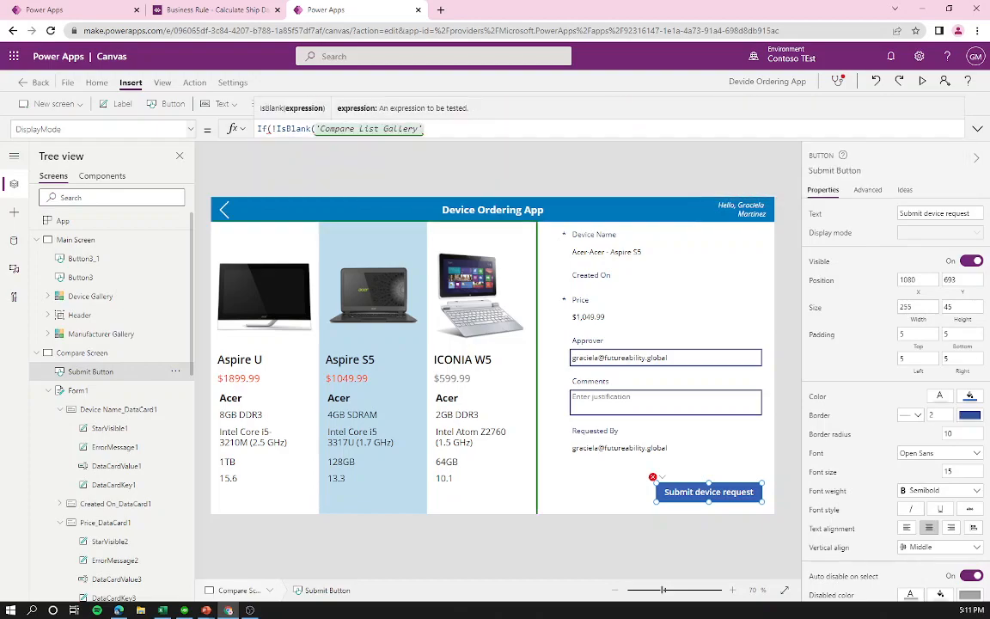
text(.Selected)
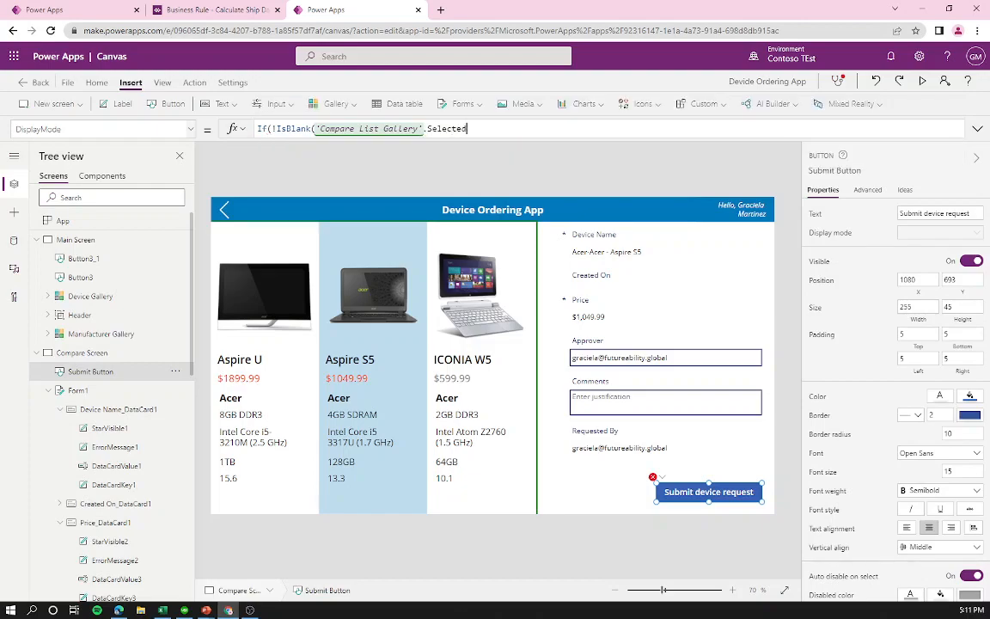
text(),Dis)
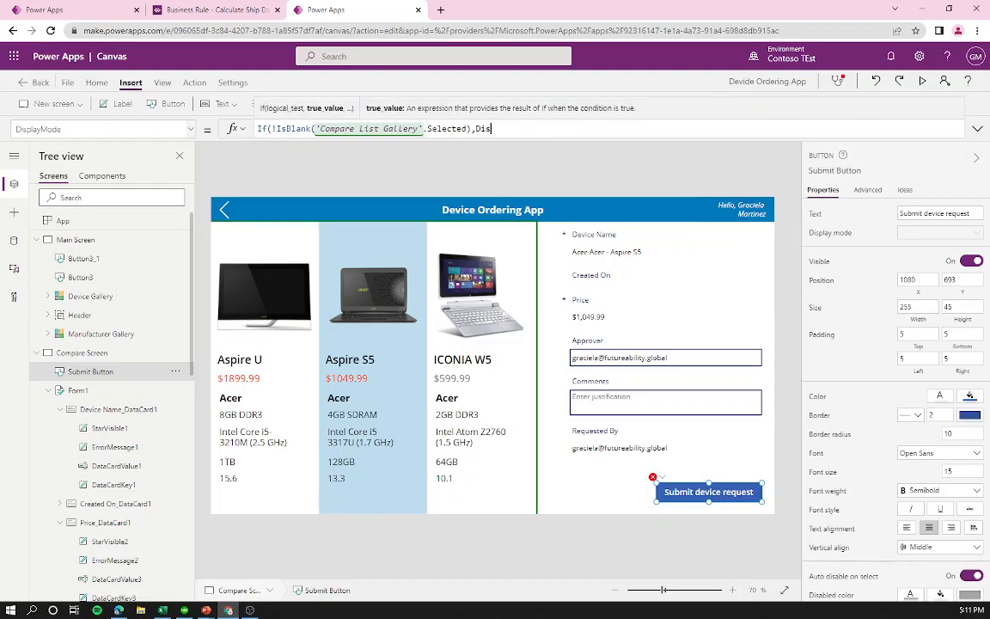
text(playMode.Edit,)
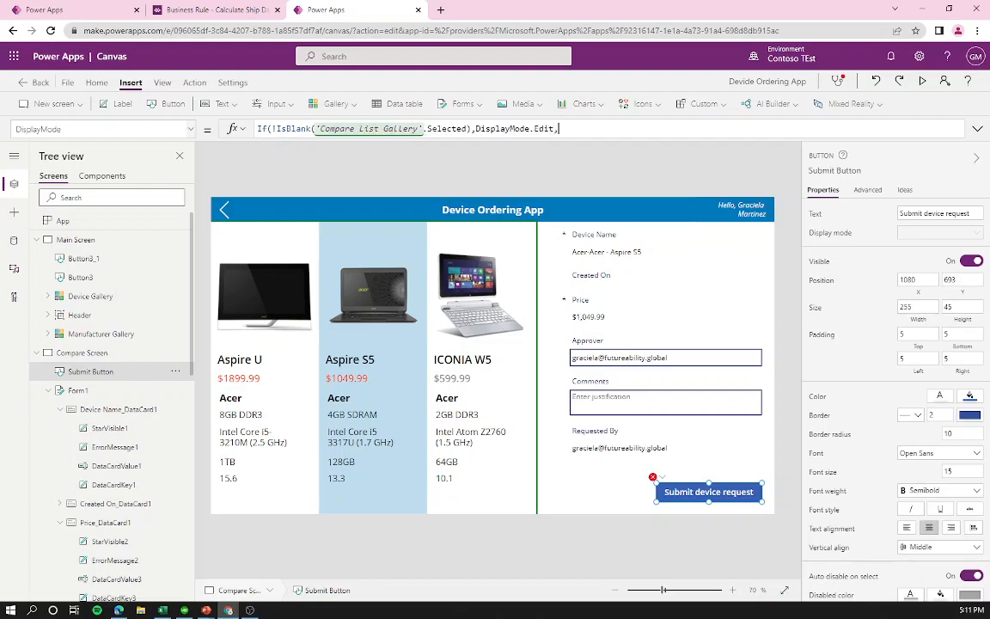
text(DisplayMode.Disabled))
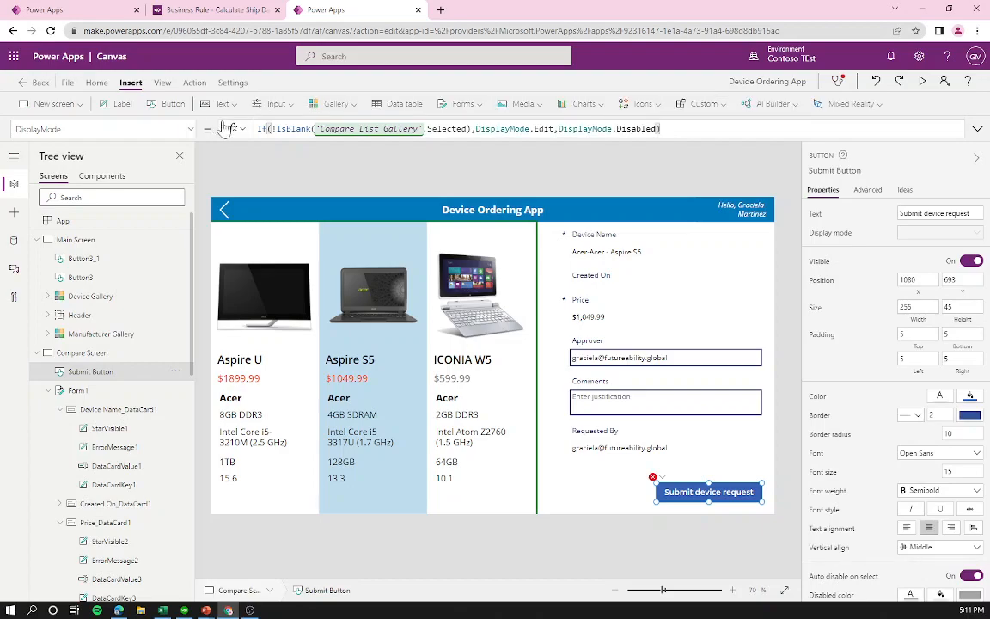
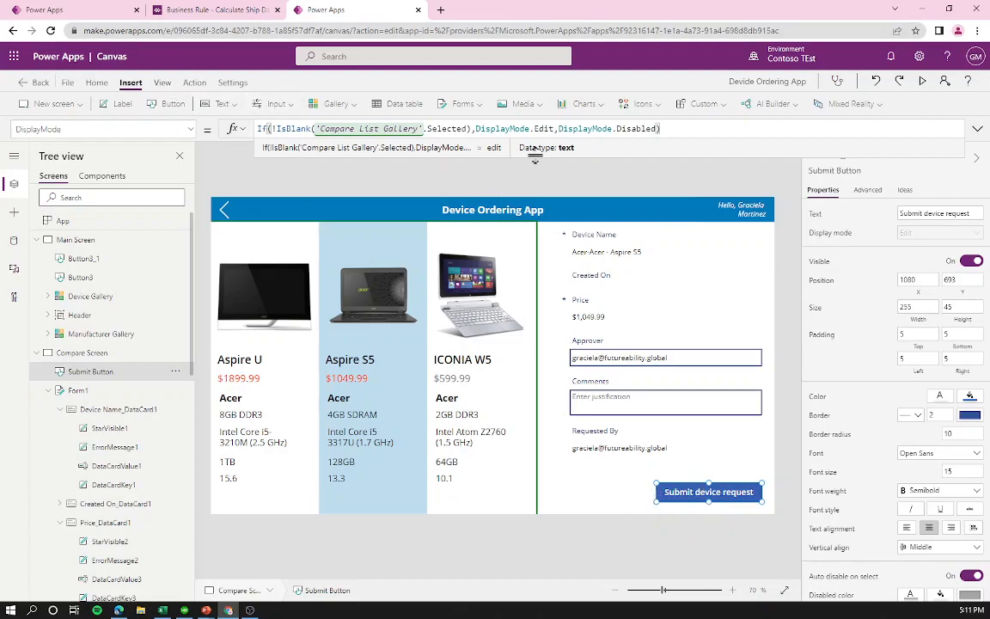
Step: Review the Submit Button's Collect action, then bring up its property list from the View tab
click(194, 83)
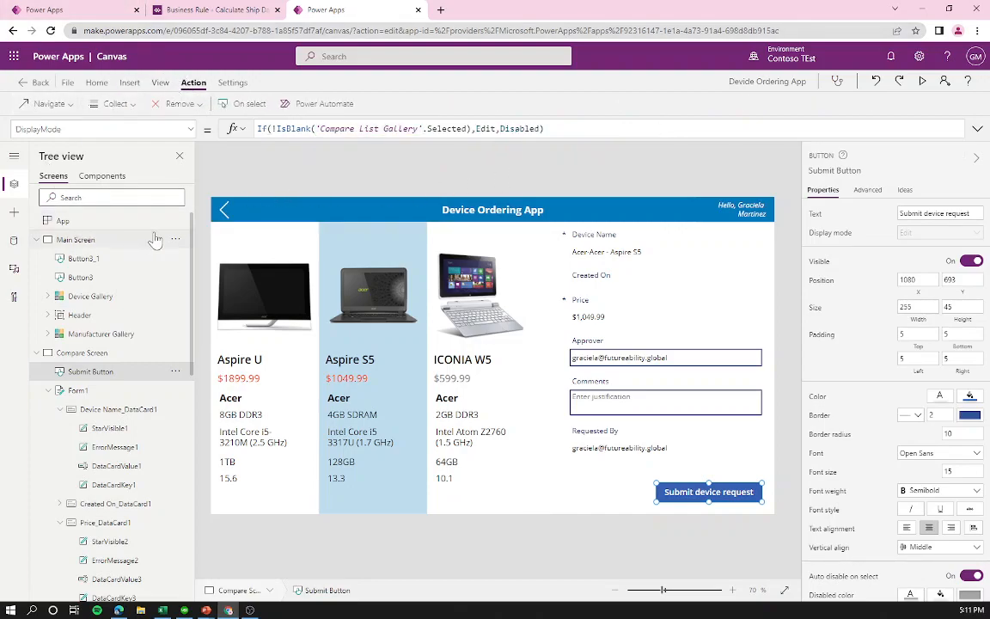
click(116, 104)
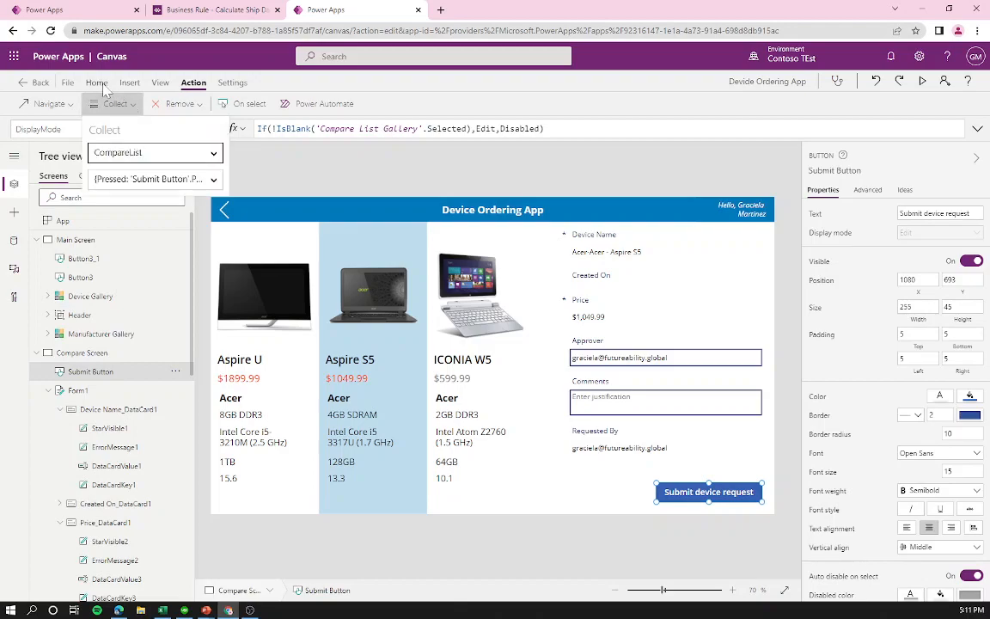
click(158, 83)
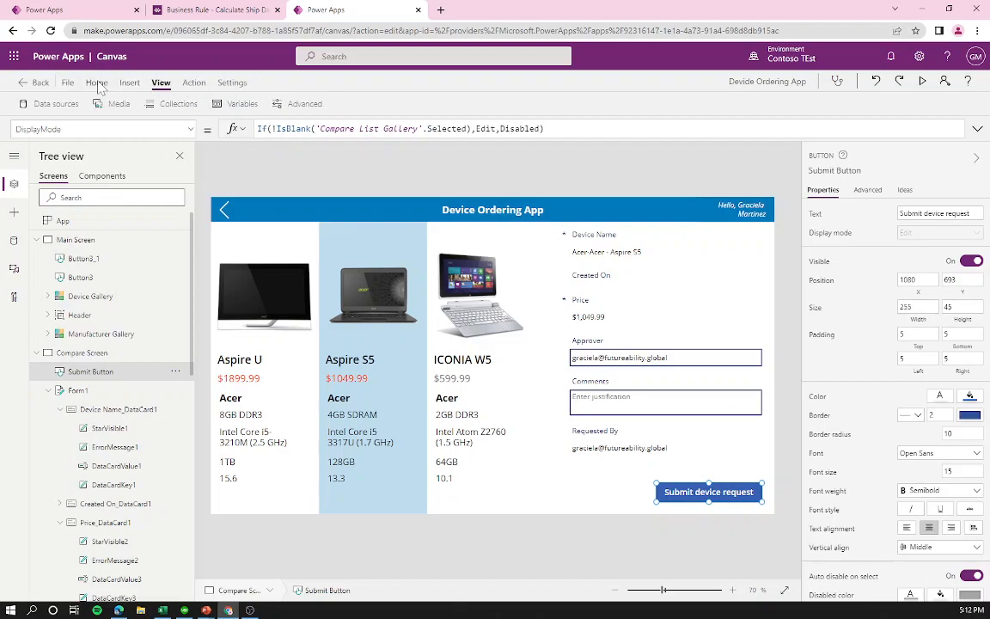
click(172, 129)
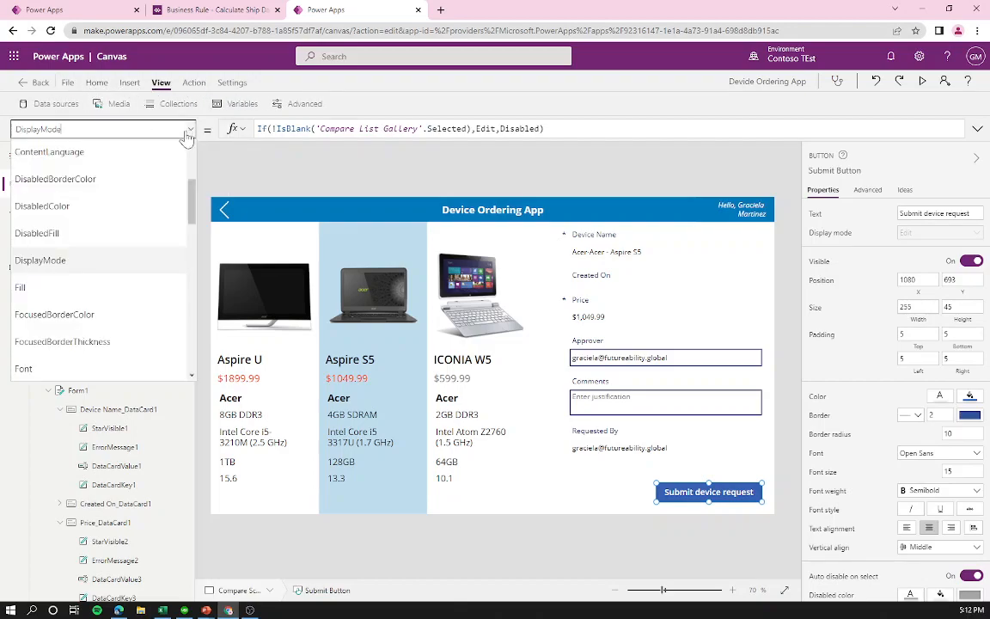
Step: Replace the Submit Button's Collect OnSelect formula with SubmitForm(Form1), then go to Main Screen
scroll(73, 283, down, 3)
click(67, 268)
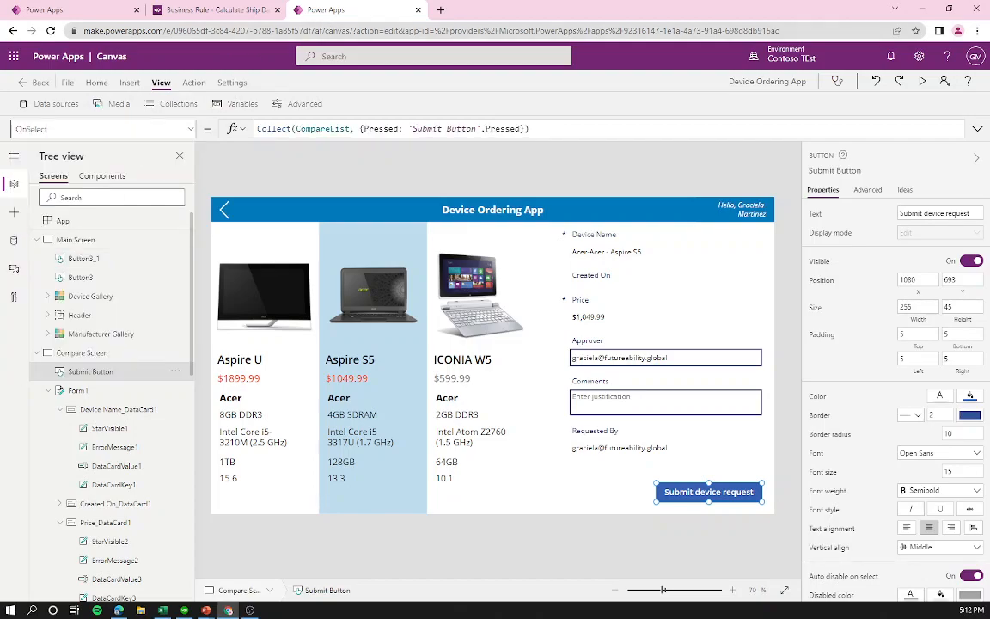
click(530, 129)
key(ctrl+a)
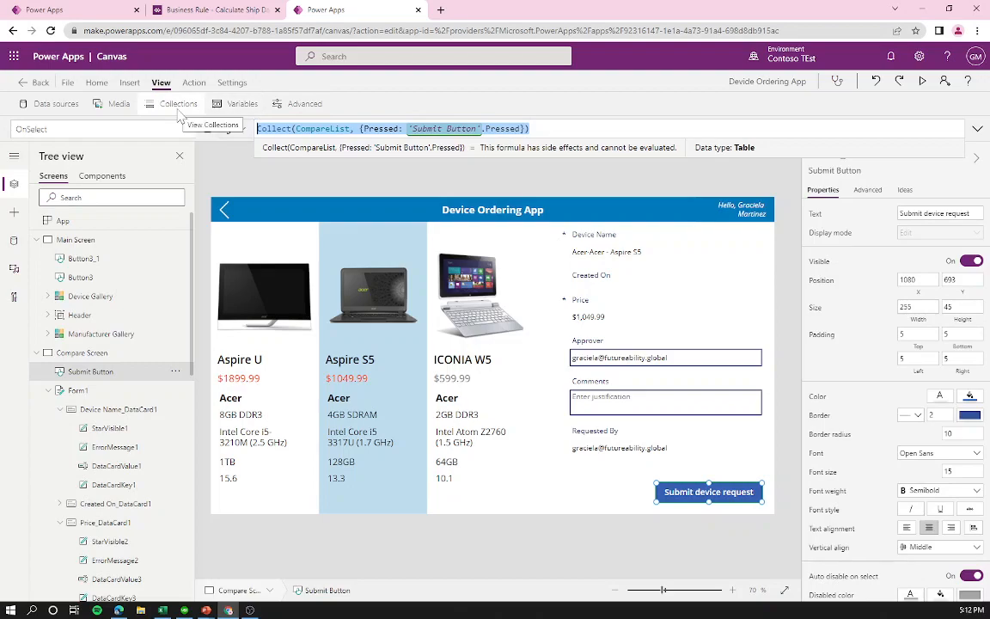
key(ctrl+x)
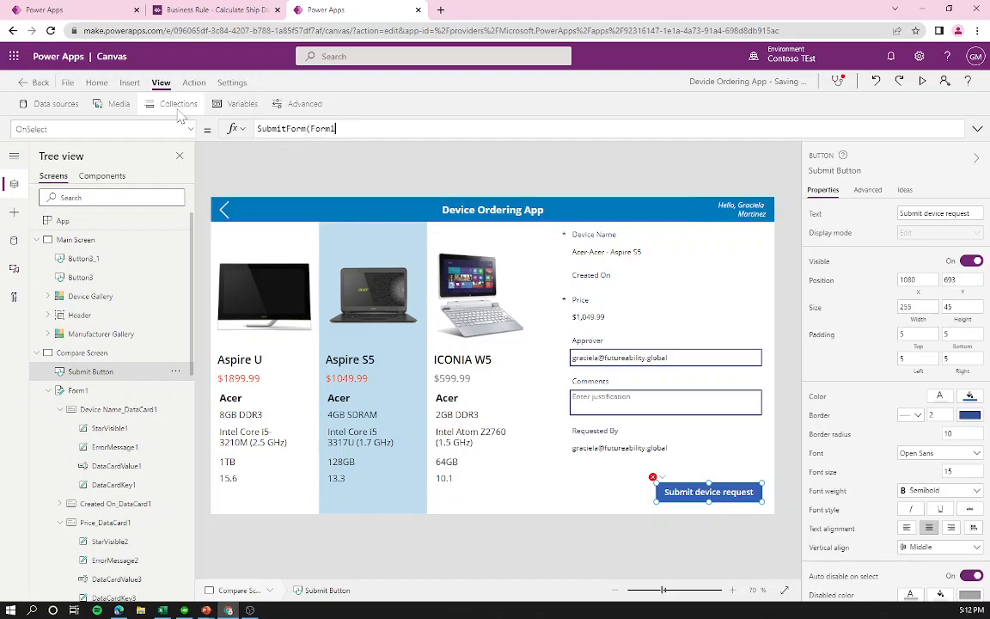
text())
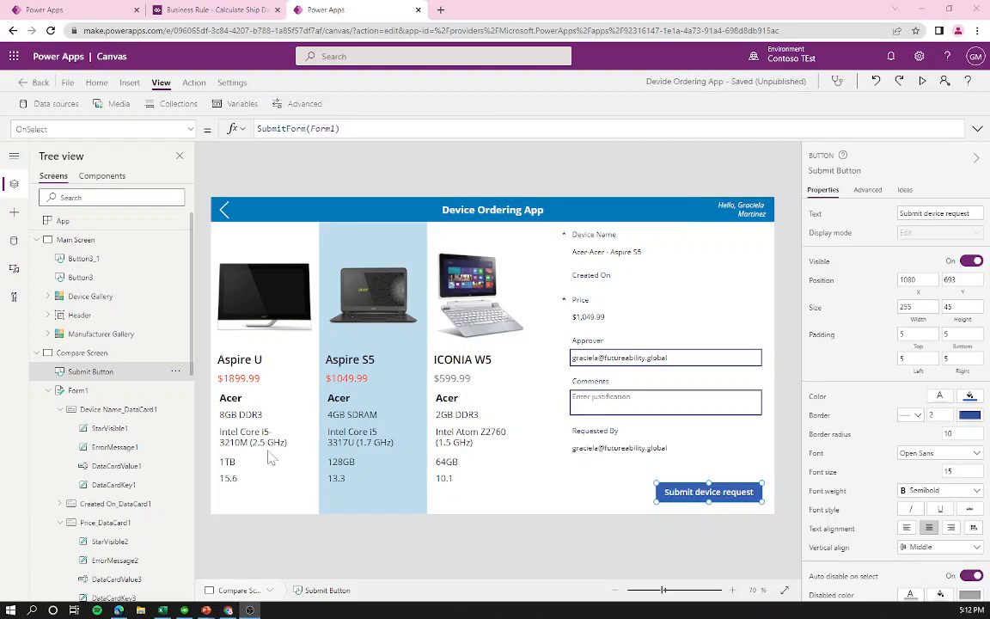
click(90, 238)
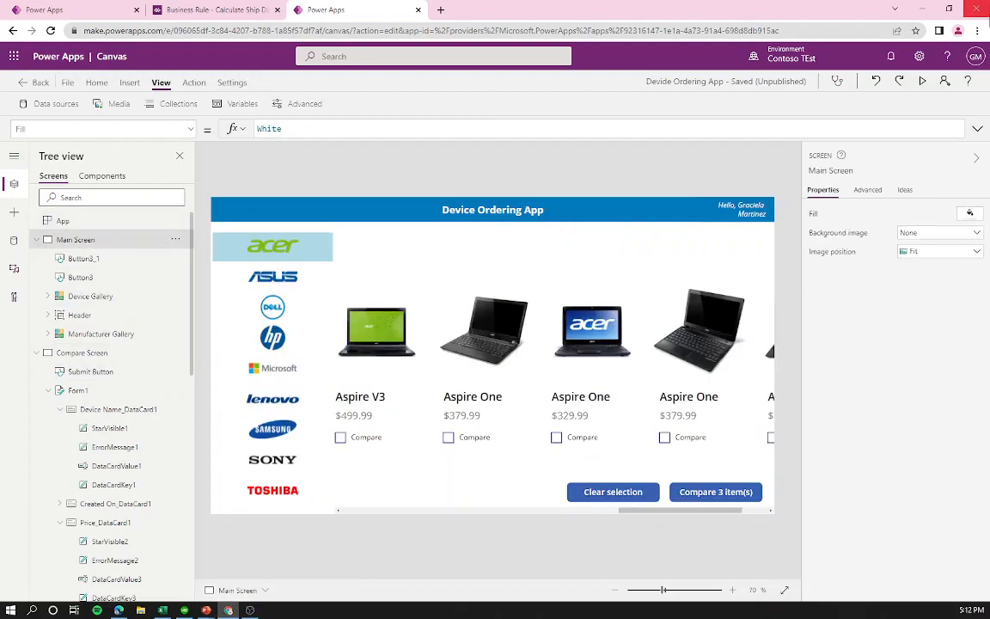
Step: Preview the app, tick both Aspire One laptops and a fourth laptop, and open the comparison
click(923, 84)
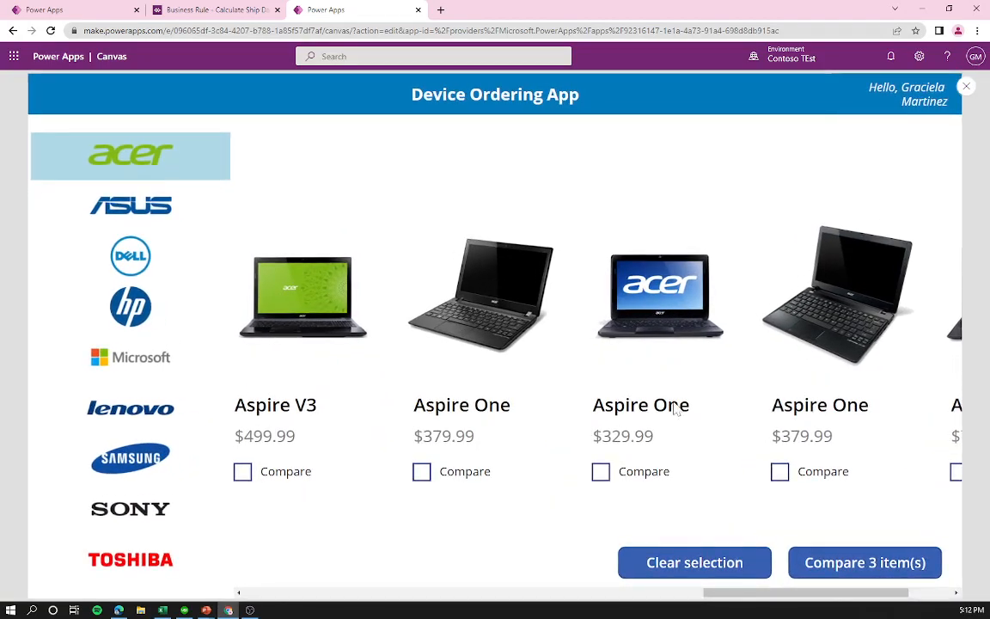
click(421, 471)
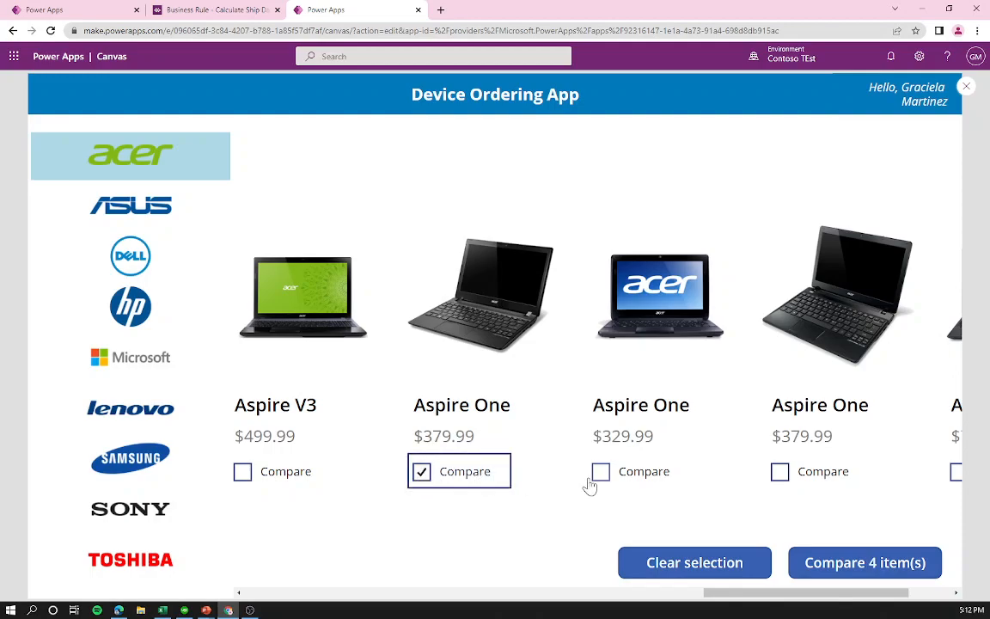
click(602, 472)
click(780, 473)
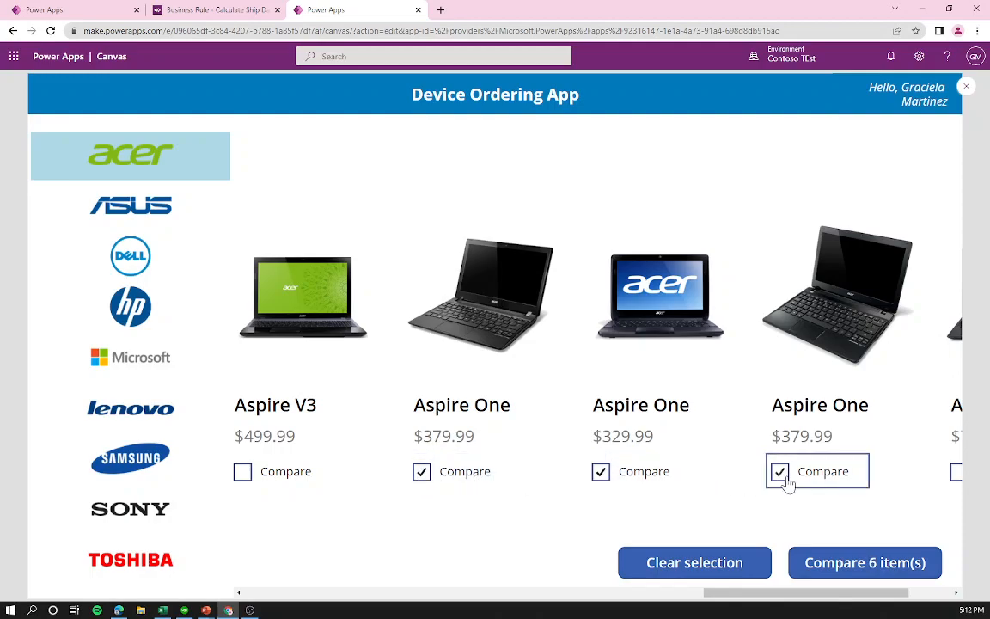
click(864, 571)
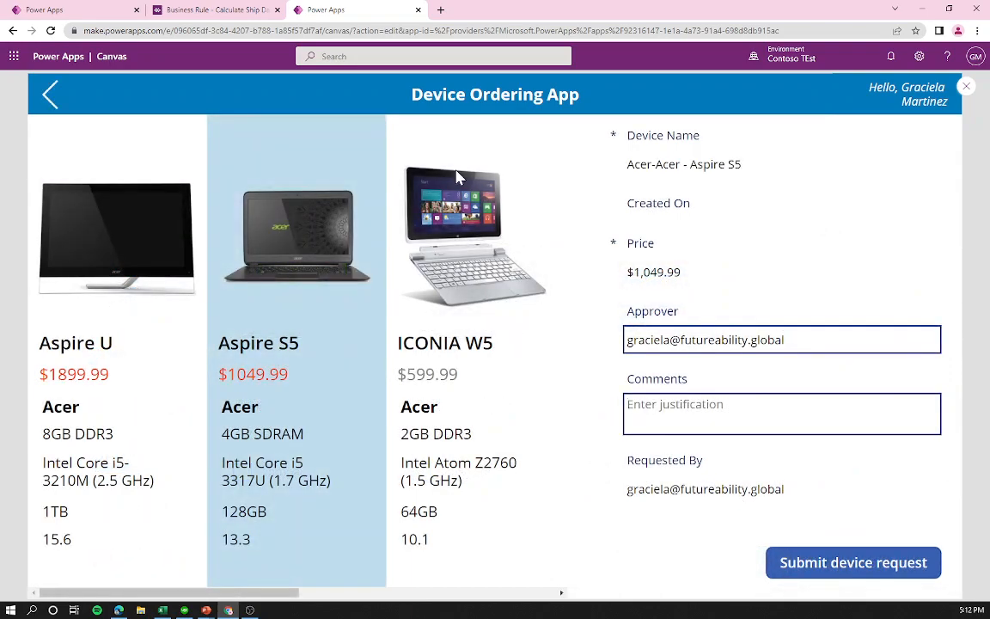
drag(269, 592, 177, 592)
Step: Browse the compared laptops: ICONIA W5, Aspire S5, Aspire U and both Aspire Ones
click(428, 372)
click(275, 371)
click(128, 346)
click(258, 337)
scroll(301, 507, right, 5)
click(362, 497)
click(490, 450)
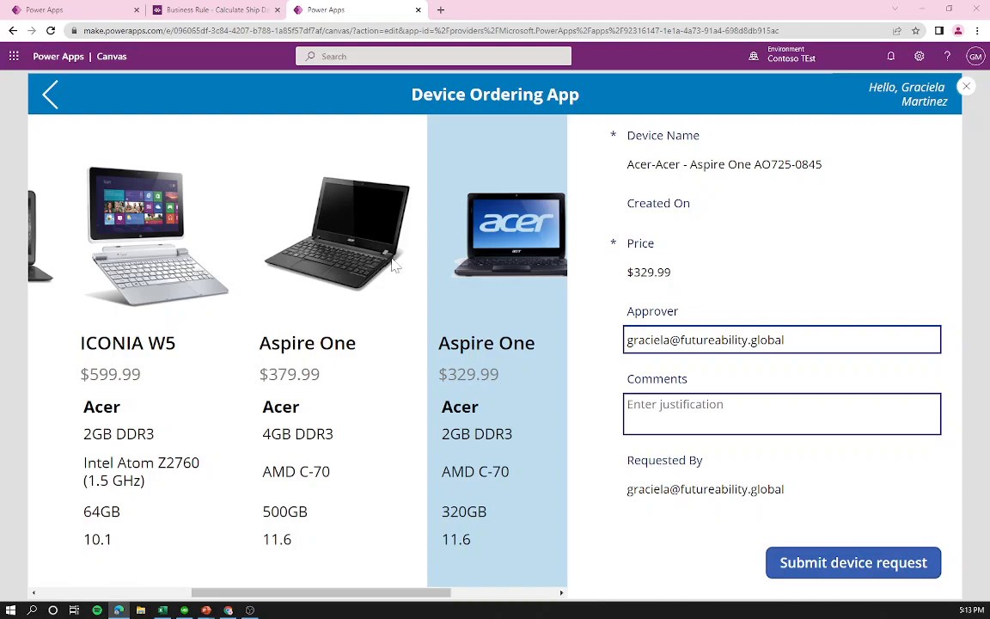
Step: Submit a device request for ICONIA W5, reopen the comparison, then view the Device Order table
click(133, 282)
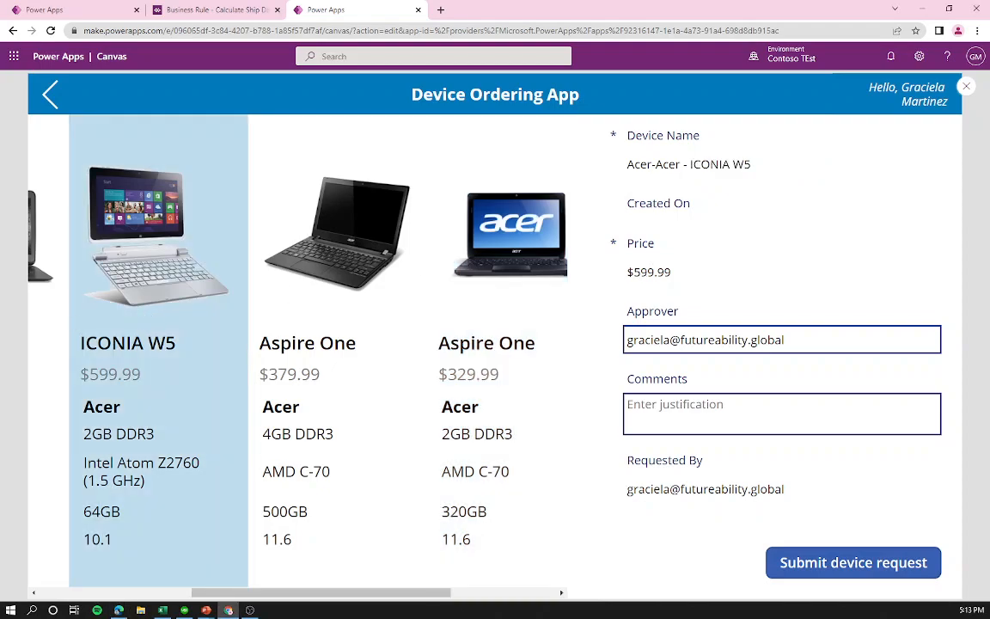
drag(633, 490, 795, 509)
click(837, 565)
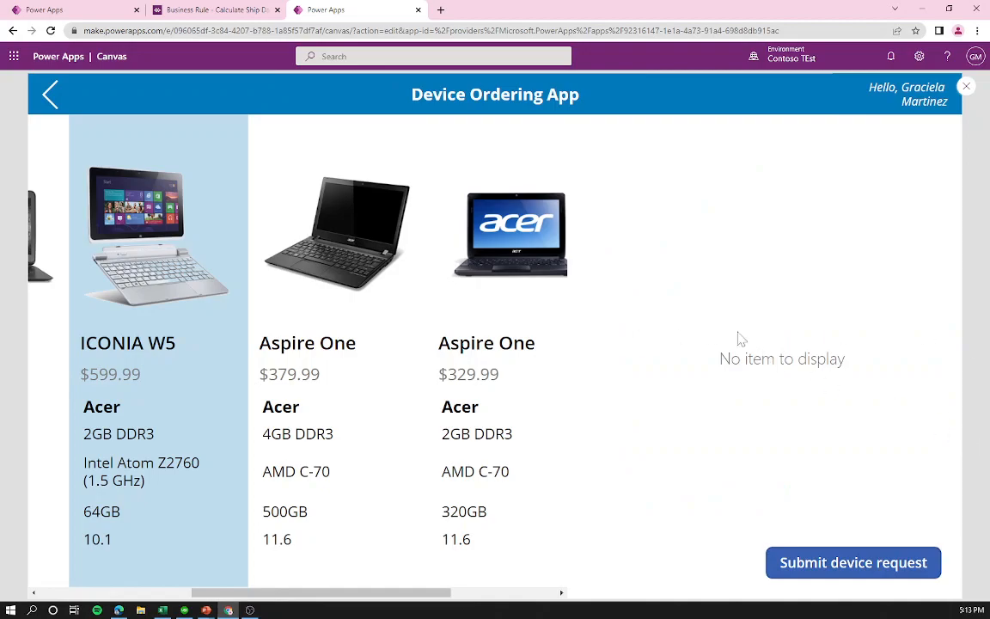
click(51, 95)
click(831, 563)
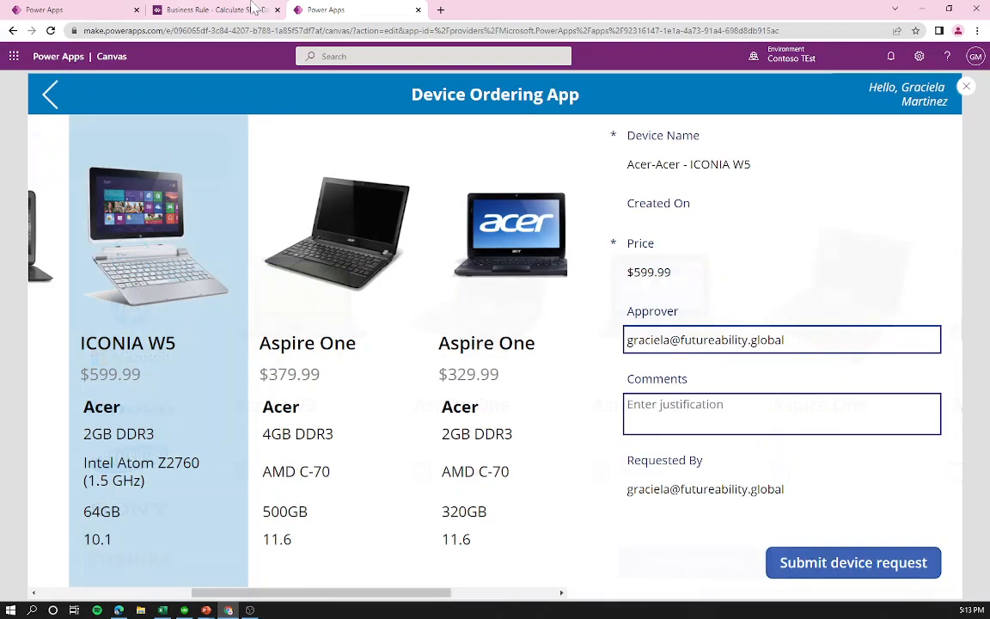
click(101, 9)
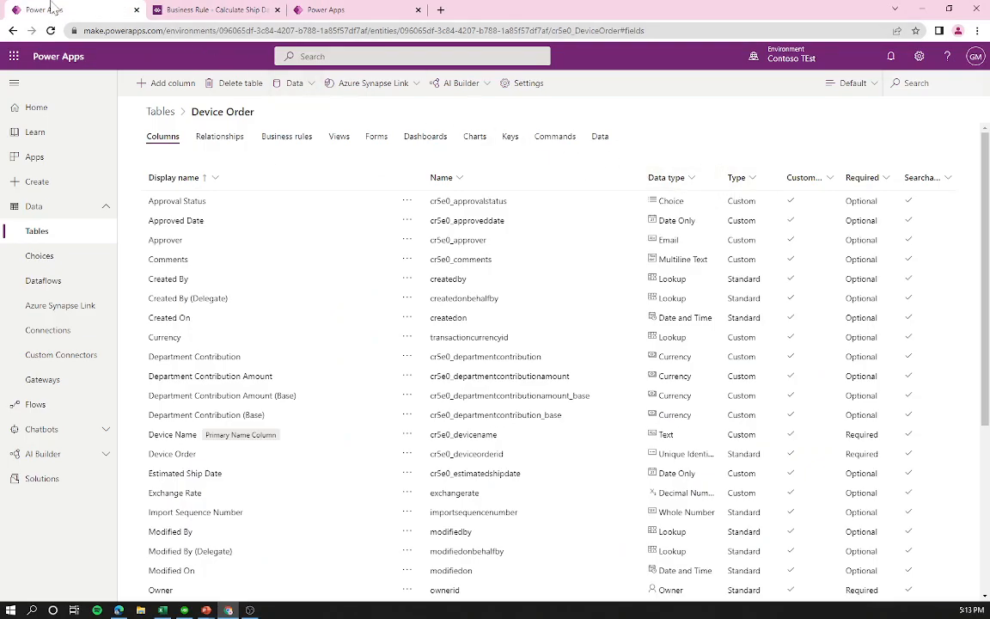
click(599, 138)
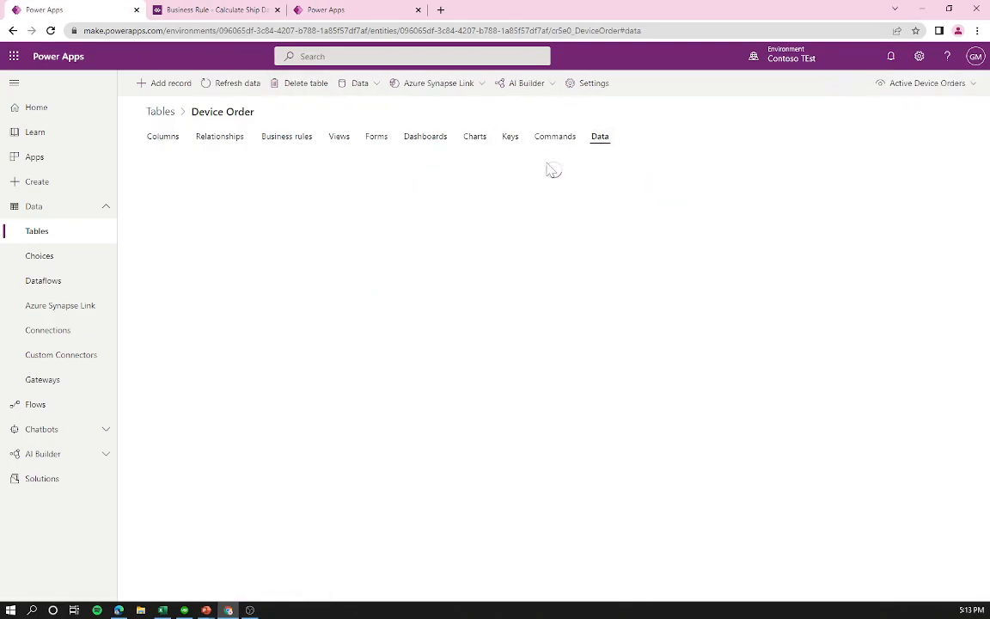
drag(174, 205, 267, 209)
click(428, 215)
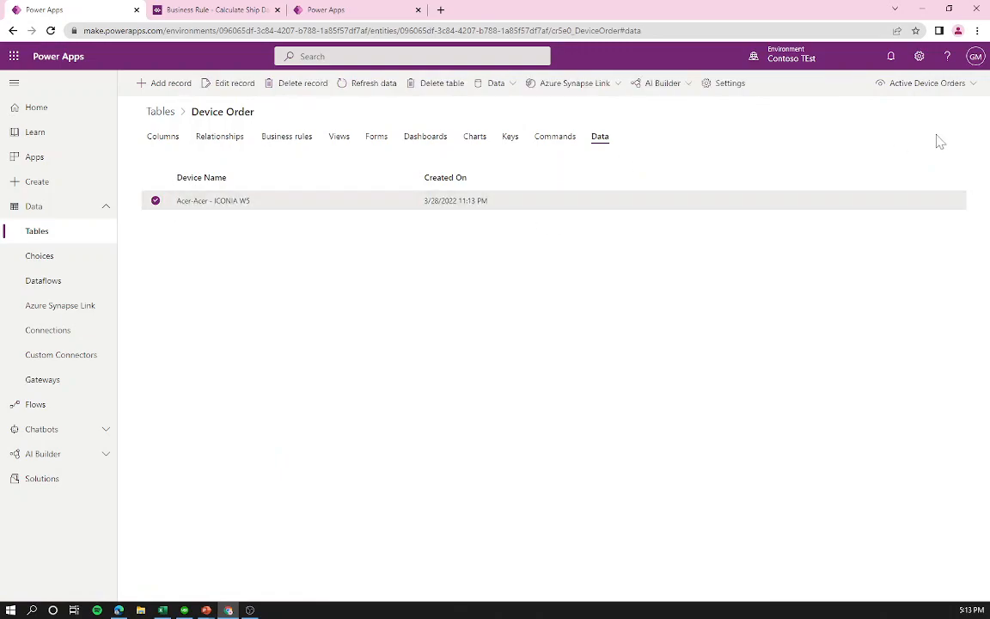
click(932, 87)
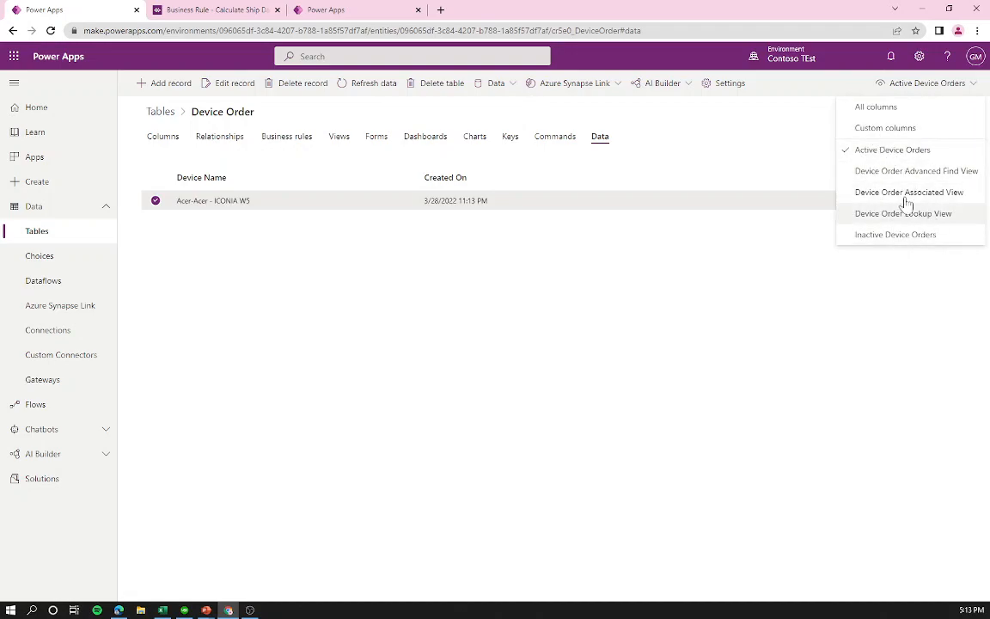
click(885, 110)
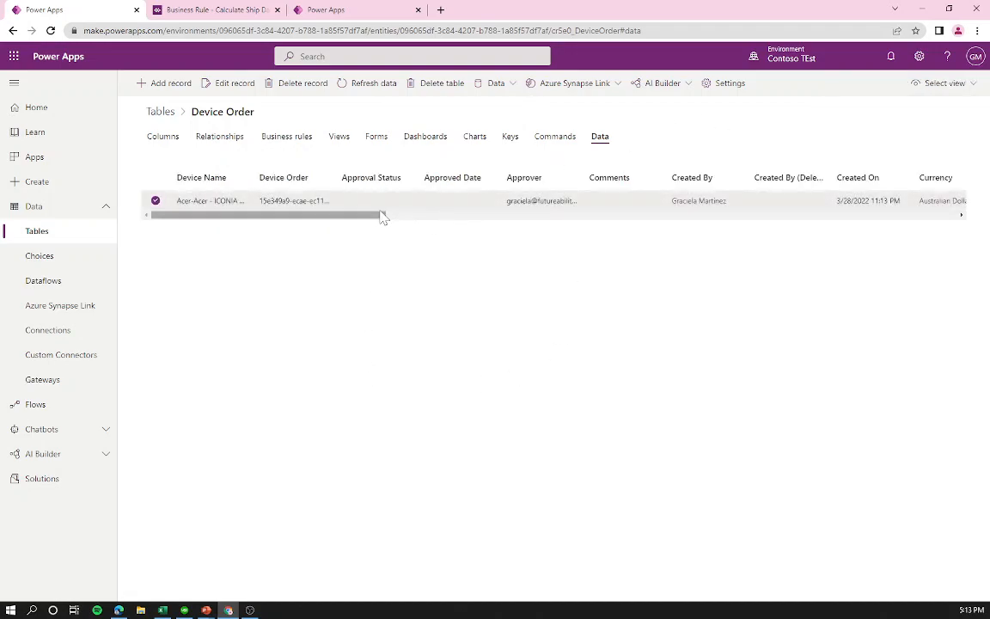
drag(375, 221, 272, 247)
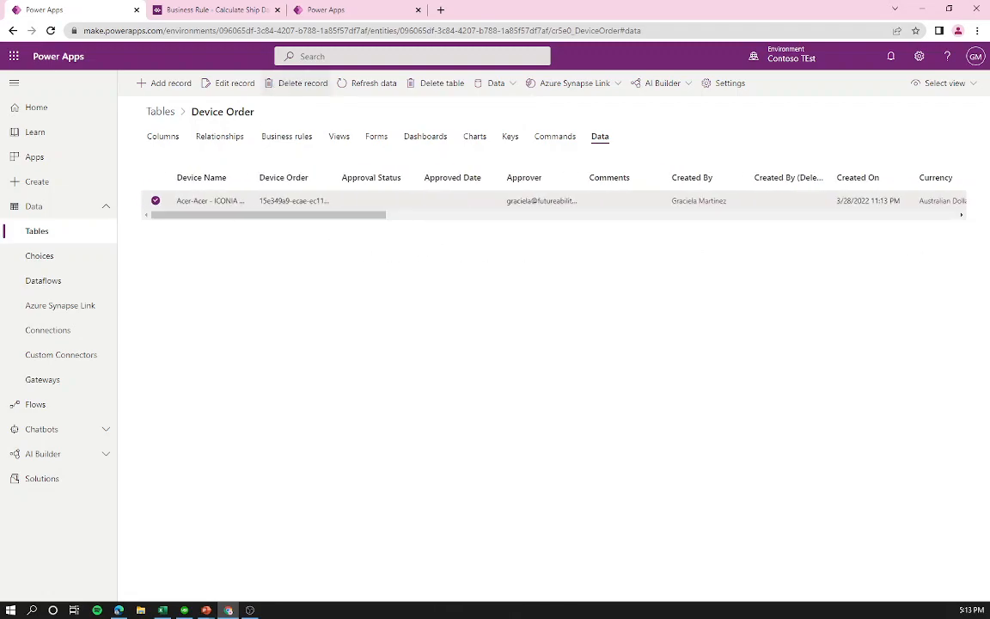
click(339, 8)
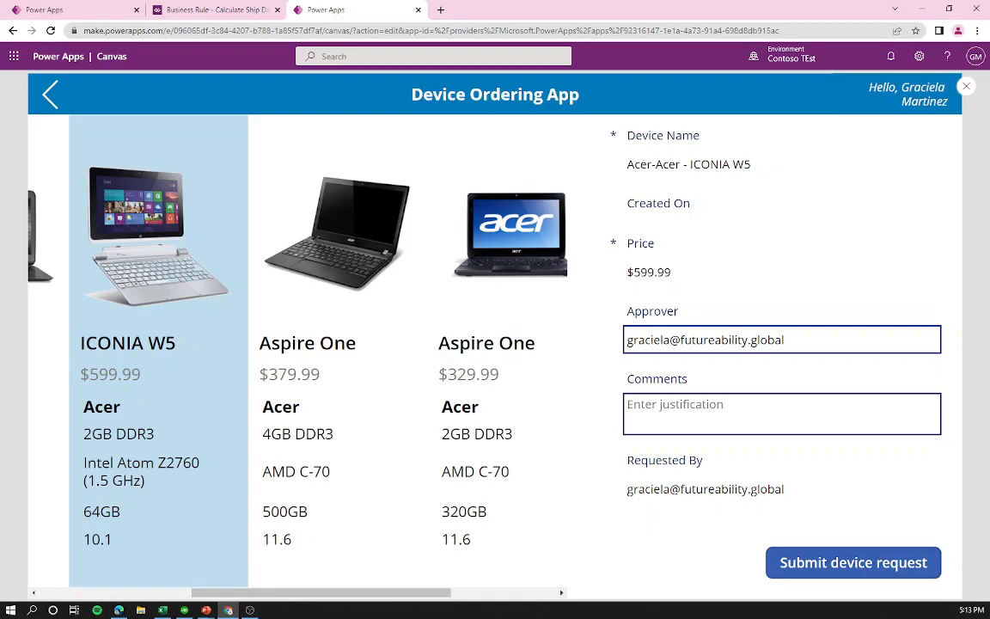
Step: Recheck the Device Order records, pick the $379.99 Aspire One, and close the preview
click(103, 9)
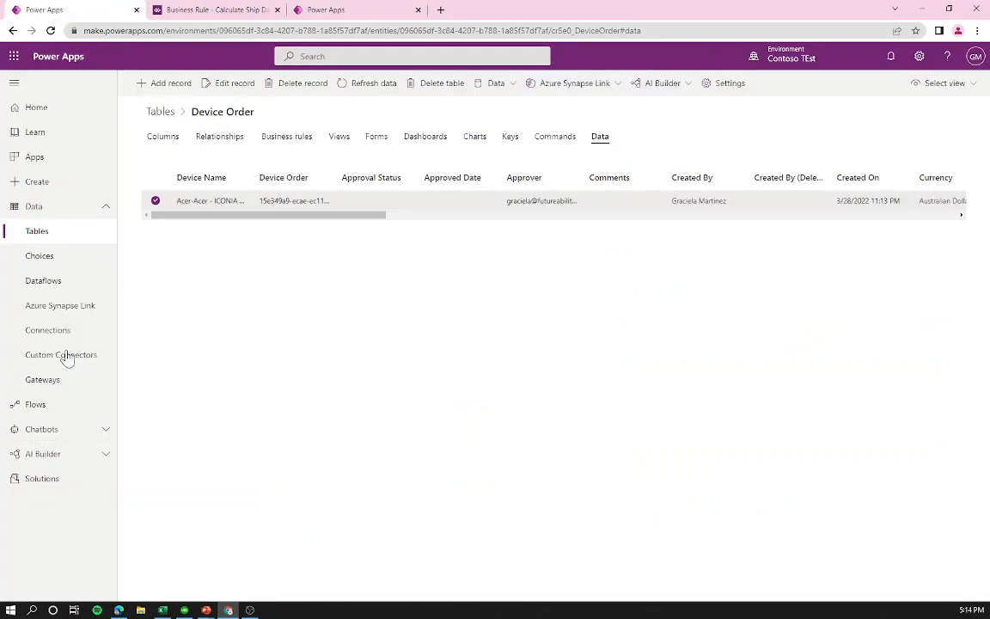
click(337, 9)
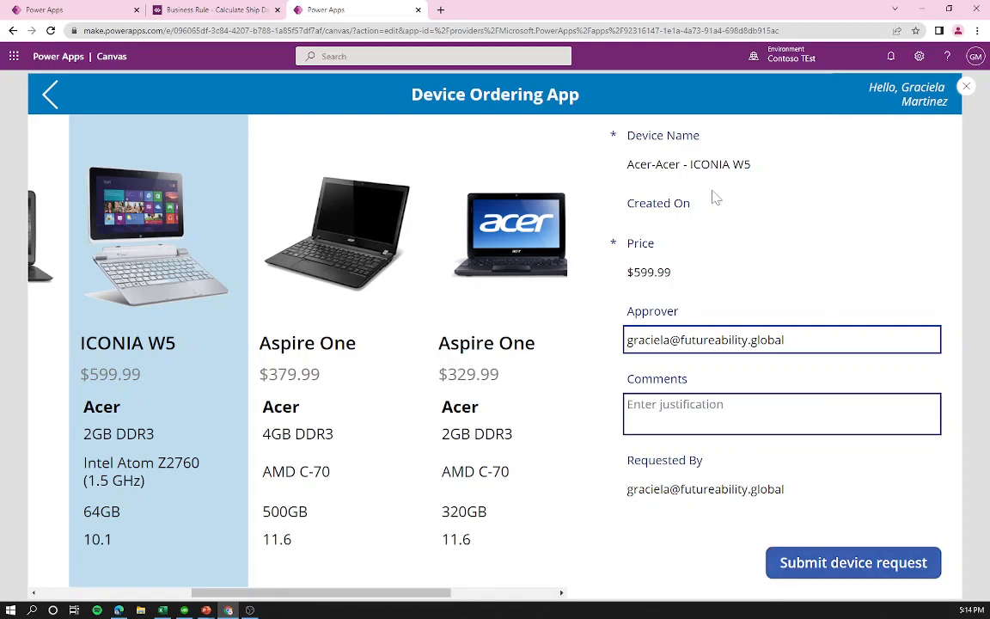
click(375, 421)
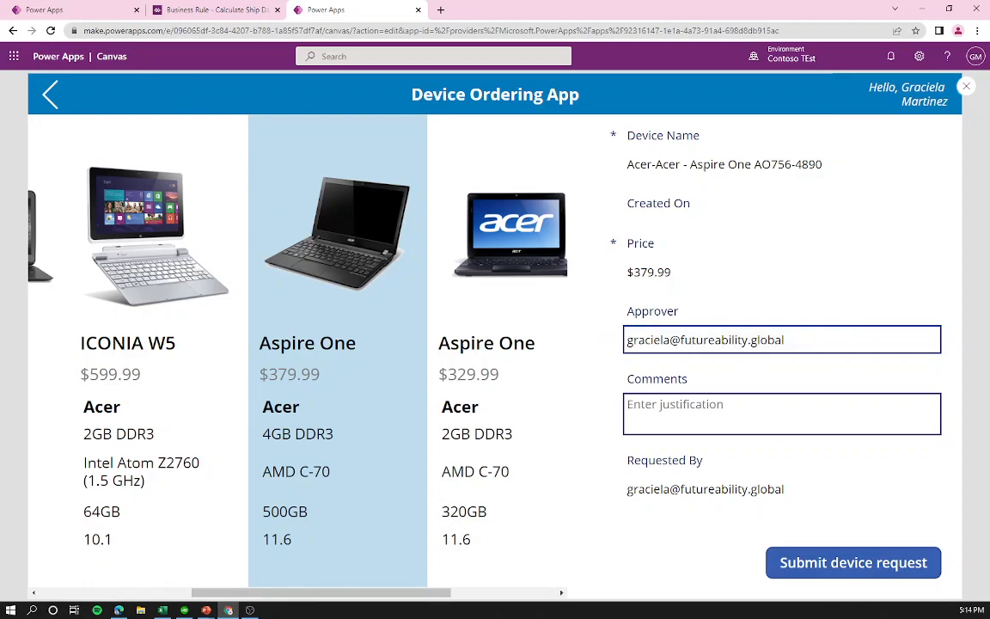
click(967, 84)
Step: Add a new screen from the Success template
click(604, 378)
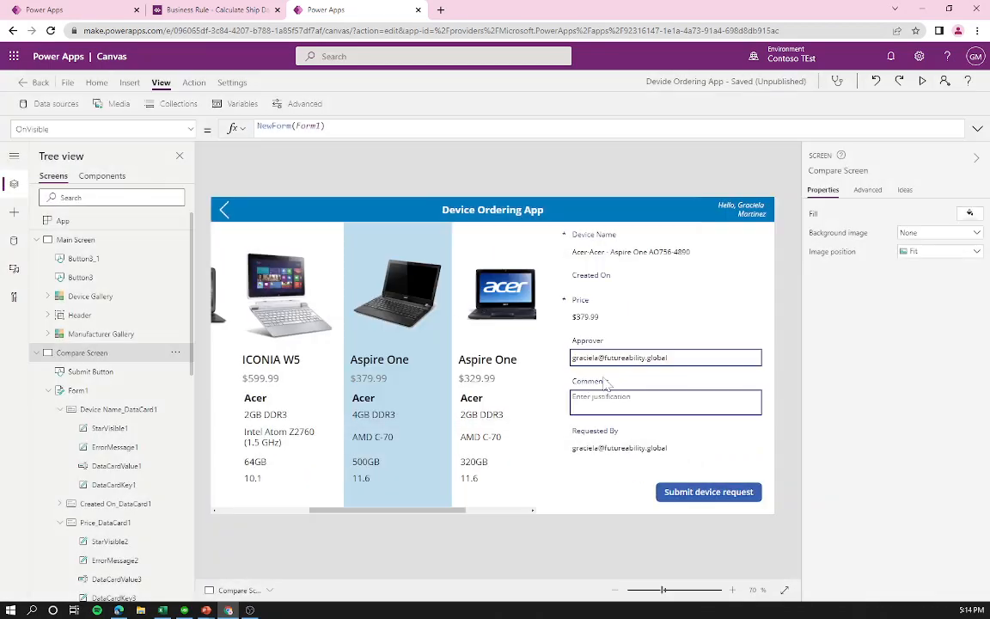
click(38, 354)
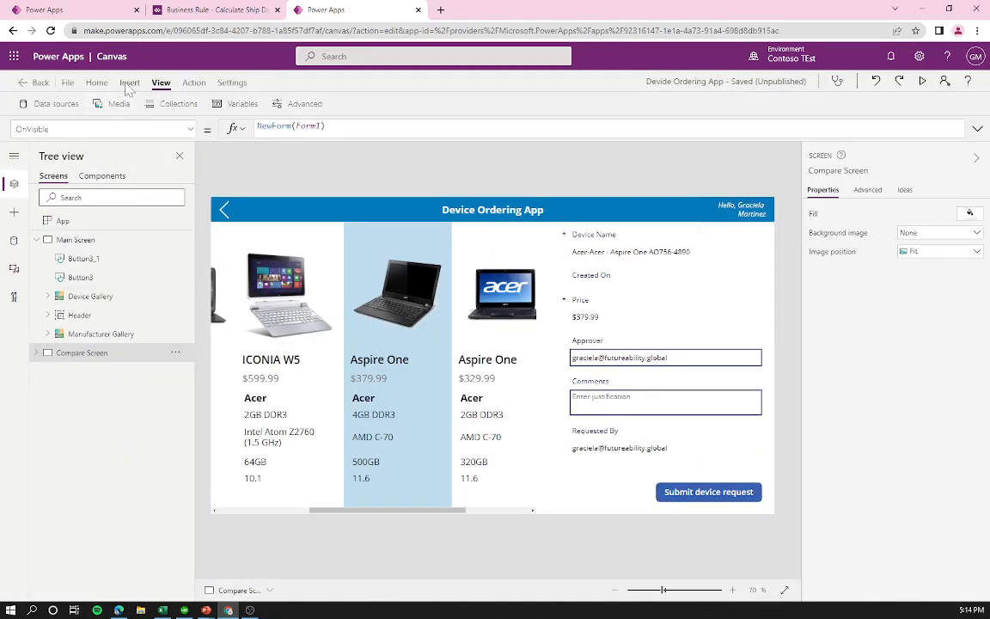
click(131, 85)
click(79, 105)
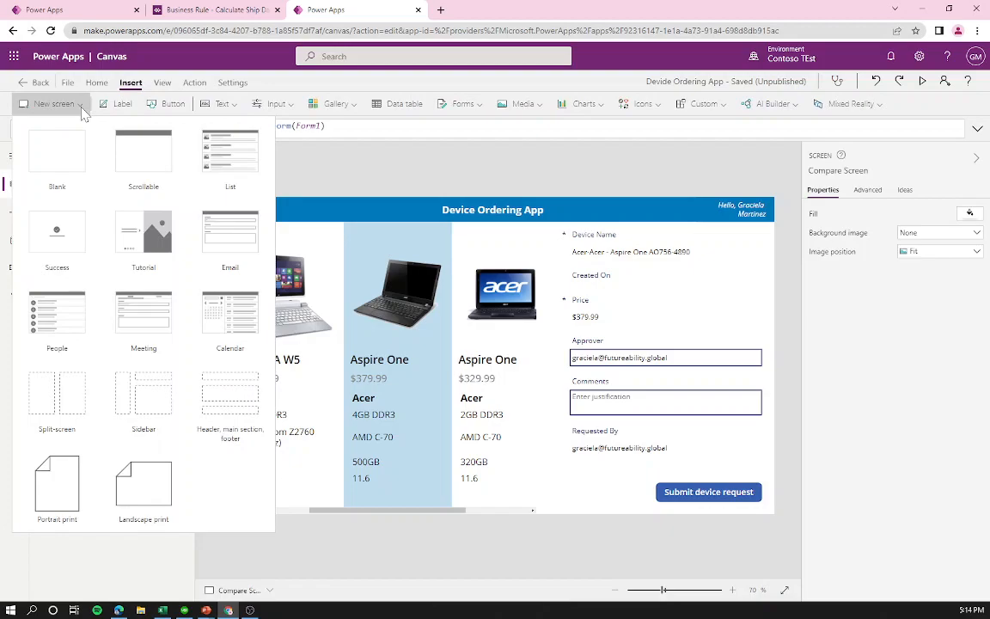
click(74, 259)
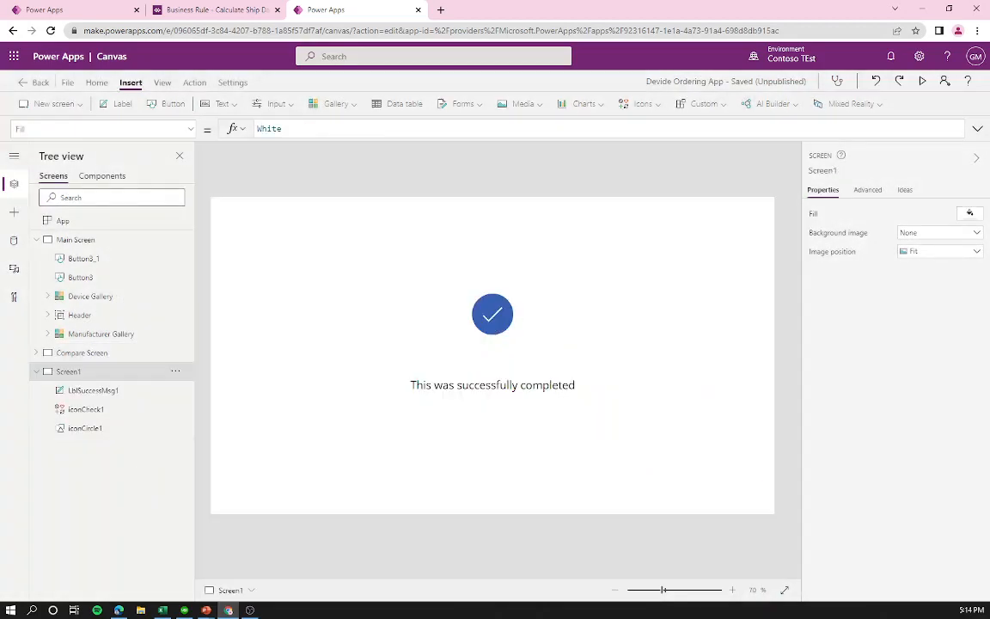
Step: Rename the new screen to Succes Screen, then select Form1 on the Compare Screen
click(176, 374)
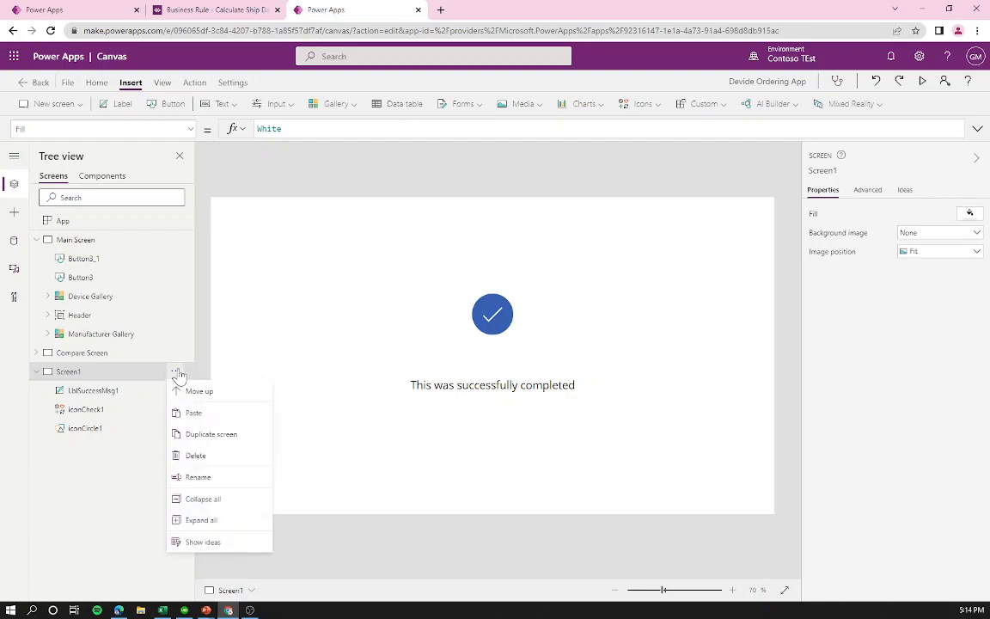
click(236, 485)
text(Succes Screen)
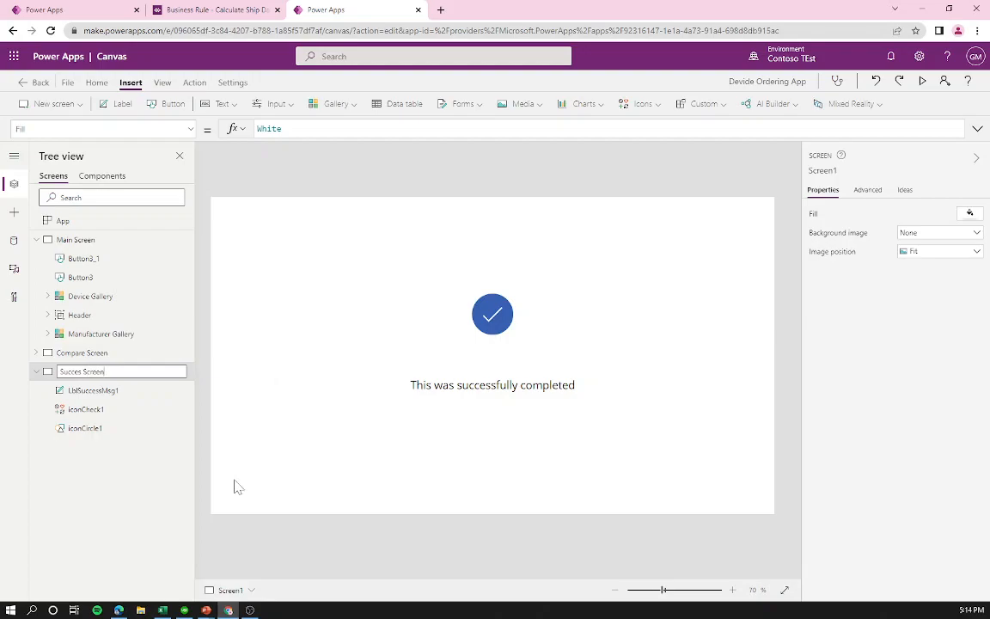
key(Escape)
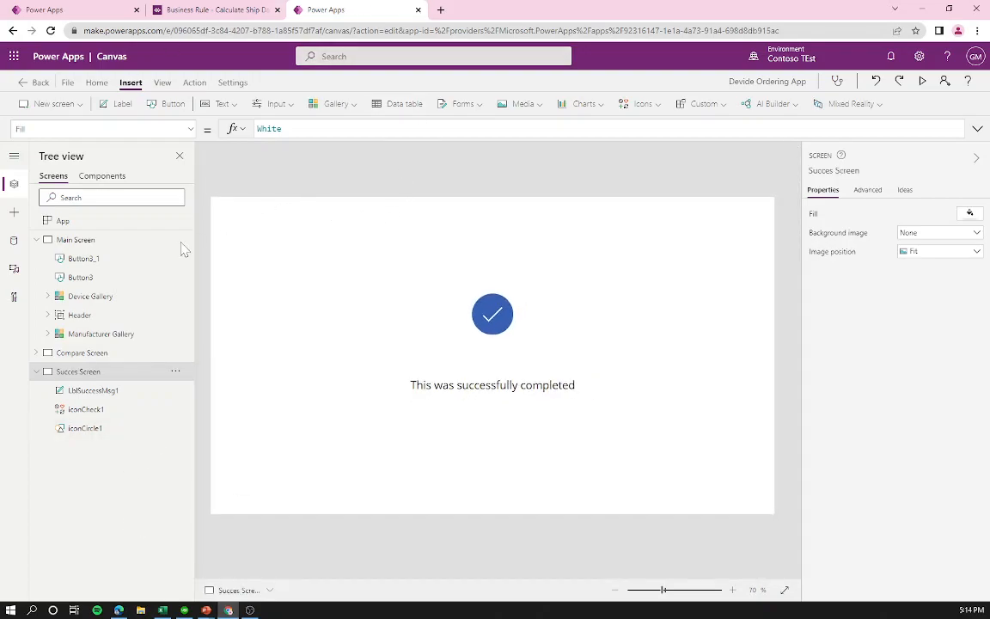
click(96, 354)
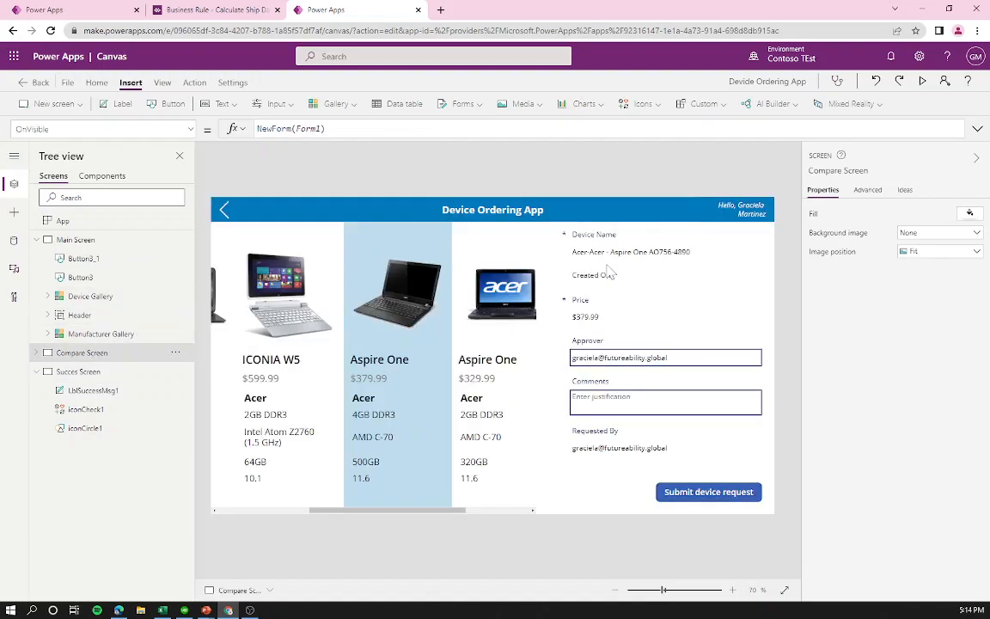
click(703, 493)
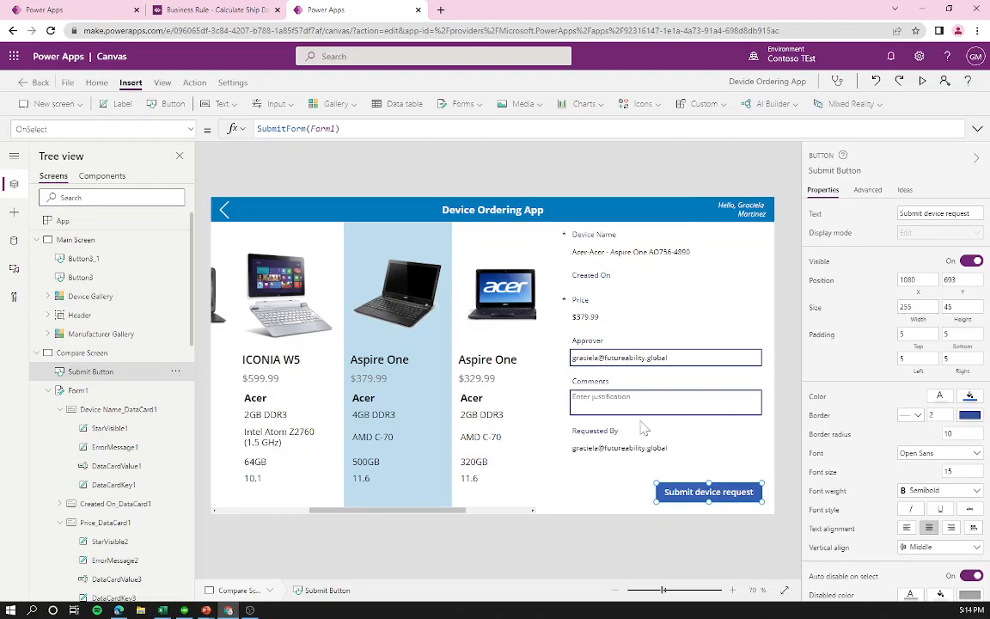
click(587, 429)
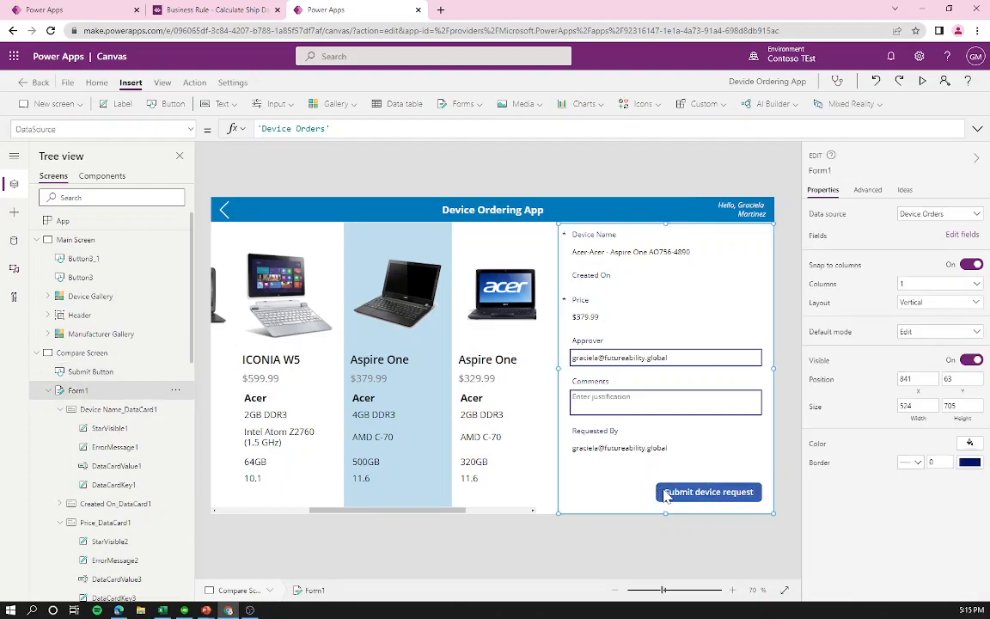
Step: Write Navigate('Succes Screen',None) into Form1's OnReset property by mistake
click(755, 545)
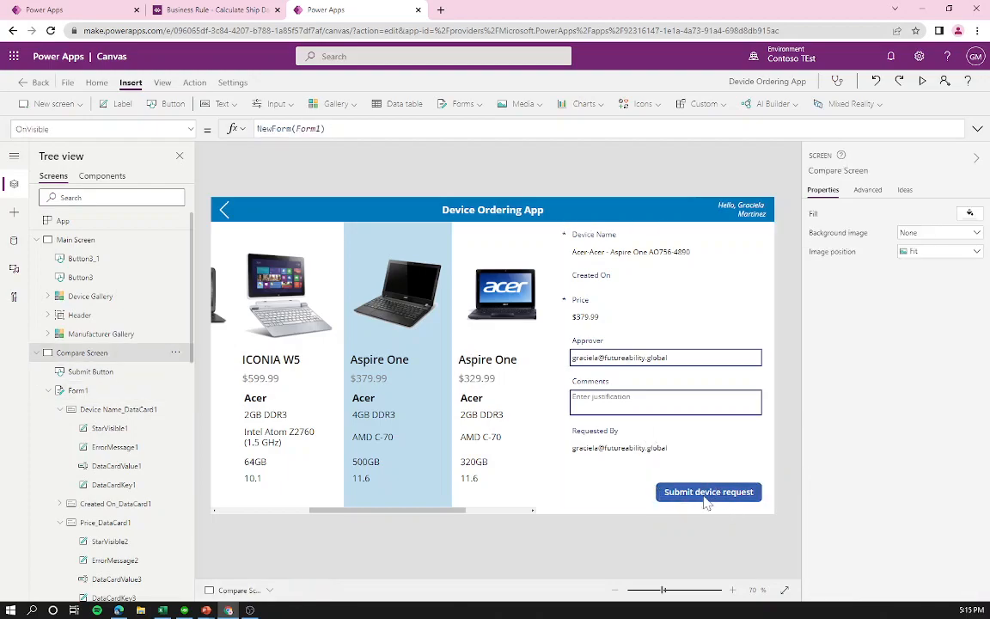
click(704, 496)
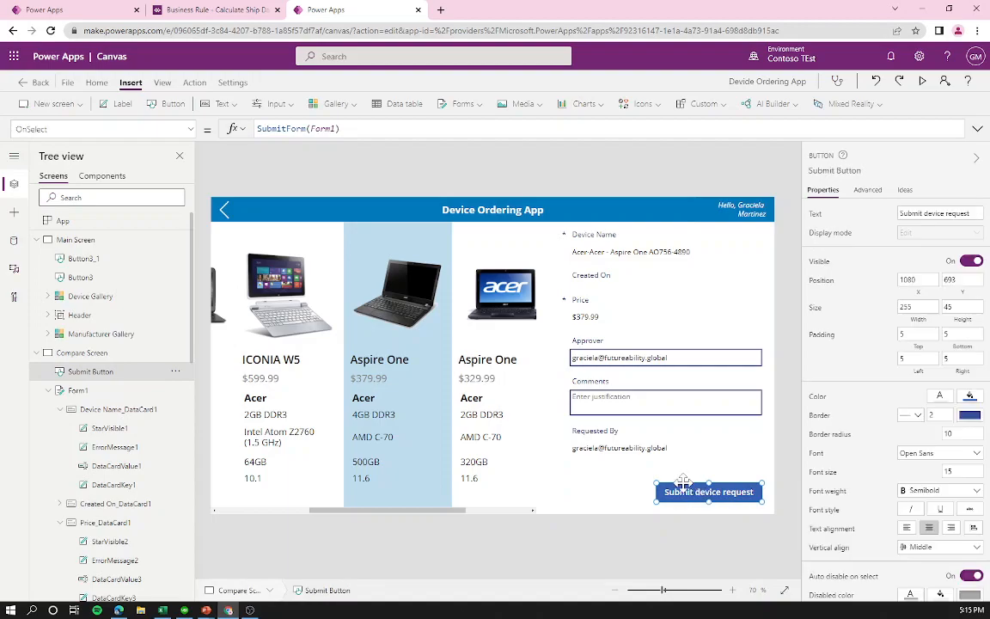
click(610, 486)
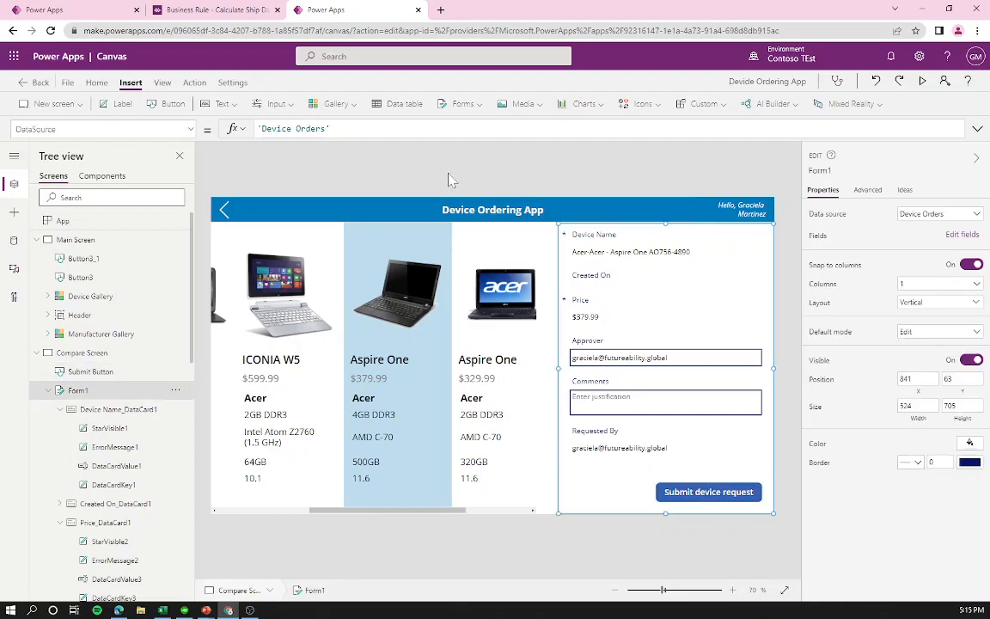
click(48, 390)
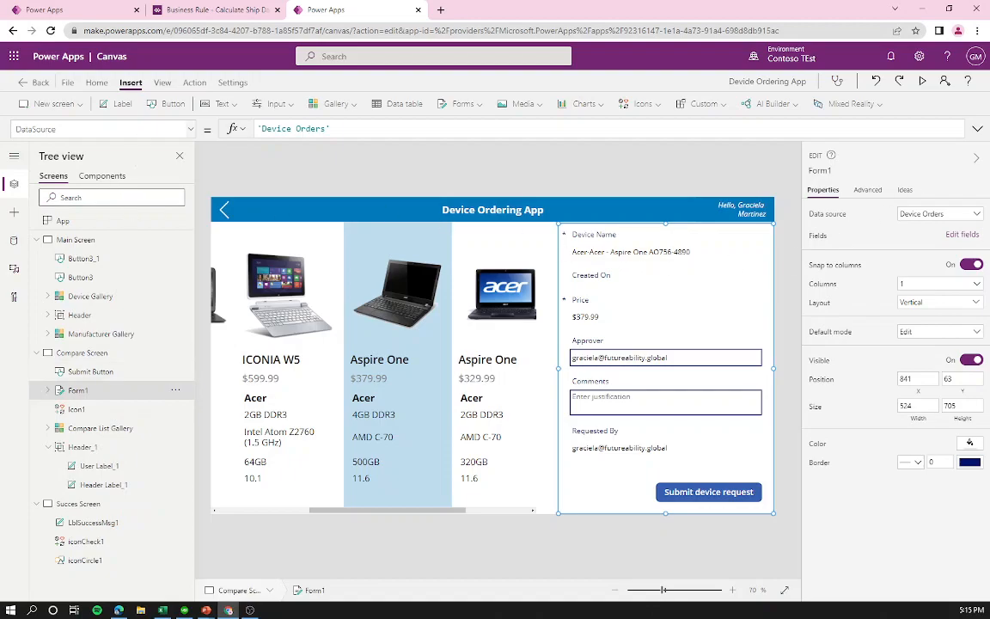
click(189, 131)
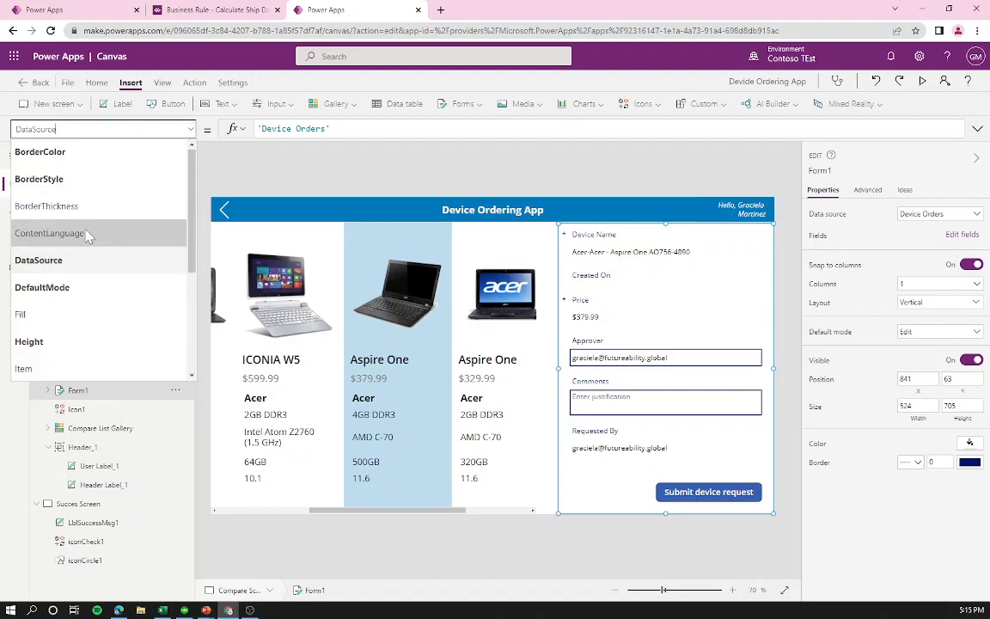
scroll(90, 270, down, 3)
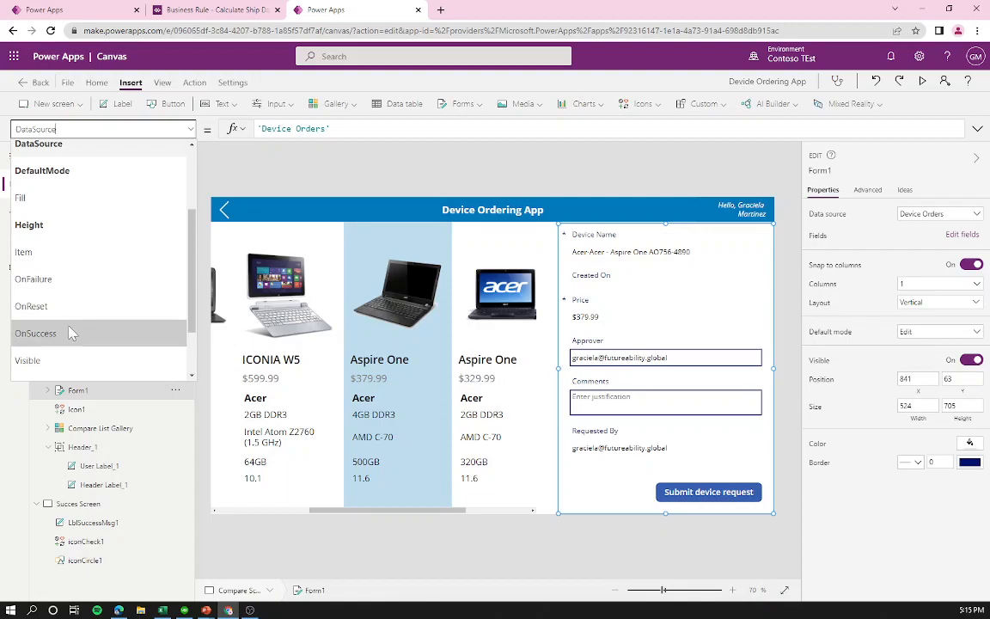
click(63, 305)
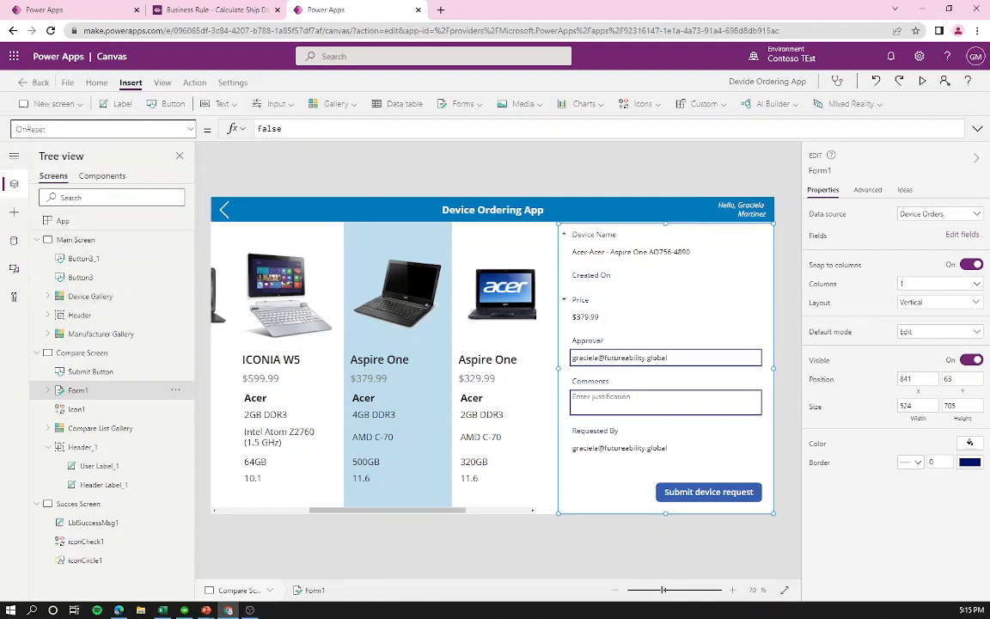
drag(281, 128, 246, 125)
text(t)
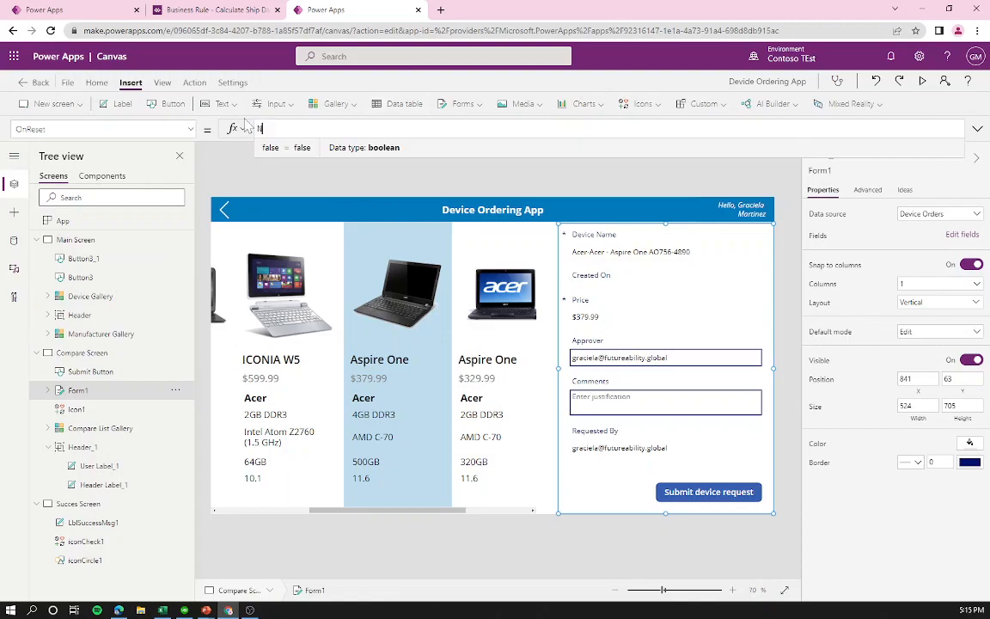
text(avigate()
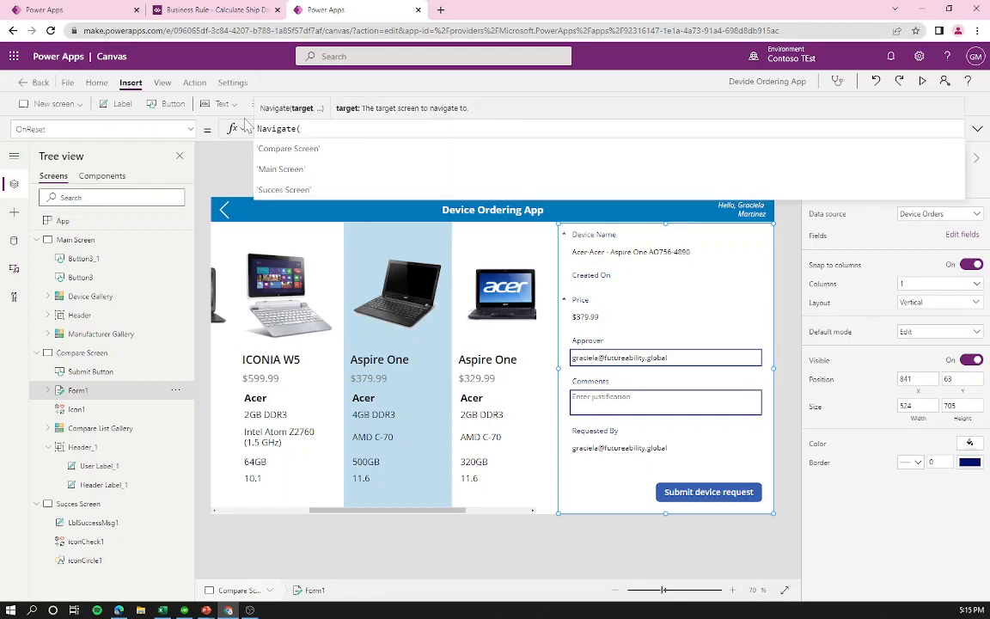
key(Return)
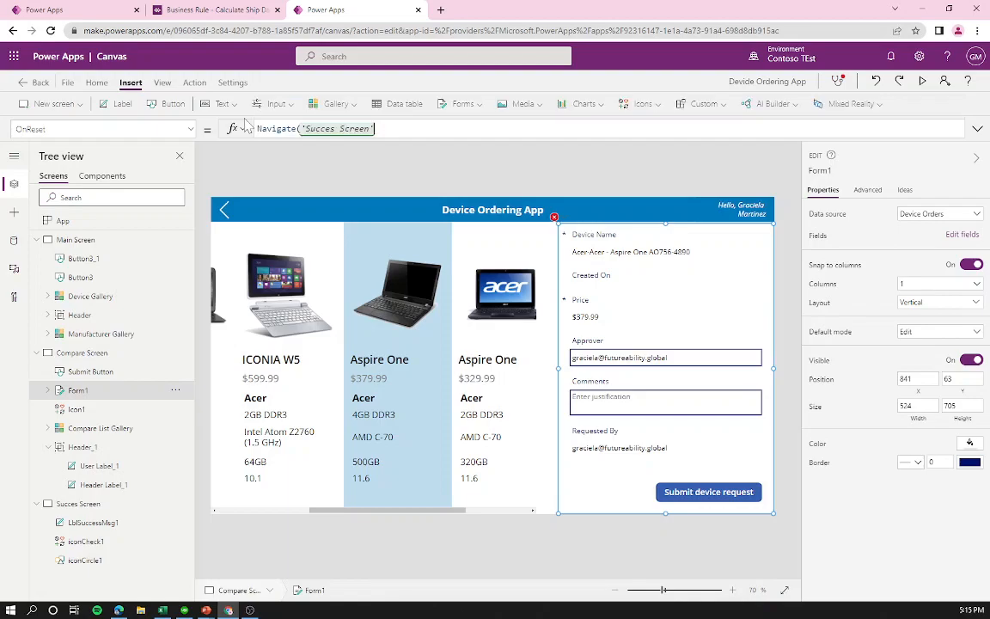
text(,None))
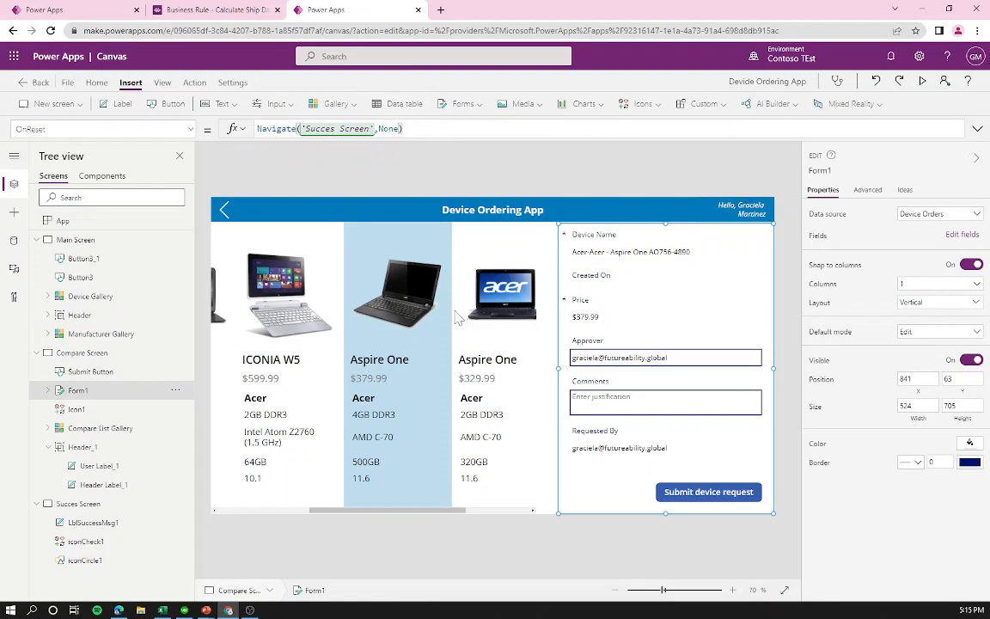
Step: Restore OnReset to false and move the Navigate('Succes Screen',None) formula into OnSuccess
click(190, 132)
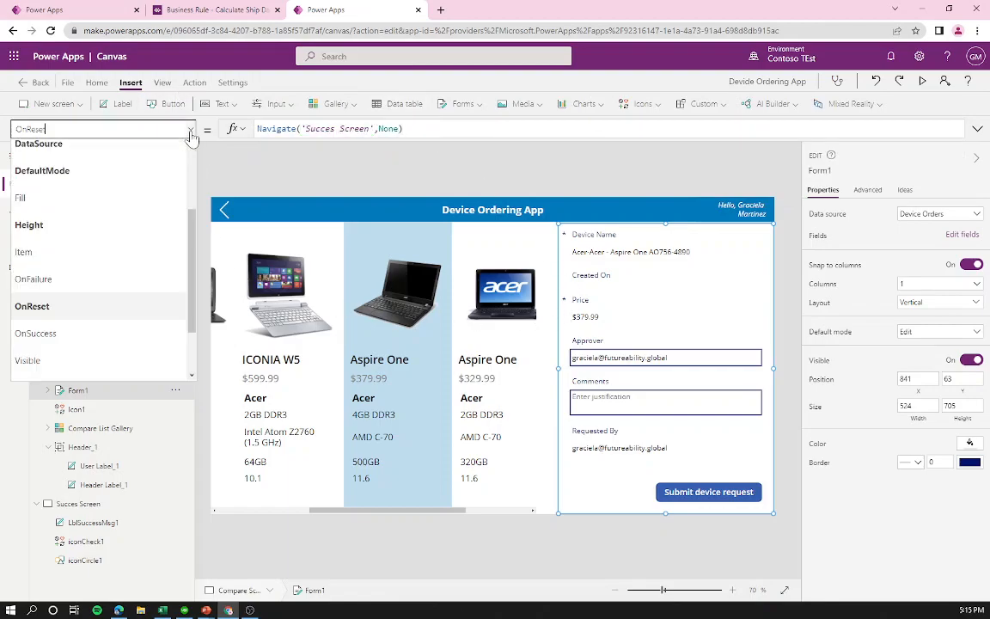
drag(407, 130, 175, 107)
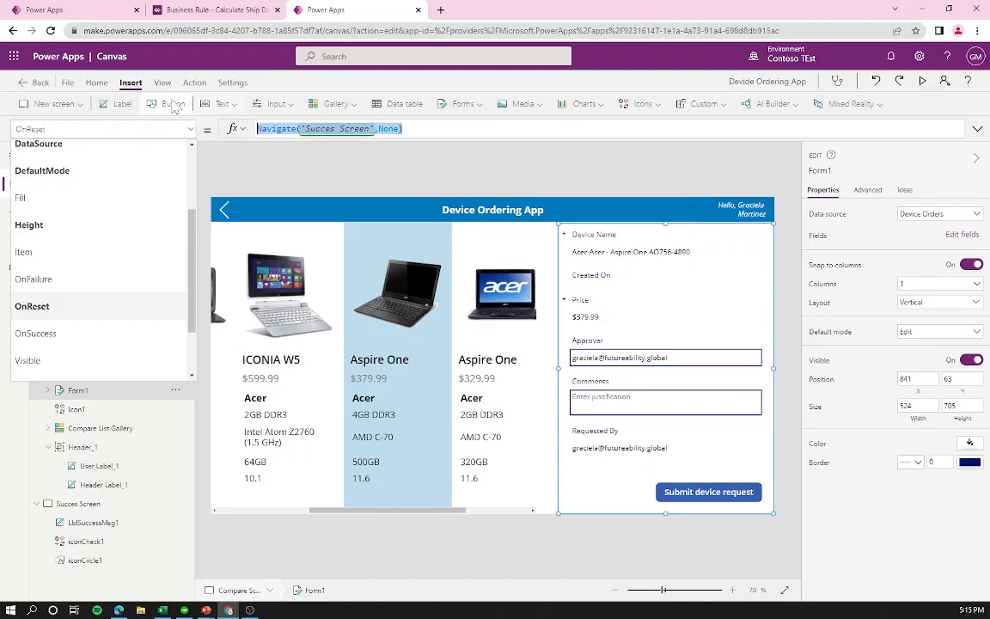
key(ctrl+x)
text(false)
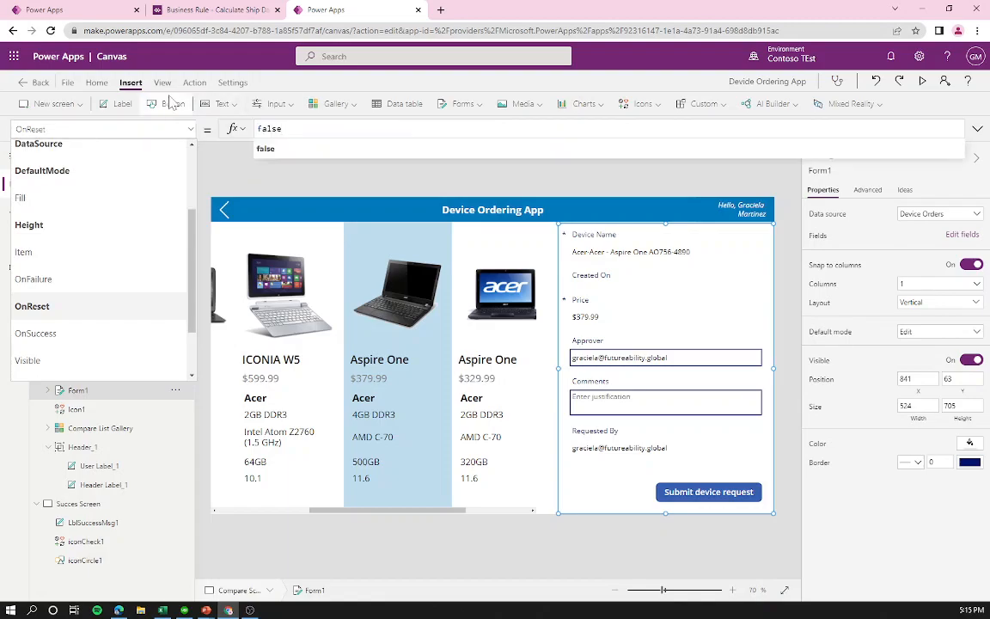
click(65, 333)
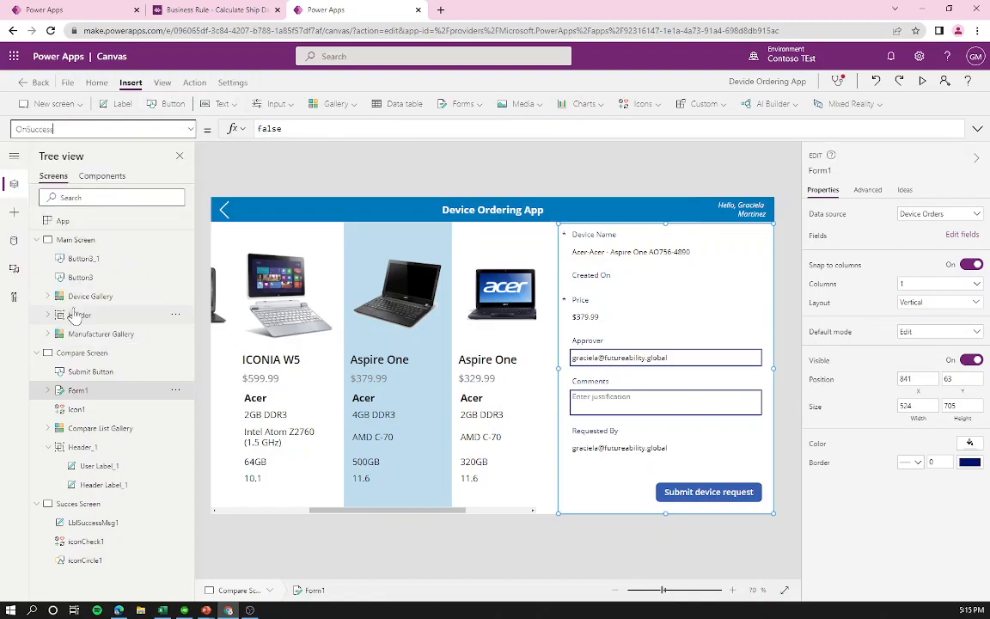
click(295, 130)
key(ctrl+a)
key(ctrl+v)
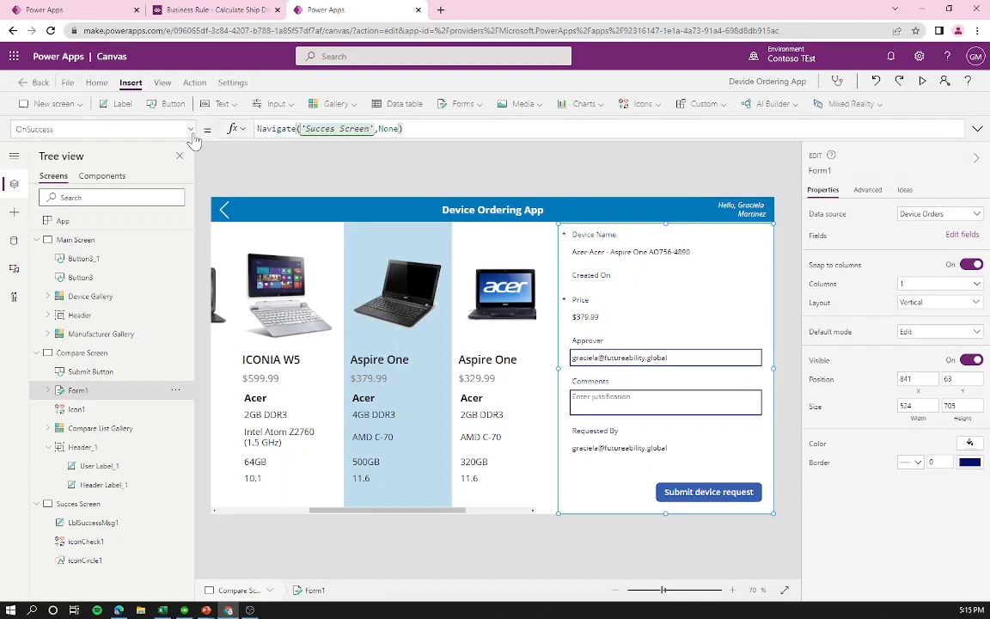
click(188, 129)
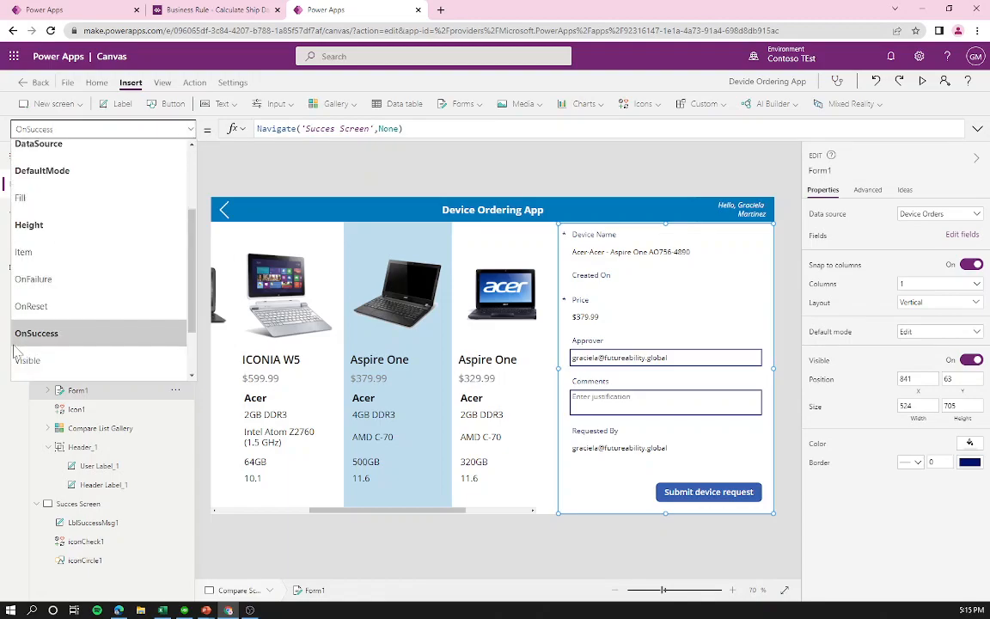
Step: Set Form1's OnFailure to Notify("Please try again", Error)
click(37, 285)
double_click(266, 127)
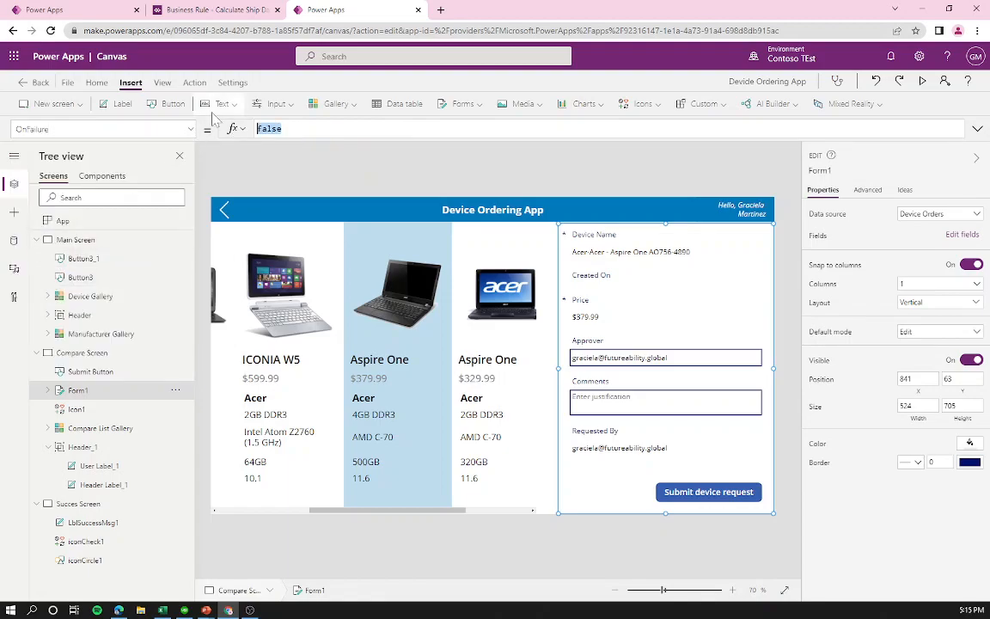
text(Notify)
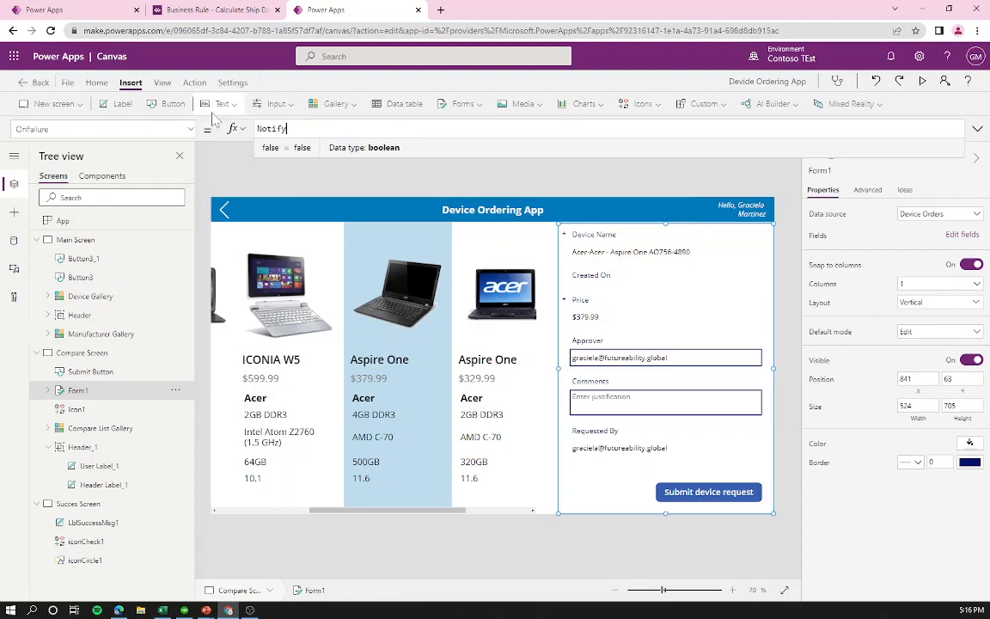
text((")
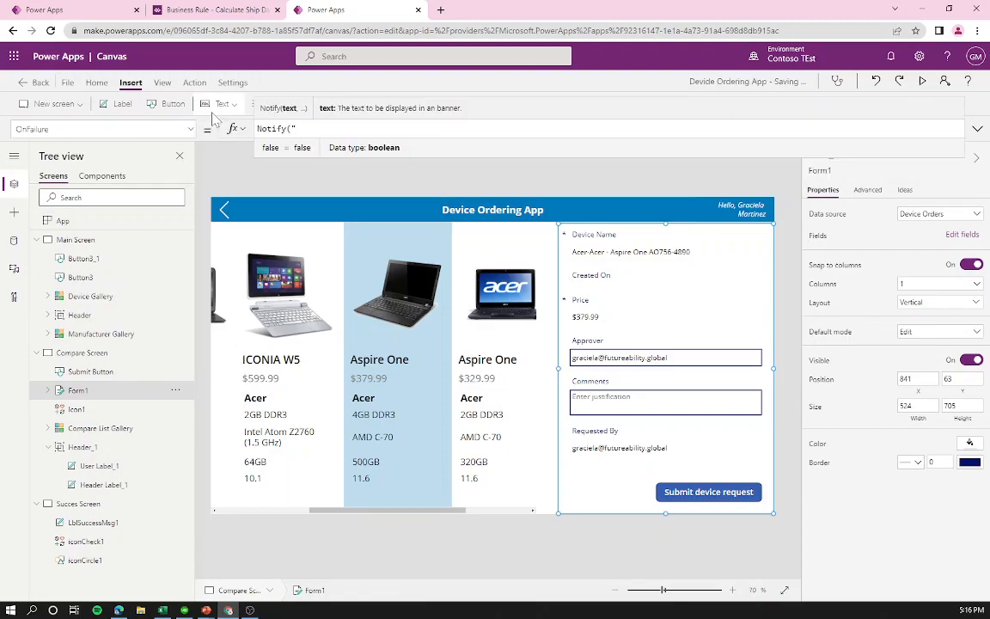
text(Please tr)
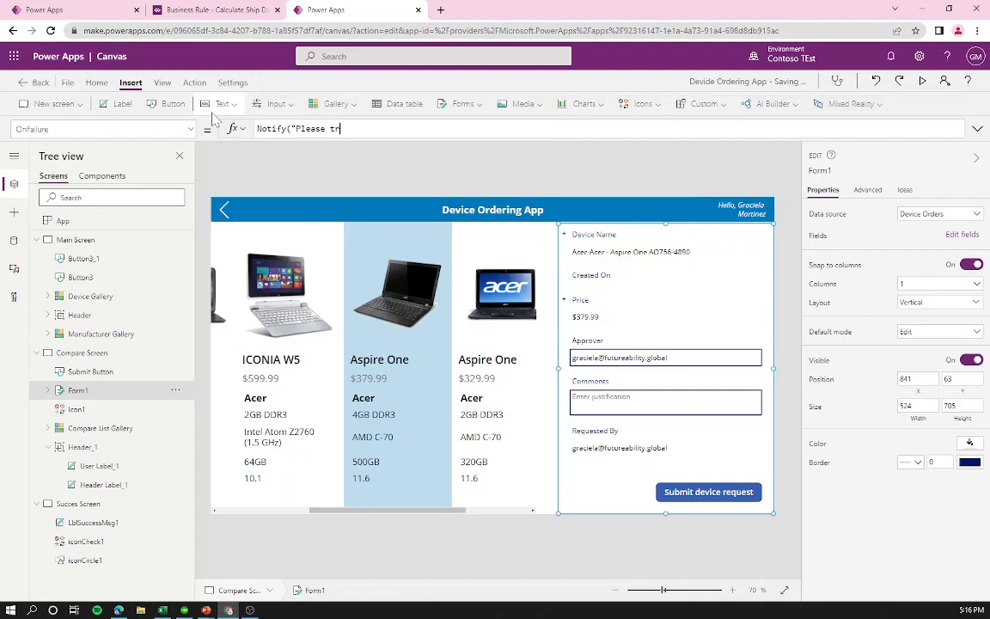
text(y again", Error)
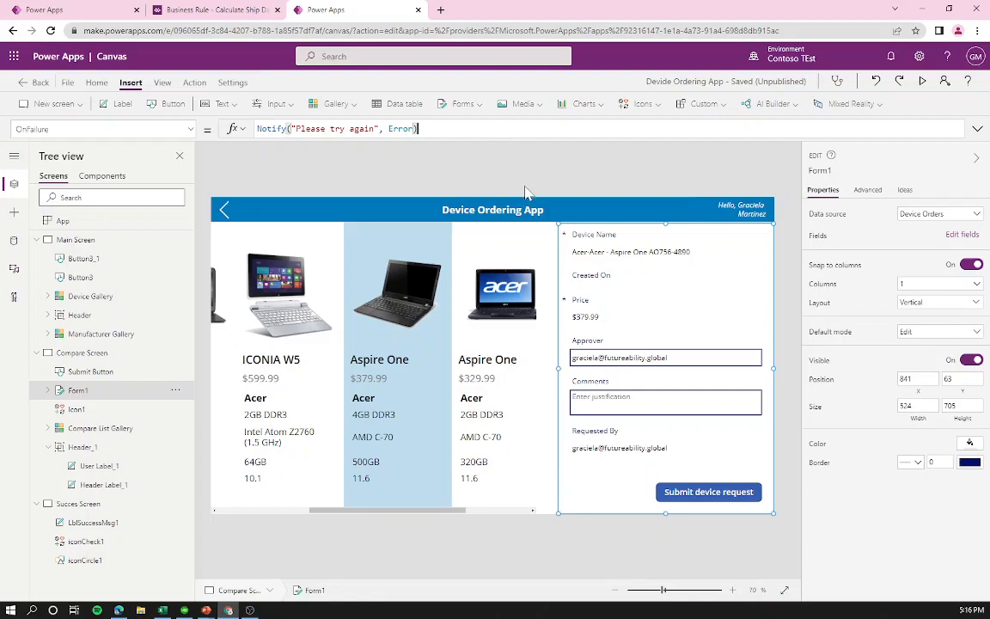
click(678, 206)
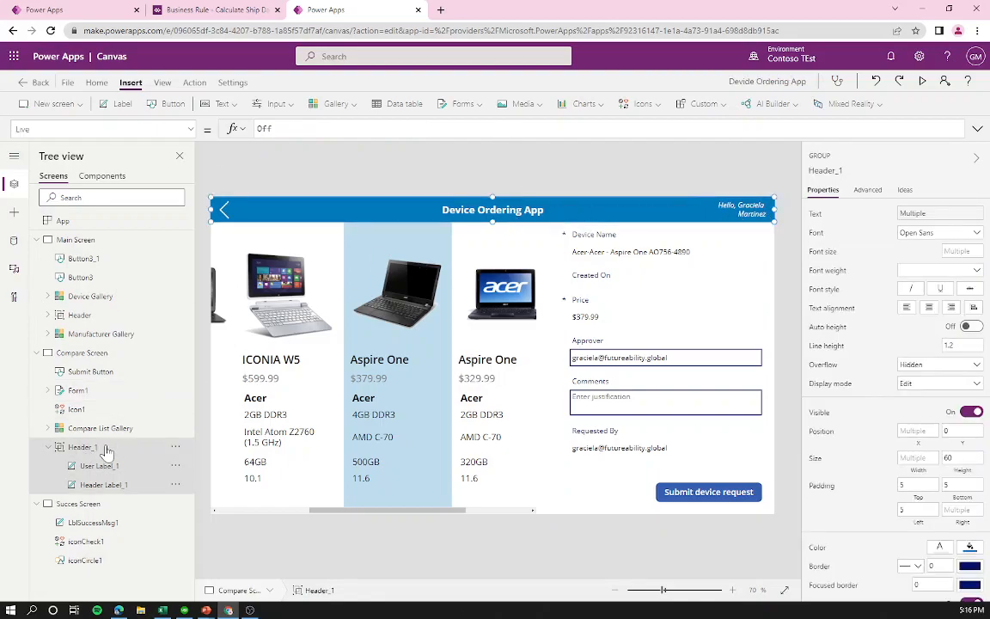
Step: Paste the header onto Succes Screen and group the check icon, circle and message on the canvas
click(101, 504)
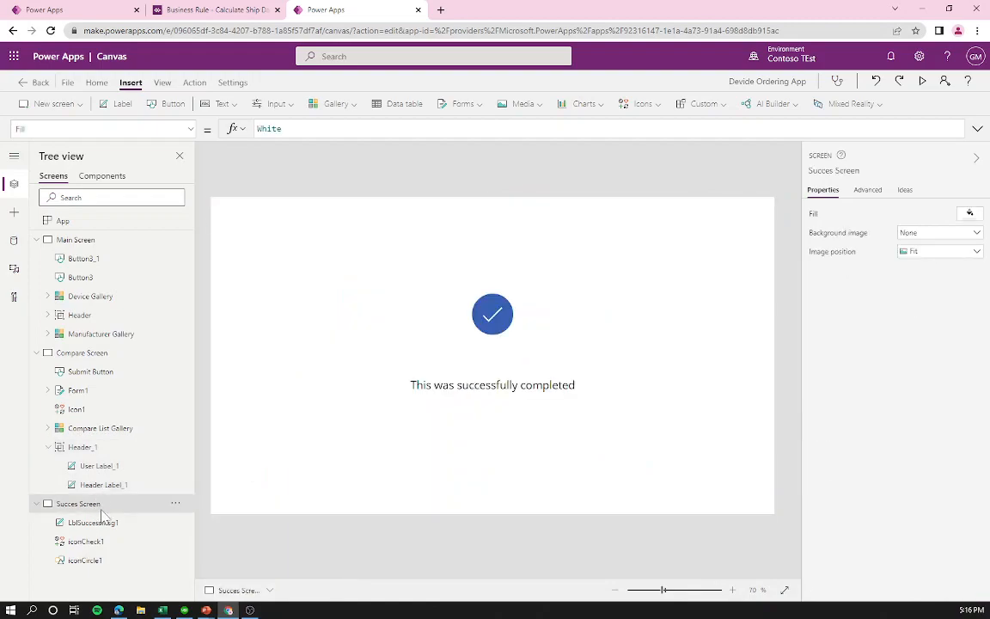
key(ctrl+v)
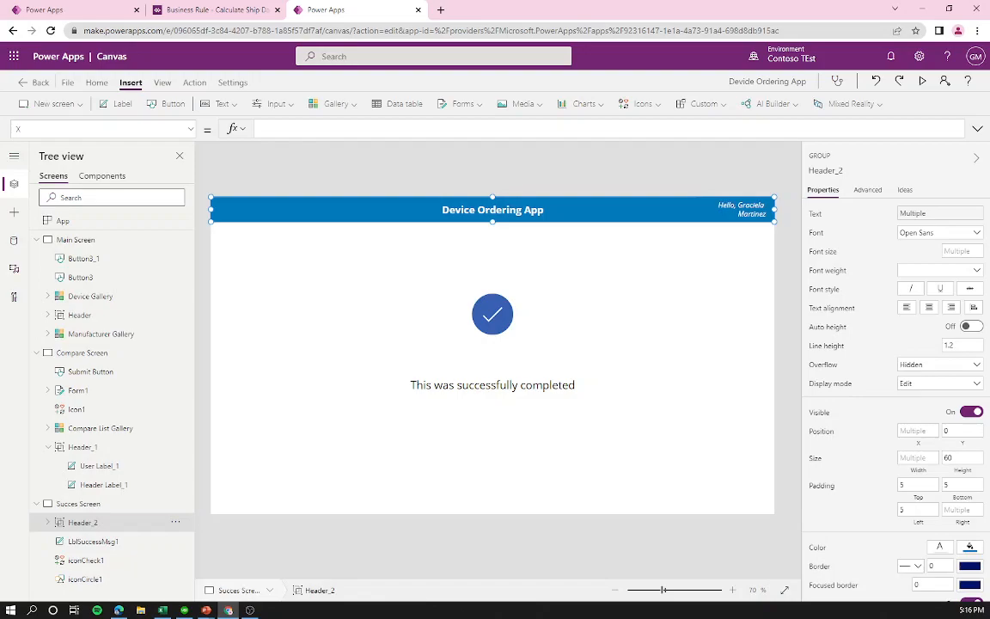
click(488, 319)
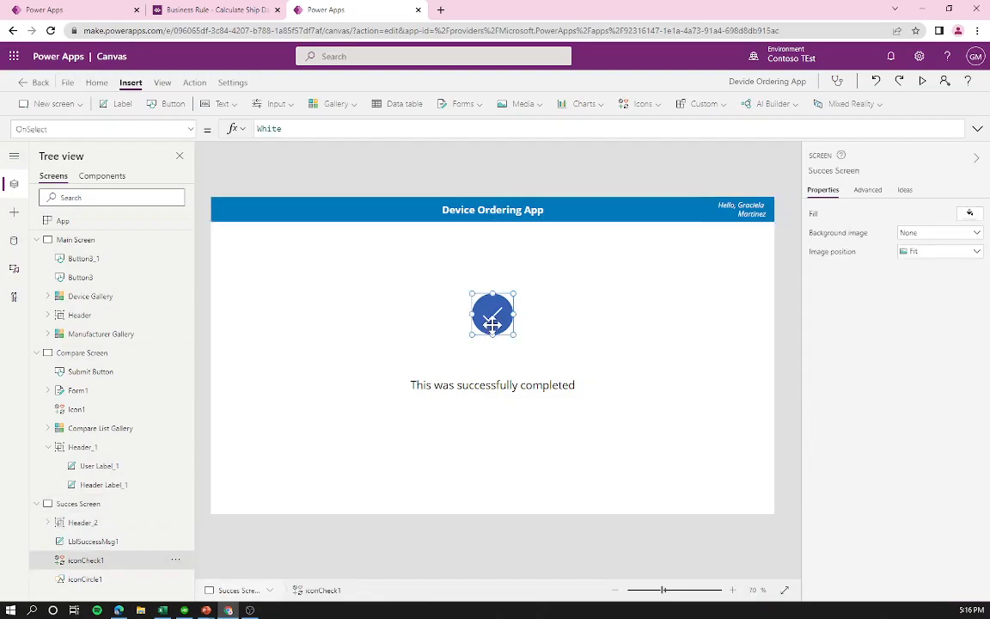
shift+click(495, 387)
drag(498, 385, 394, 384)
click(400, 276)
drag(287, 263, 712, 402)
right_click(574, 388)
click(620, 462)
Step: Try shifting the check icon left, then undo the move and the grouping
click(491, 384)
click(492, 384)
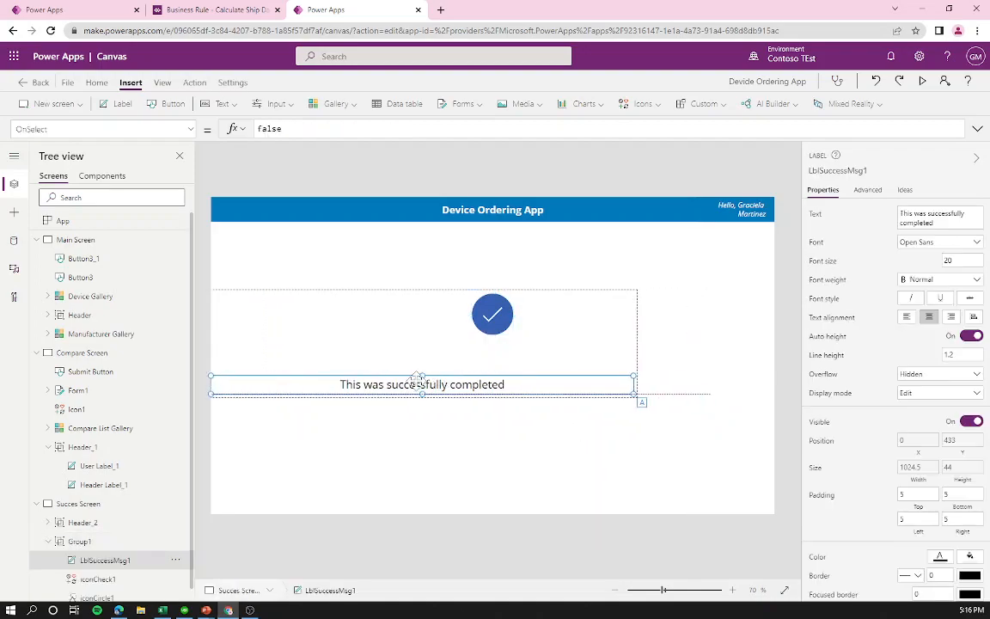
click(495, 325)
drag(462, 333, 419, 331)
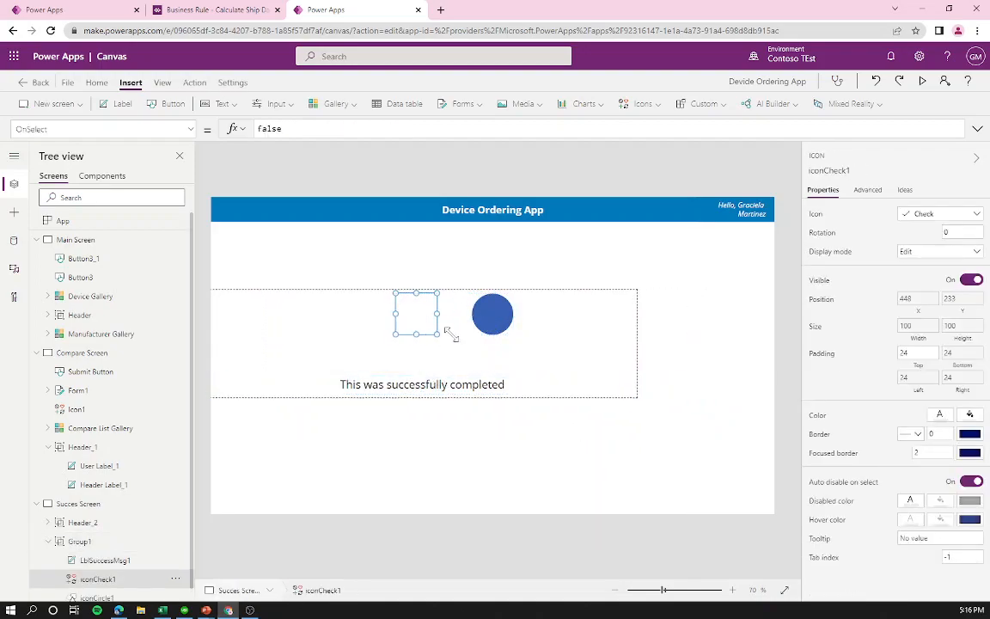
key(ctrl+z)
click(595, 347)
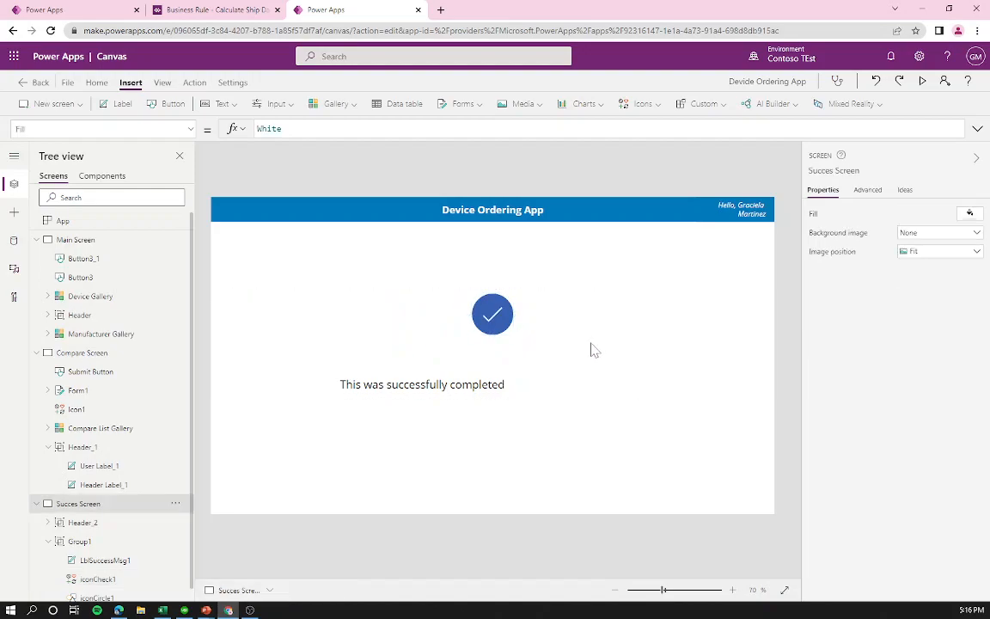
key(ctrl+z)
key(ctrl+z)
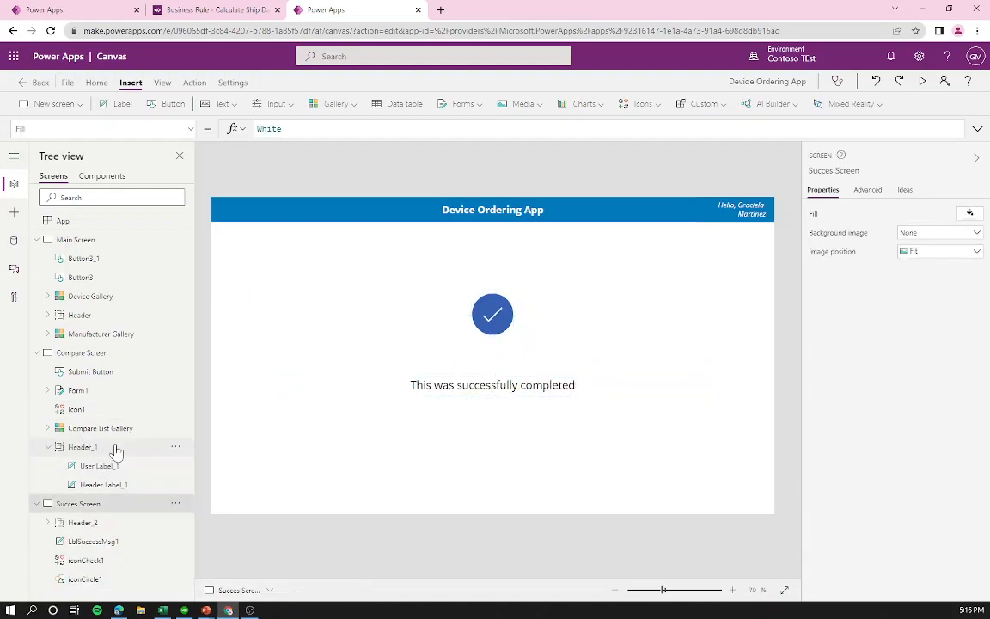
Step: Group the message, check icon and circle in Tree view, move them left, and left-align the text
click(97, 523)
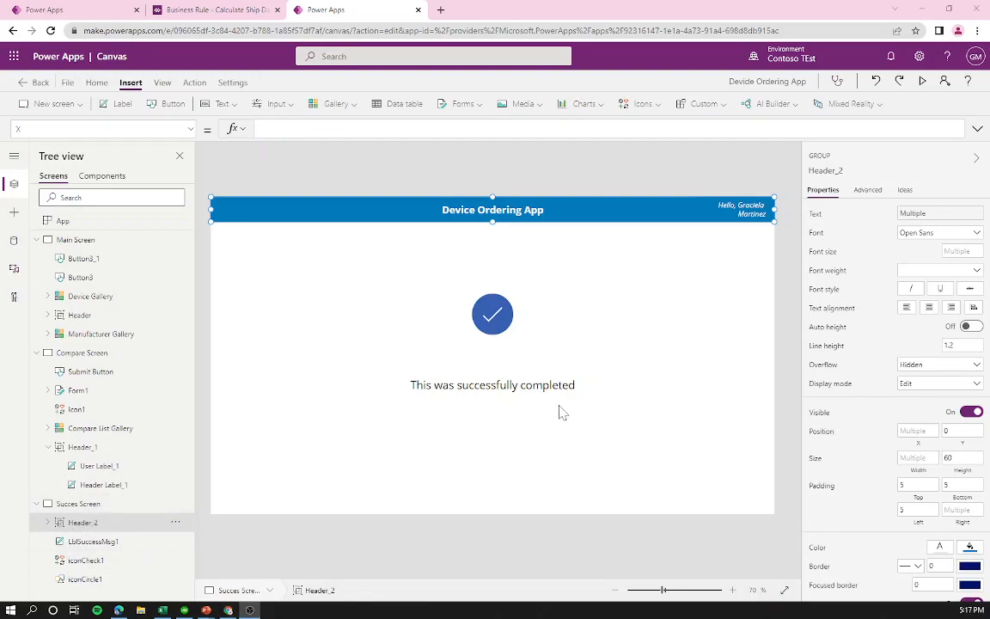
click(108, 542)
ctrl+click(106, 560)
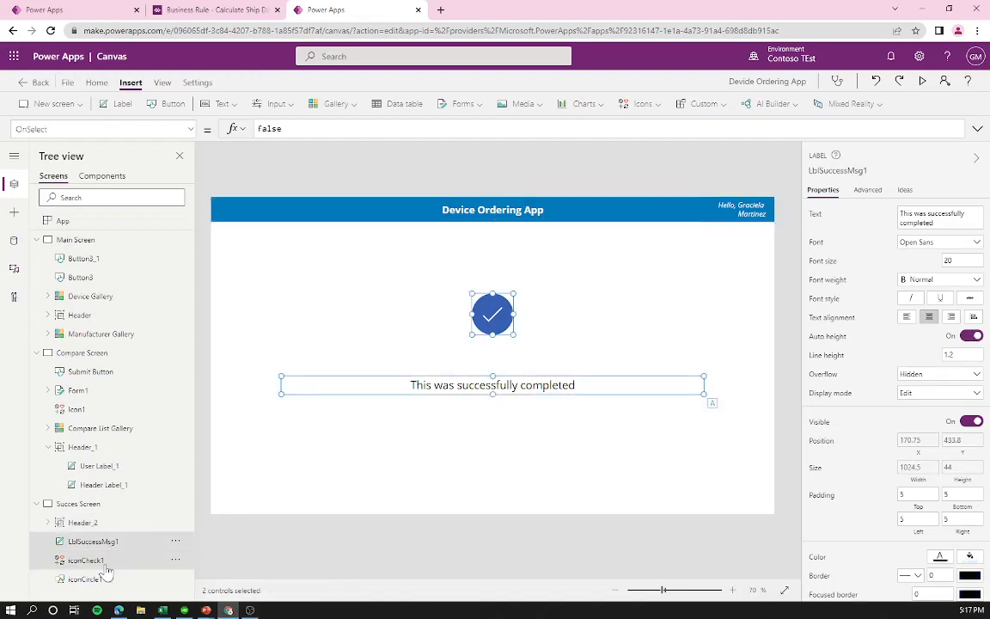
ctrl+click(104, 579)
right_click(105, 576)
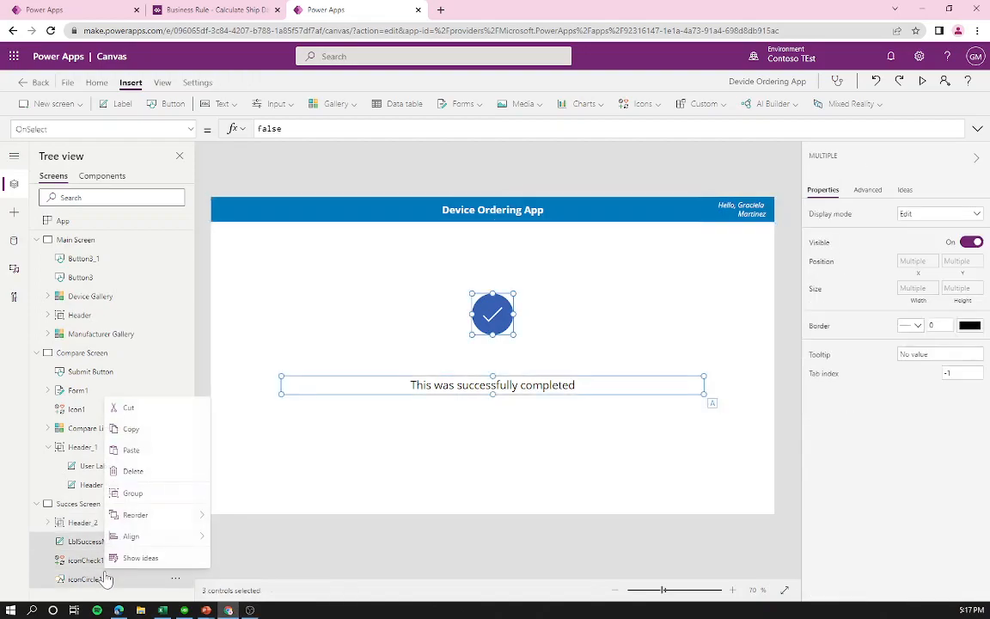
click(138, 494)
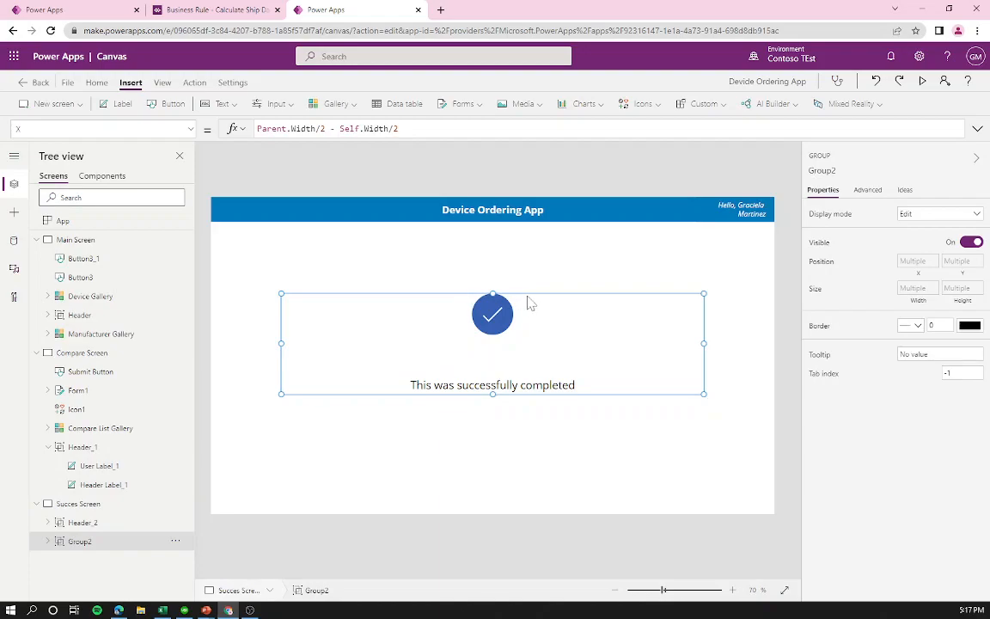
drag(529, 301, 459, 301)
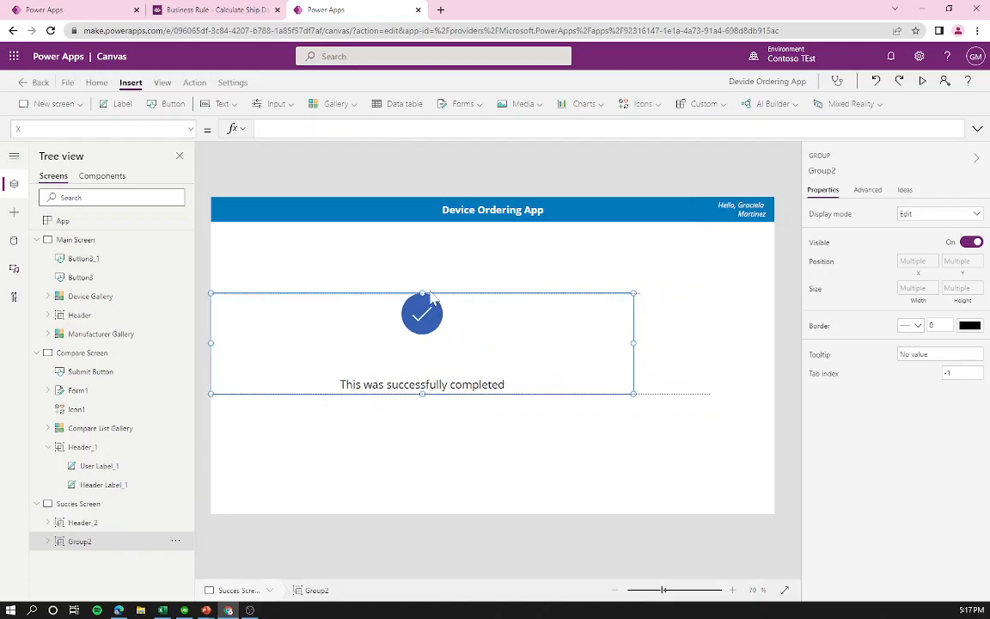
click(447, 389)
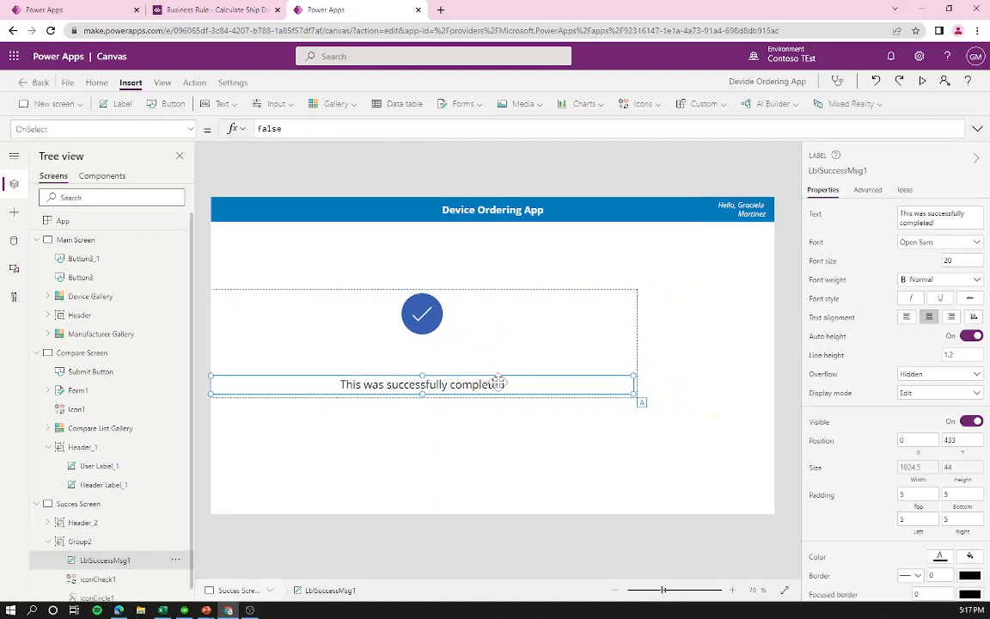
click(906, 317)
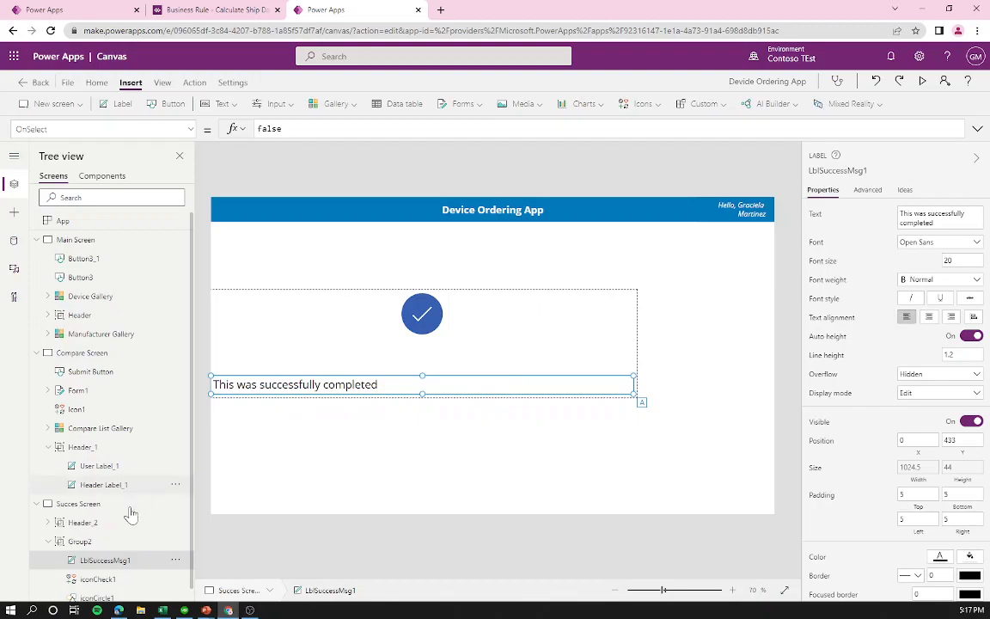
Step: Narrow the success message to width 435 with centred text, and centre the check icon above it
click(86, 579)
ctrl+click(86, 586)
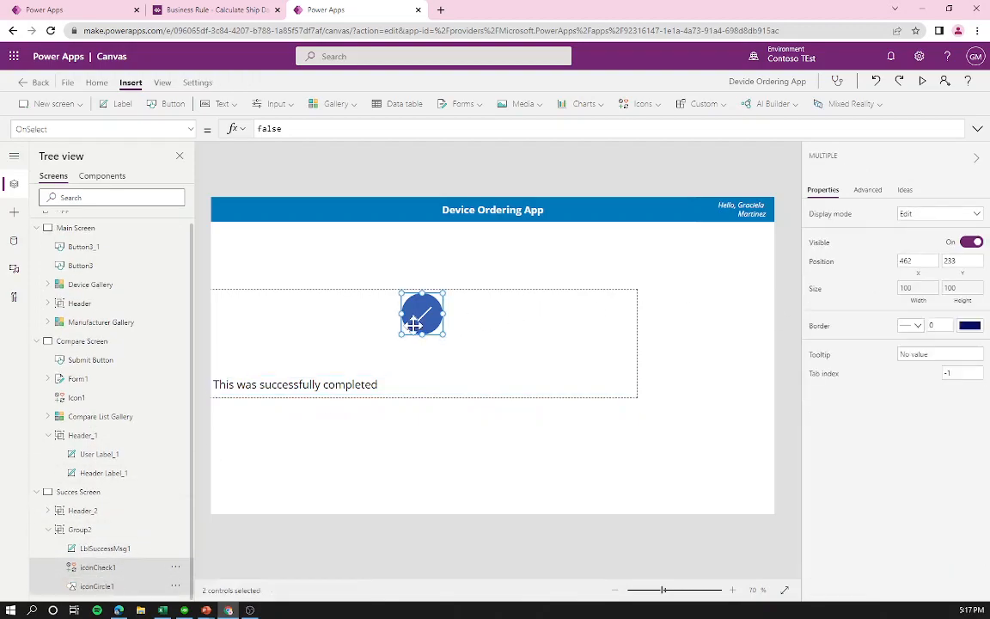
drag(412, 322, 313, 345)
click(344, 384)
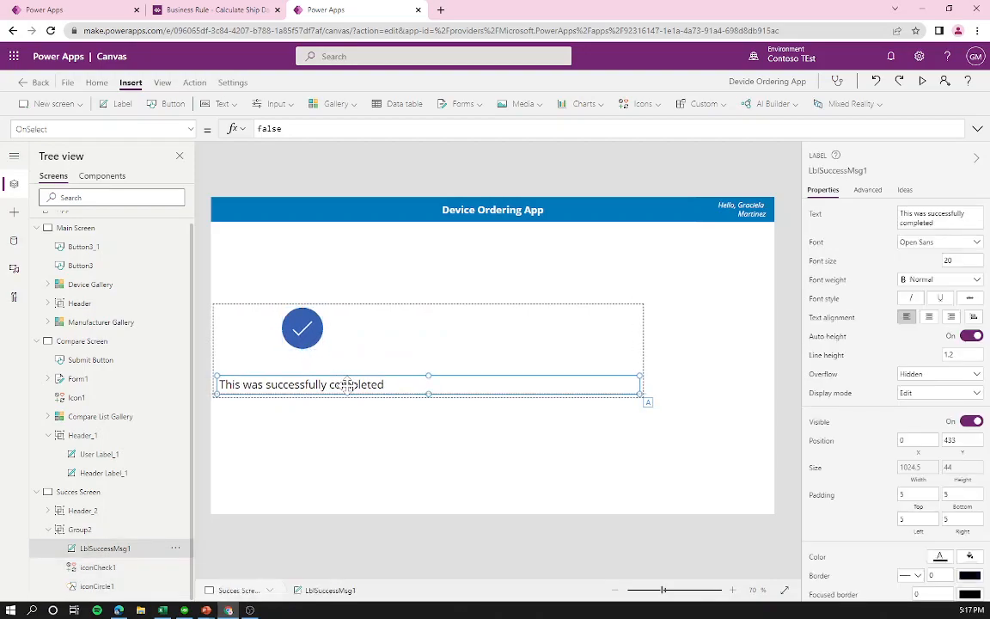
drag(346, 384, 356, 384)
drag(647, 389, 411, 389)
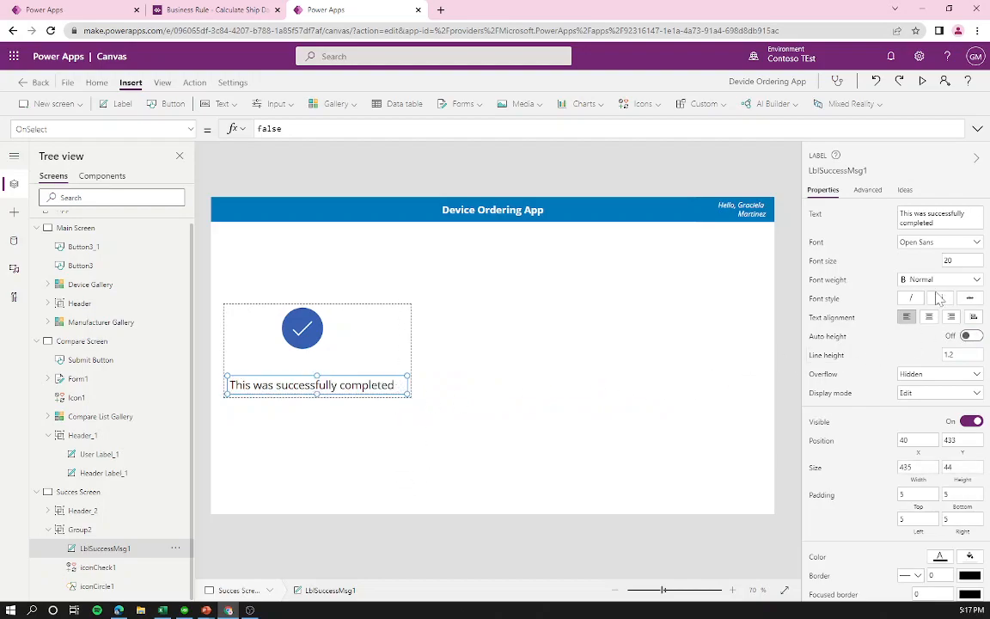
click(929, 317)
click(110, 568)
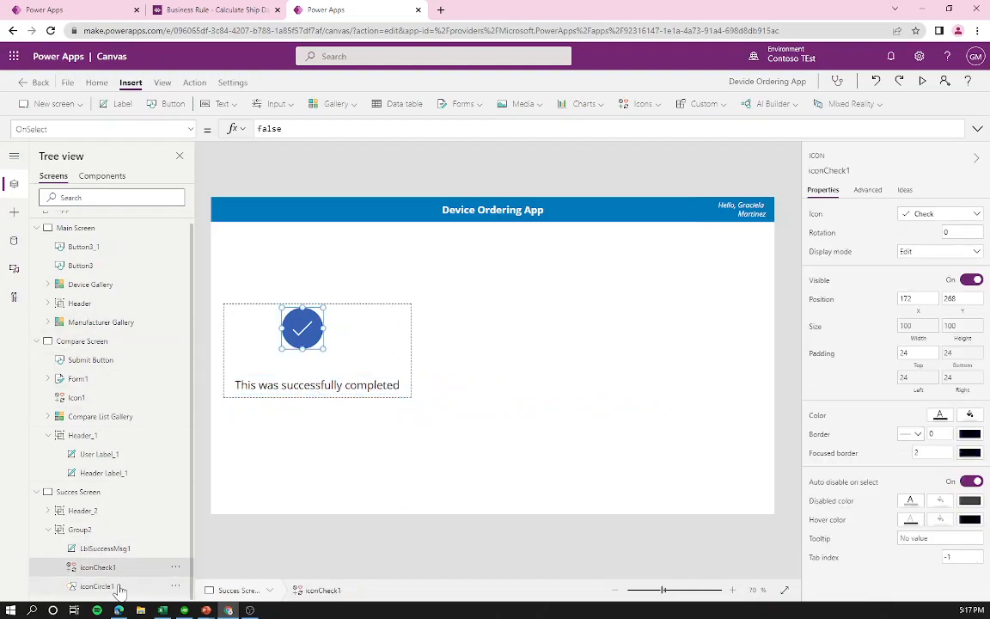
ctrl+click(118, 587)
drag(296, 335, 337, 345)
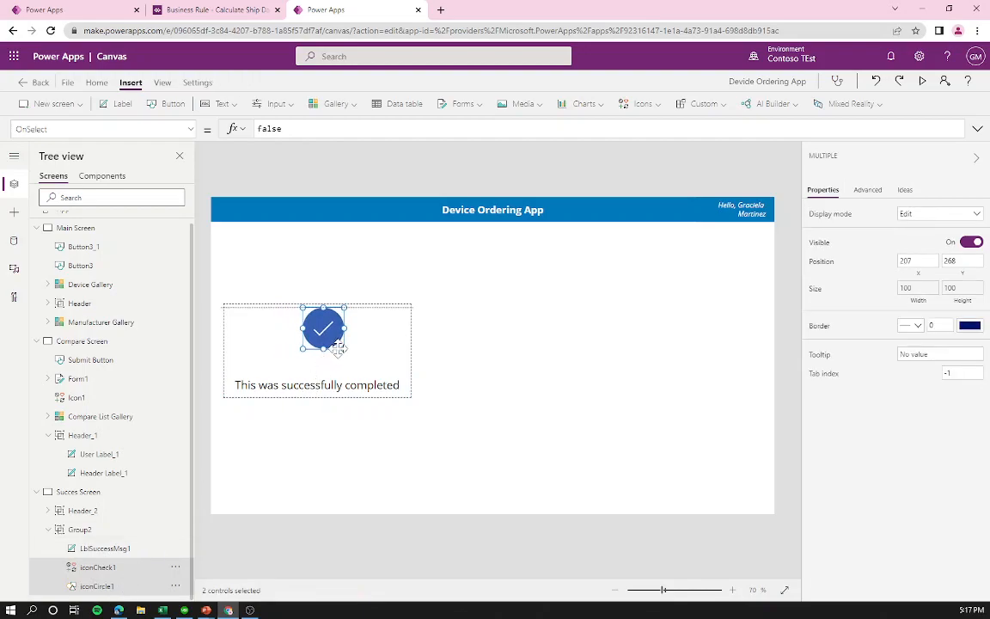
click(349, 270)
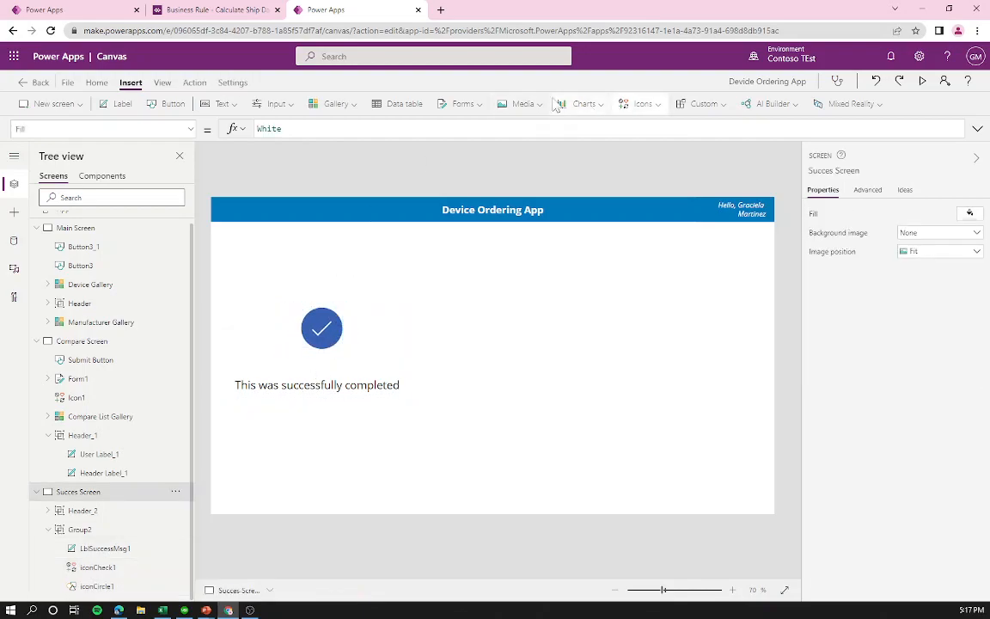
Step: Insert a display form bound to Device Orders and place it right of the success message
click(468, 105)
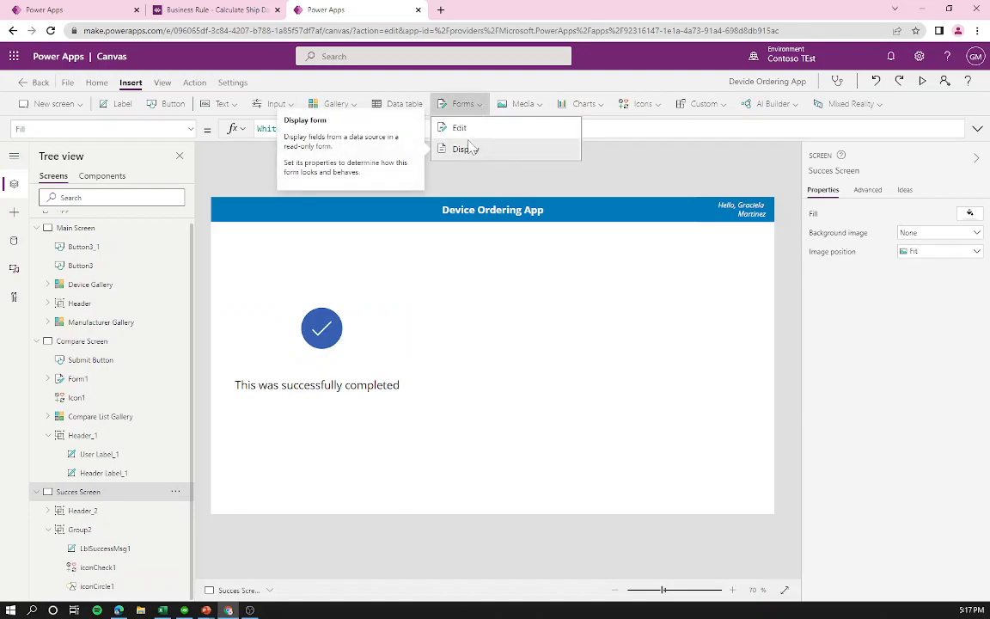
click(469, 150)
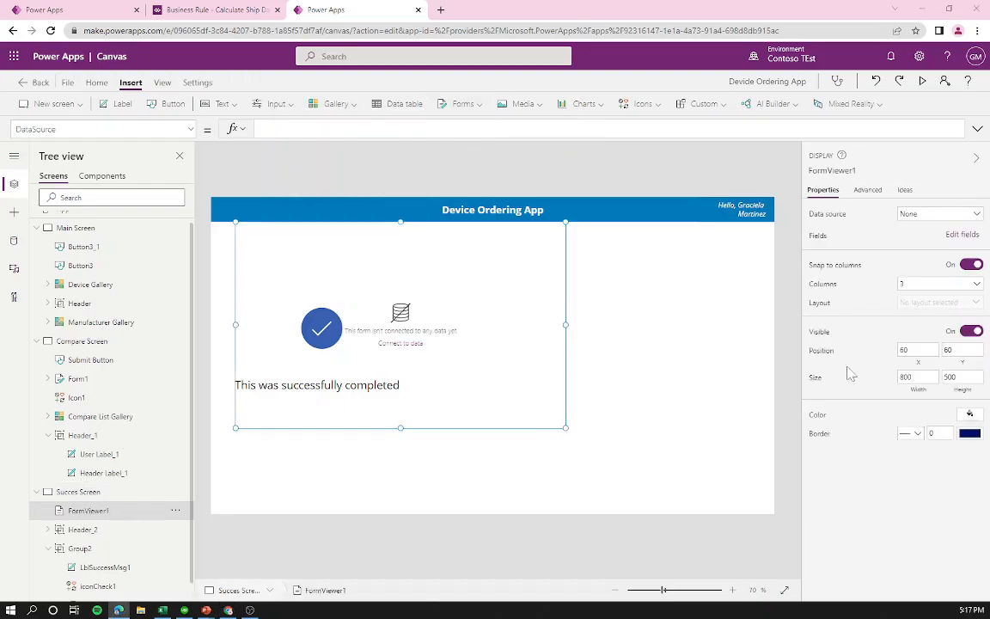
click(938, 213)
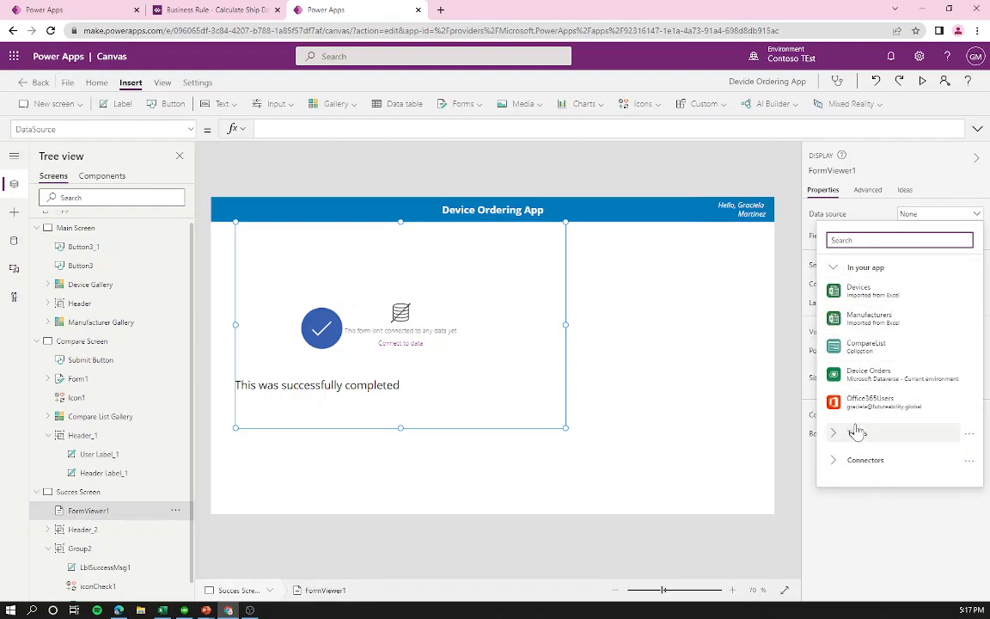
click(868, 374)
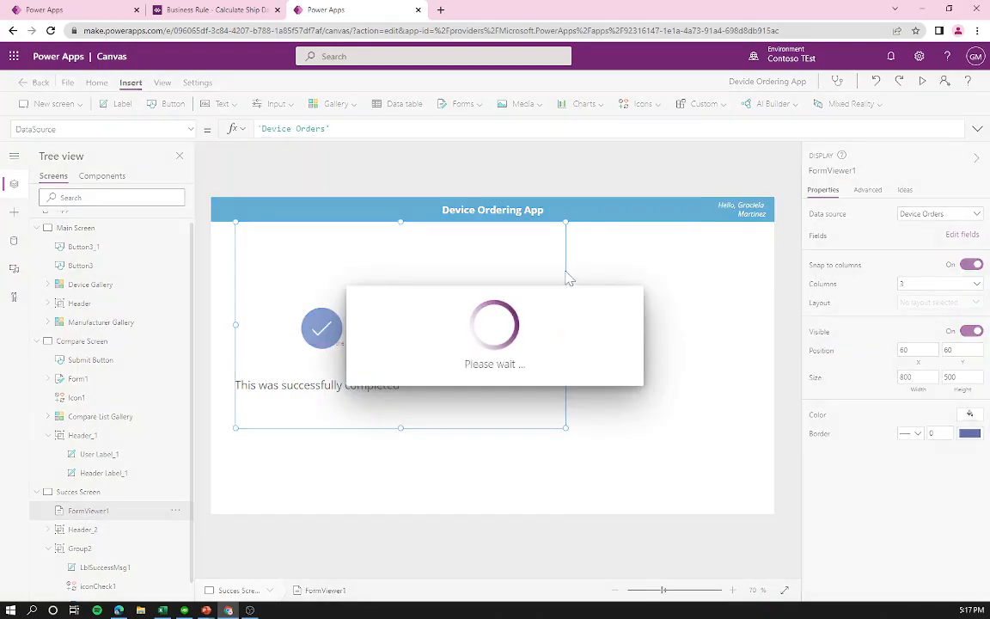
drag(565, 269, 776, 287)
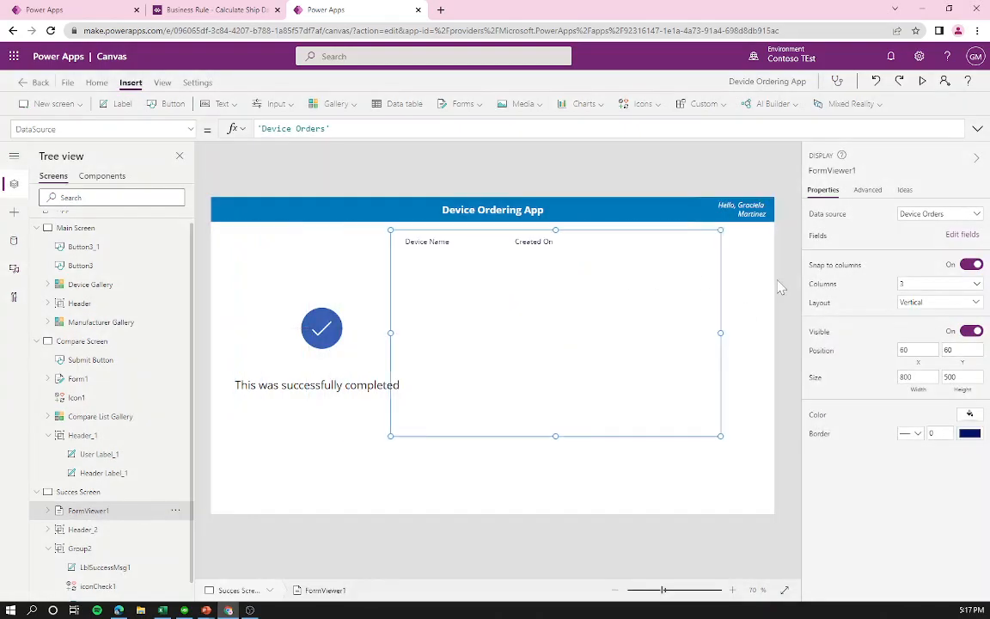
click(960, 235)
Step: Add the Approver, Comments, Price and Requested By fields to the display form
click(644, 182)
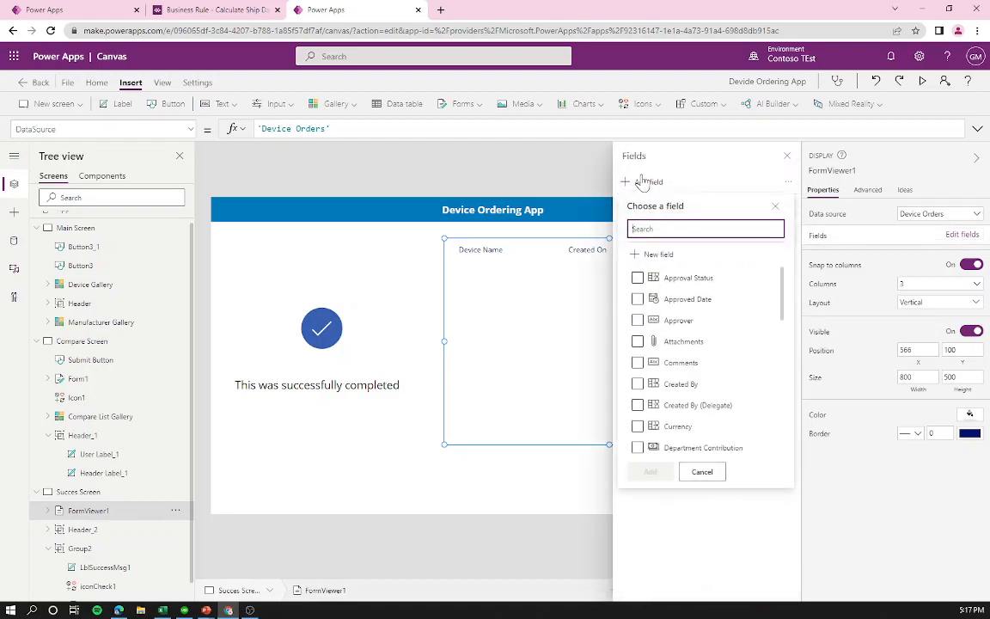
click(637, 321)
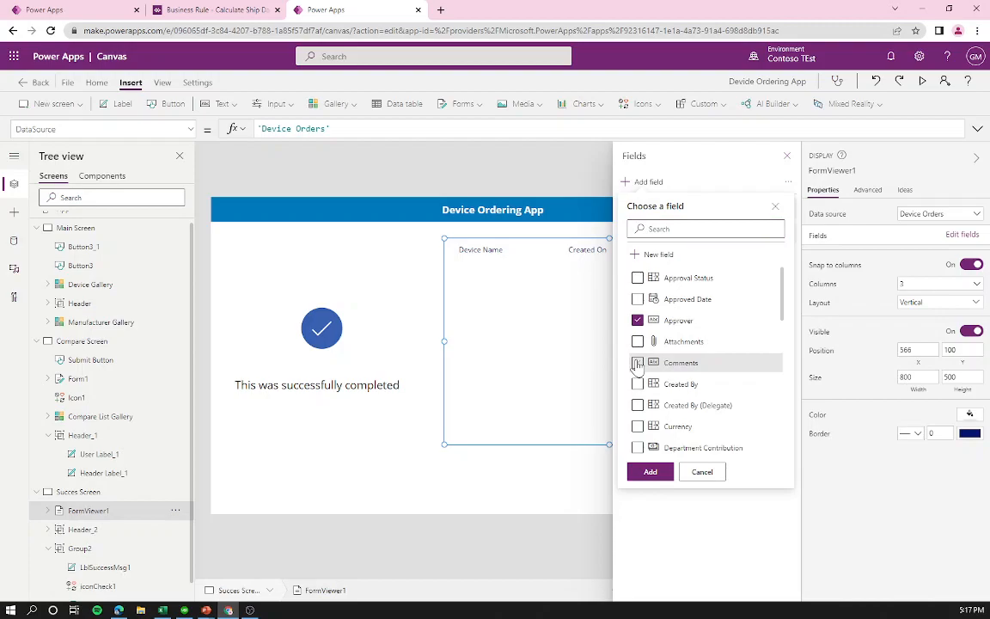
click(637, 362)
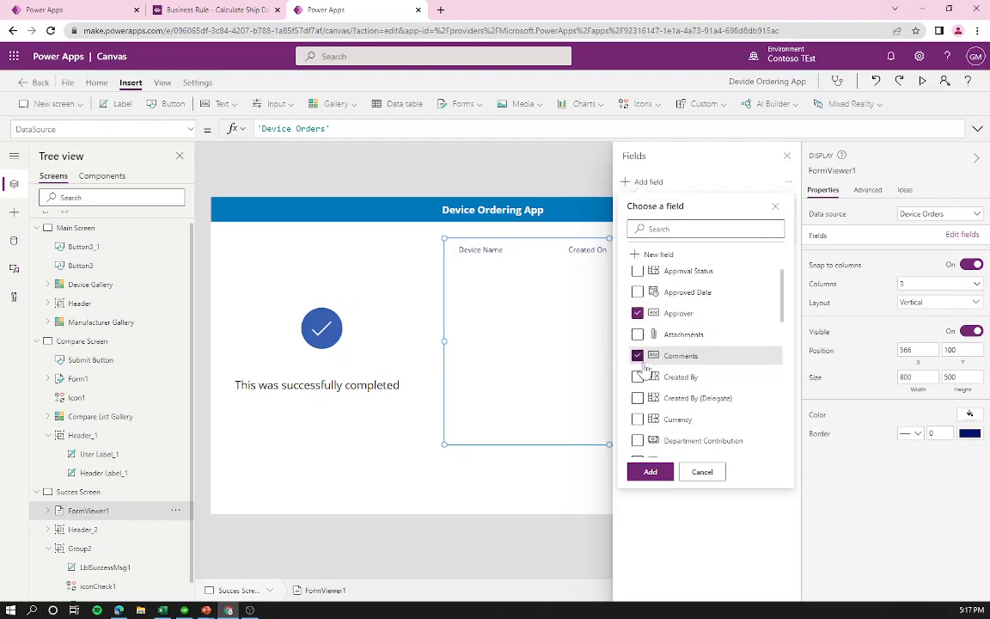
scroll(638, 368, down, 2)
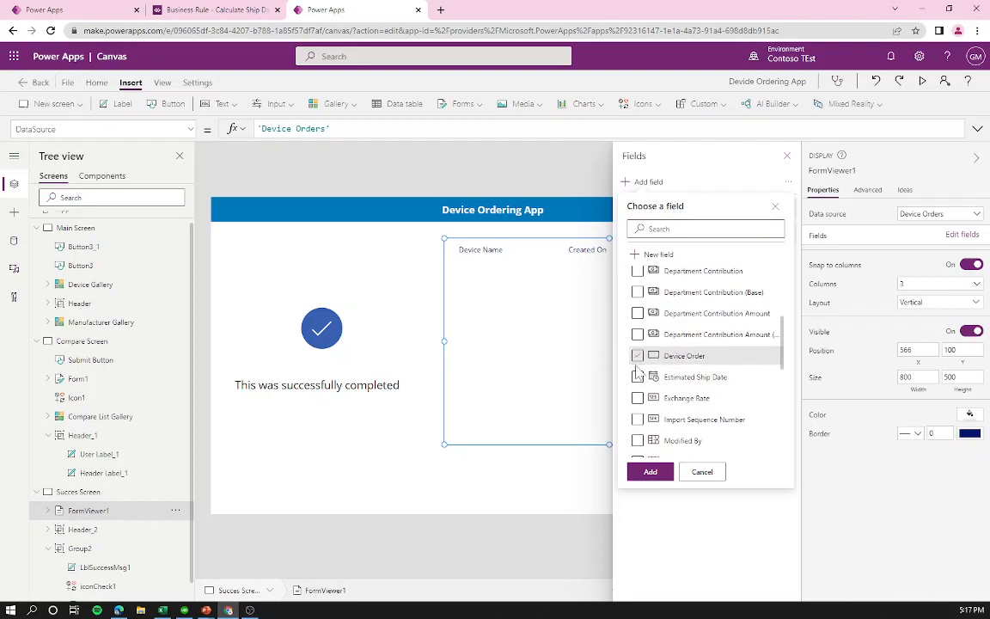
scroll(637, 371, down, 1)
click(638, 229)
text(dev)
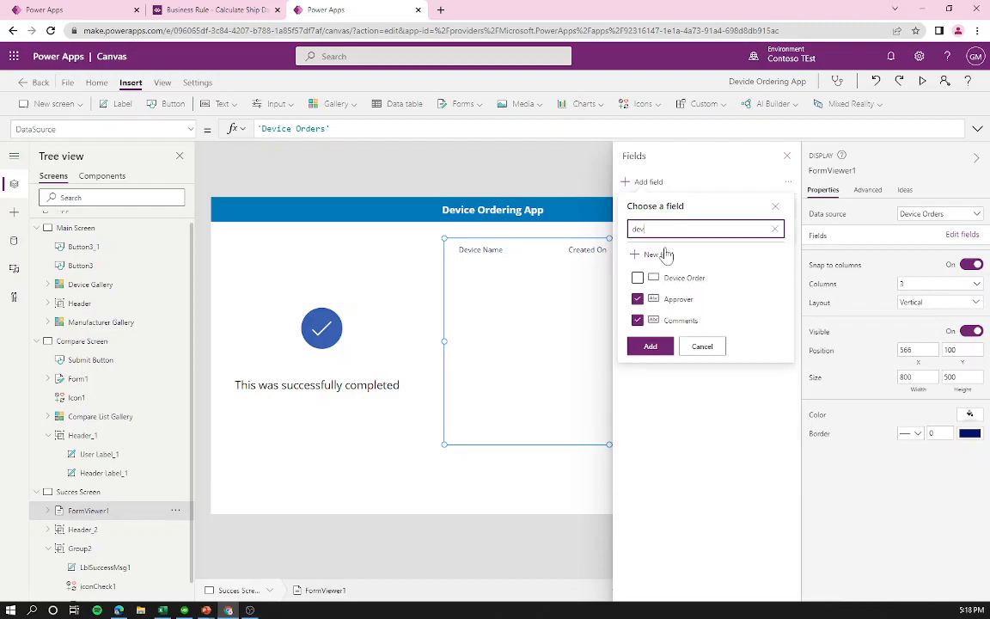
key(BackSpace)
key(BackSpace)
key(BackSpace)
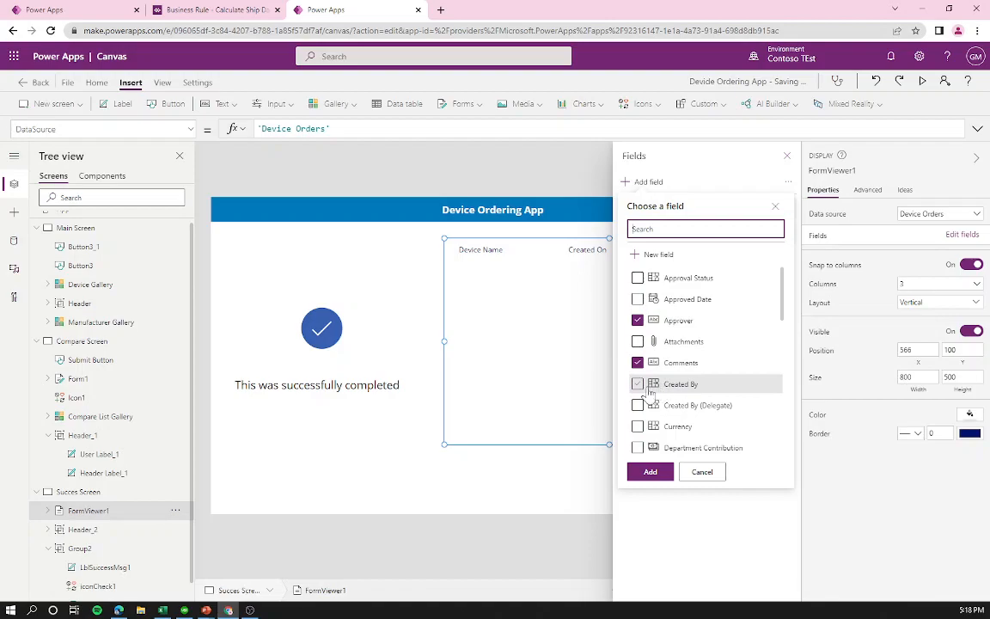
scroll(640, 384, down, 3)
scroll(640, 387, down, 3)
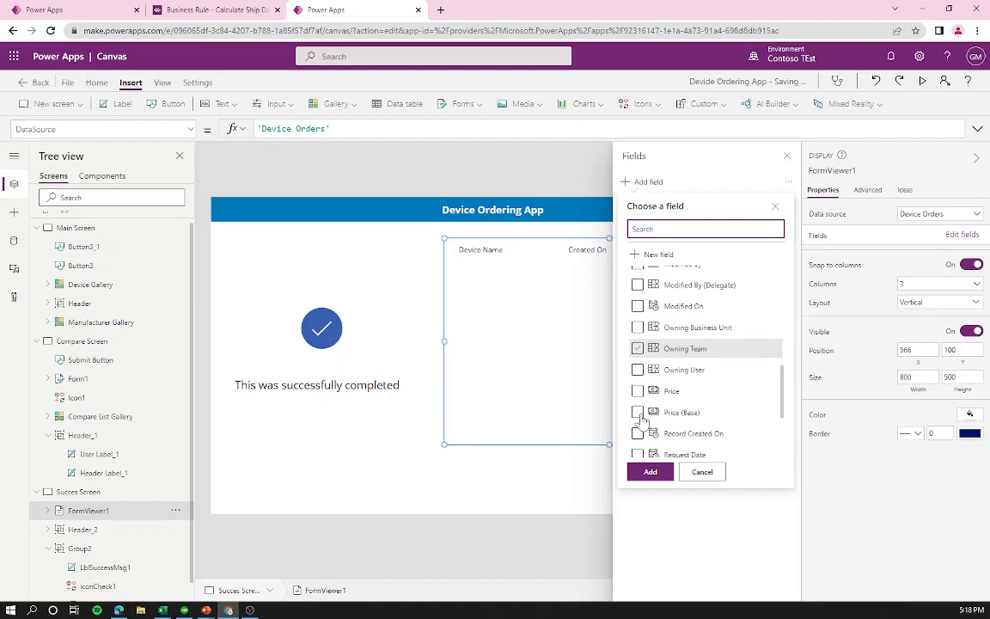
click(636, 332)
click(637, 417)
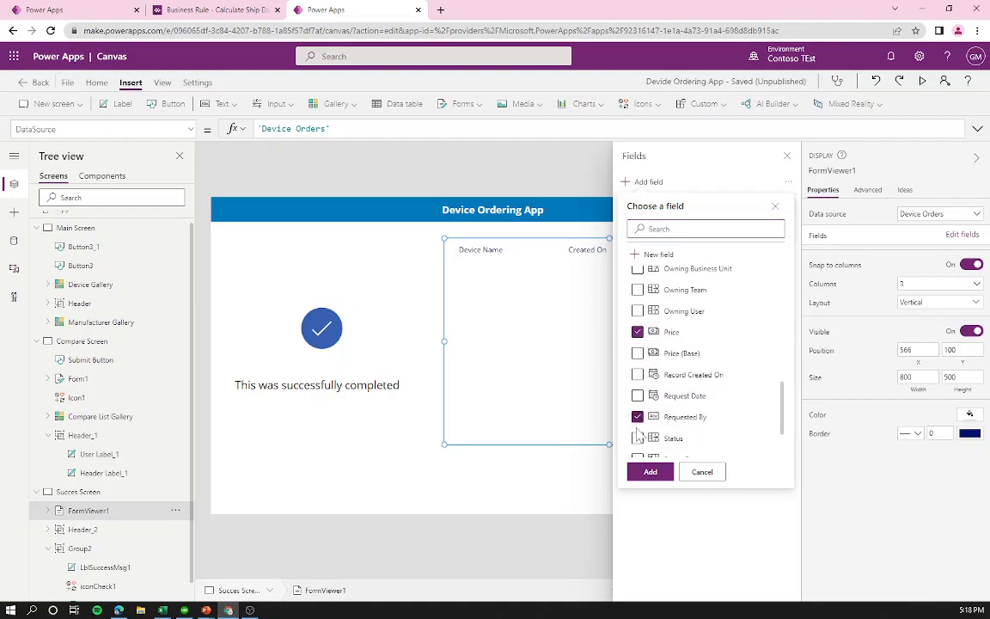
click(660, 473)
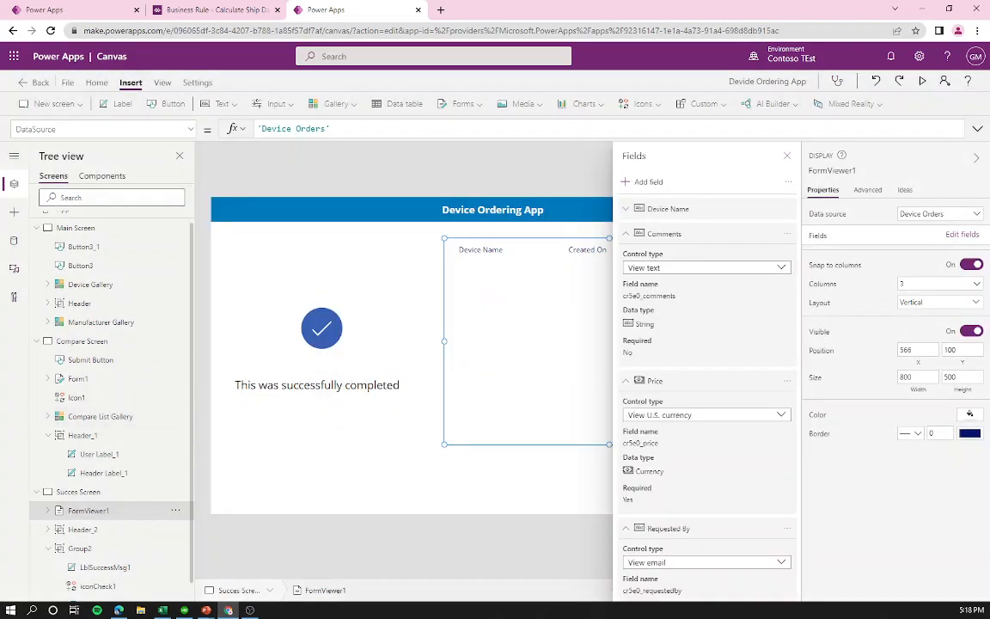
Step: Lay out the form fields in 1 column with Horizontal layout
click(936, 284)
click(937, 299)
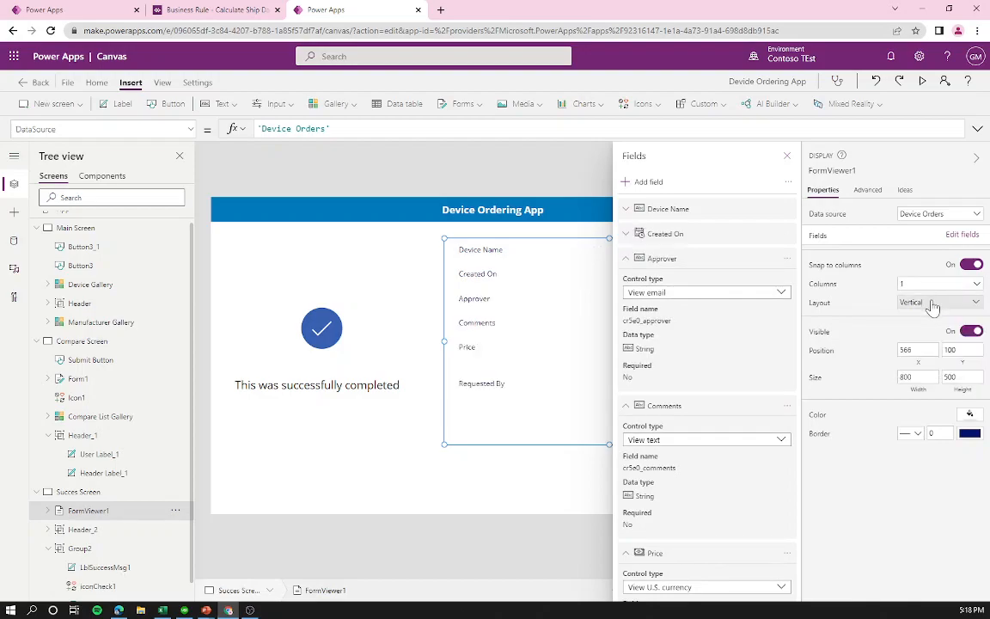
click(933, 305)
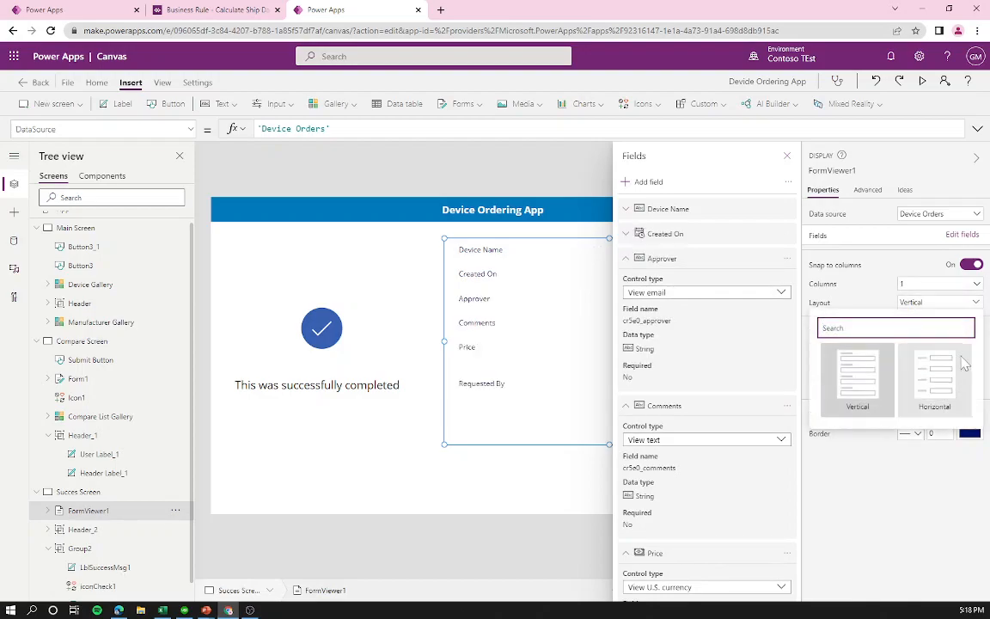
click(946, 402)
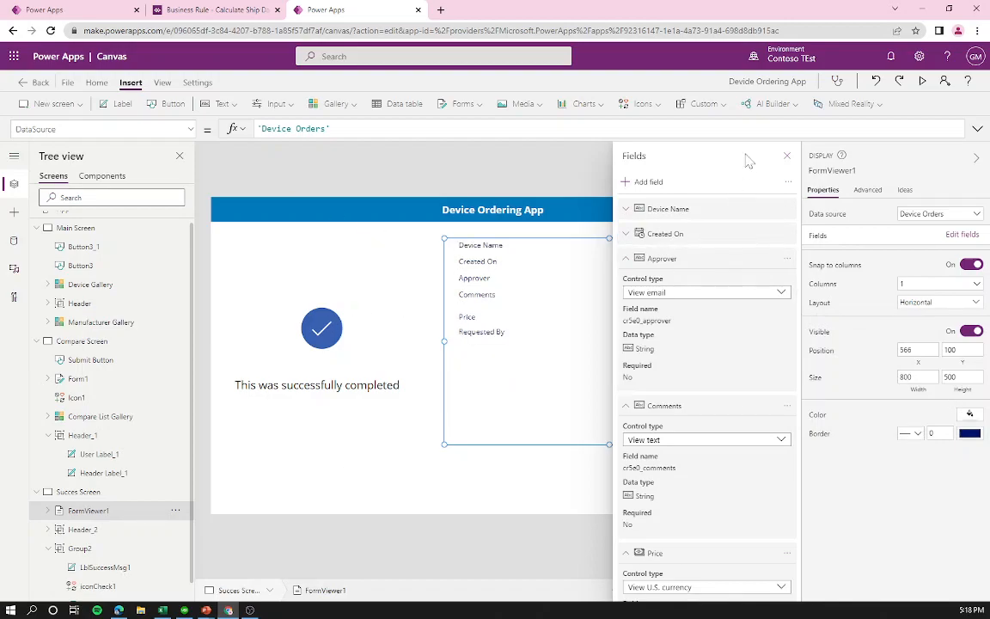
click(786, 156)
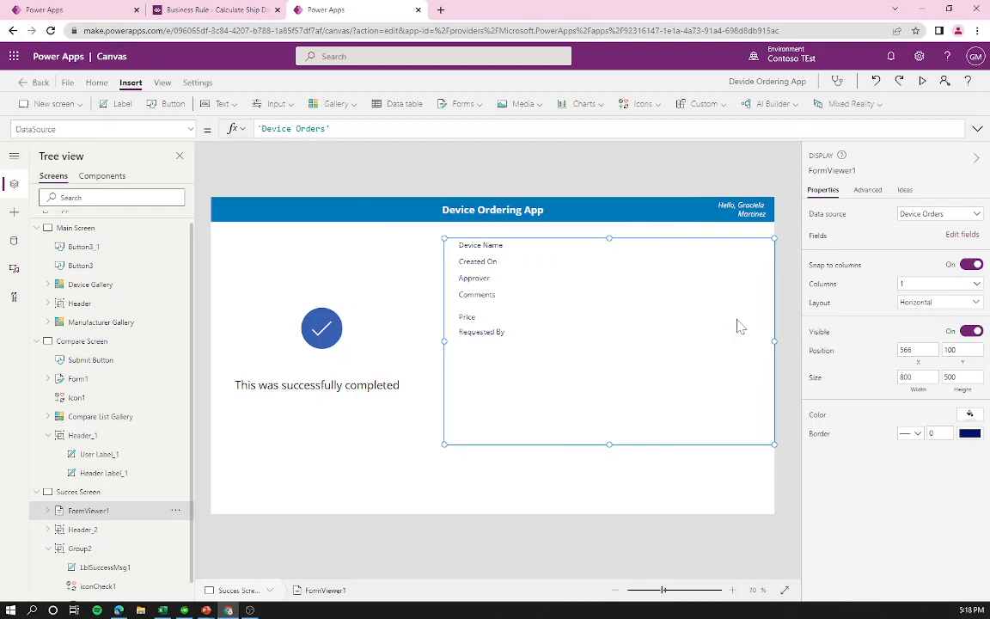
Step: Move the display form lower on the success screen and fine-tune its position
drag(634, 444, 629, 472)
key(Up)
key(Right)
key(Down)
key(Left)
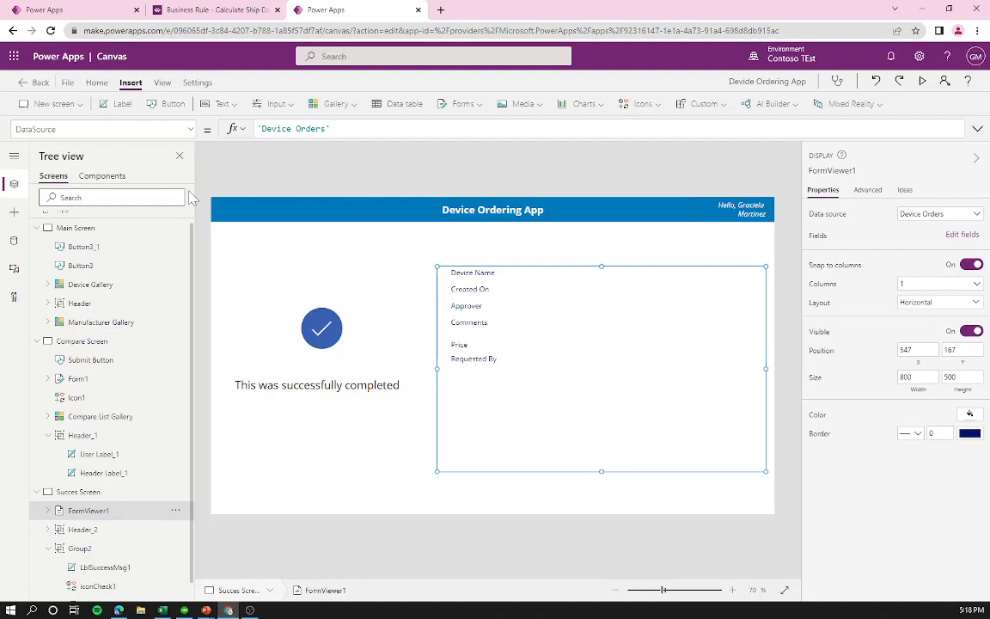
Step: Set the form's Item property to Form1.LastSubmit
click(176, 127)
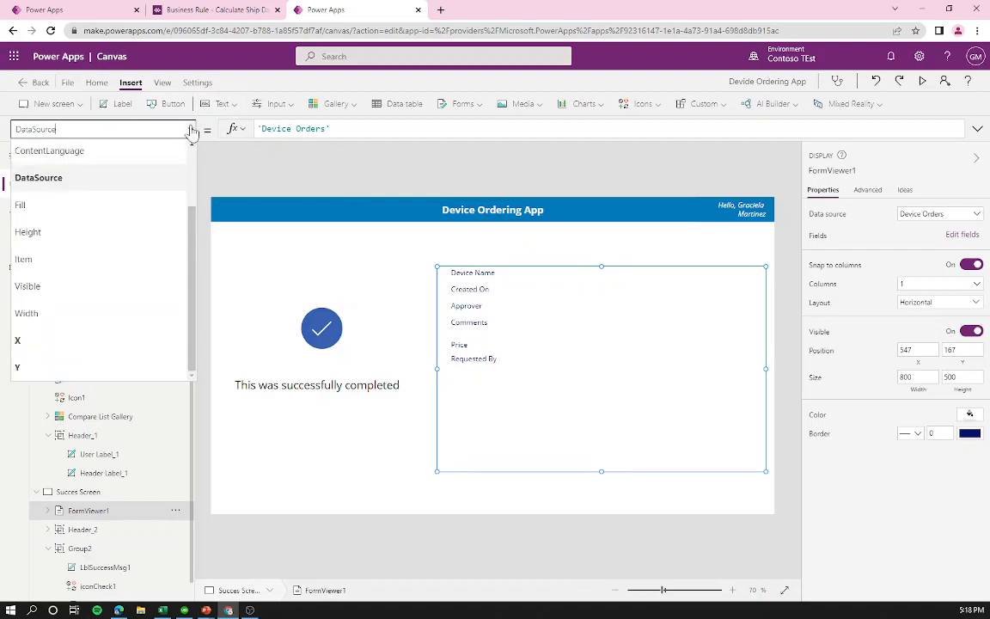
scroll(116, 243, up, 2)
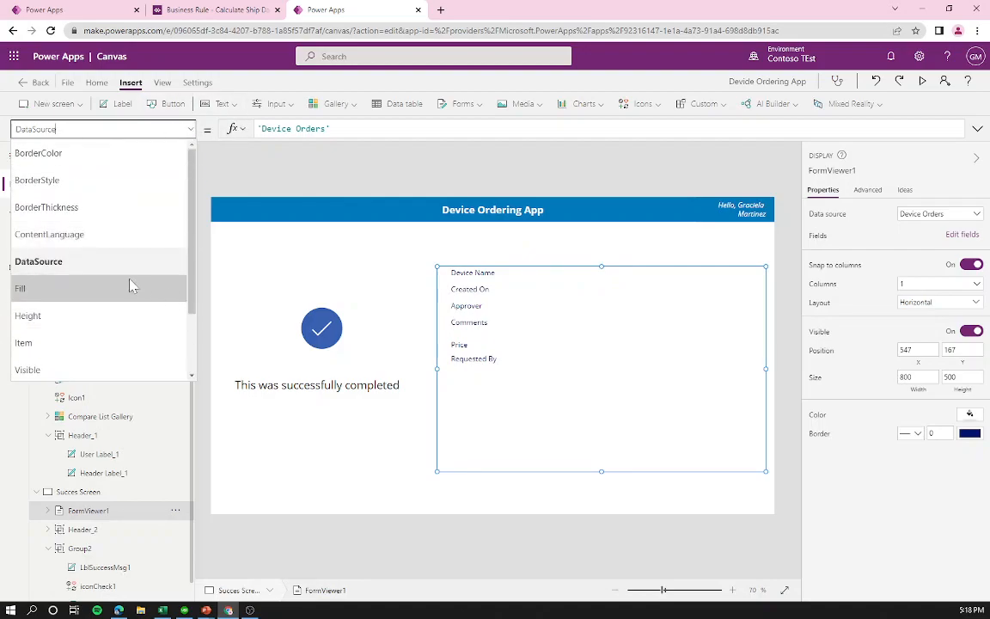
scroll(103, 273, down, 1)
click(48, 282)
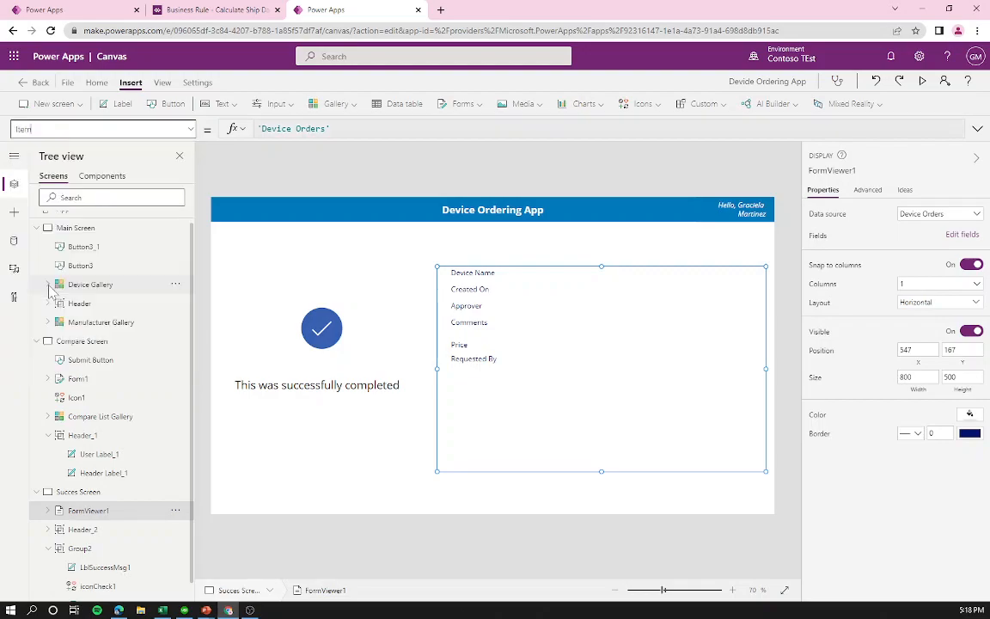
click(259, 130)
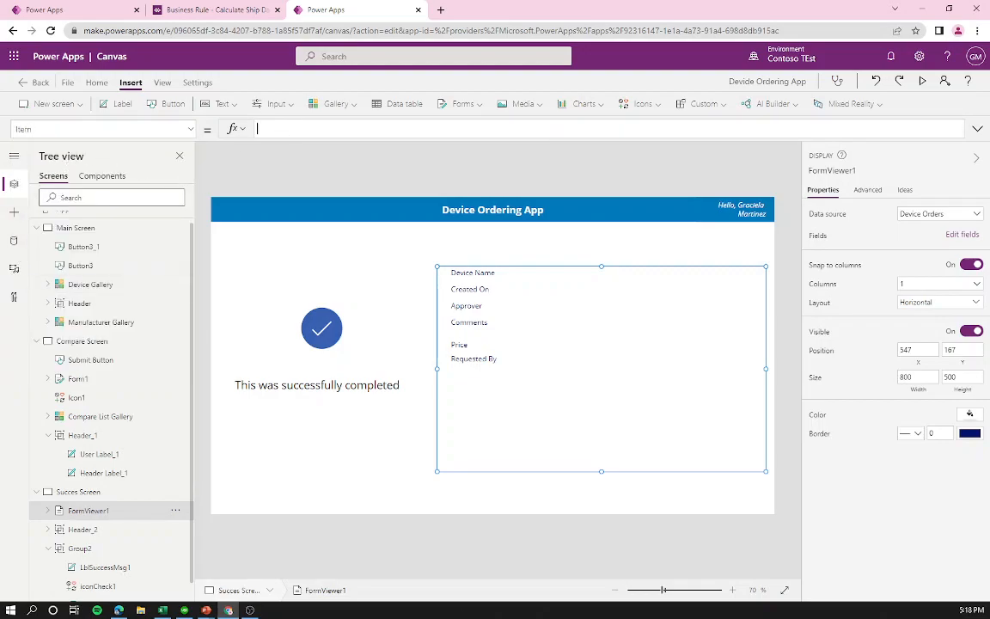
text(Form1.LastSubmit)
click(309, 155)
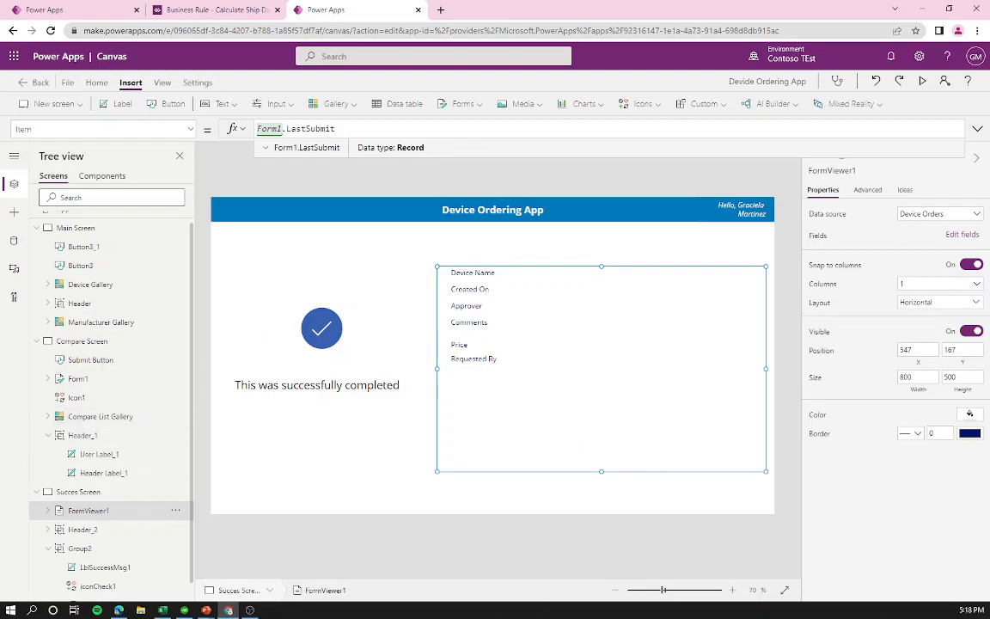
scroll(108, 258, up, 1)
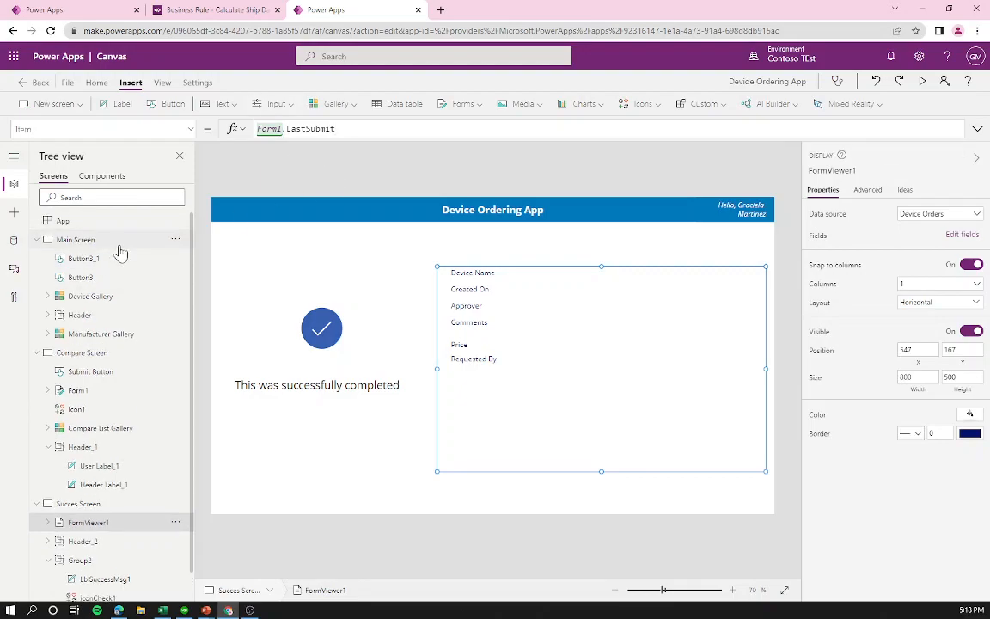
click(112, 240)
Step: Preview the app, compare items and submit a request, verifying the Aspire One order appears
key(F5)
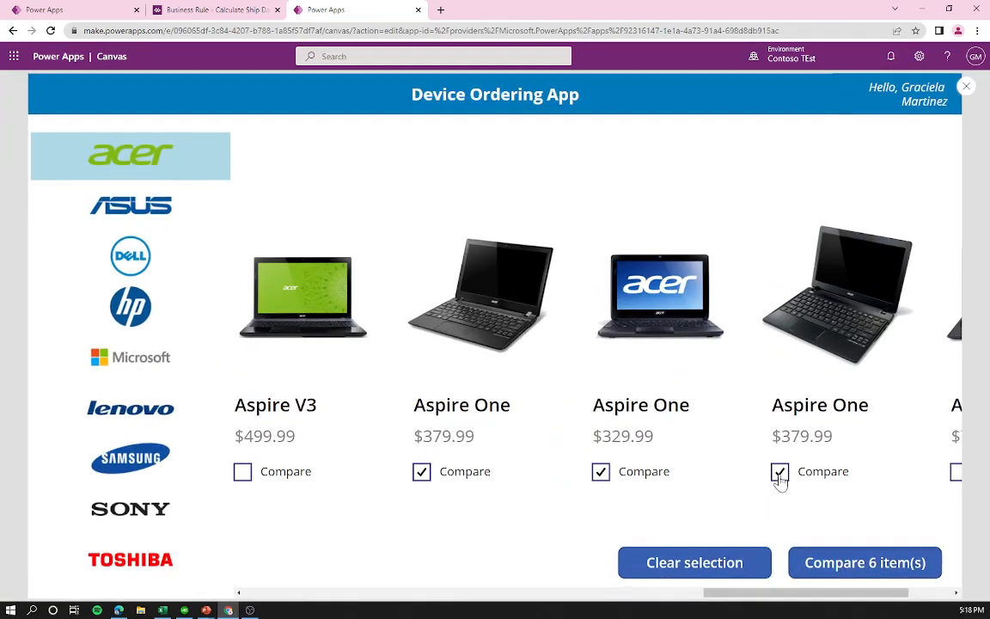
click(883, 564)
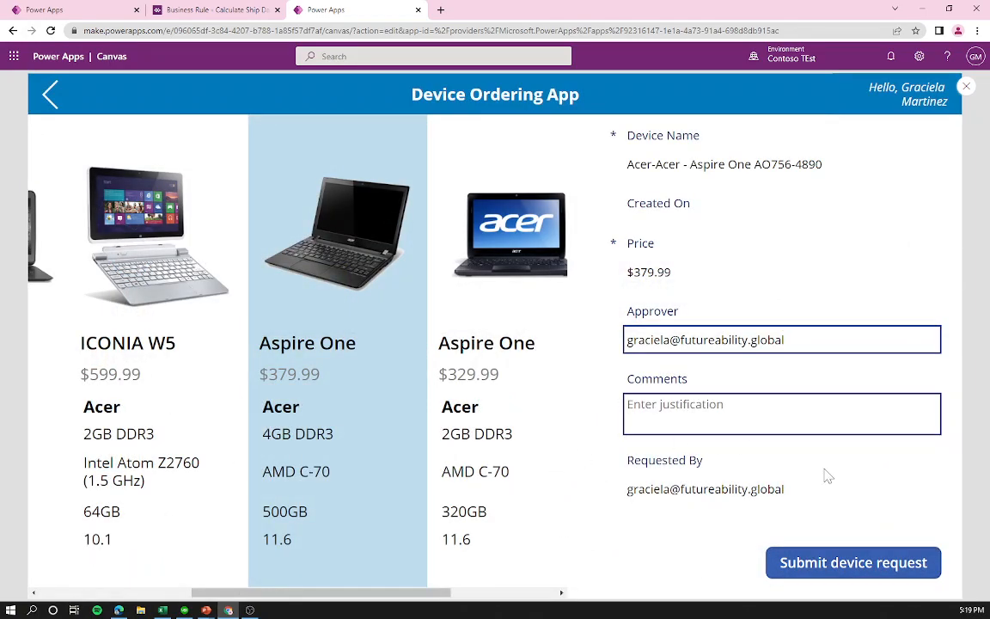
click(865, 571)
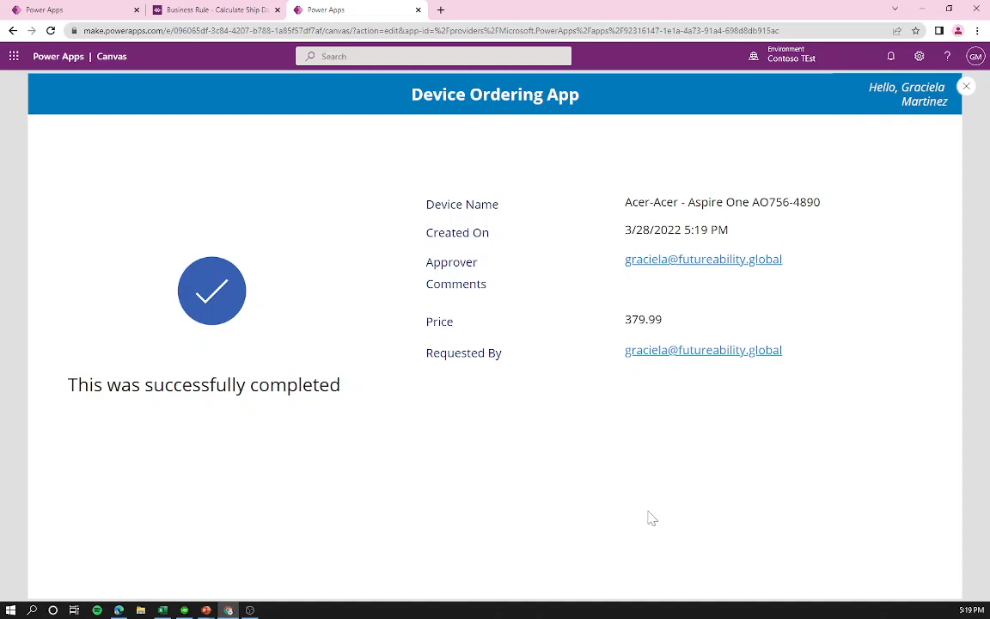
key(Escape)
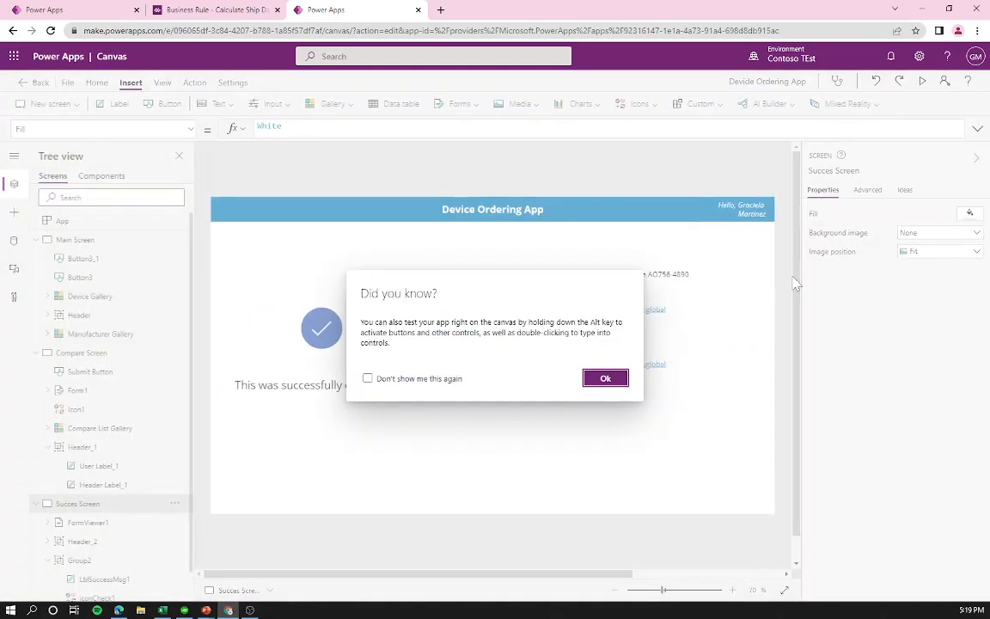
Step: Shorten the display form and move the check icon and message group above it
click(607, 387)
click(614, 411)
drag(601, 443, 558, 509)
click(293, 398)
drag(291, 399, 468, 337)
Step: Move the display form up to sit just beneath the success message
click(431, 430)
click(610, 462)
click(640, 507)
drag(640, 507, 669, 485)
click(657, 537)
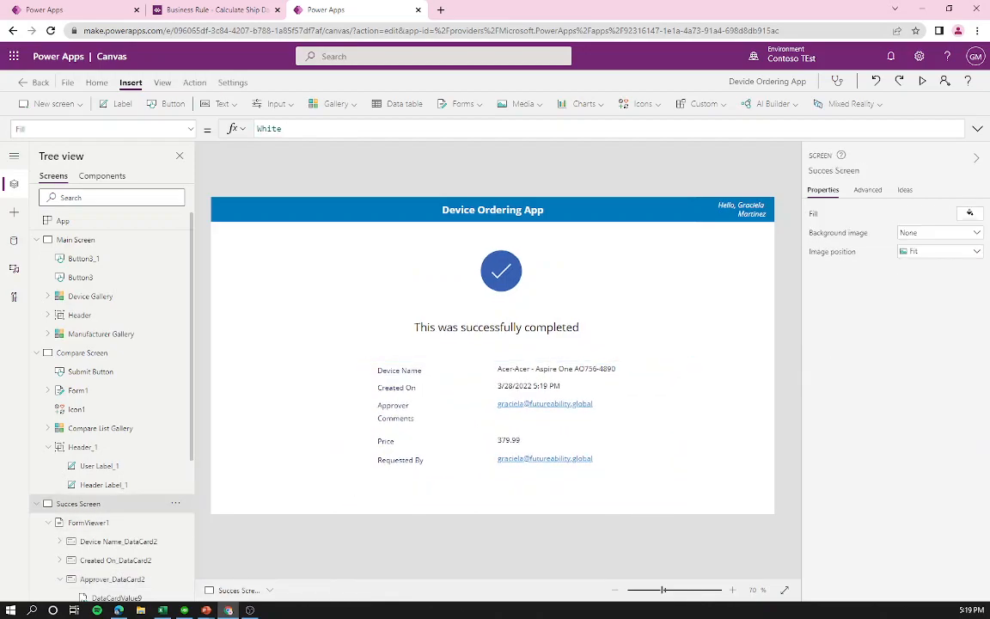